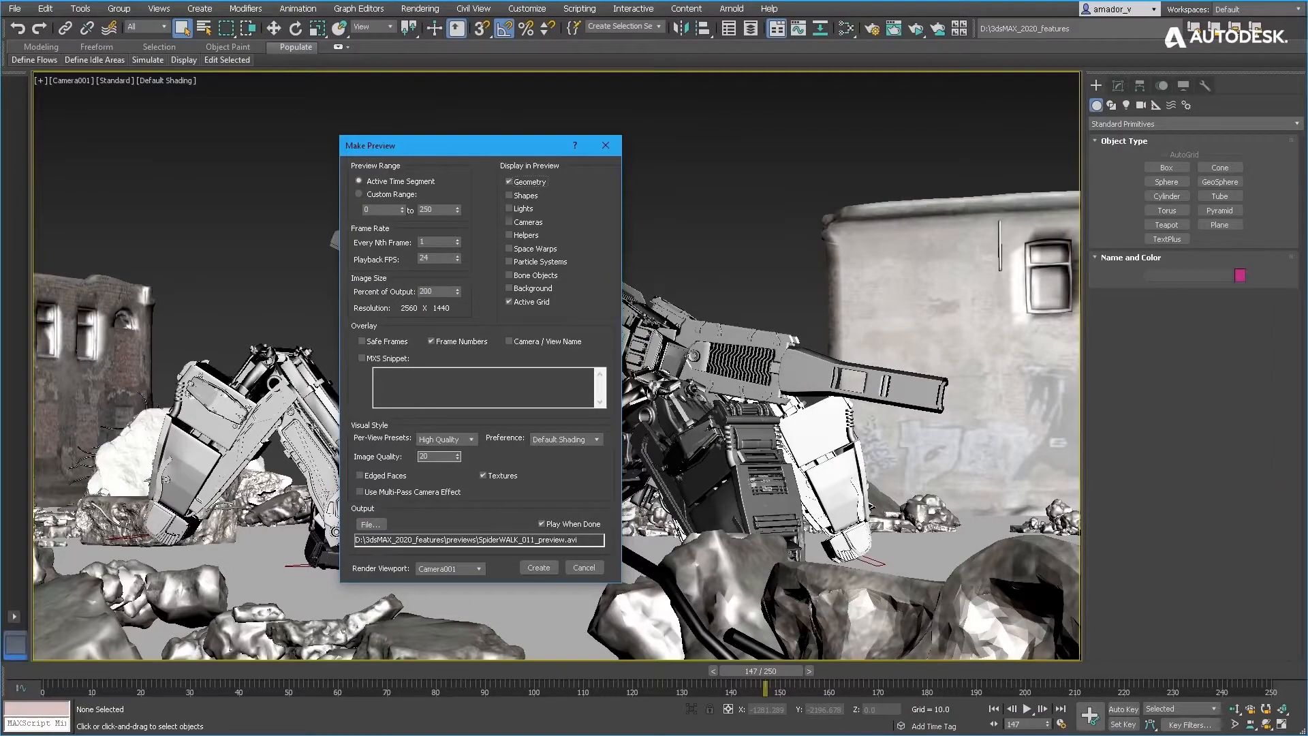
- Set the preview image size to 100 percent of the output resolution
{"action": "left_click_drag", "start_coordinate": [444, 292], "coordinate": [295, 289]}
{"action": "type", "text": "150"}
{"action": "key", "text": "Tab"}
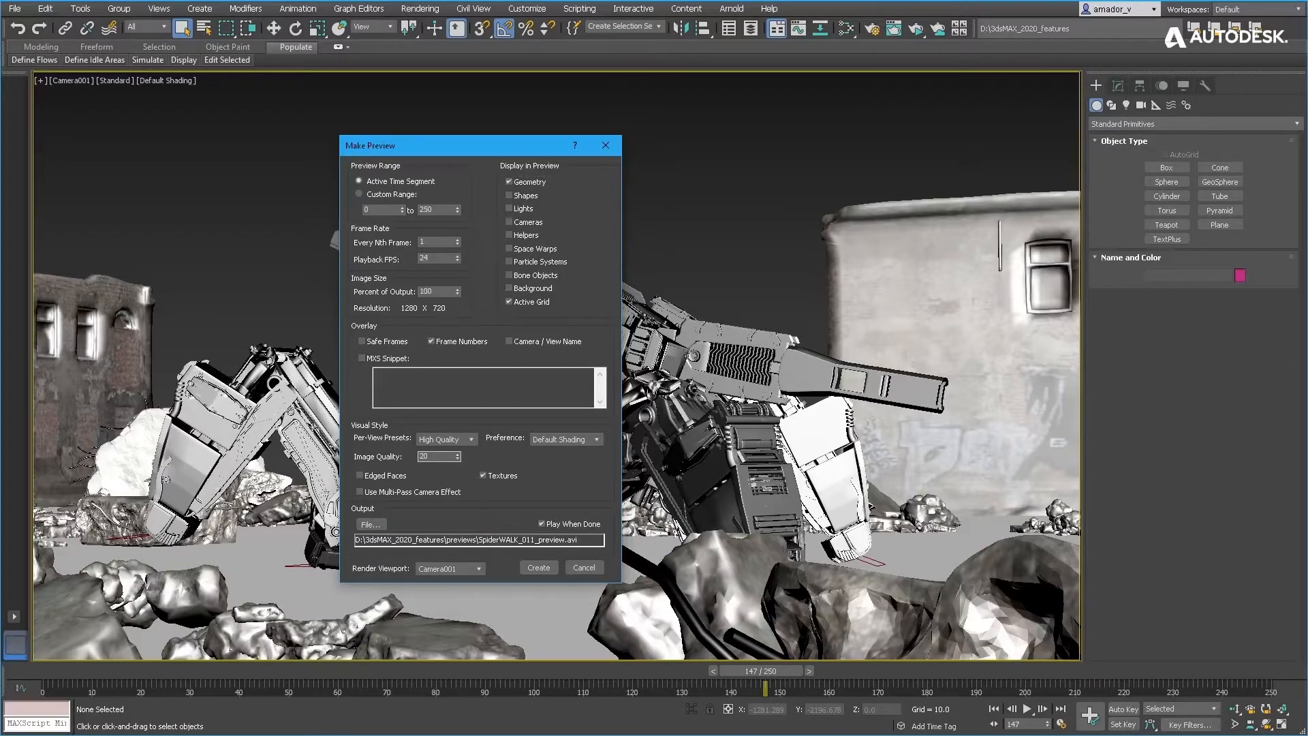
- Choose the Performance per-view preset and the Clay shading preference for the preview's visual style
{"action": "left_click", "coordinate": [470, 440]}
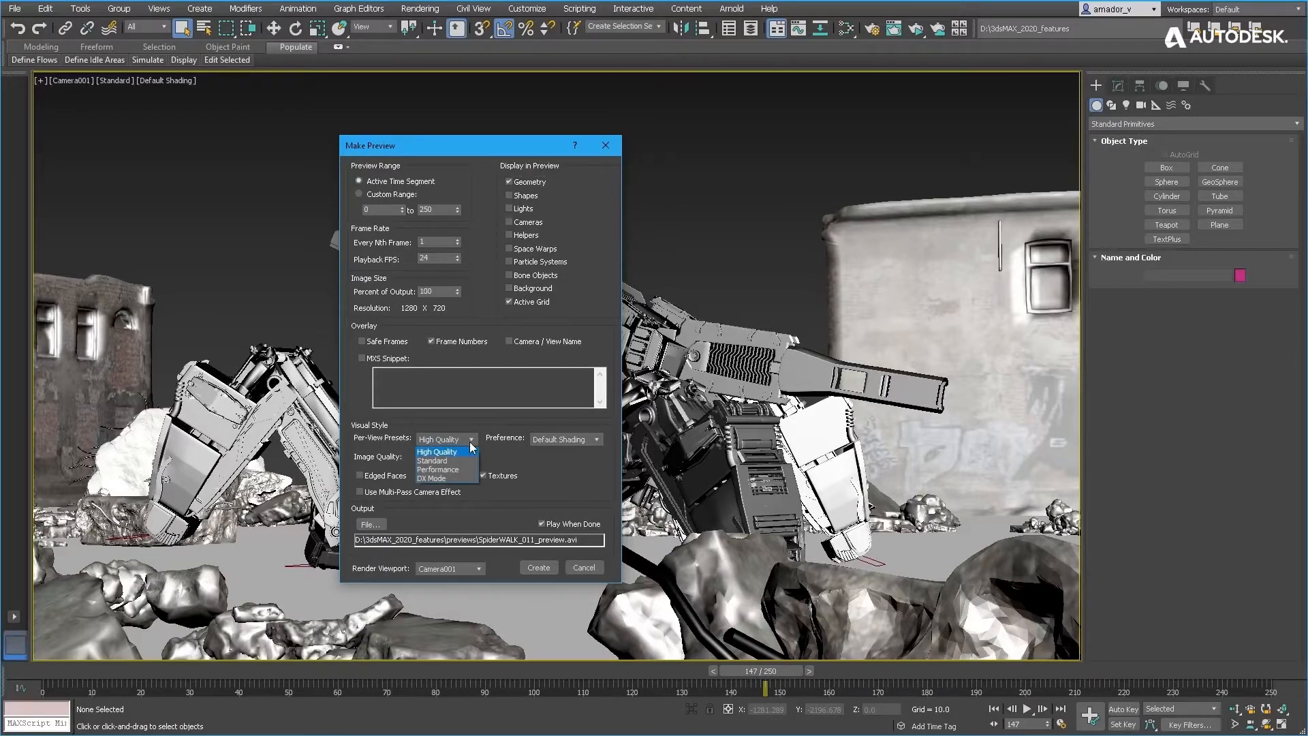
{"action": "left_click", "coordinate": [453, 470]}
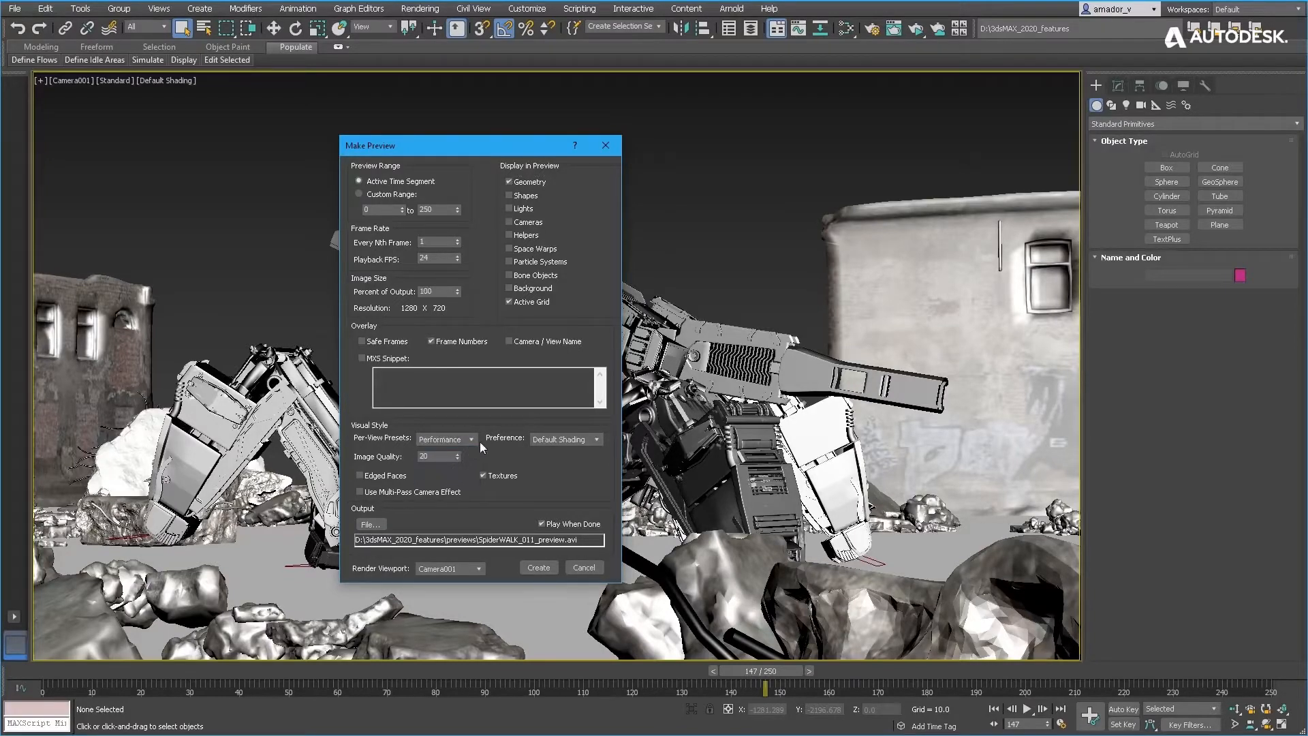
{"action": "left_click", "coordinate": [580, 444]}
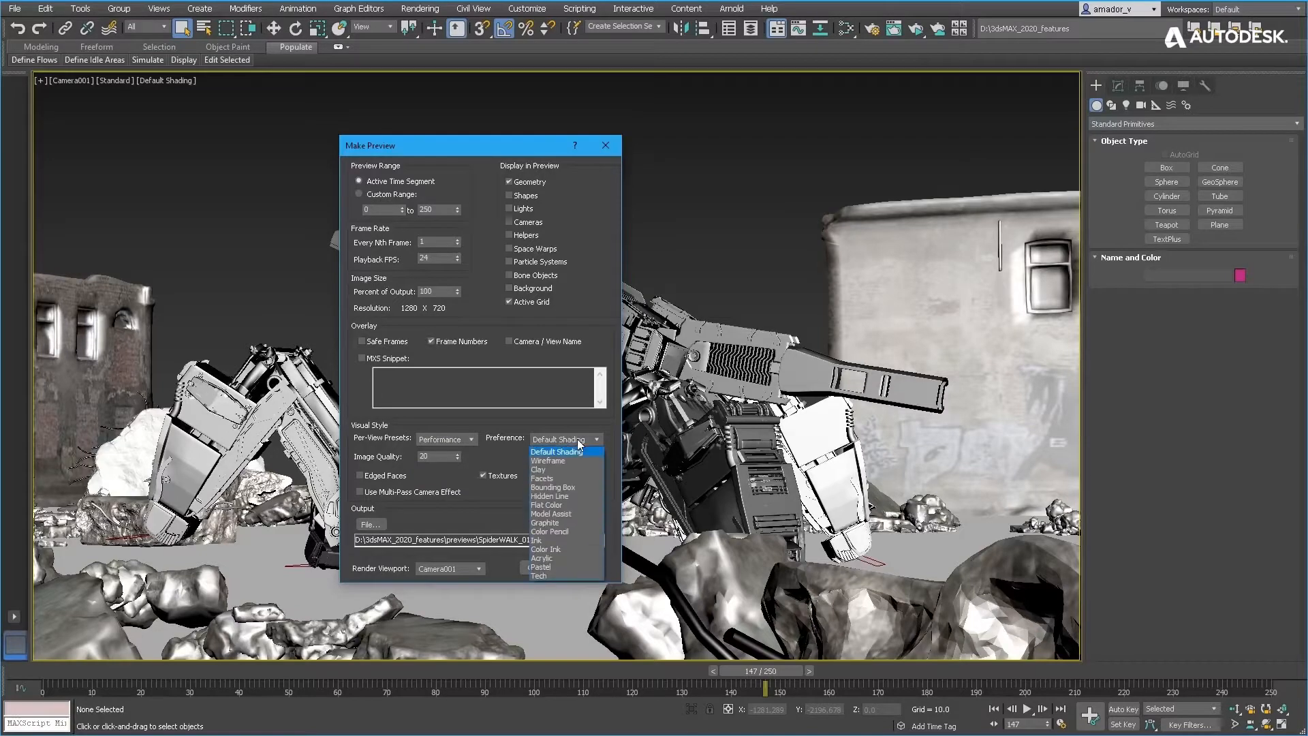
{"action": "left_click", "coordinate": [555, 472]}
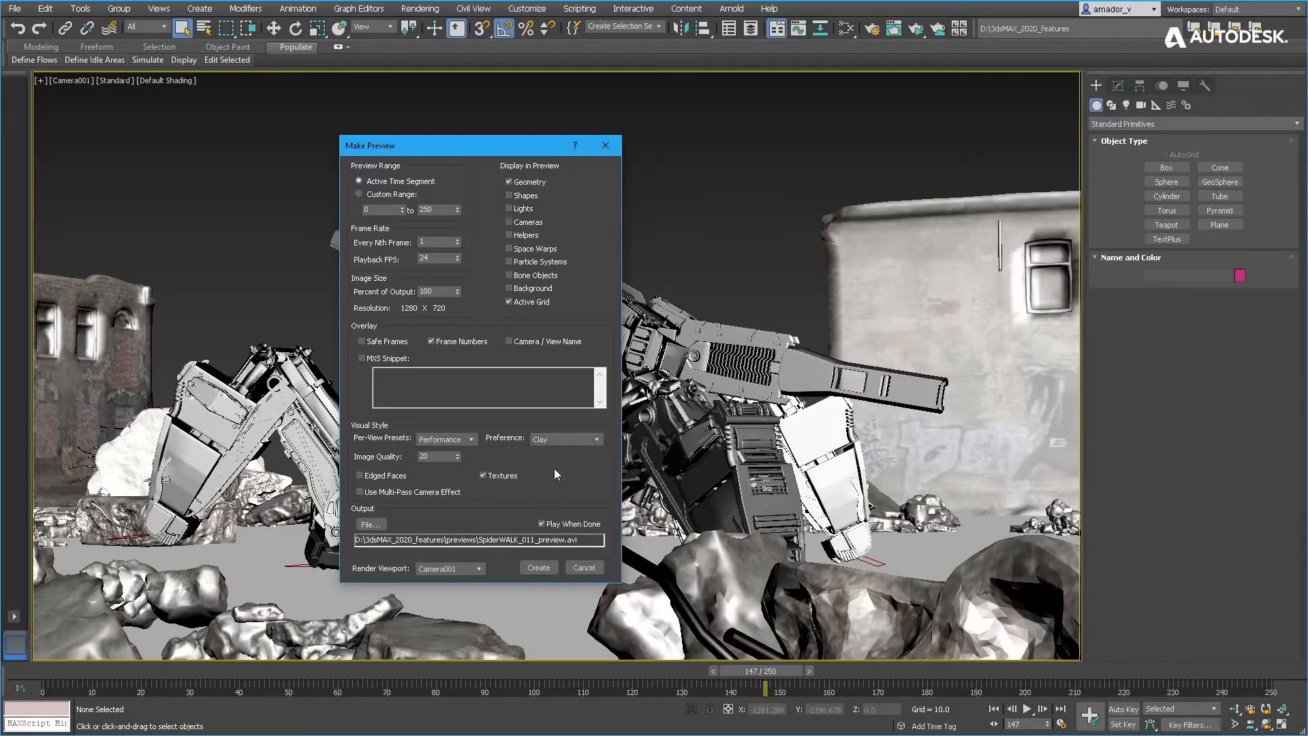
- Enable the MXS Snippet overlay and paste the copied script into its text box
{"action": "left_click", "coordinate": [367, 357]}
{"action": "left_click", "coordinate": [488, 376]}
{"action": "type", "text": "$Camera001.fov"}
{"action": "left_click_drag", "start_coordinate": [488, 377], "coordinate": [365, 373]}
{"action": "left_click", "coordinate": [445, 377]}
- Review the available AVI compressors for the preview's output file and cancel the compression setup
{"action": "left_click", "coordinate": [379, 526]}
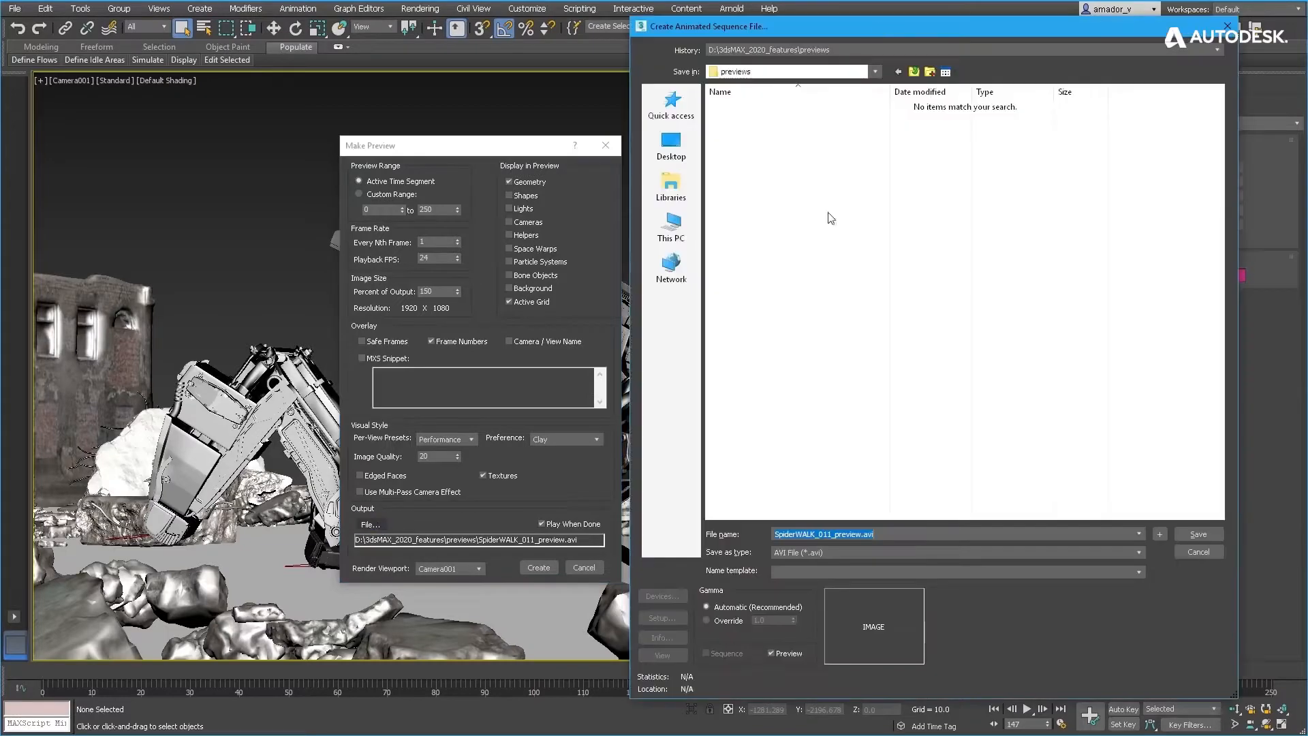
{"action": "left_click", "coordinate": [663, 618]}
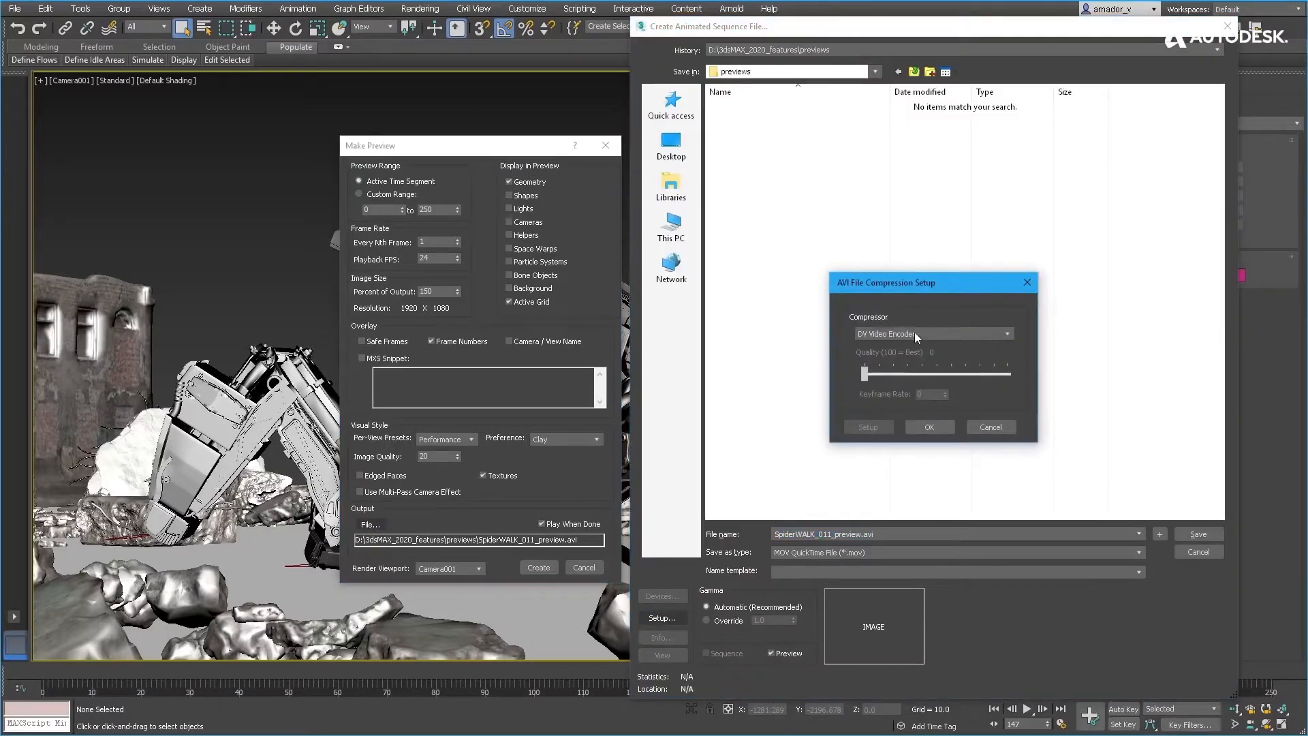
{"action": "left_click", "coordinate": [951, 335]}
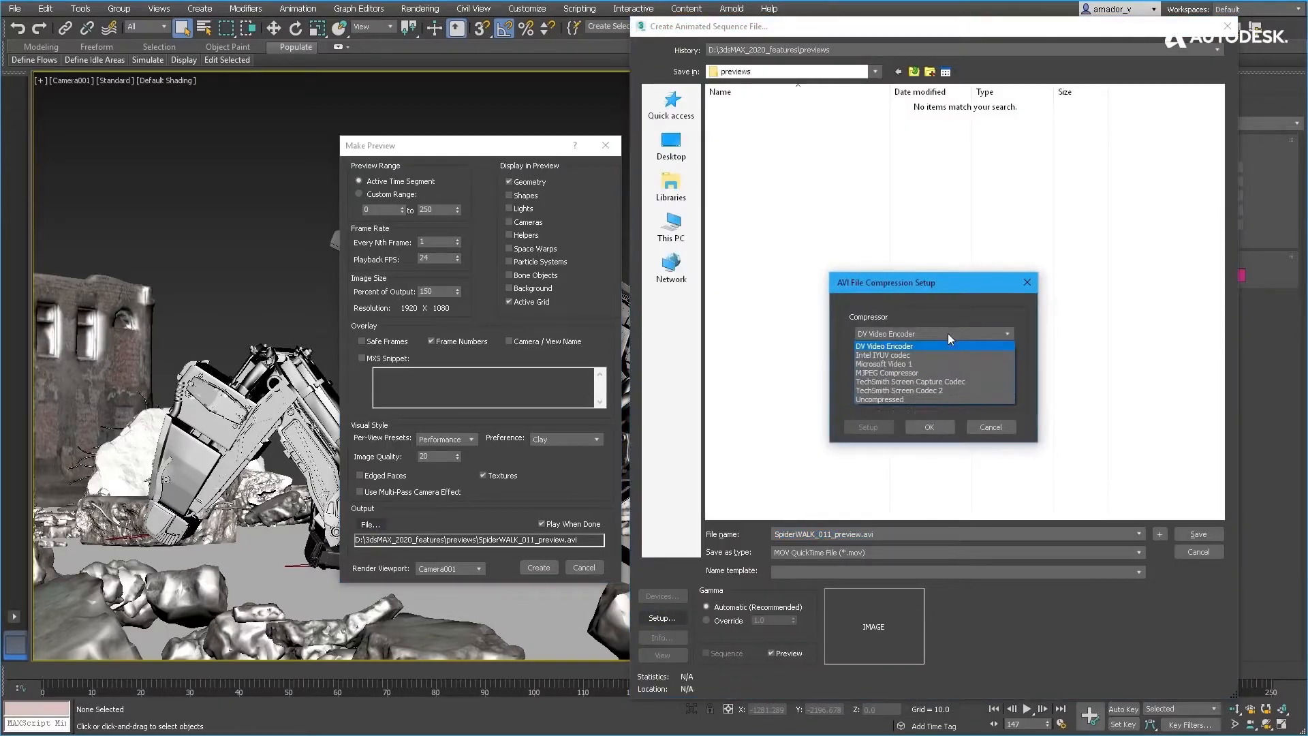
{"action": "left_click", "coordinate": [886, 334]}
{"action": "left_click", "coordinate": [979, 424]}
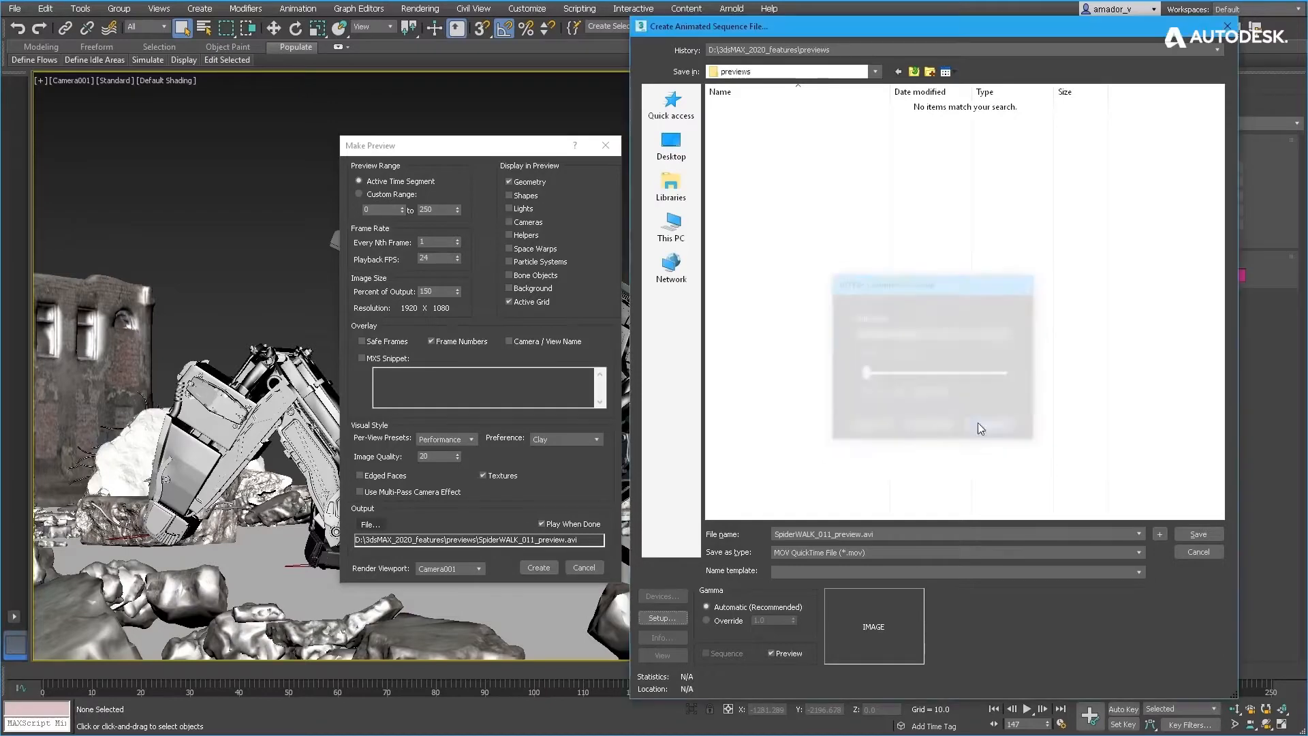
- Edit the output file name SpiderWALK_011_preview.avi of the preview
{"action": "left_click", "coordinate": [876, 534]}
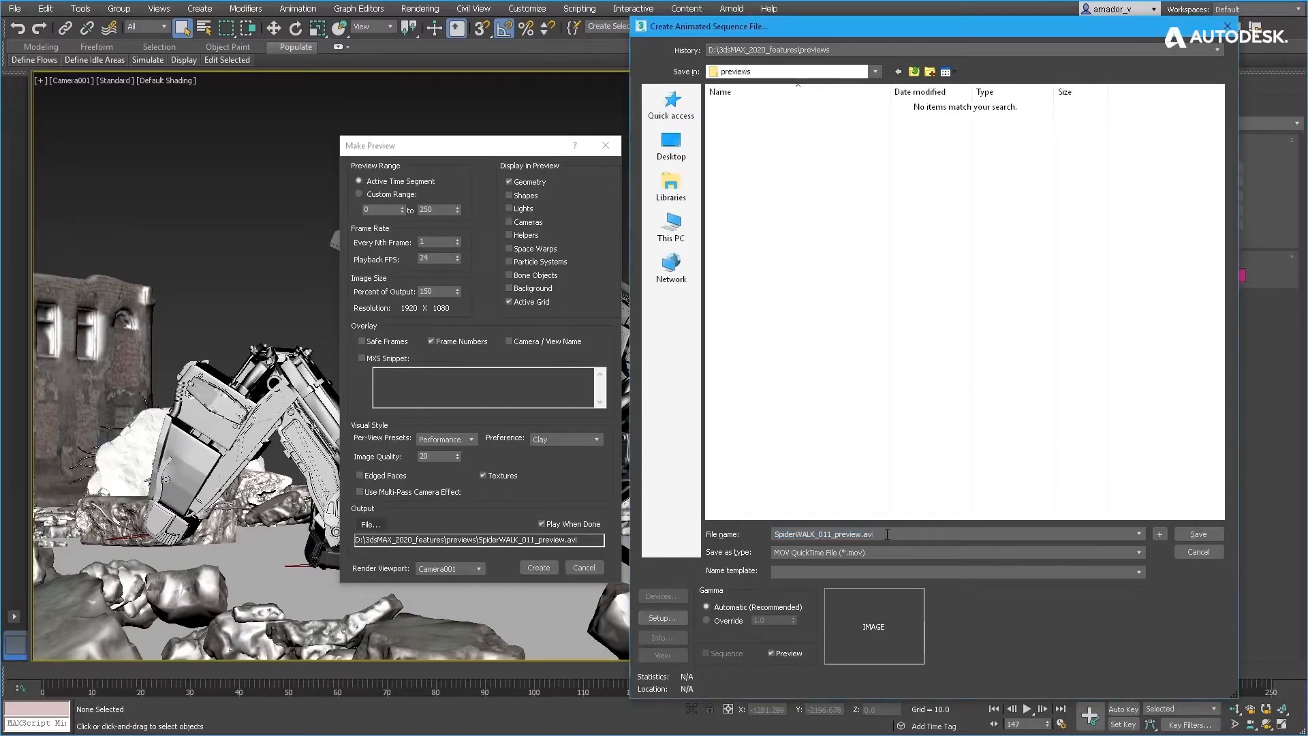
{"action": "key", "text": "BackSpace"}
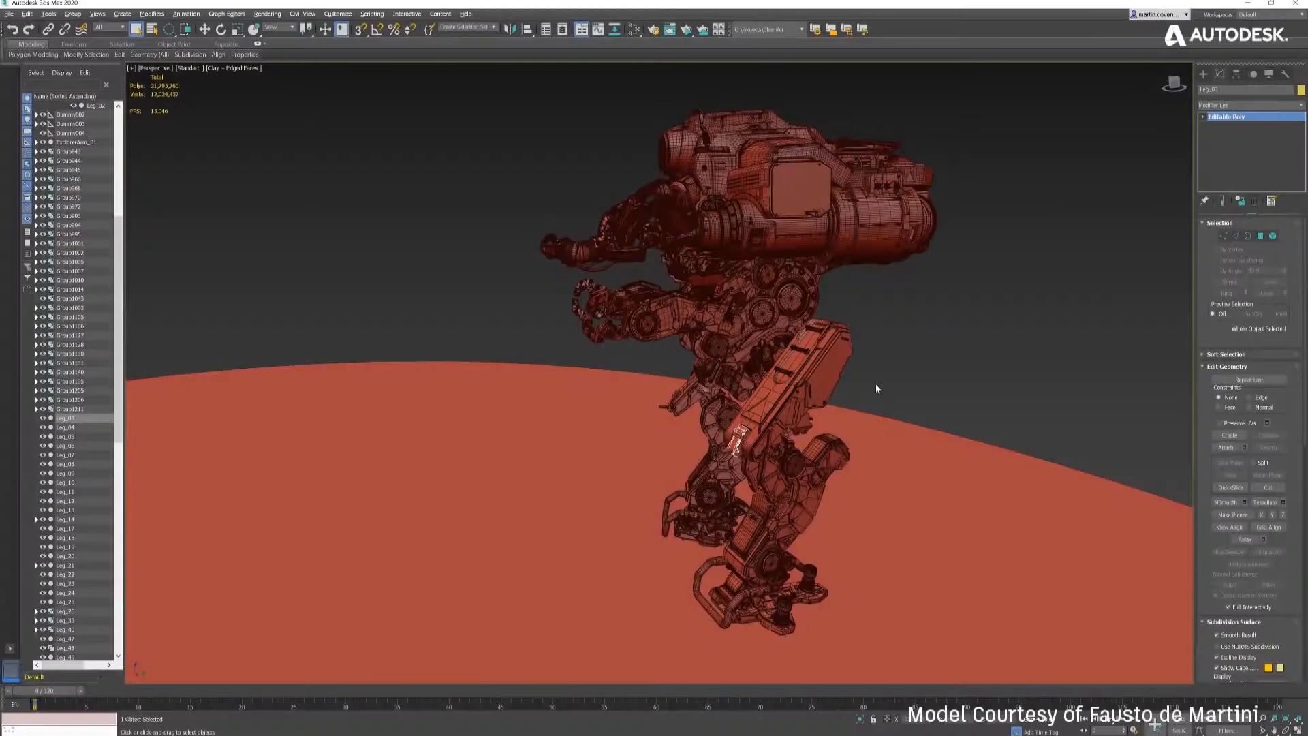
- Isolate the selected leg part of the robot from the rest of the model
{"action": "right_click", "coordinate": [876, 383]}
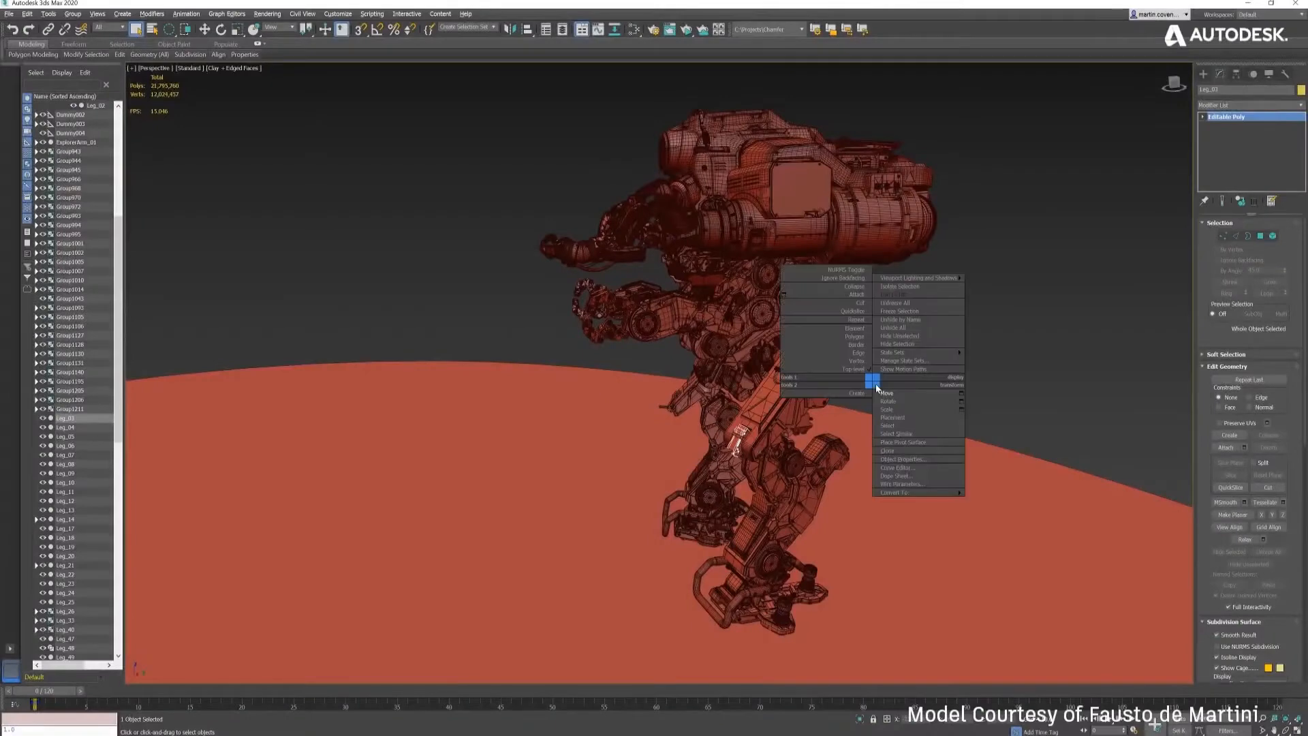
{"action": "left_click", "coordinate": [897, 289]}
{"action": "middle_click_drag", "start_coordinate": [723, 390], "coordinate": [736, 336], "text": "alt"}
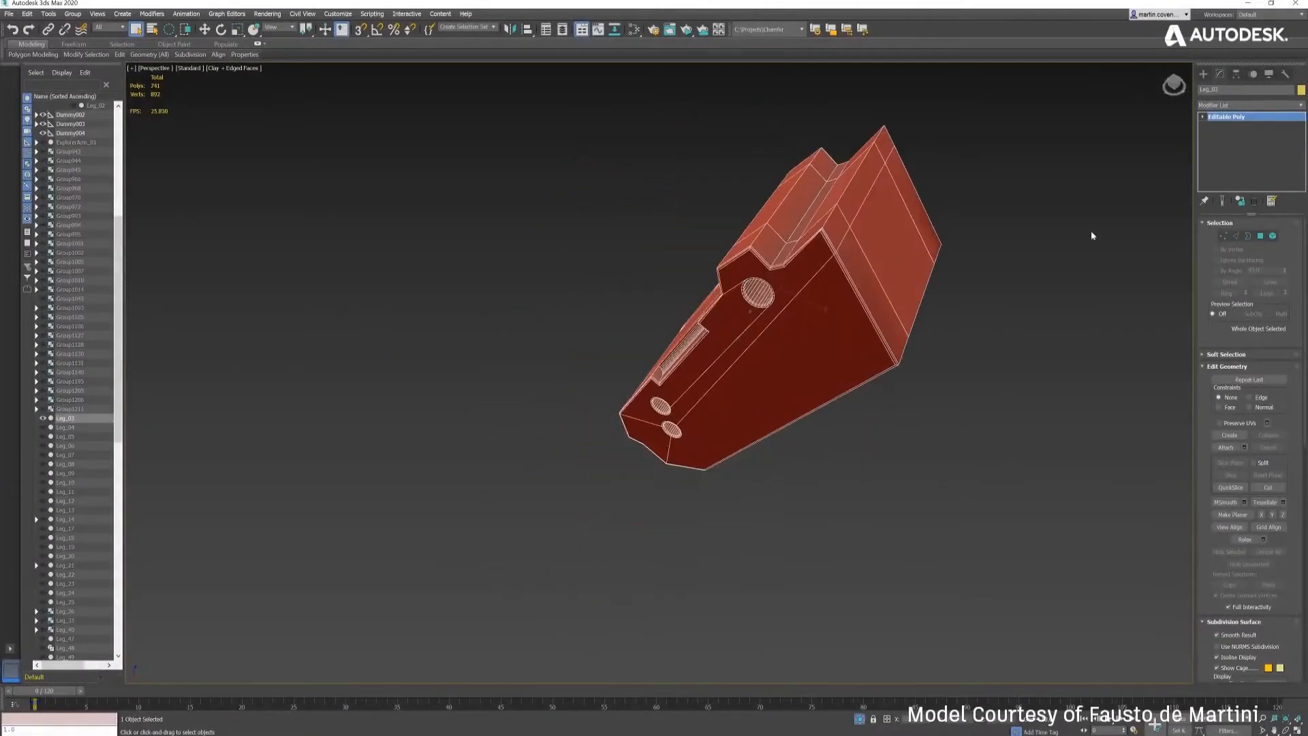
- Select the long ridge edge of the leg part at edge level and apply a Chamfer modifier to it
{"action": "left_click", "coordinate": [1235, 236]}
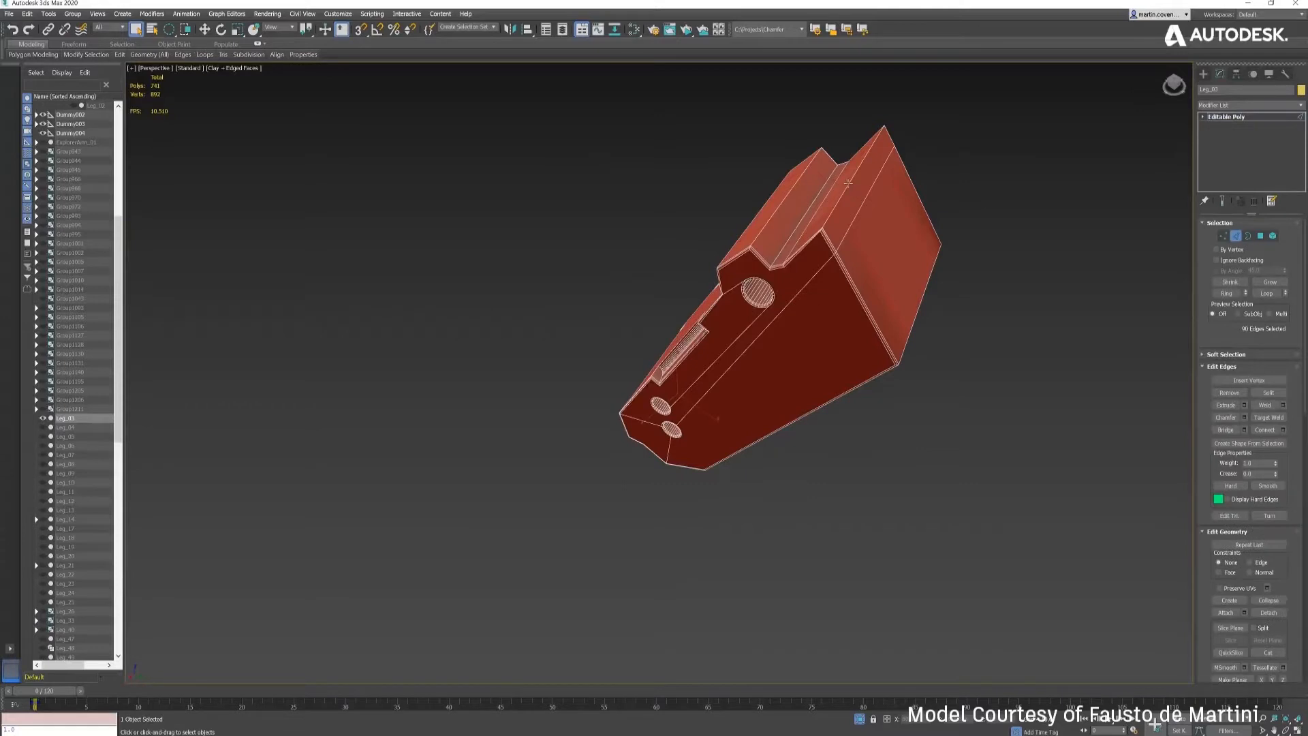
{"action": "left_click", "coordinate": [851, 188]}
{"action": "middle_click_drag", "start_coordinate": [849, 208], "coordinate": [839, 310]}
{"action": "scroll", "coordinate": [840, 308], "scroll_direction": "up", "scroll_amount": 6}
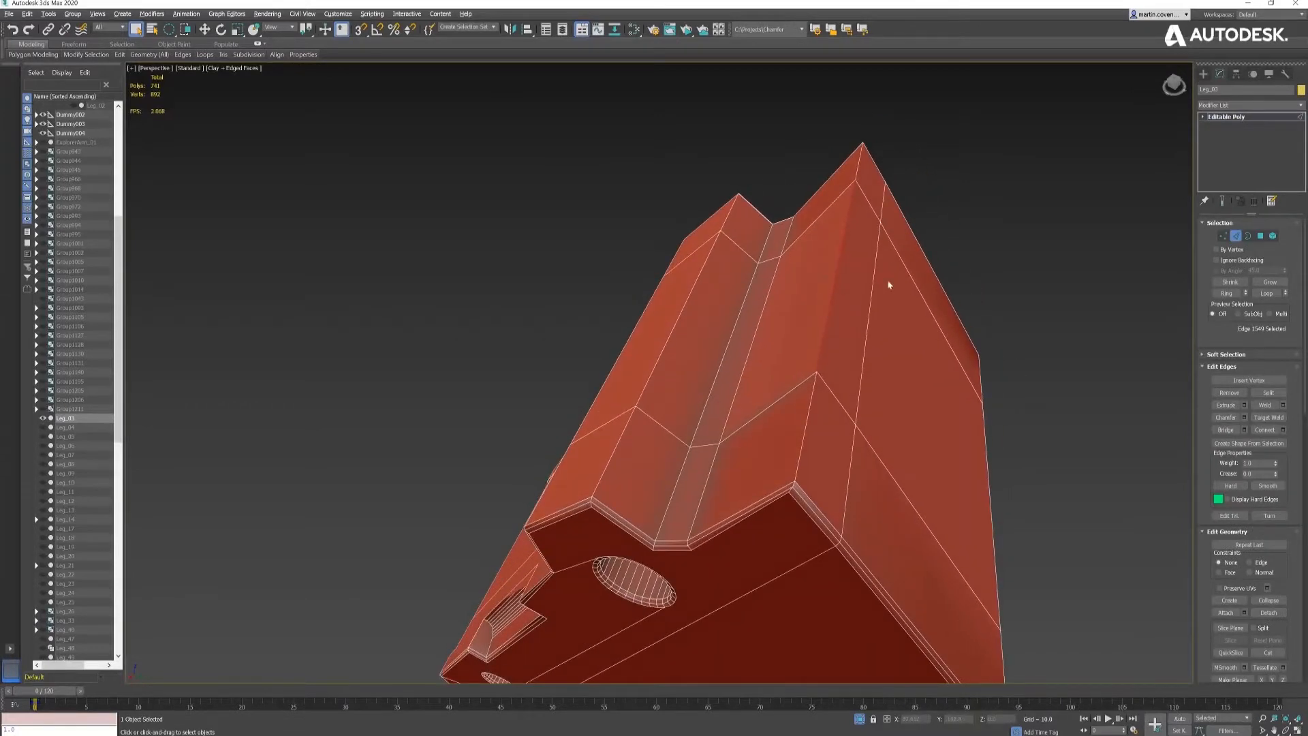
{"action": "left_click", "coordinate": [1300, 105]}
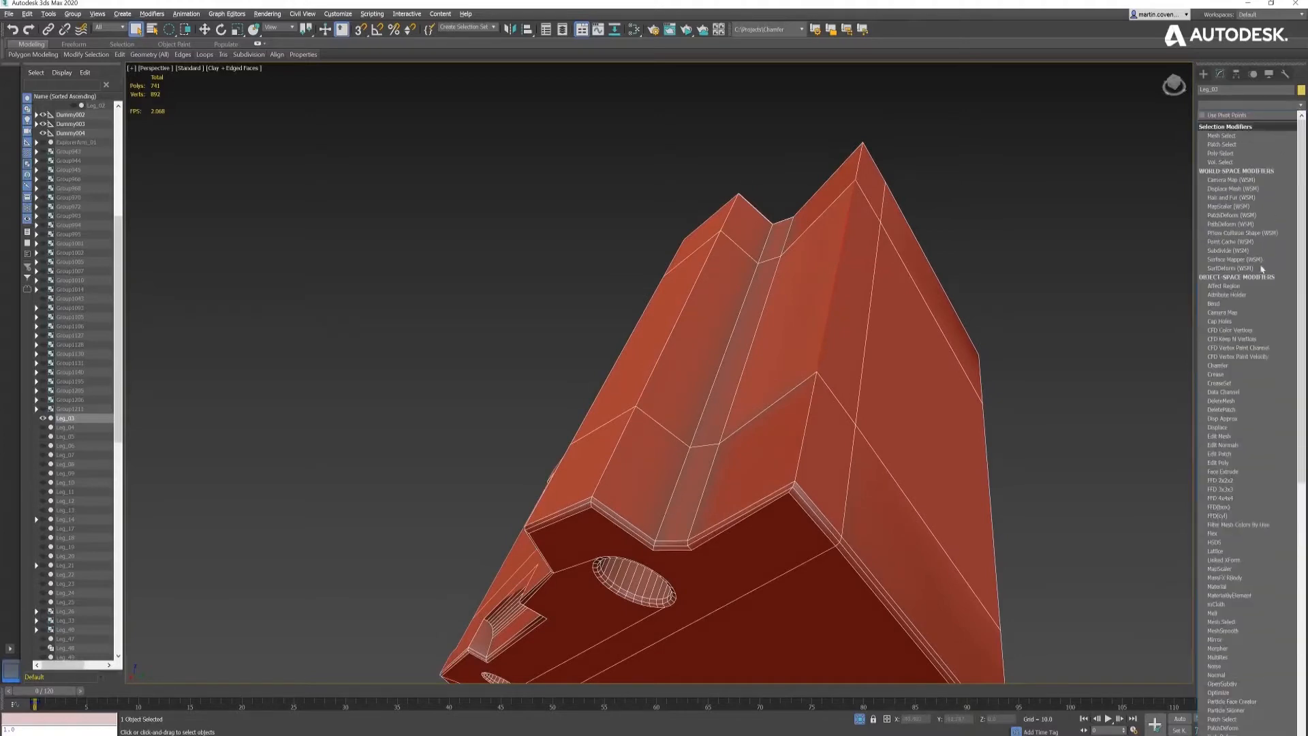
{"action": "left_click", "coordinate": [1249, 366]}
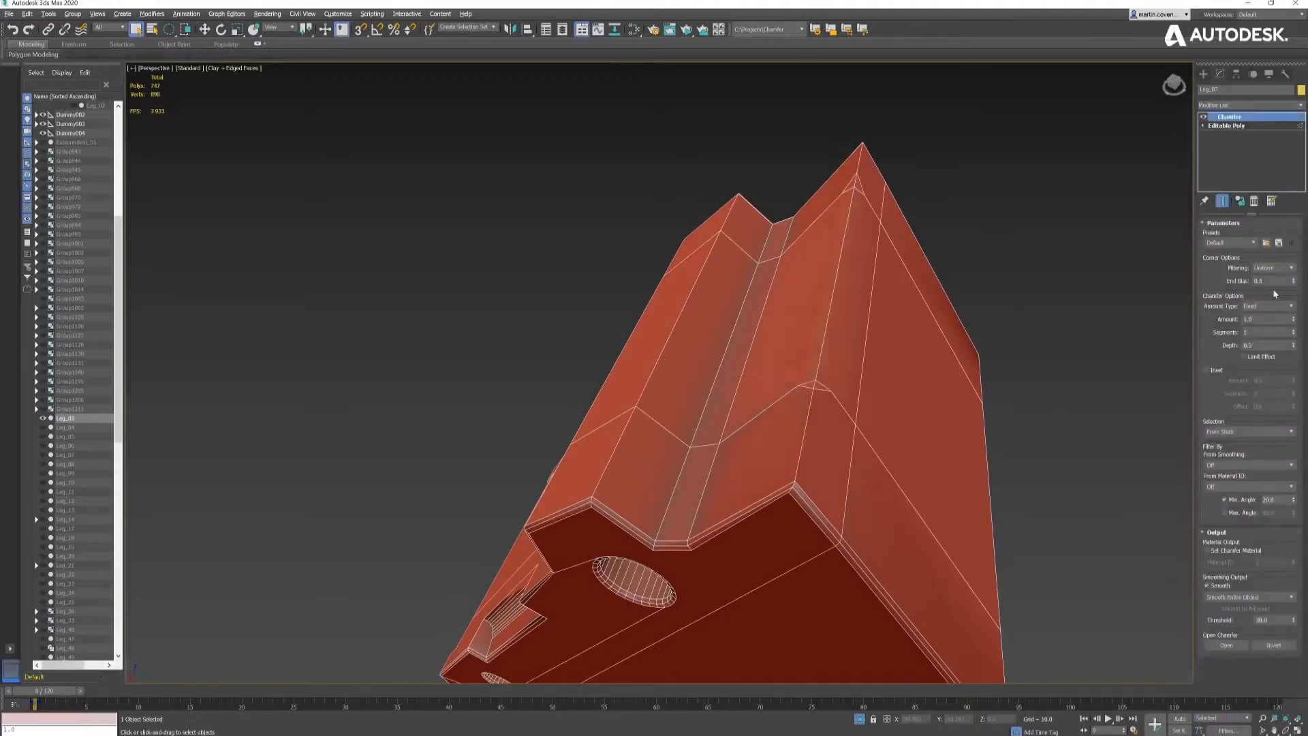
- Set the ridge edge's chamfer to 4 segments with an amount of about 2.66
{"action": "left_click", "coordinate": [1294, 330]}
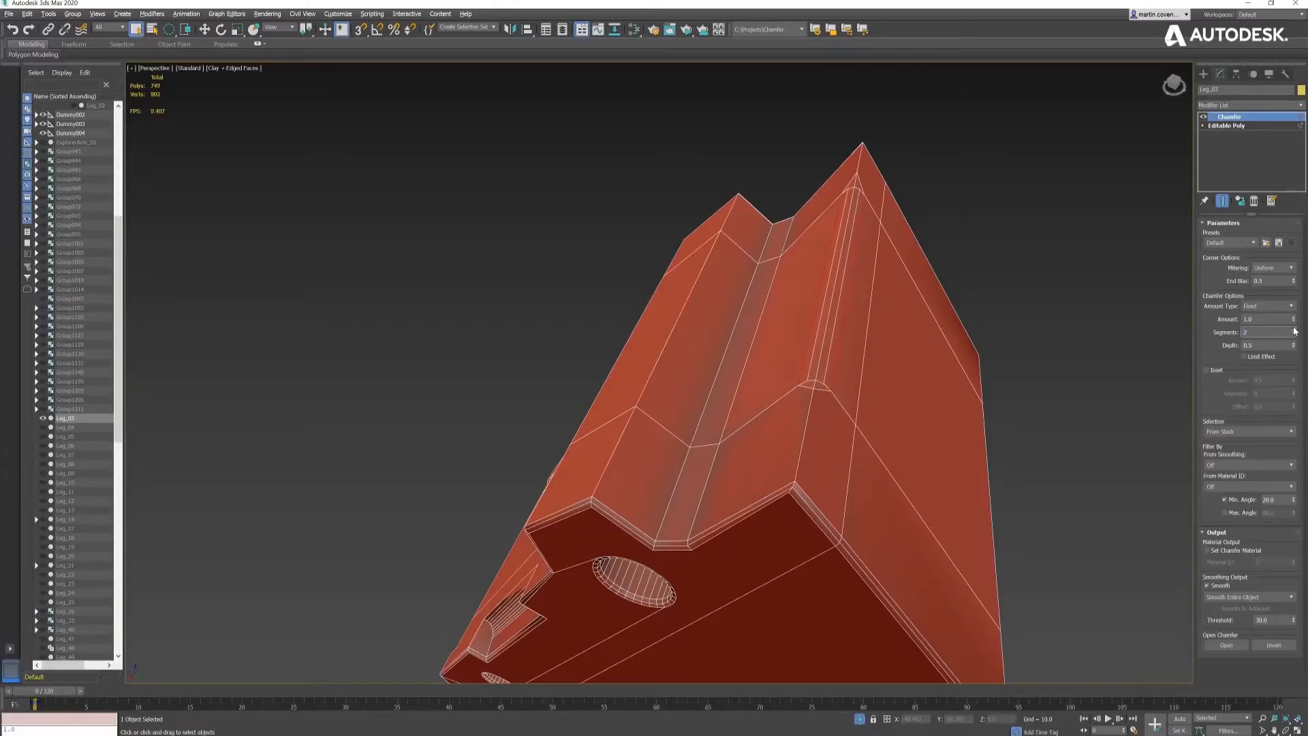
{"action": "left_click", "coordinate": [1294, 330]}
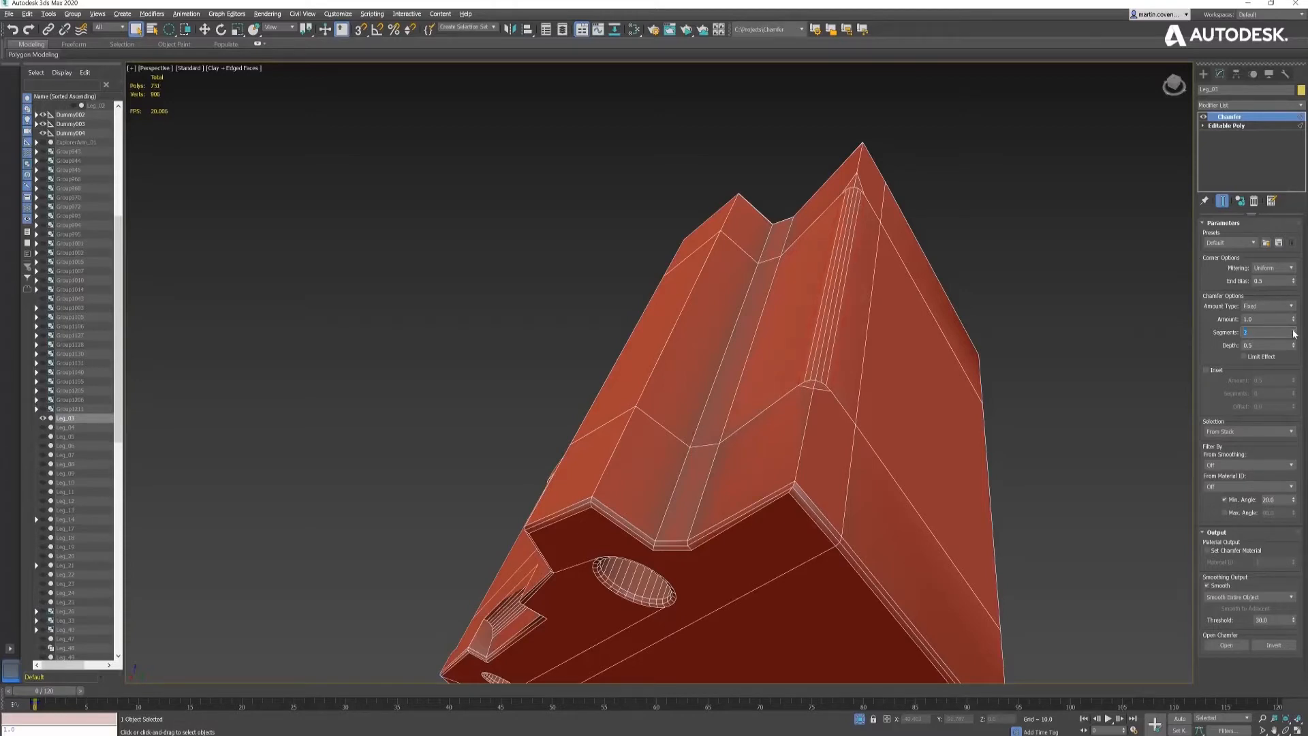
{"action": "left_click", "coordinate": [1294, 330]}
{"action": "left_click_drag", "start_coordinate": [1295, 319], "coordinate": [1279, 243]}
- Reduce the End Bias of the ridge edge's chamfer to 0.0 and fine-tune the chamfer amount
{"action": "middle_click_drag", "start_coordinate": [949, 293], "coordinate": [927, 299], "text": "alt"}
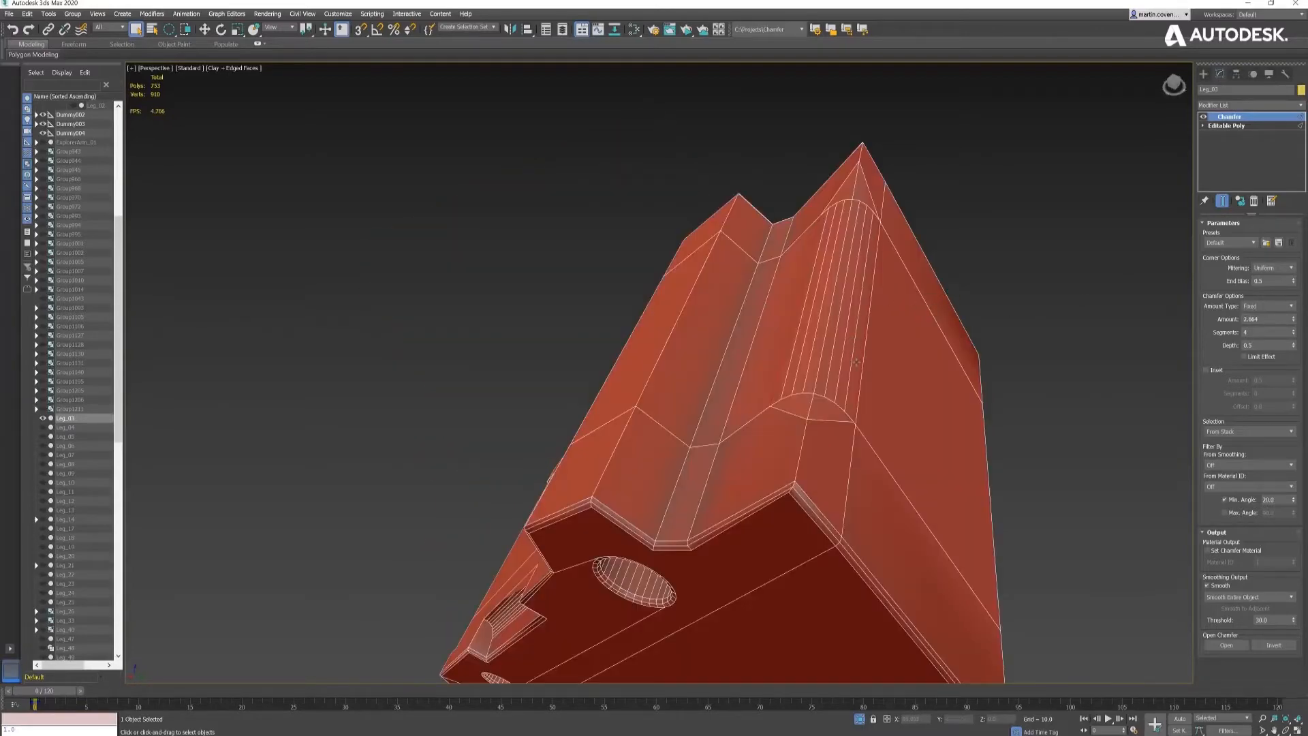
{"action": "middle_click_drag", "start_coordinate": [856, 362], "coordinate": [860, 354], "text": "alt"}
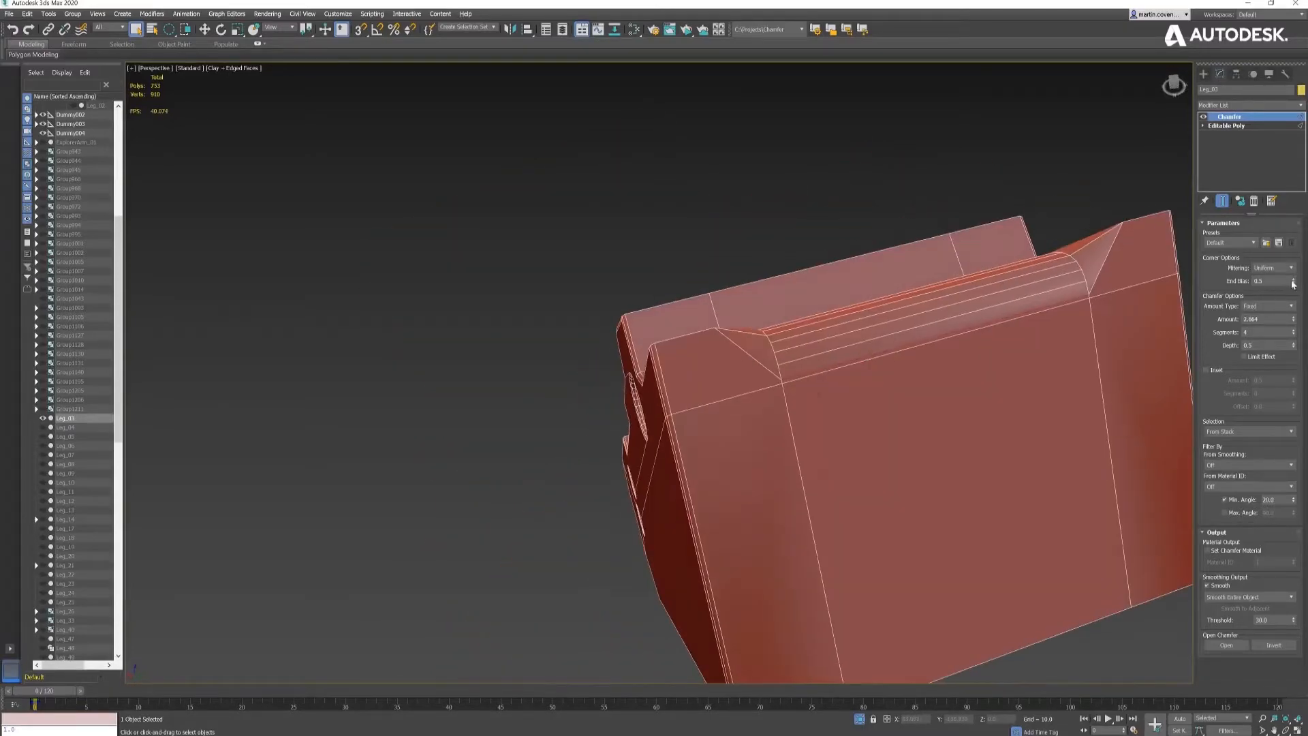
{"action": "left_click_drag", "start_coordinate": [1294, 283], "coordinate": [1284, 334]}
{"action": "middle_click_drag", "start_coordinate": [1059, 304], "coordinate": [1101, 331], "text": "alt"}
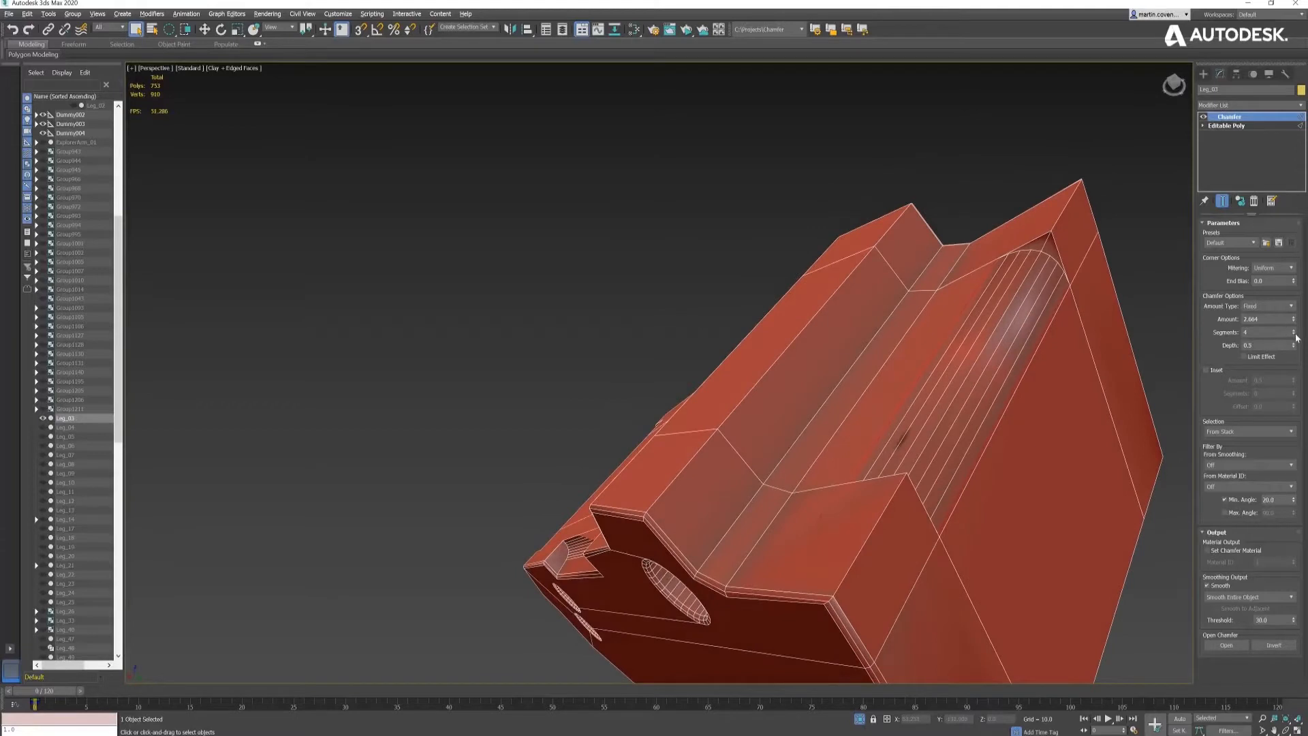
{"action": "left_click_drag", "start_coordinate": [1293, 320], "coordinate": [1292, 320]}
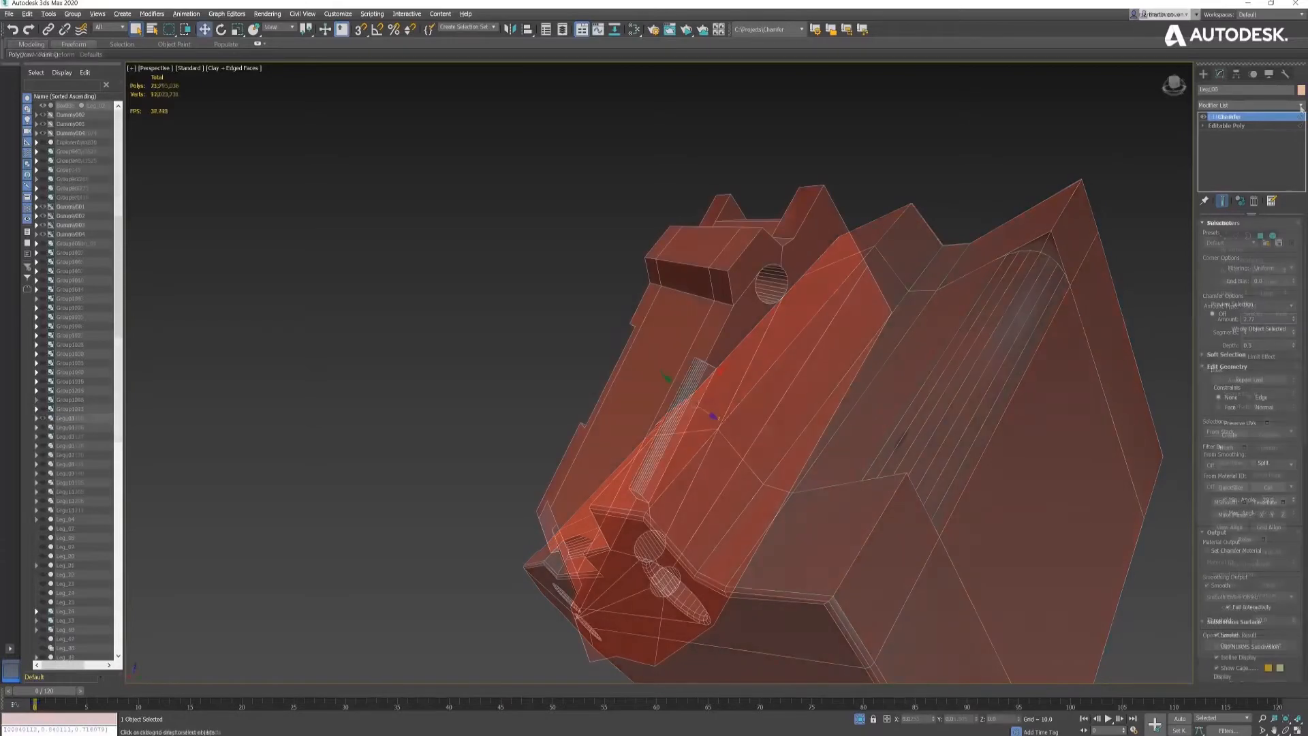
- Apply a Chamfer modifier to the whole box part and load the HardEdge preset
{"action": "left_click", "coordinate": [1249, 105]}
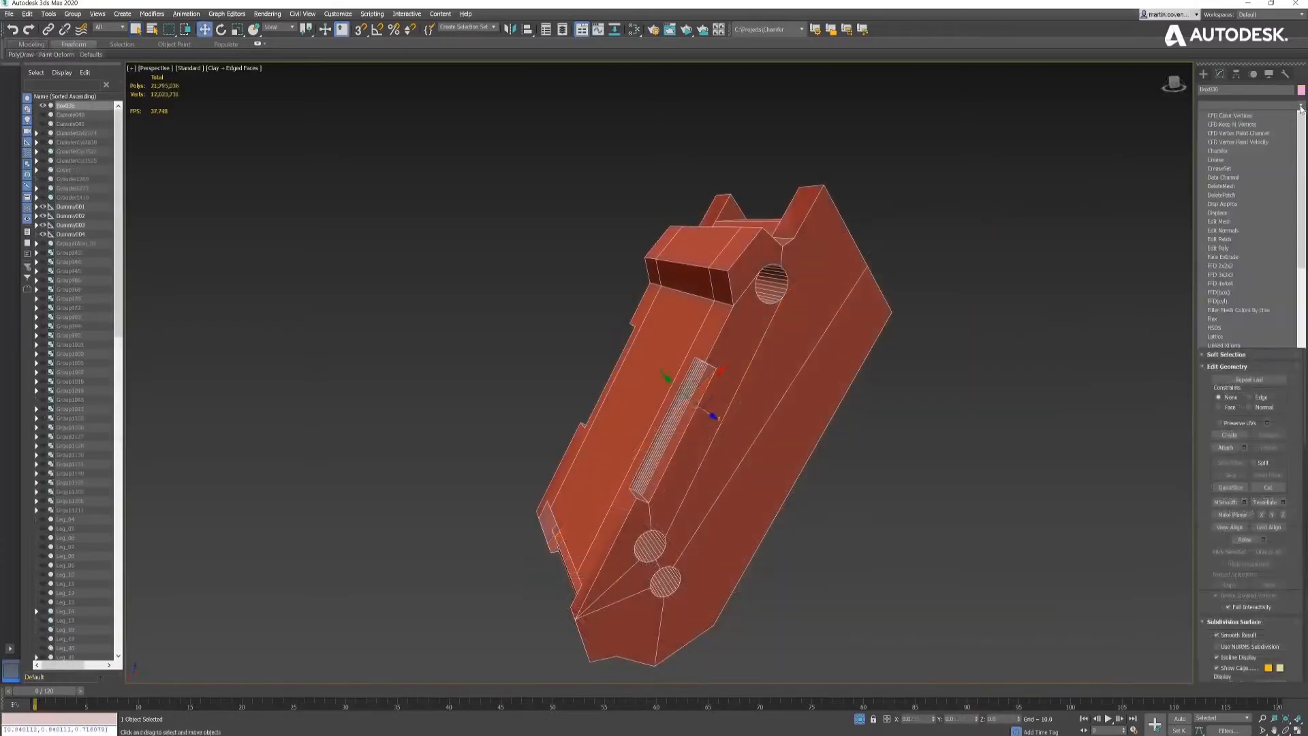
{"action": "left_click", "coordinate": [1219, 366]}
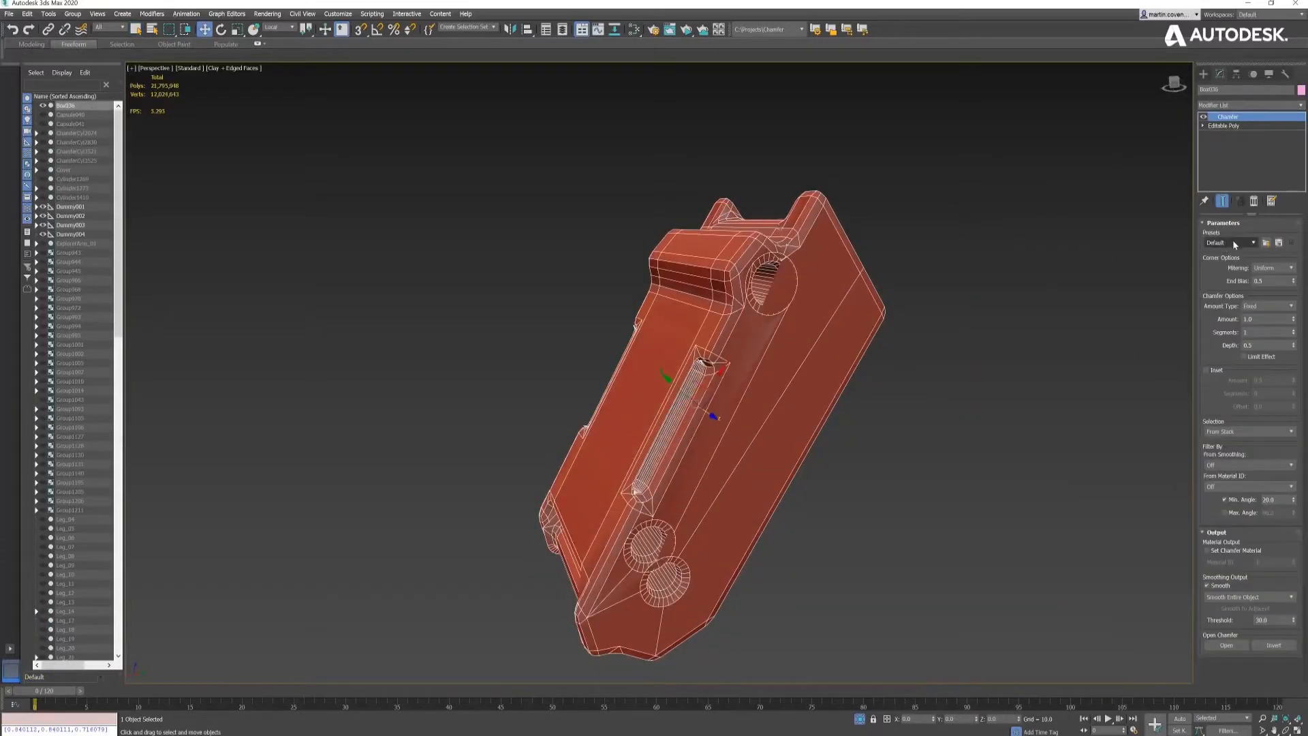
{"action": "left_click", "coordinate": [1265, 243]}
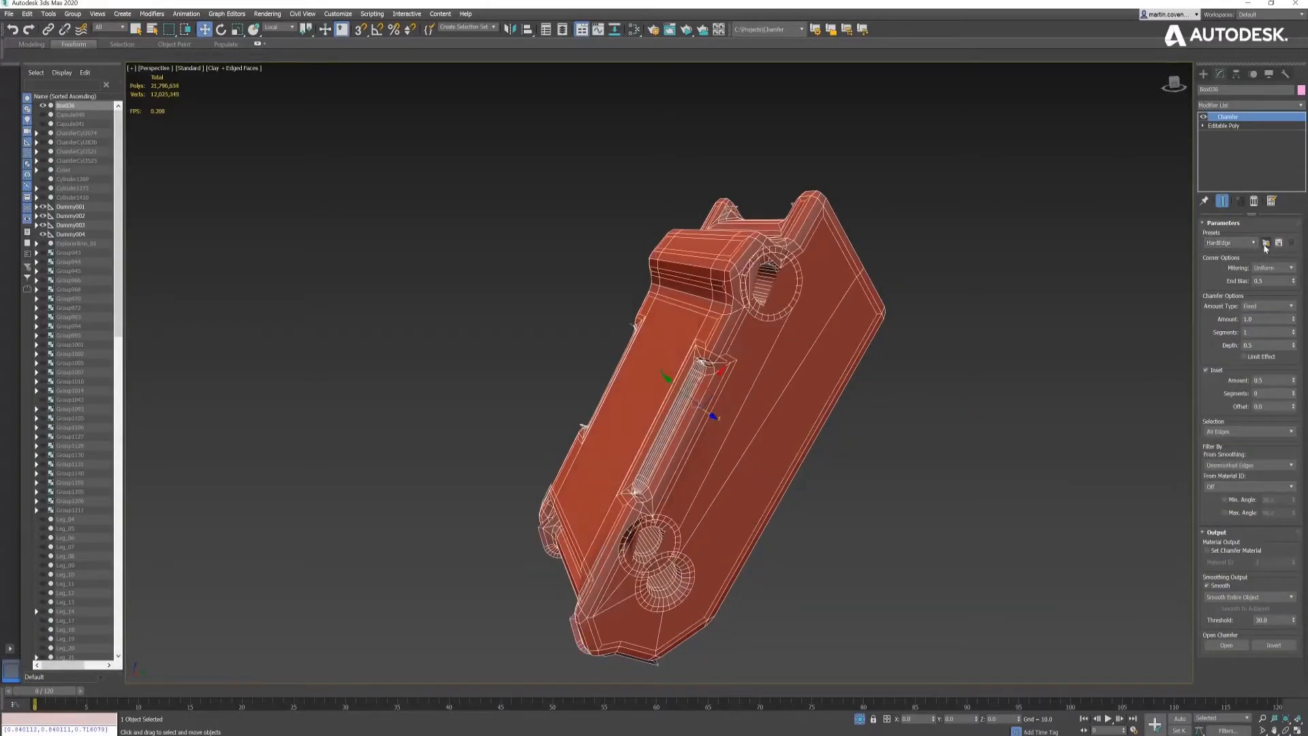
- Set the box part's inset amount to about 0.18, the chamfer depth to 1.0 and the chamfer amount to 0.0
{"action": "left_click_drag", "start_coordinate": [1288, 318], "coordinate": [1289, 402]}
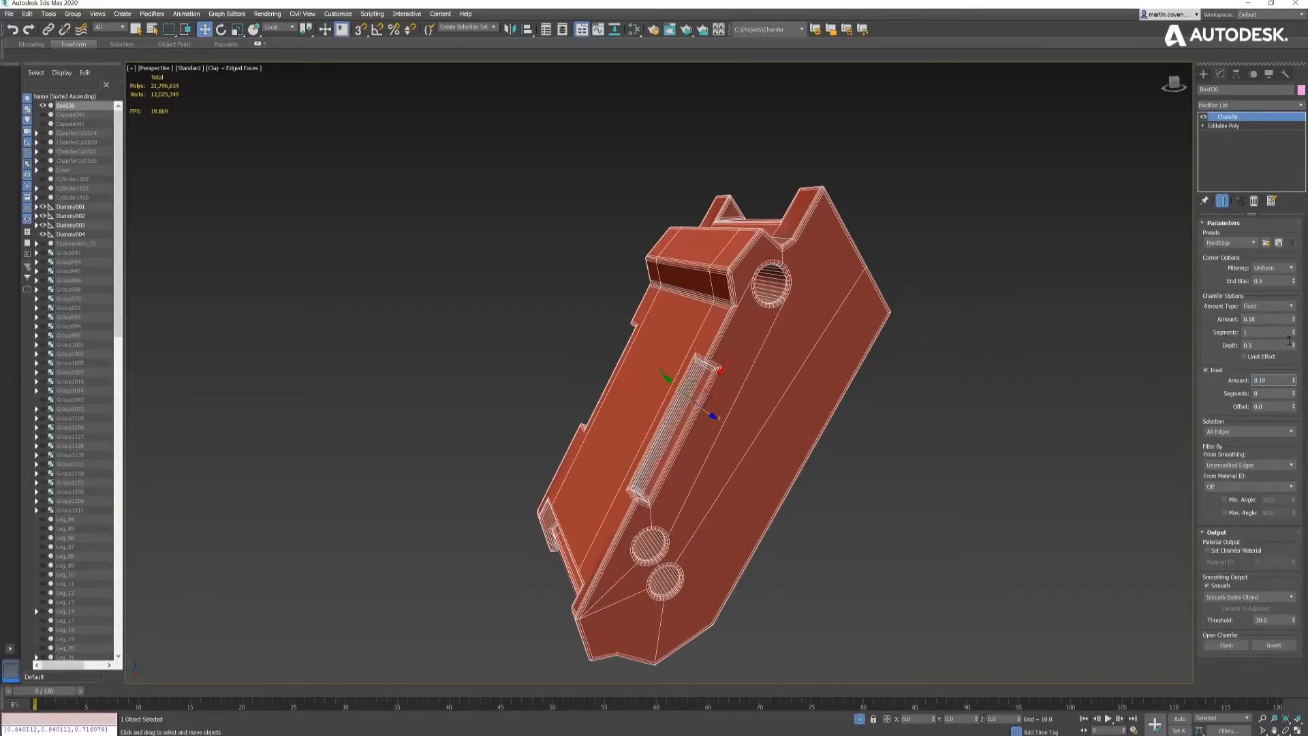
{"action": "left_click_drag", "start_coordinate": [1293, 347], "coordinate": [1294, 382]}
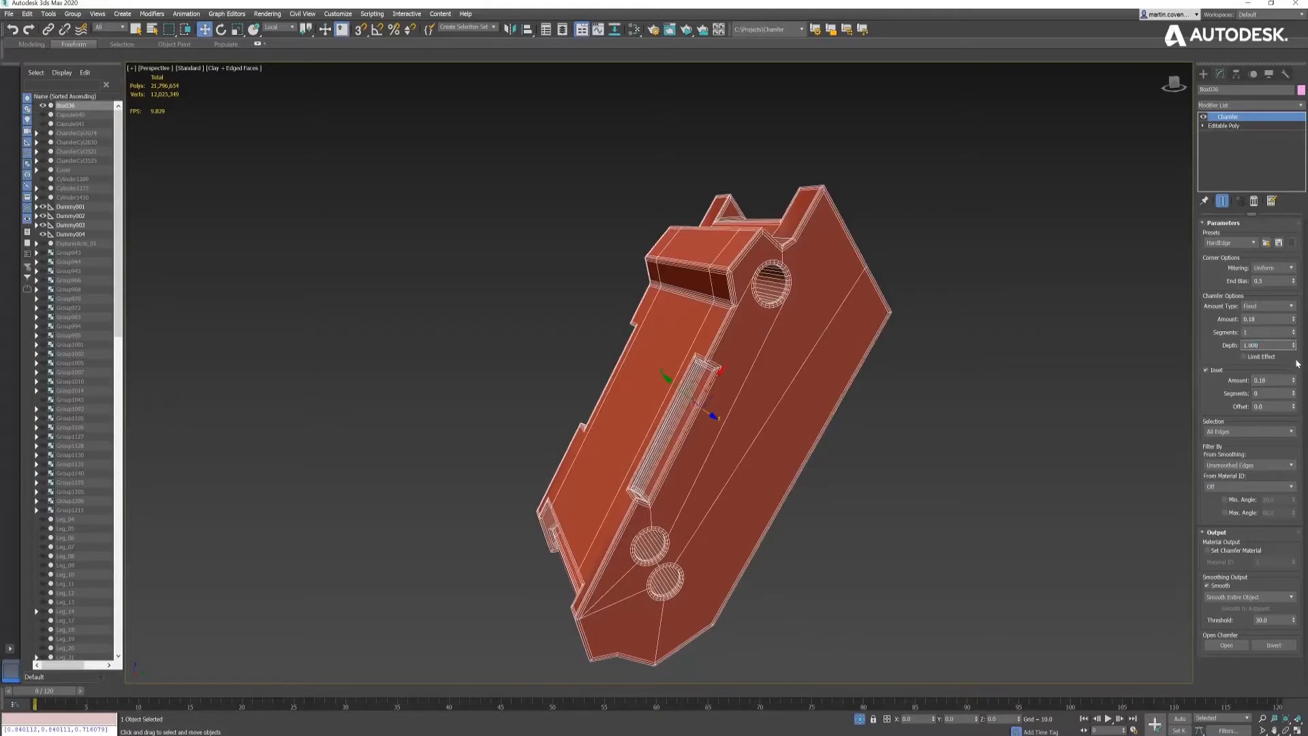
{"action": "left_click_drag", "start_coordinate": [1294, 320], "coordinate": [1295, 339]}
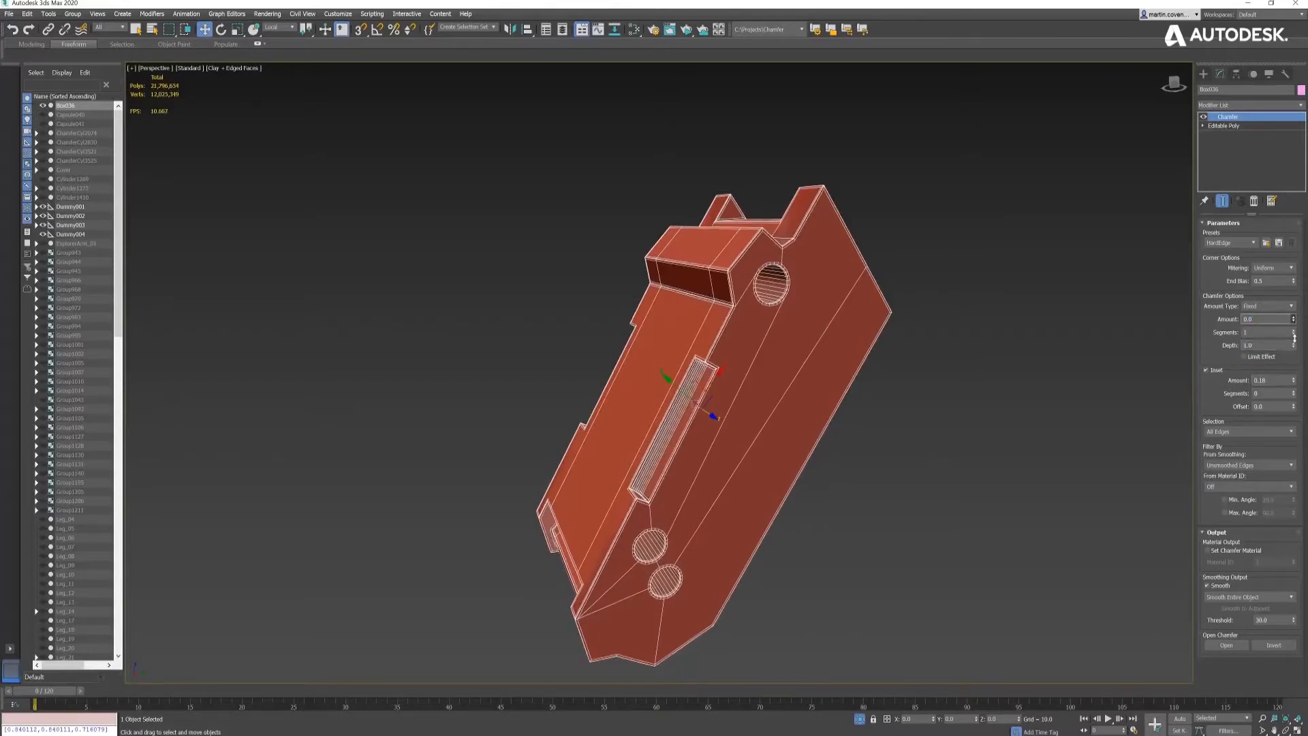
- Raise the box part's inset amount to about 0.55 and chamfer amount to about 0.2, and fine-tune the inset
{"action": "left_click", "coordinate": [1294, 382]}
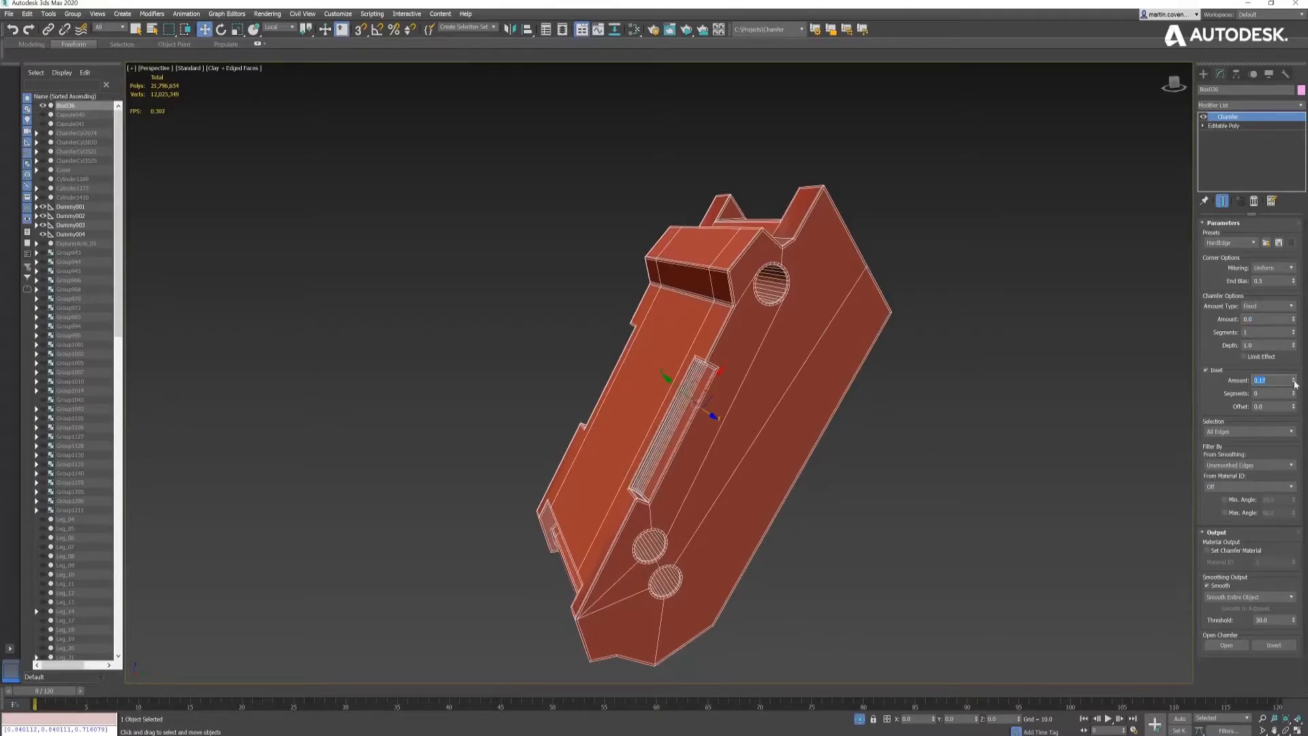
{"action": "left_click_drag", "start_coordinate": [1295, 385], "coordinate": [1294, 308]}
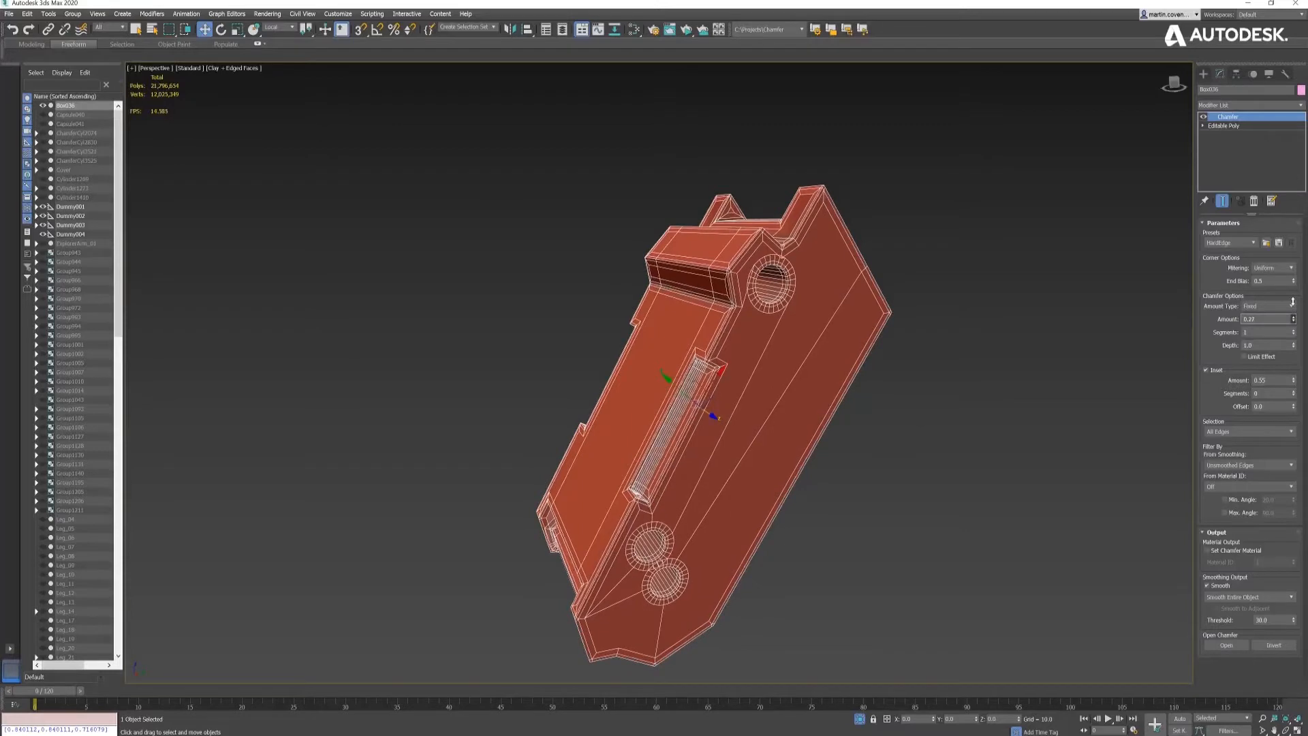
{"action": "left_click_drag", "start_coordinate": [1295, 384], "coordinate": [1295, 403]}
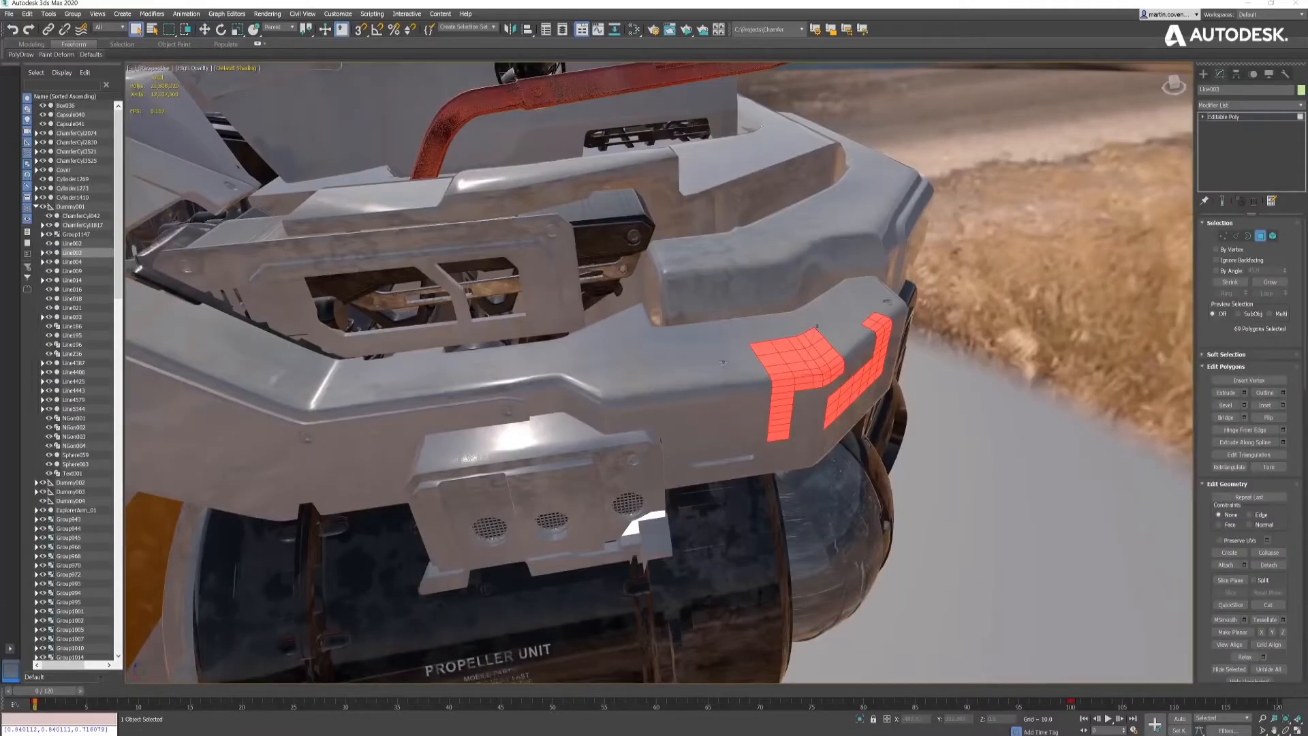
- Add a solid patch of polygons on the armor plate's upper face, beside the T-shaped area, to the selection using point-to-point selection
{"action": "left_click", "coordinate": [724, 363], "text": "ctrl"}
{"action": "left_click", "coordinate": [715, 348], "text": "ctrl"}
{"action": "left_click", "coordinate": [715, 344], "text": "ctrl"}
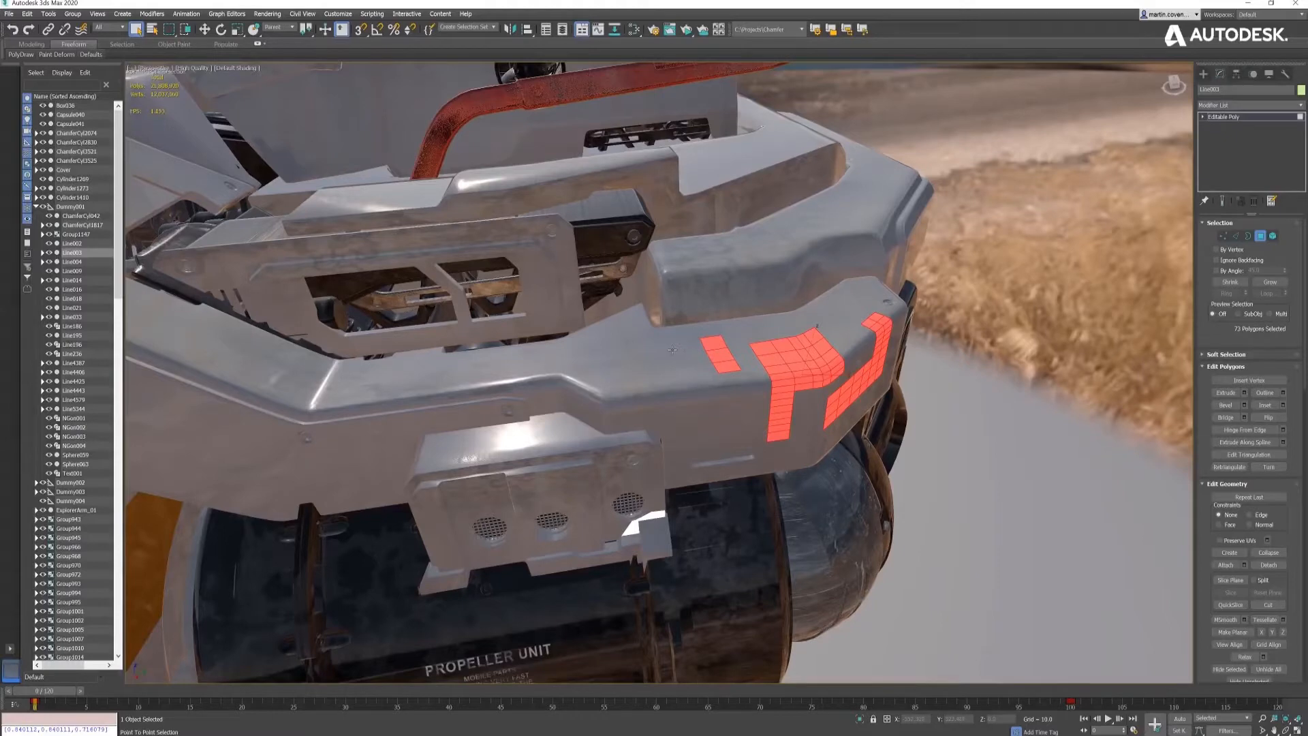
{"action": "left_click", "coordinate": [692, 347], "text": "ctrl"}
{"action": "left_click", "coordinate": [647, 350], "text": "ctrl"}
{"action": "left_click", "coordinate": [638, 352], "text": "ctrl"}
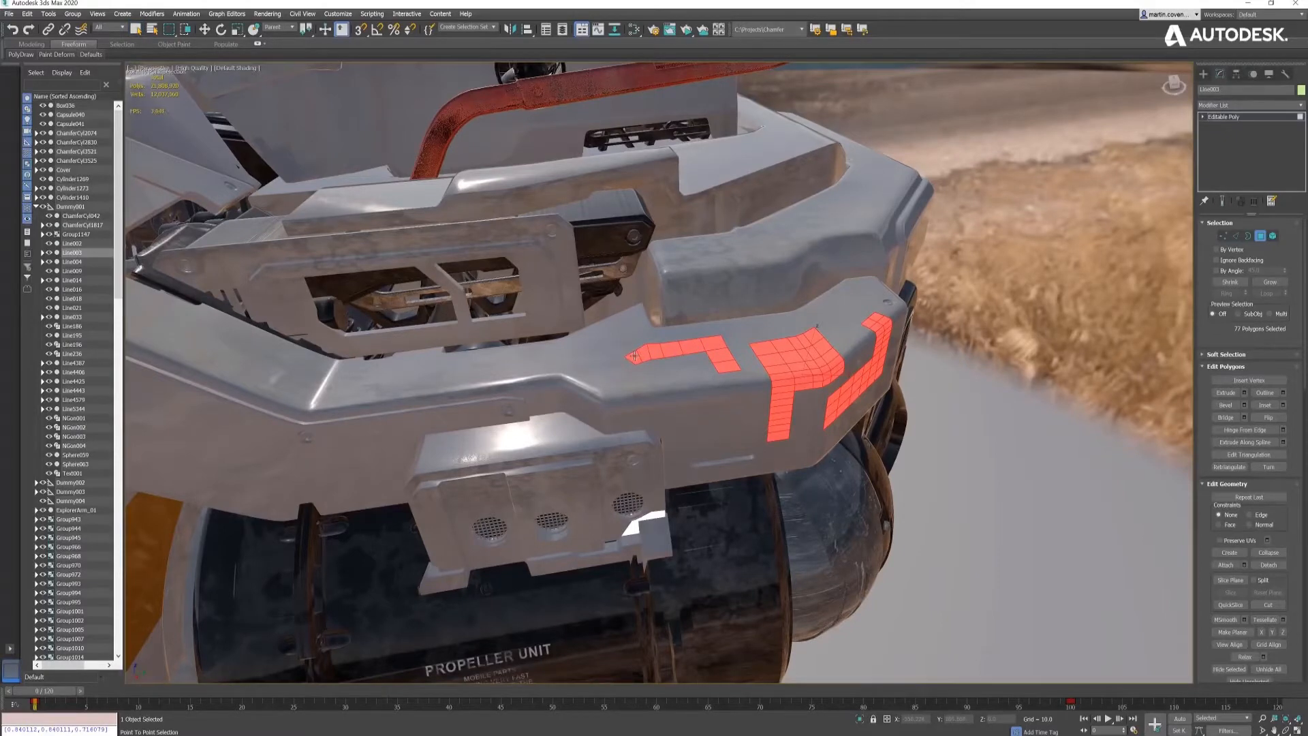
{"action": "left_click", "coordinate": [632, 368], "text": "ctrl"}
{"action": "left_click", "coordinate": [710, 370]}
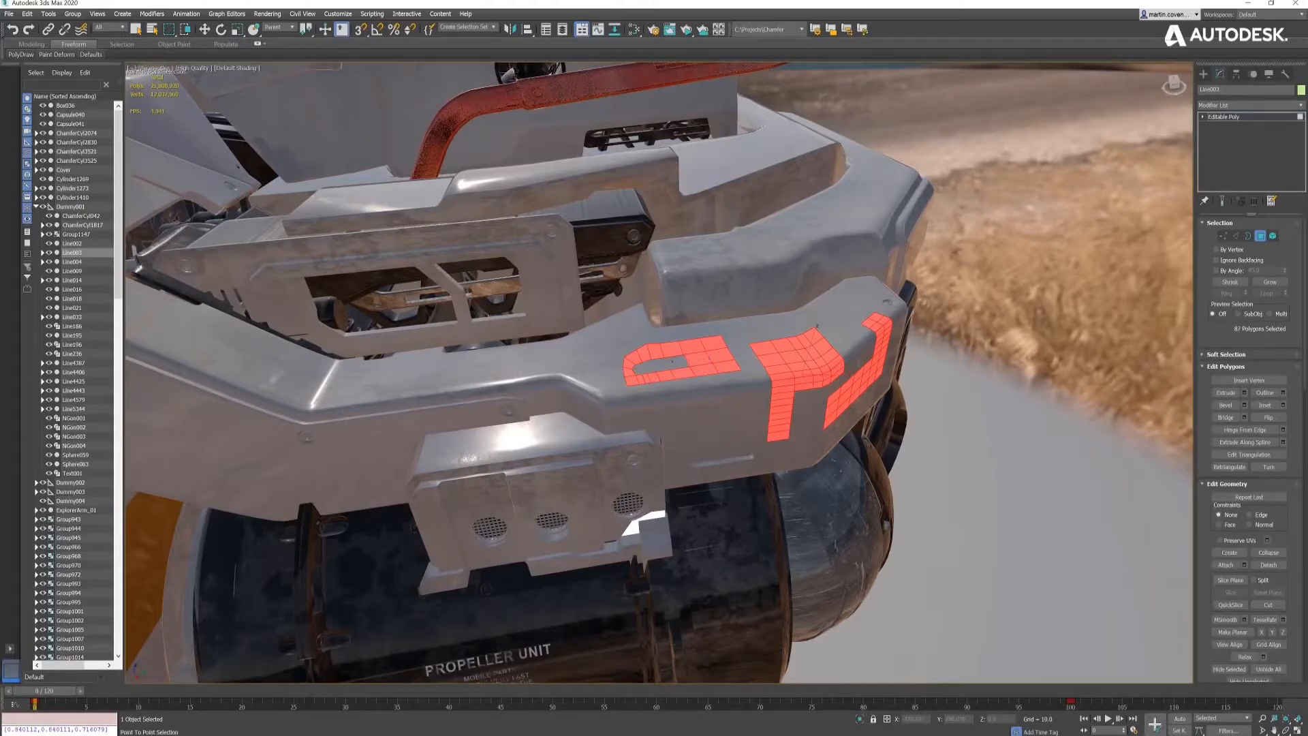
{"action": "left_click", "coordinate": [638, 369]}
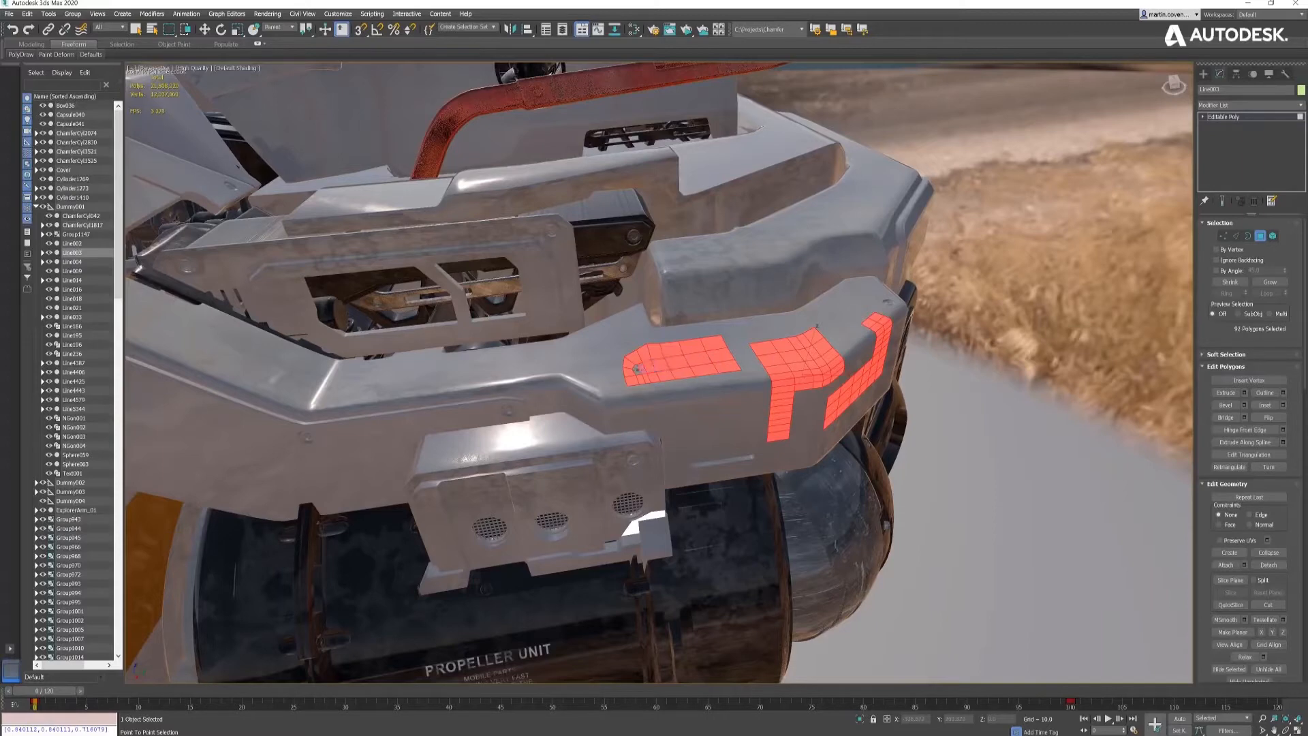
{"action": "right_click", "coordinate": [638, 369]}
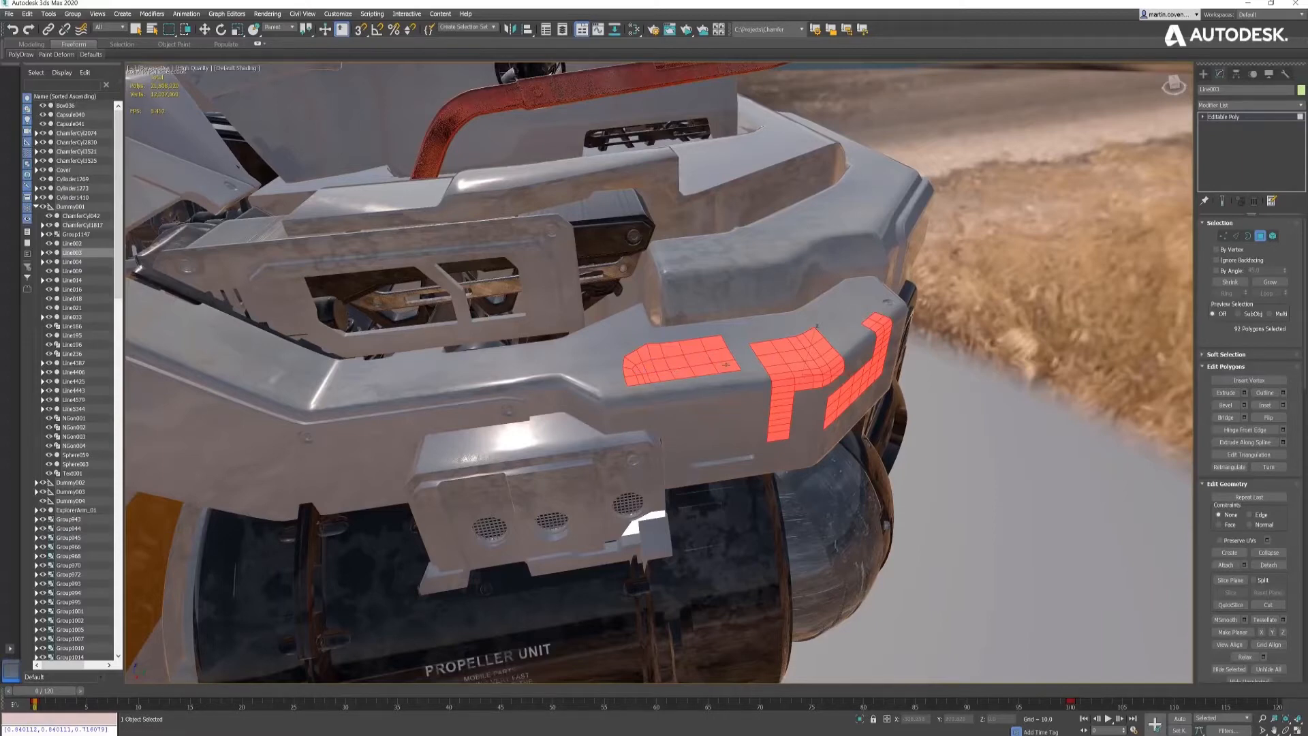
- Apply a Chamfer modifier to the armor plate, restrict it to Selected Faces Borders and turn off the minimum angle filter
{"action": "left_click", "coordinate": [1271, 106]}
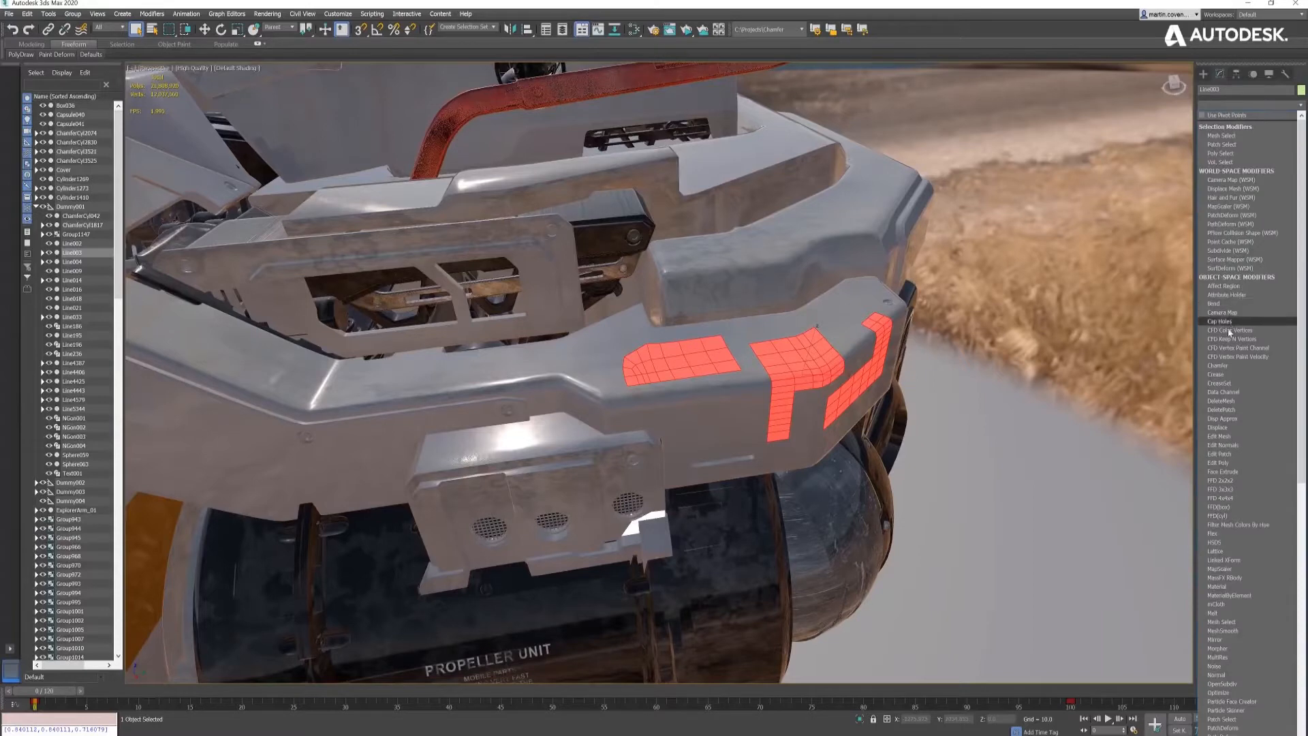
{"action": "left_click", "coordinate": [1221, 368]}
{"action": "left_click", "coordinate": [1237, 431]}
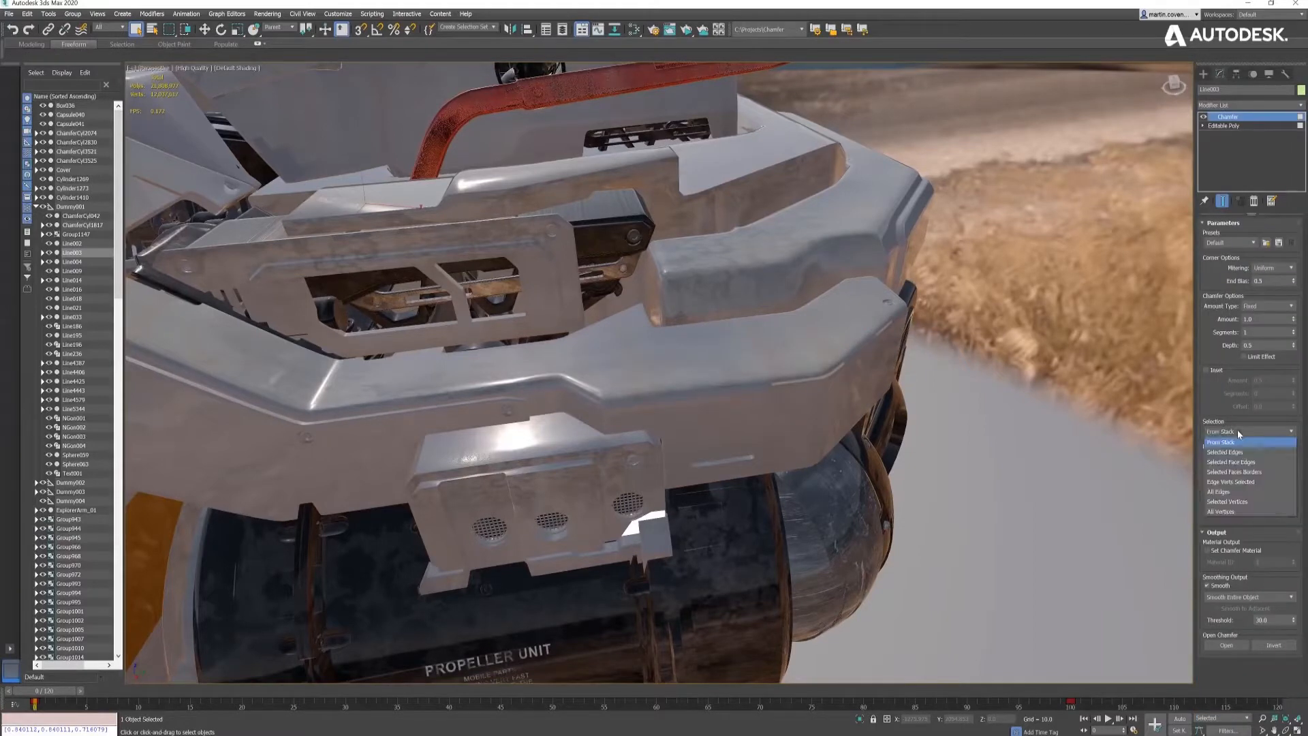
{"action": "left_click", "coordinate": [1240, 472]}
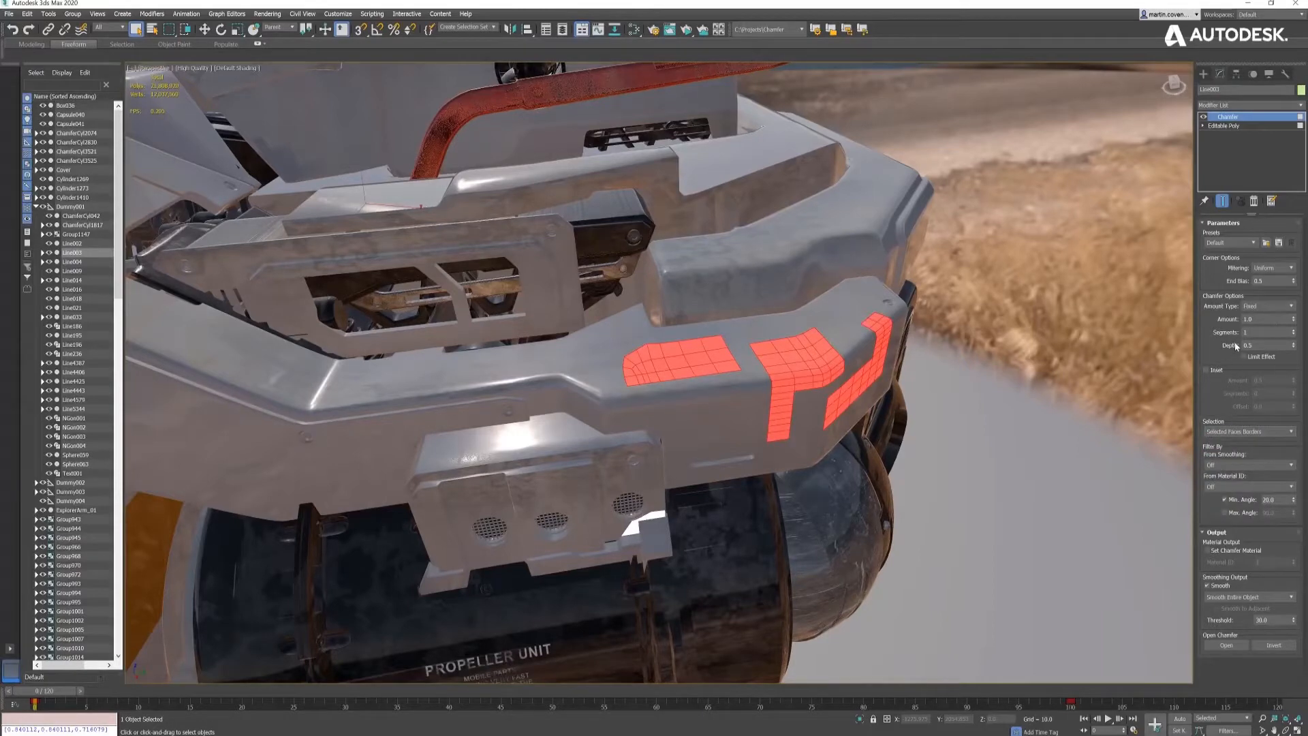
{"action": "left_click", "coordinate": [1235, 504]}
- Display edged faces in the viewport and set the armor plate's chamfer amount to about 0.45
{"action": "middle_click_drag", "start_coordinate": [863, 374], "coordinate": [870, 380]}
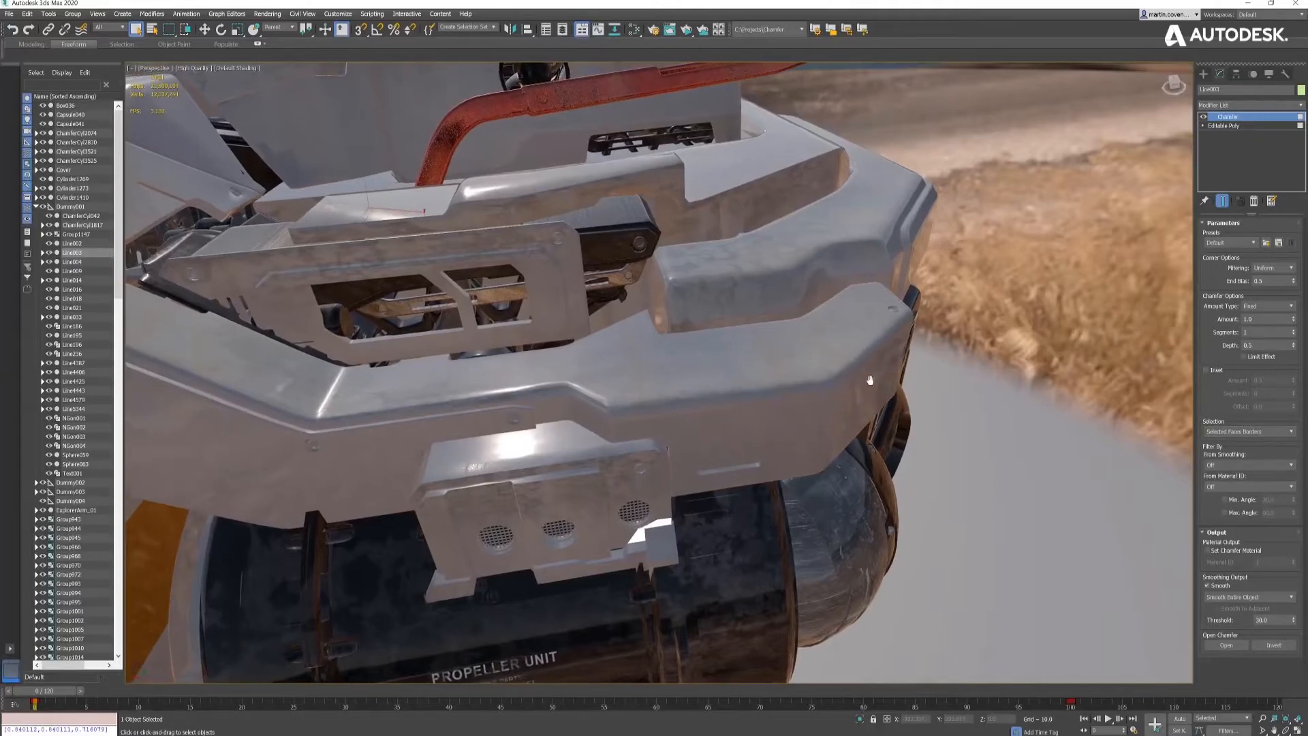
{"action": "key", "text": "F4"}
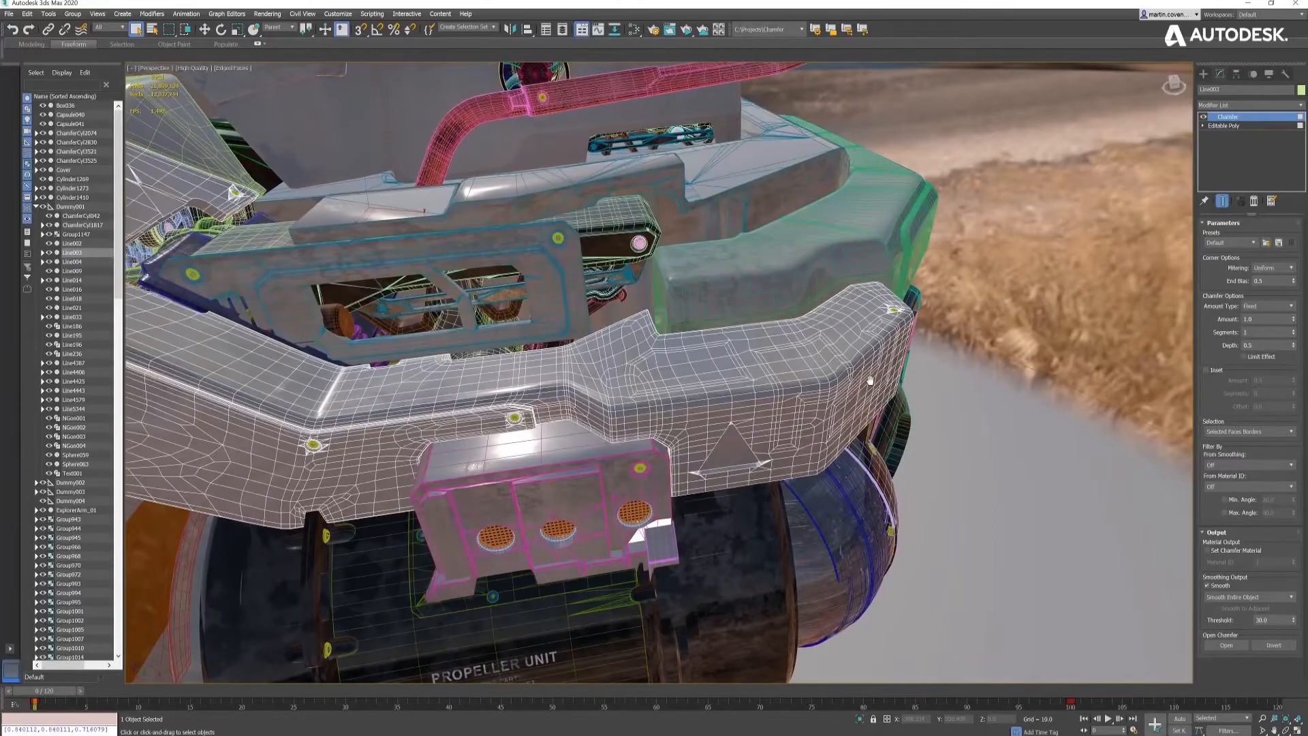
{"action": "right_click", "coordinate": [1295, 323]}
{"action": "left_click_drag", "start_coordinate": [1297, 342], "coordinate": [1301, 352]}
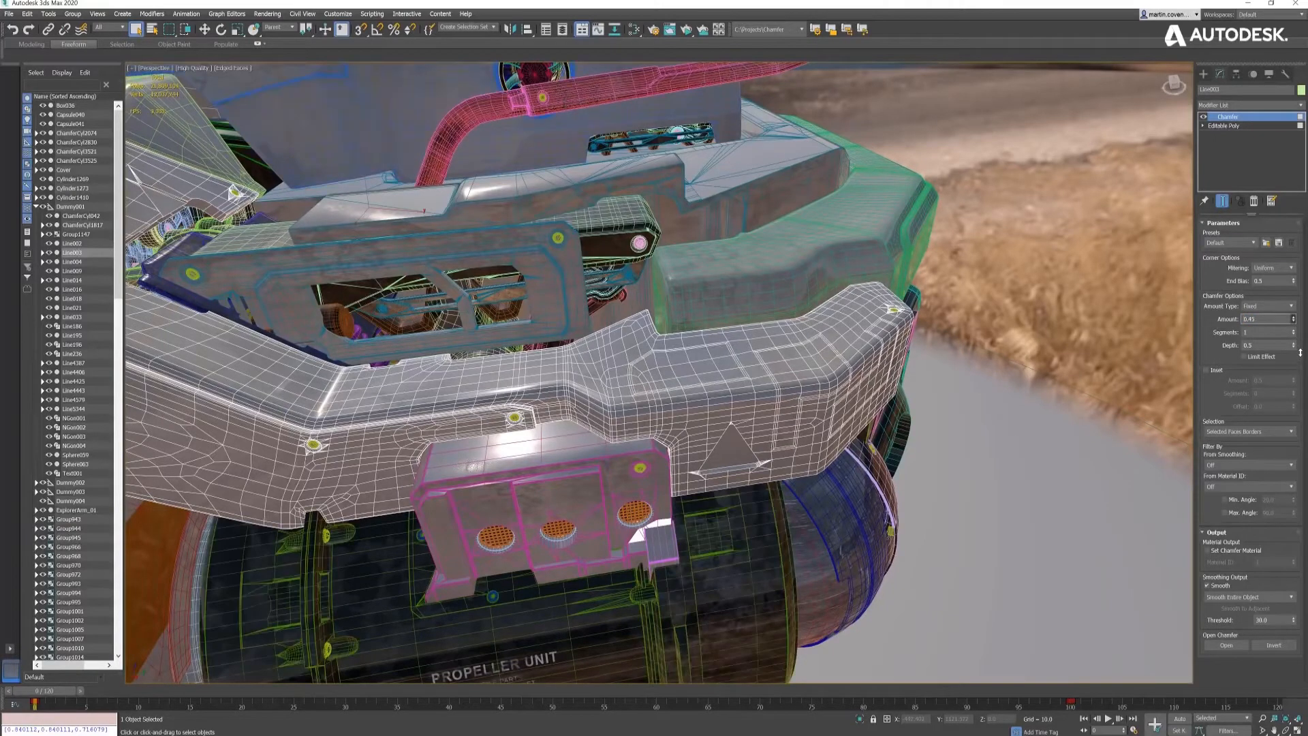
- Enable the inset on the armor plate's chamfer and set the inset amount to 0.2
{"action": "left_click", "coordinate": [1208, 371]}
{"action": "left_click", "coordinate": [1257, 380]}
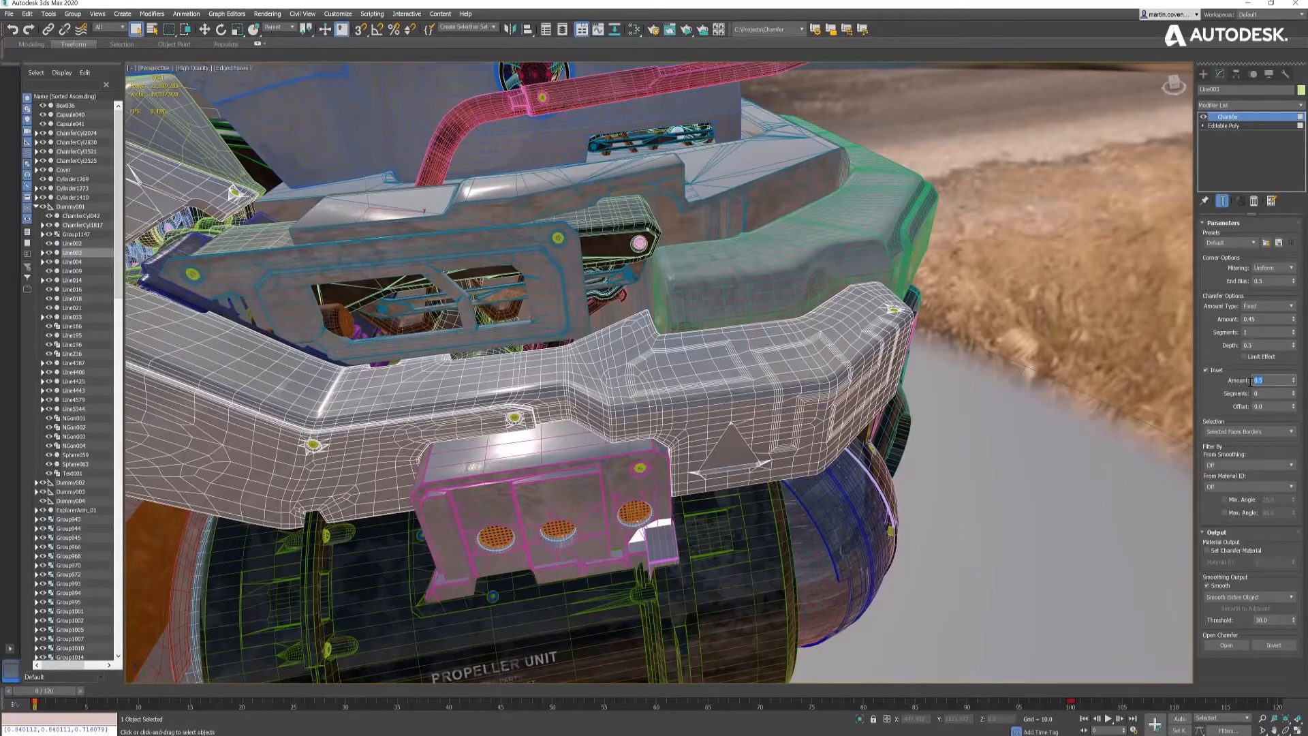
{"action": "type", "text": "0.2"}
{"action": "key", "text": "Return"}
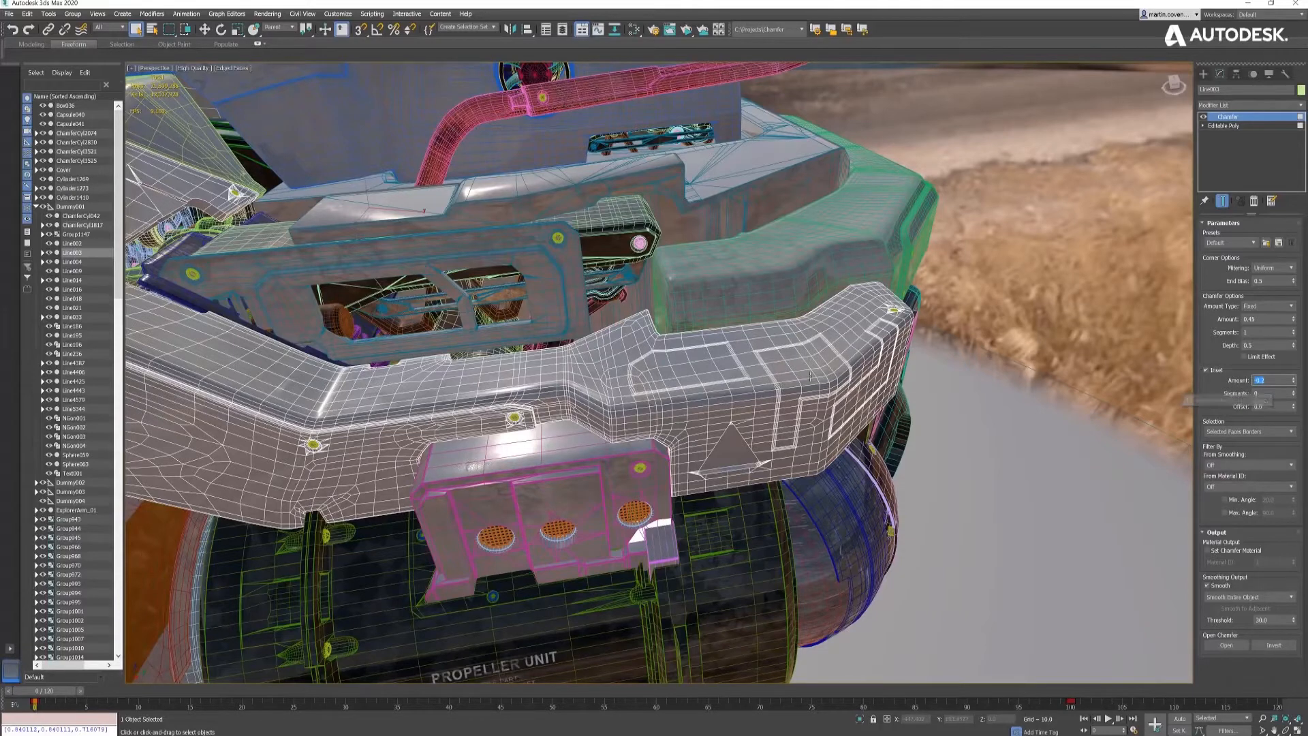
- Hide the edged faces, set the inset offset to about -0.27 and inset amount to about 0.22, and fine-tune the chamfer amount
{"action": "middle_click_drag", "start_coordinate": [788, 387], "coordinate": [790, 386]}
{"action": "key", "text": "F4"}
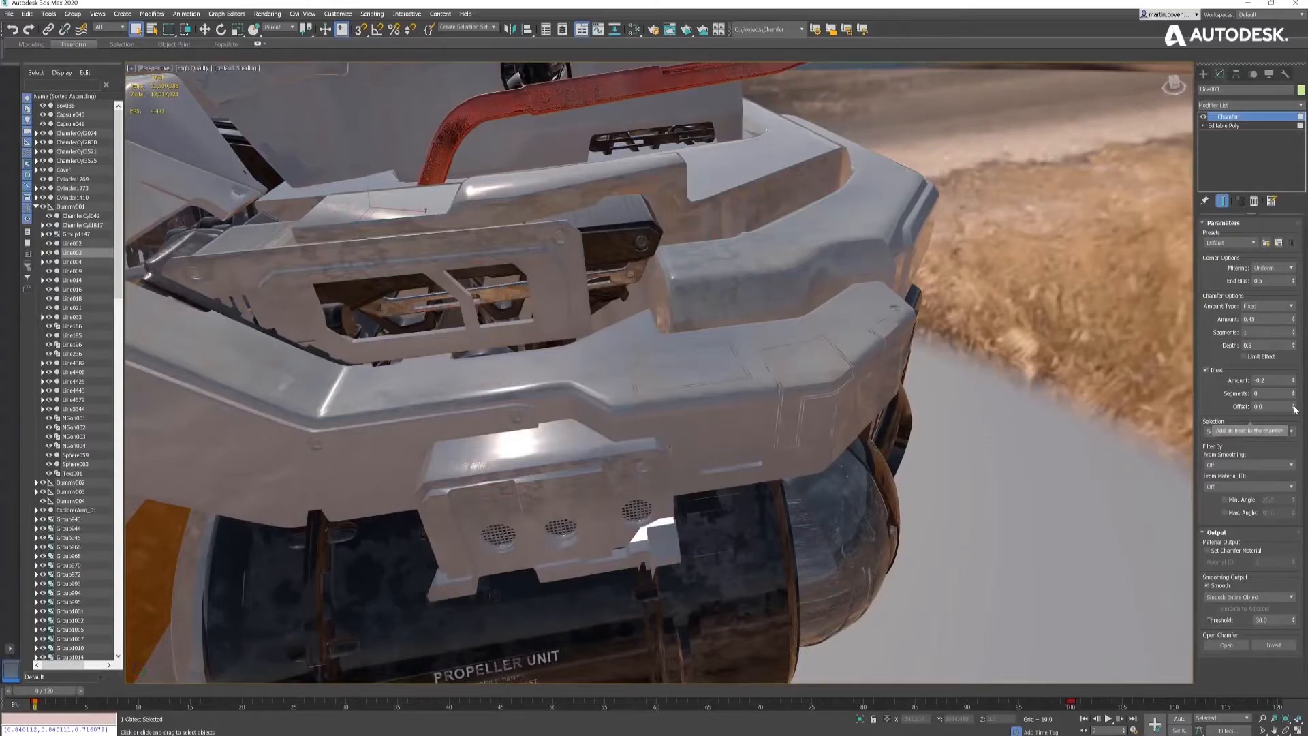
{"action": "mouse_move", "coordinate": [1294, 407]}
{"action": "left_mouse_down"}
{"action": "mouse_move", "coordinate": [1295, 368]}
{"action": "mouse_move", "coordinate": [1292, 413]}
{"action": "left_mouse_up"}
{"action": "type", "text": "27"}
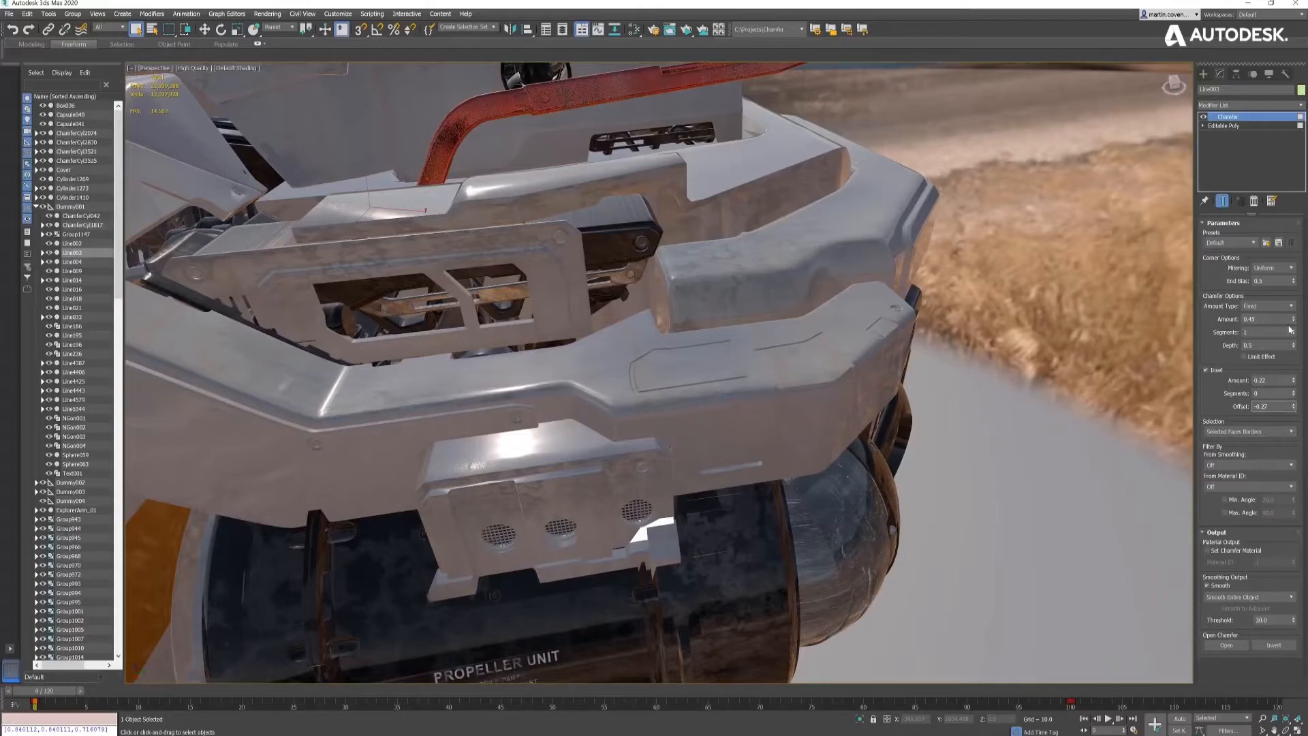
{"action": "left_click_drag", "start_coordinate": [1295, 322], "coordinate": [1295, 325]}
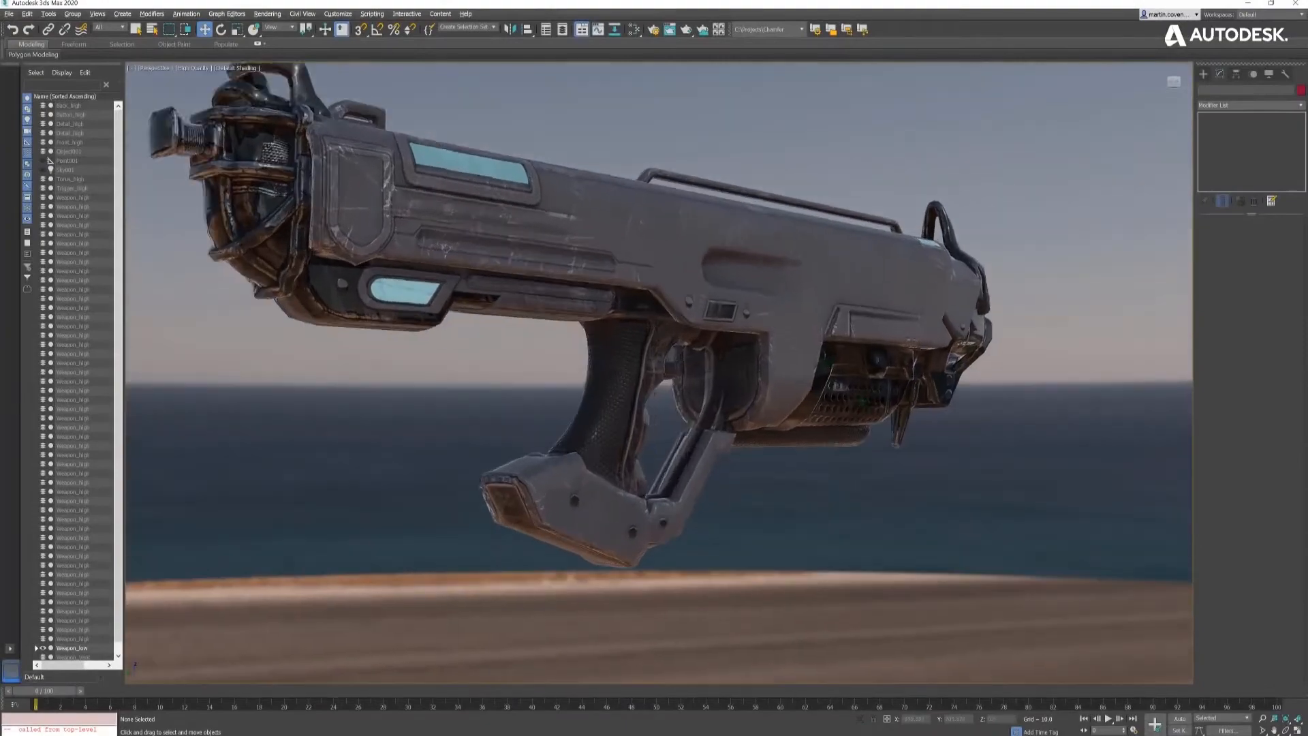
- In the weapon scene, switch to the saved state set for the perforated vent part and play the animation to examine it
{"action": "scroll", "coordinate": [833, 375], "scroll_direction": "up", "scroll_amount": 6}
{"action": "right_click", "coordinate": [835, 387]}
{"action": "mouse_move", "coordinate": [886, 363]}
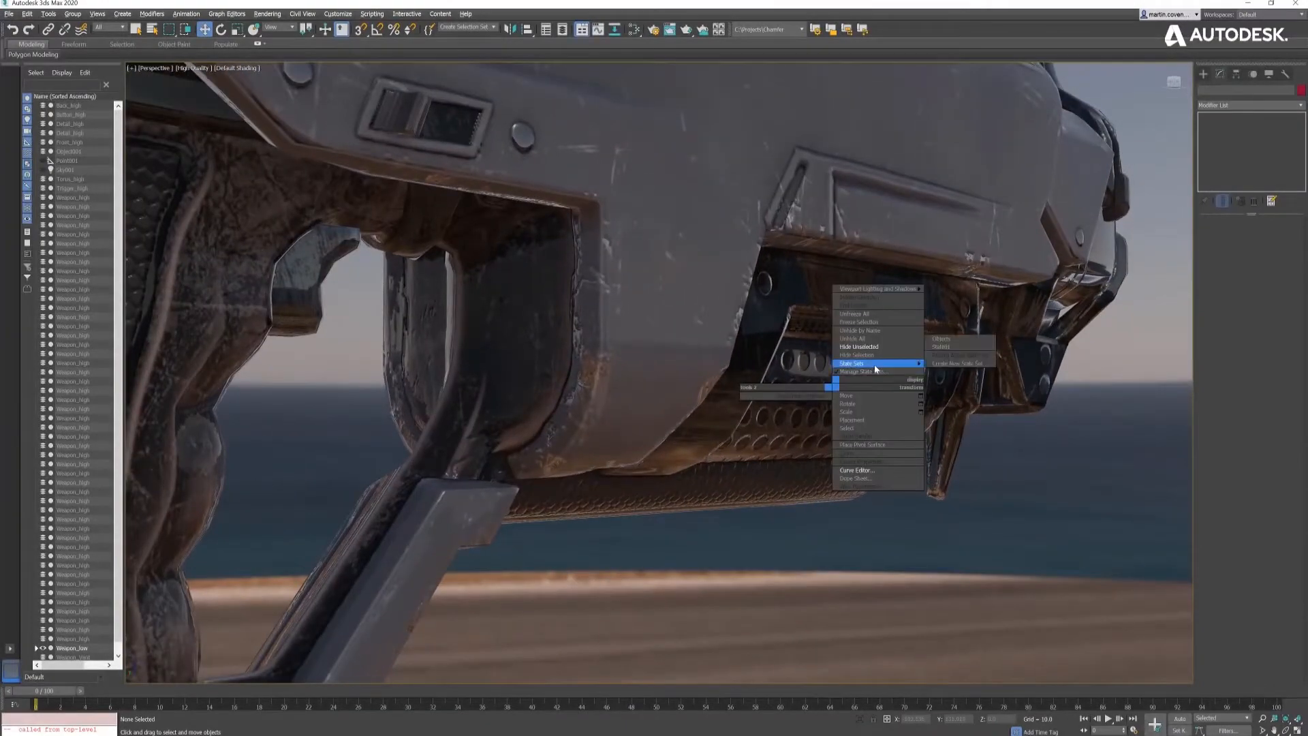
{"action": "left_click", "coordinate": [941, 352]}
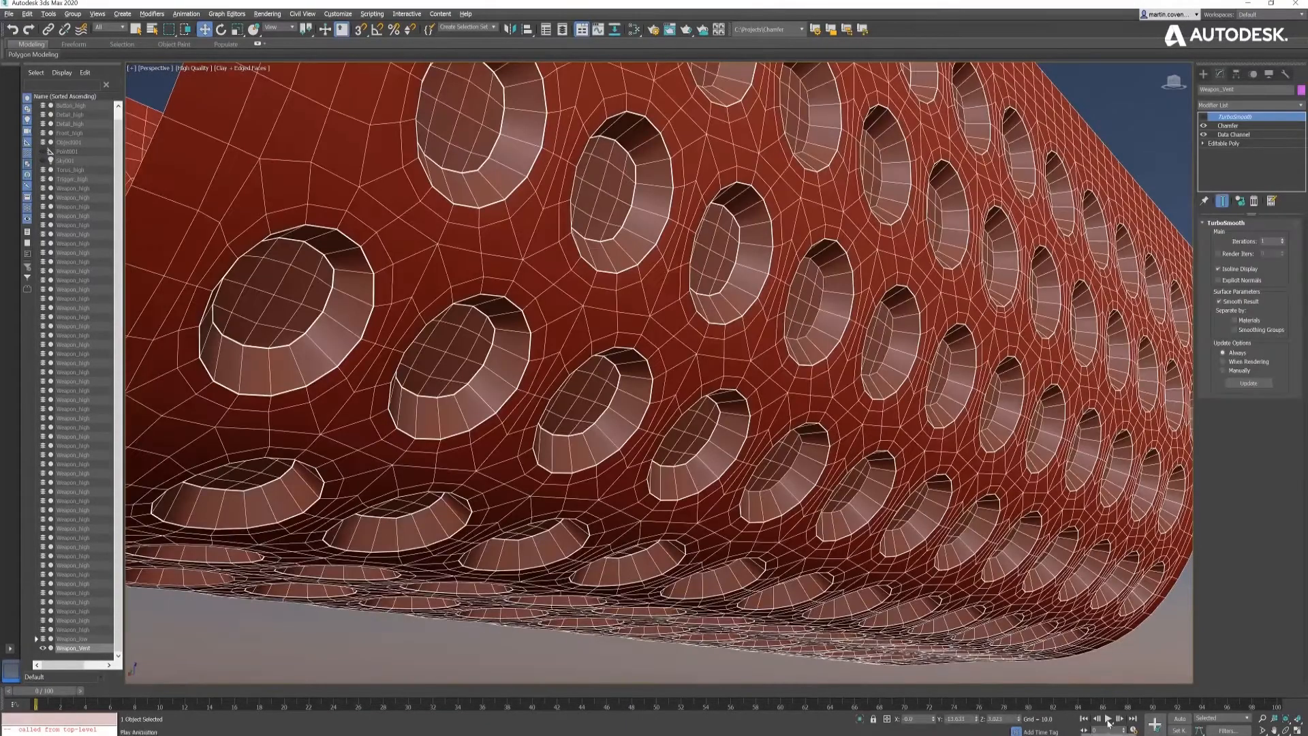
{"action": "left_click", "coordinate": [1111, 720]}
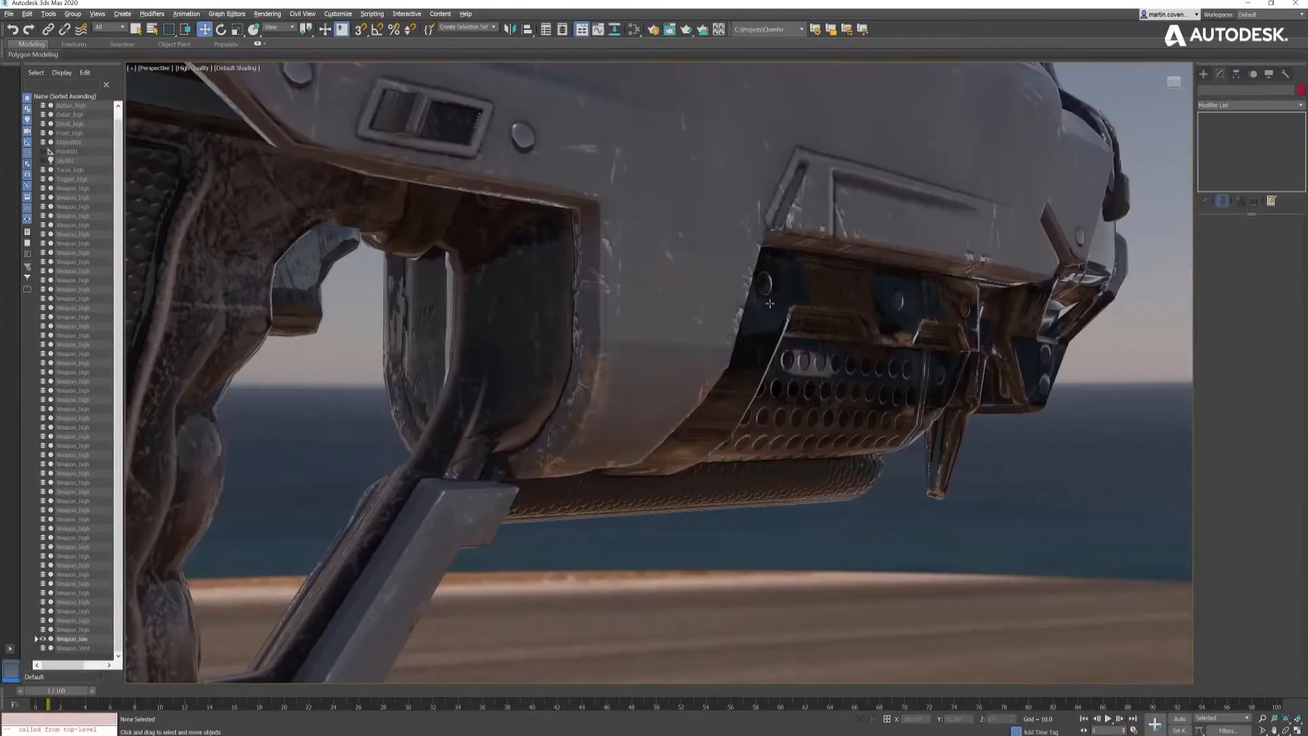
{"action": "scroll", "coordinate": [770, 303], "scroll_direction": "down", "scroll_amount": 8}
{"action": "middle_click_drag", "start_coordinate": [770, 303], "coordinate": [744, 368], "text": "alt"}
{"action": "middle_click_drag", "start_coordinate": [744, 368], "coordinate": [743, 390]}
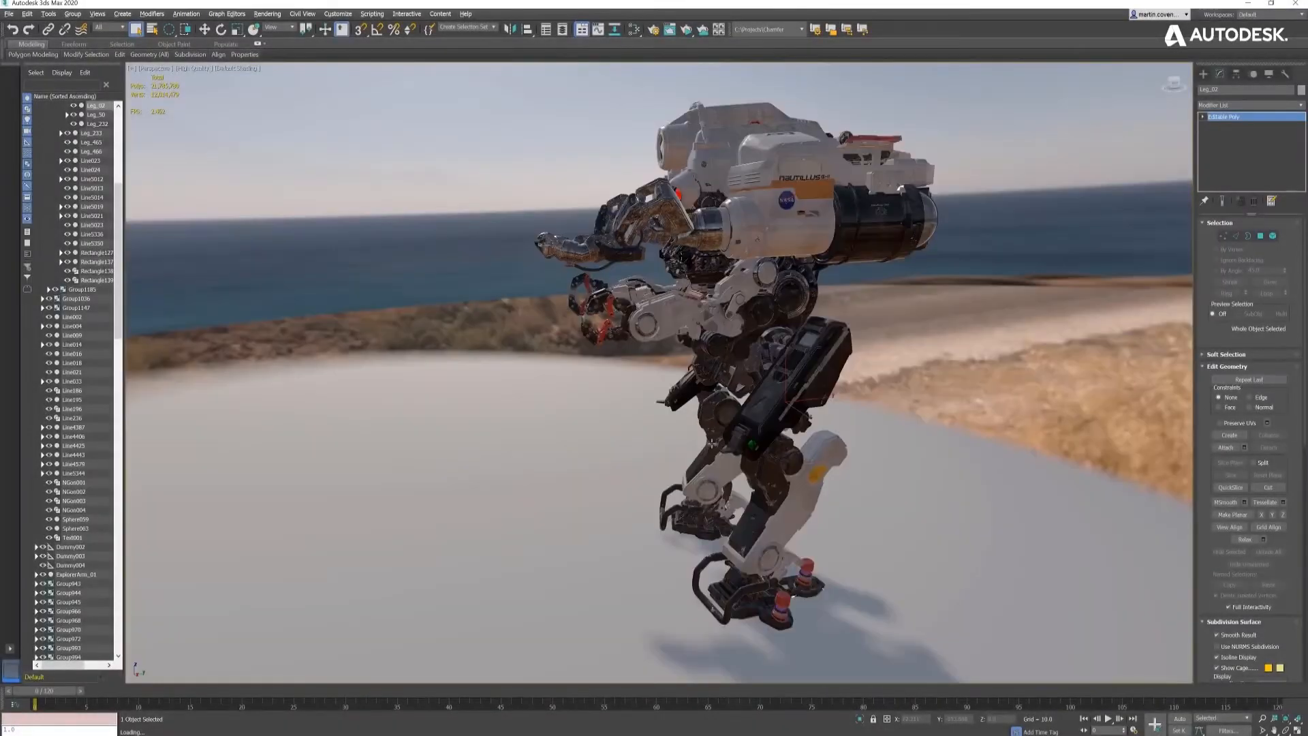
- Isolate the robot's selected black leg panel in the viewport
{"action": "middle_click_drag", "start_coordinate": [712, 443], "coordinate": [712, 439], "text": "alt"}
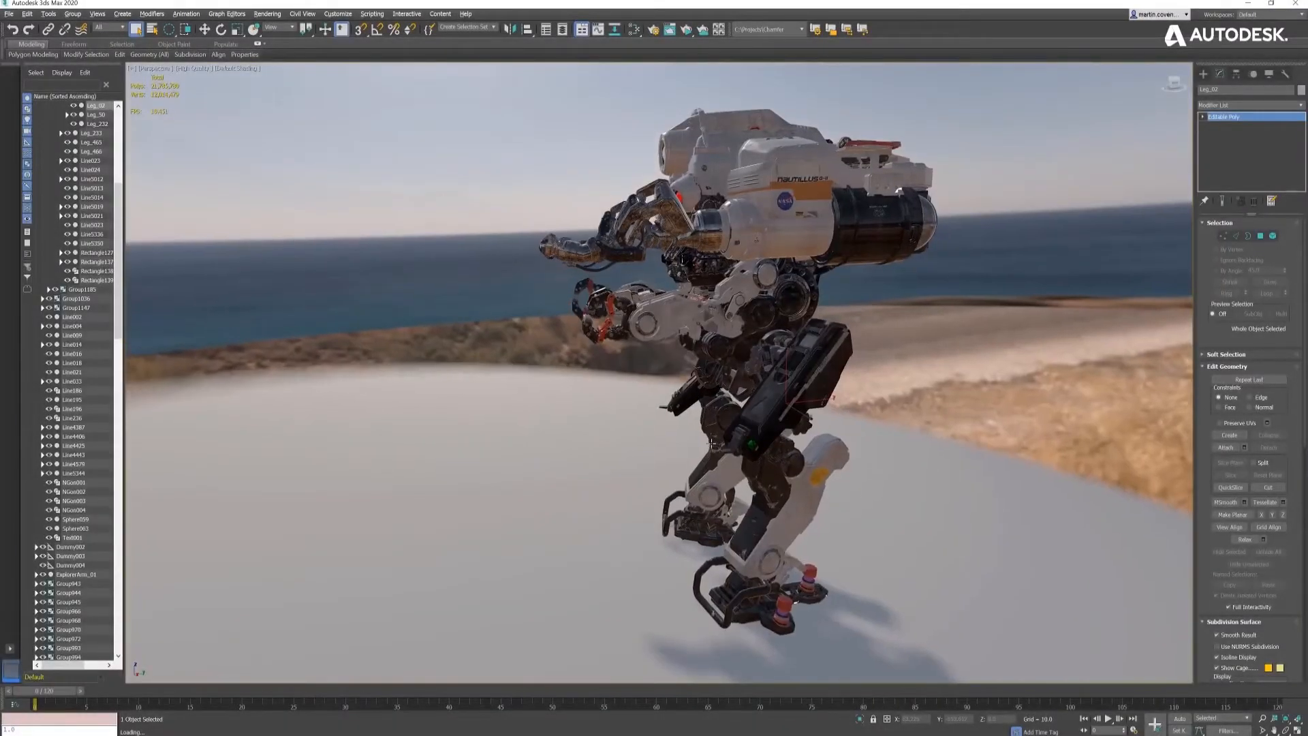
{"action": "right_click", "coordinate": [725, 404]}
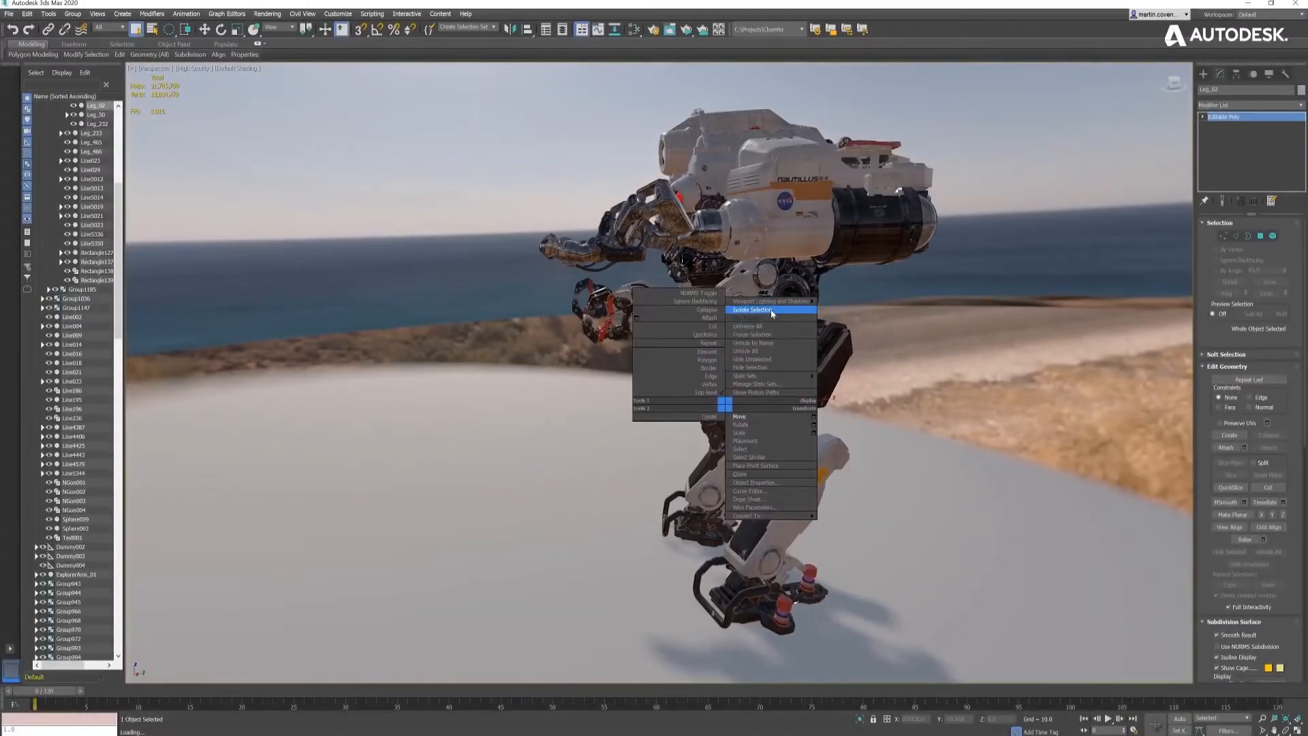
{"action": "left_click", "coordinate": [752, 310]}
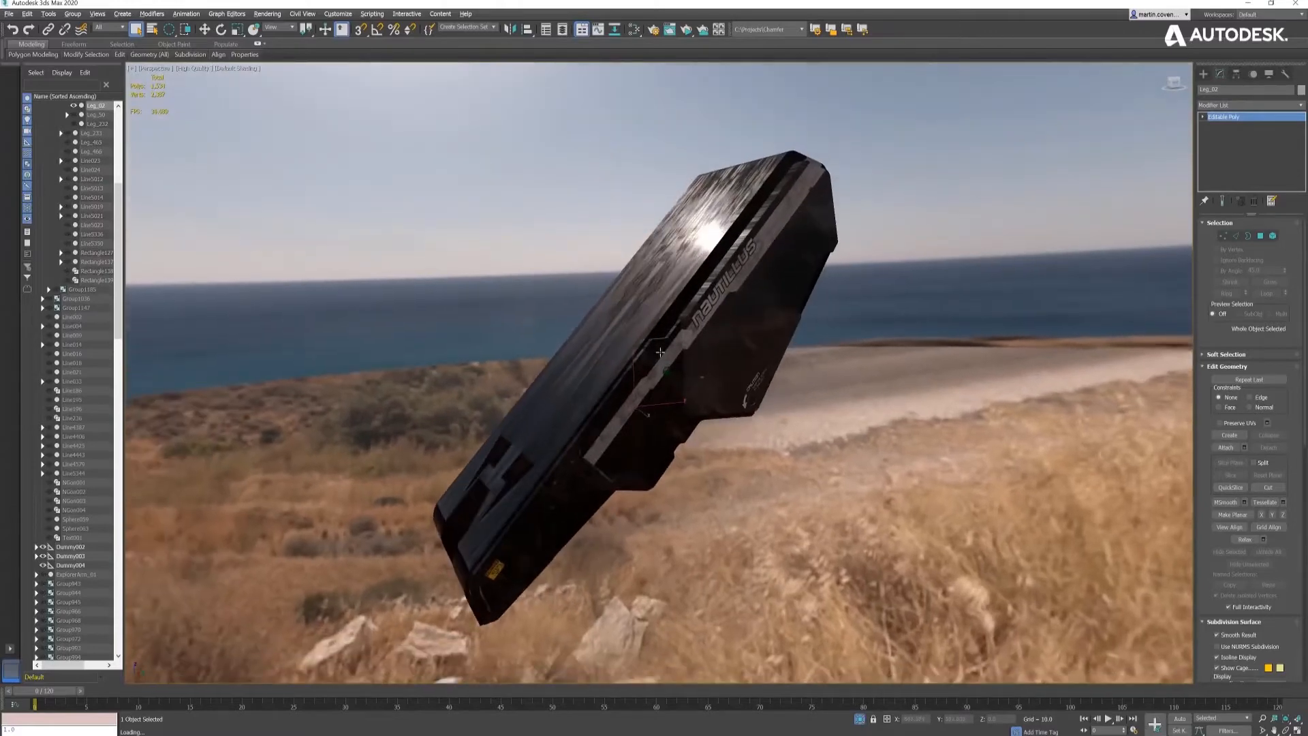
- Set the viewport to Standard quality with Clay shading and edged faces, on a gradient color background
{"action": "left_click", "coordinate": [230, 68]}
{"action": "left_click", "coordinate": [246, 133]}
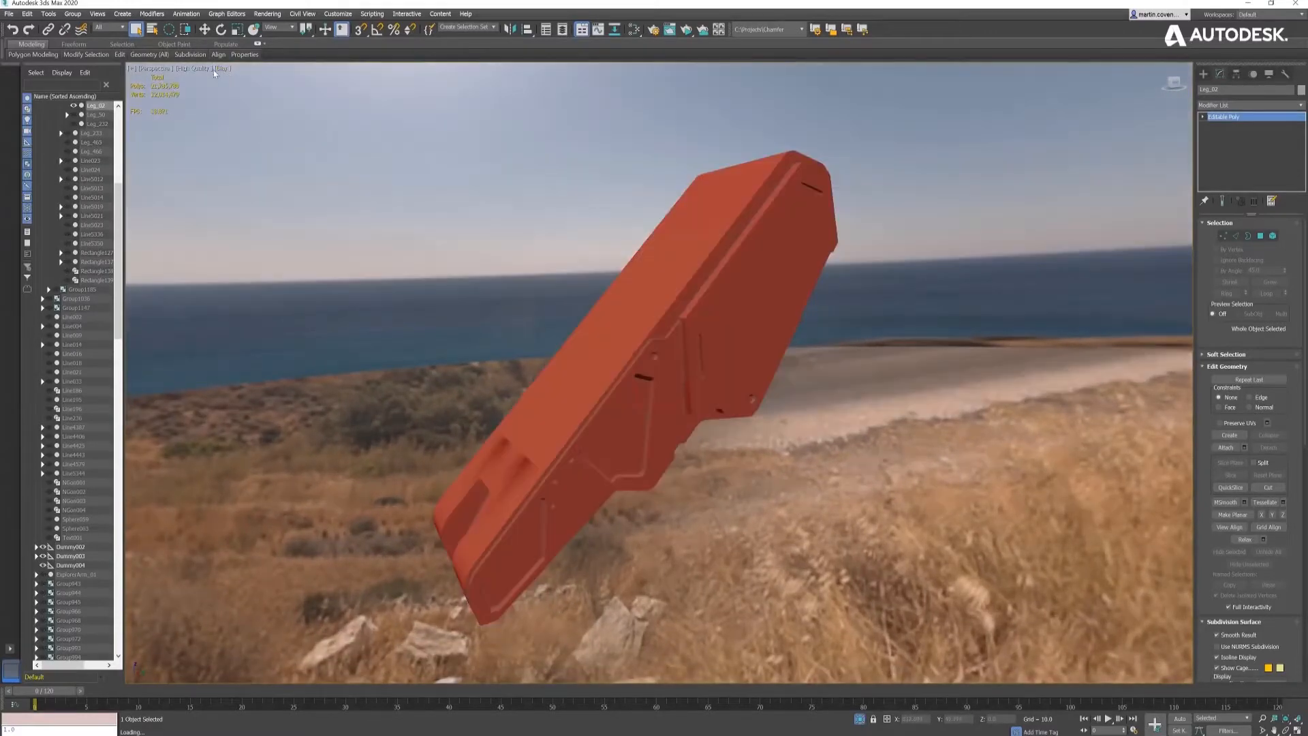
{"action": "left_click", "coordinate": [200, 69]}
{"action": "left_click", "coordinate": [226, 101]}
{"action": "left_click", "coordinate": [189, 68]}
{"action": "mouse_move", "coordinate": [286, 205]}
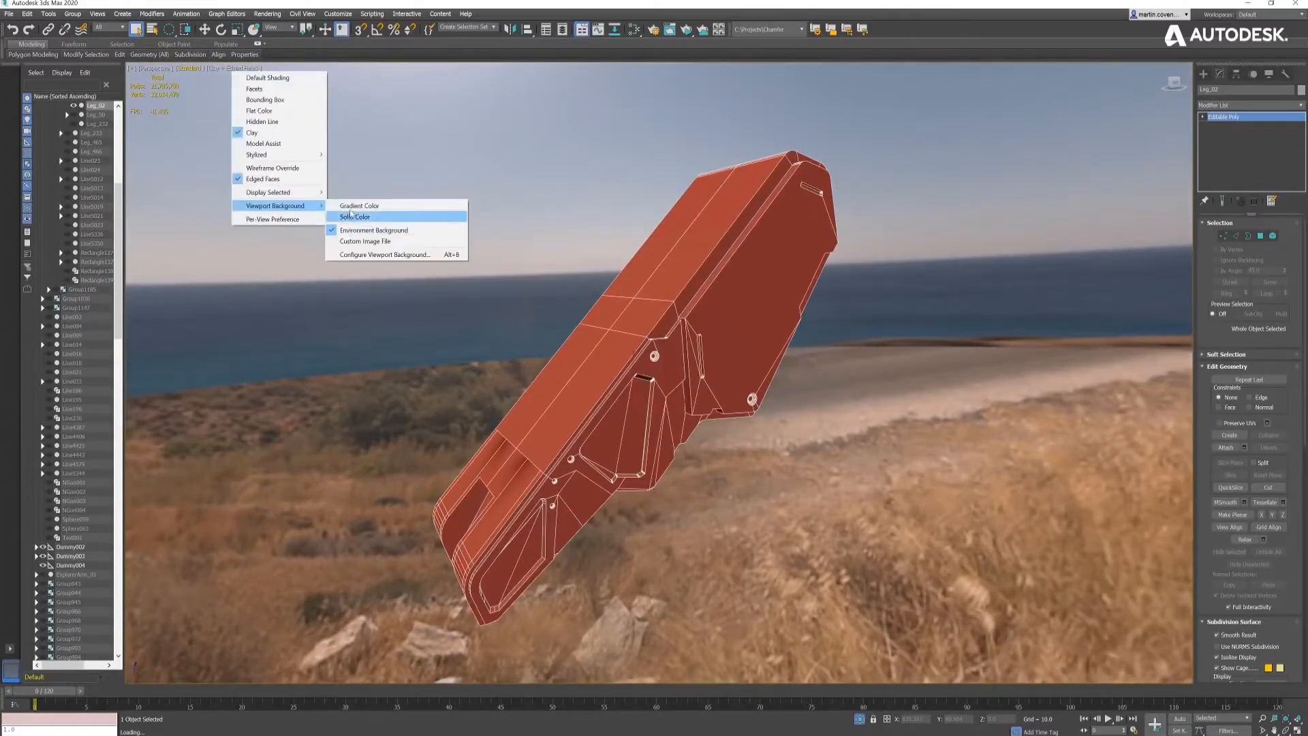
{"action": "left_click", "coordinate": [395, 205]}
{"action": "middle_click_drag", "start_coordinate": [620, 396], "coordinate": [699, 349], "text": "alt"}
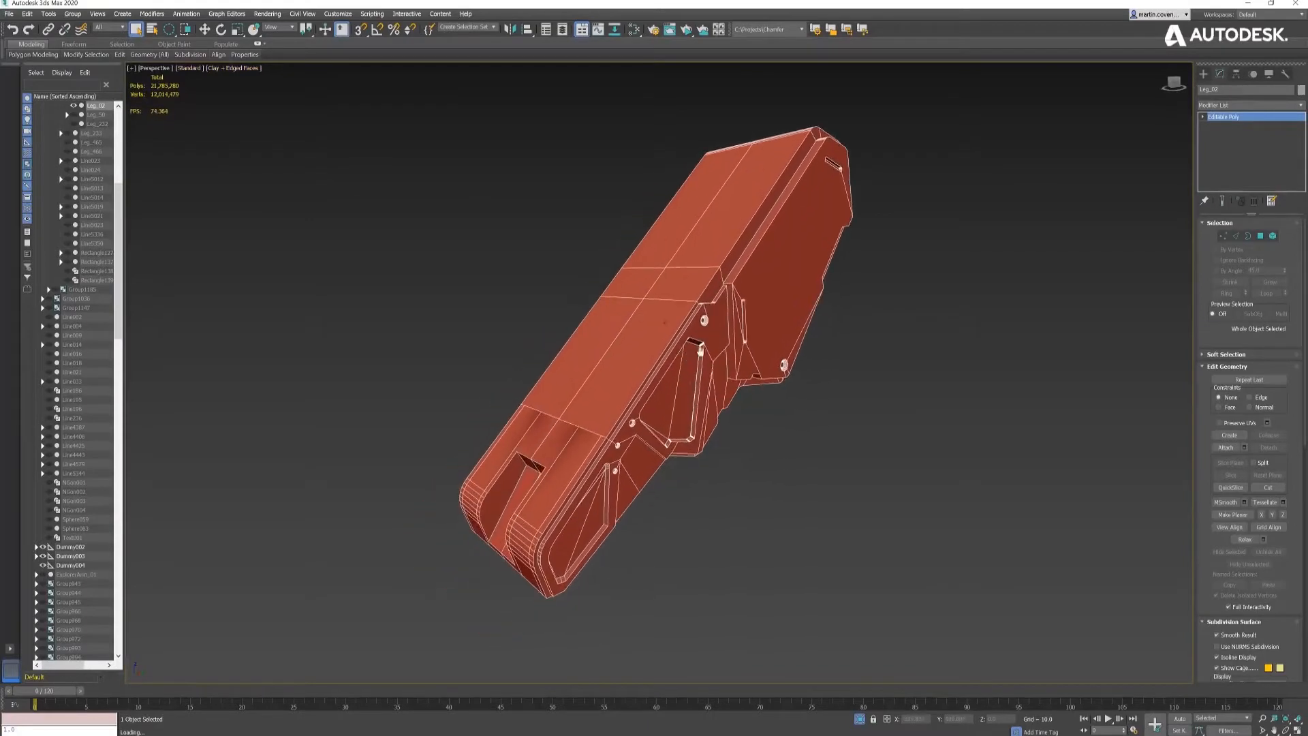
- Apply a Chamfer modifier to the leg panel and set its chamfer amount to about 0.26
{"action": "left_click", "coordinate": [1301, 106]}
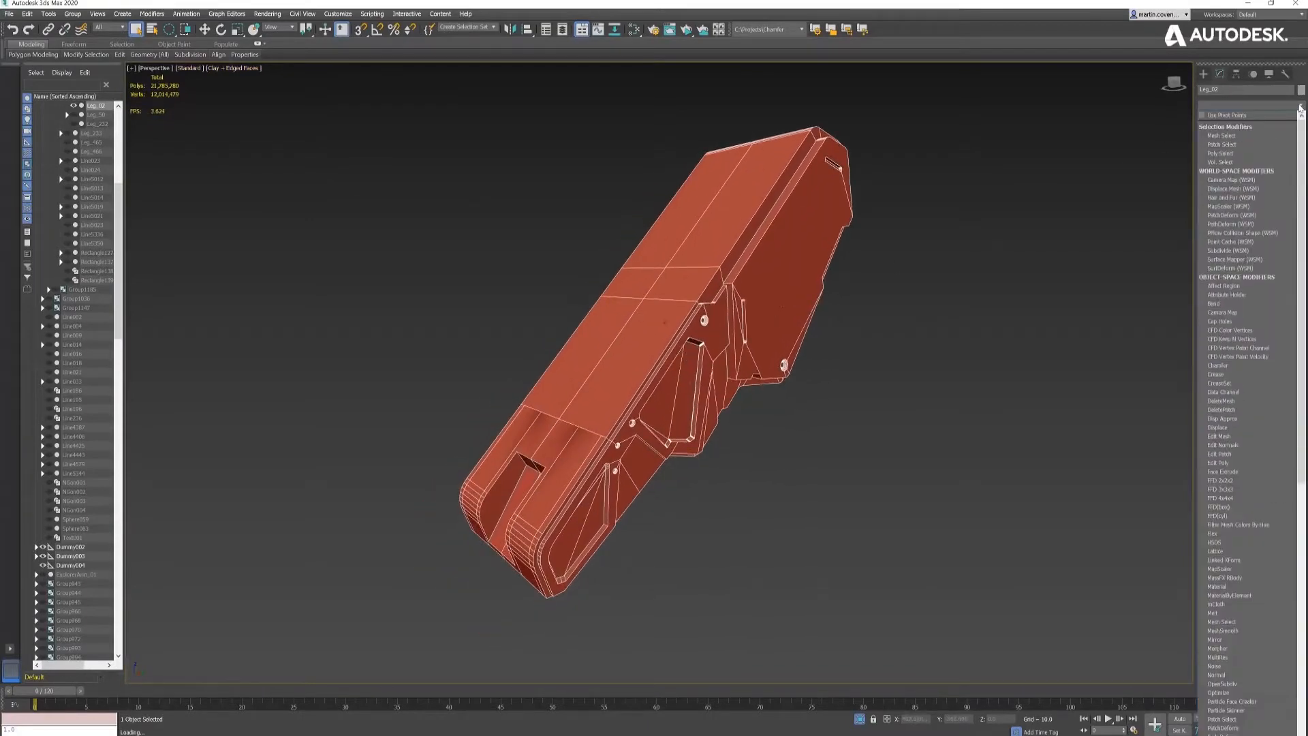
{"action": "left_click", "coordinate": [1239, 368]}
{"action": "middle_click_drag", "start_coordinate": [705, 320], "coordinate": [702, 316], "text": "alt"}
{"action": "scroll", "coordinate": [702, 315], "scroll_direction": "up", "scroll_amount": 5}
{"action": "left_click_drag", "start_coordinate": [1293, 319], "coordinate": [1289, 368]}
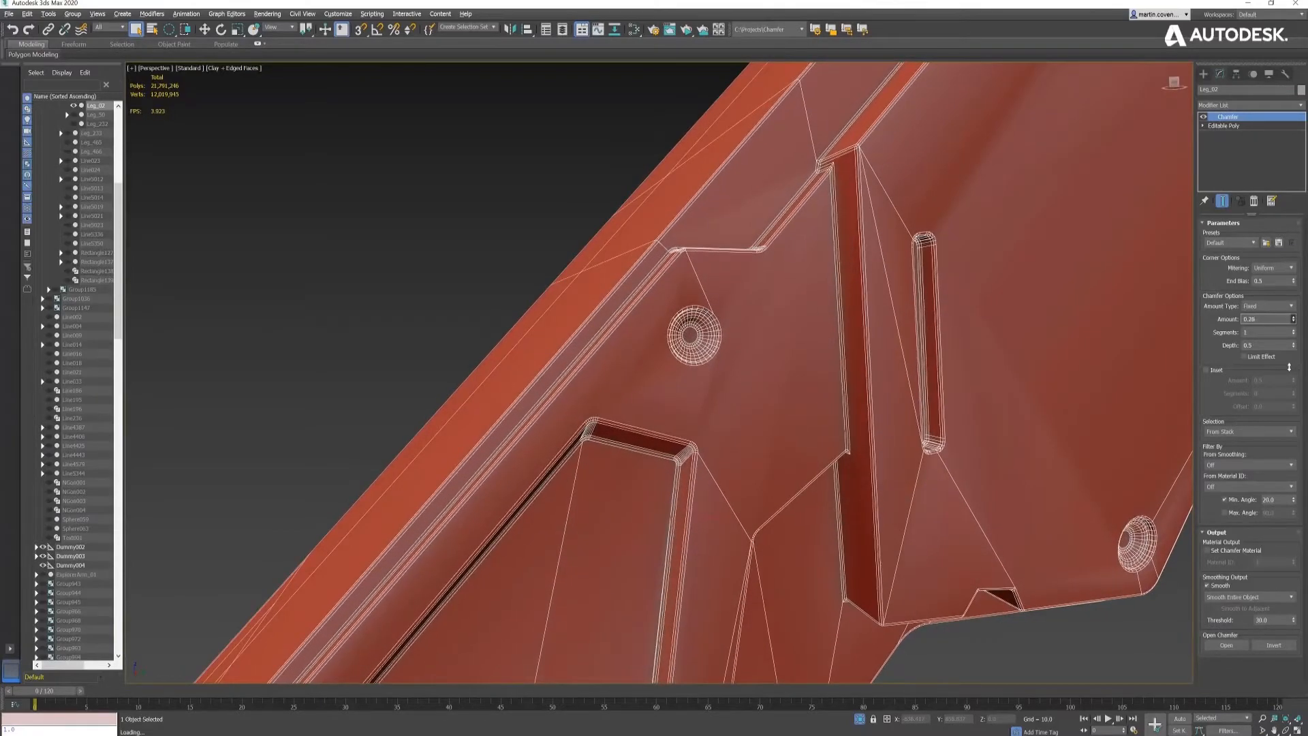
- Filter the leg panel's chamfer to Unsmoothed Edges and set its selection to All Edges
{"action": "left_click", "coordinate": [1243, 466]}
{"action": "left_click", "coordinate": [1243, 496]}
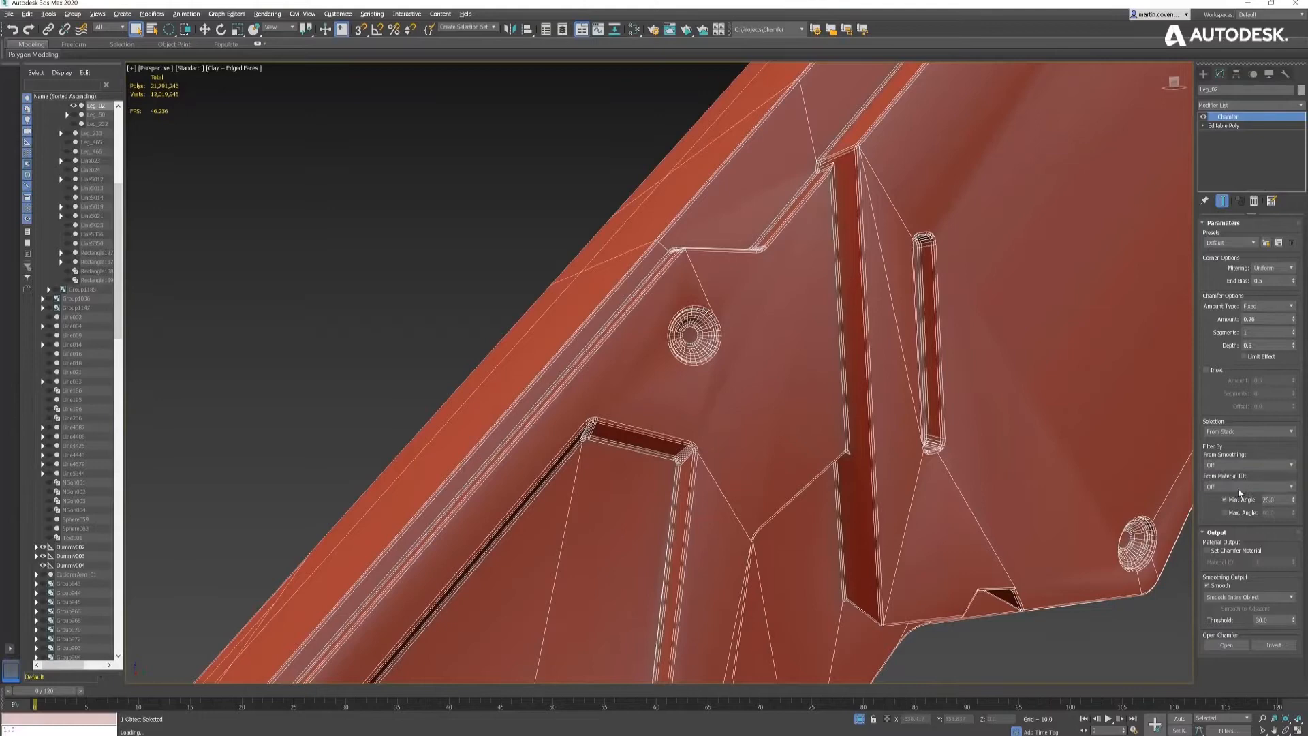
{"action": "left_click", "coordinate": [1241, 434]}
{"action": "left_click", "coordinate": [1232, 492]}
{"action": "middle_click_drag", "start_coordinate": [903, 271], "coordinate": [902, 271], "text": "alt"}
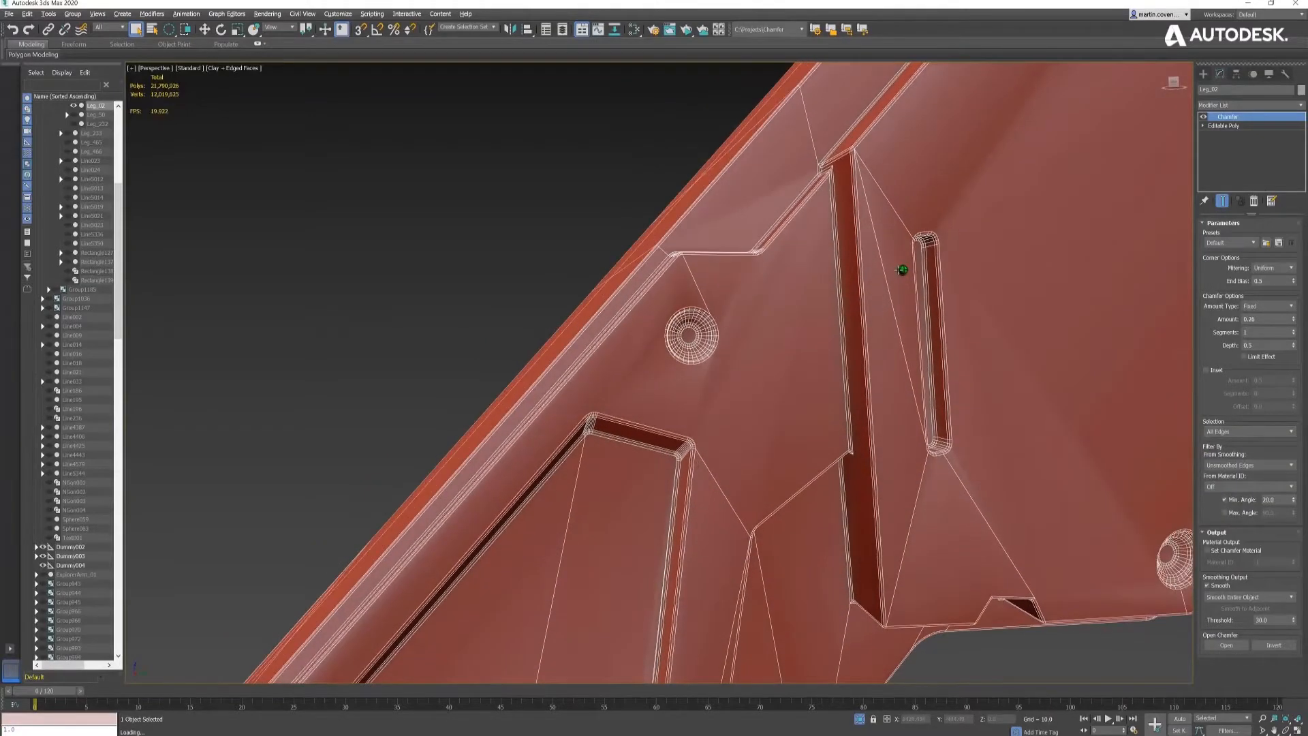
- Enable the inset on the leg panel's chamfer and set the inset amount to 0.1
{"action": "left_click", "coordinate": [1207, 371]}
{"action": "middle_click_drag", "start_coordinate": [889, 192], "coordinate": [862, 297]}
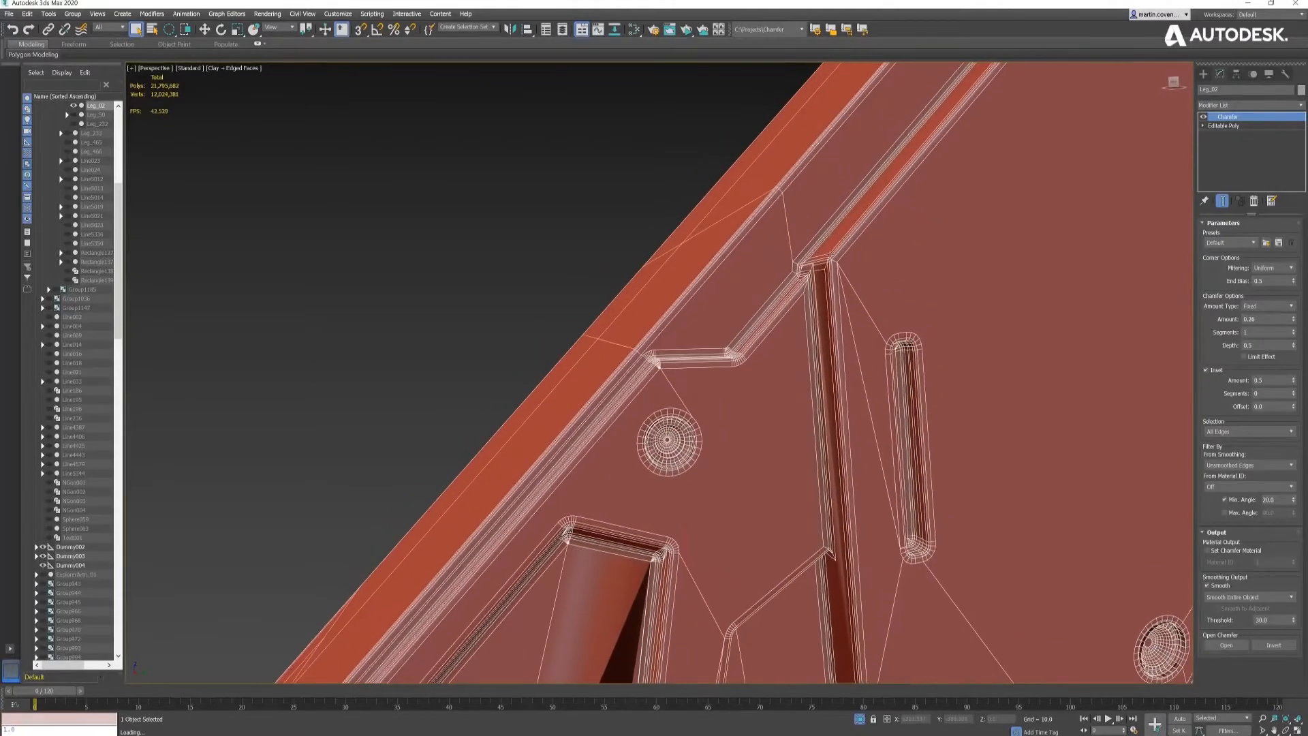
{"action": "scroll", "coordinate": [825, 242], "scroll_direction": "up", "scroll_amount": 5}
{"action": "scroll", "coordinate": [826, 242], "scroll_direction": "down", "scroll_amount": 3}
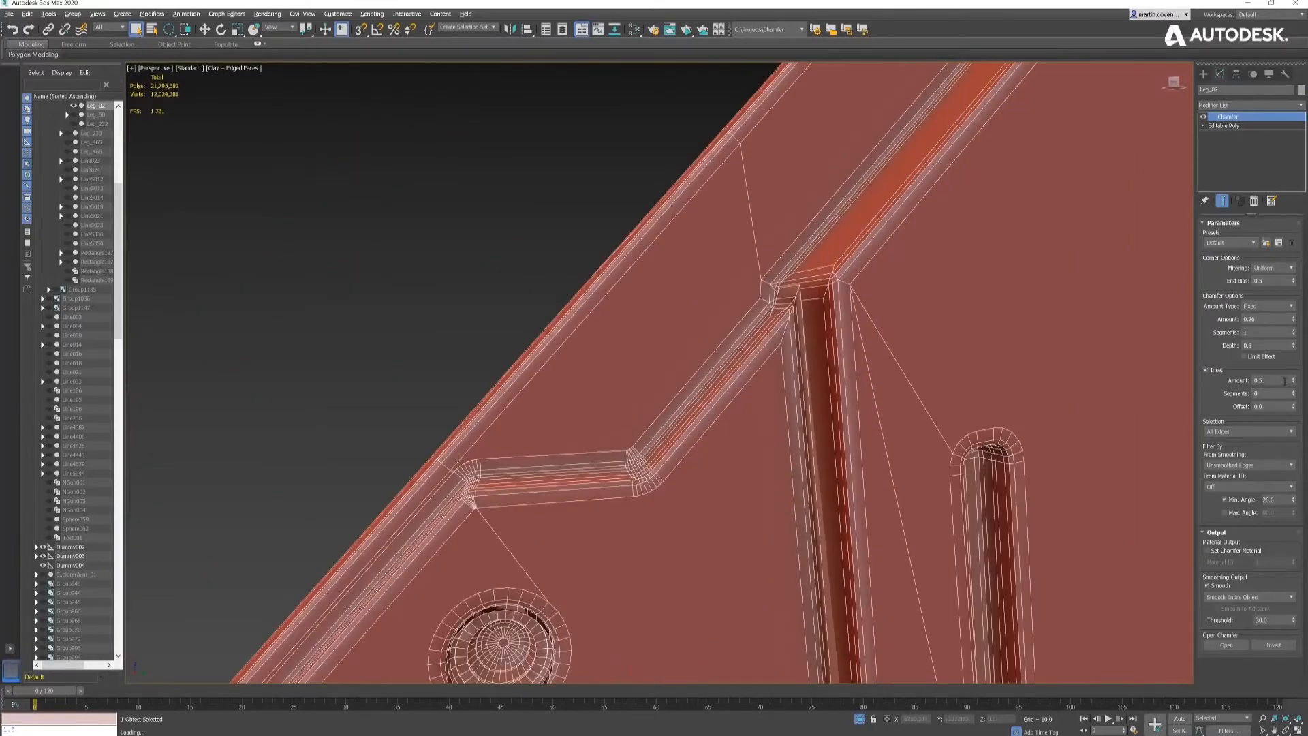
{"action": "left_click_drag", "start_coordinate": [1295, 383], "coordinate": [1297, 634]}
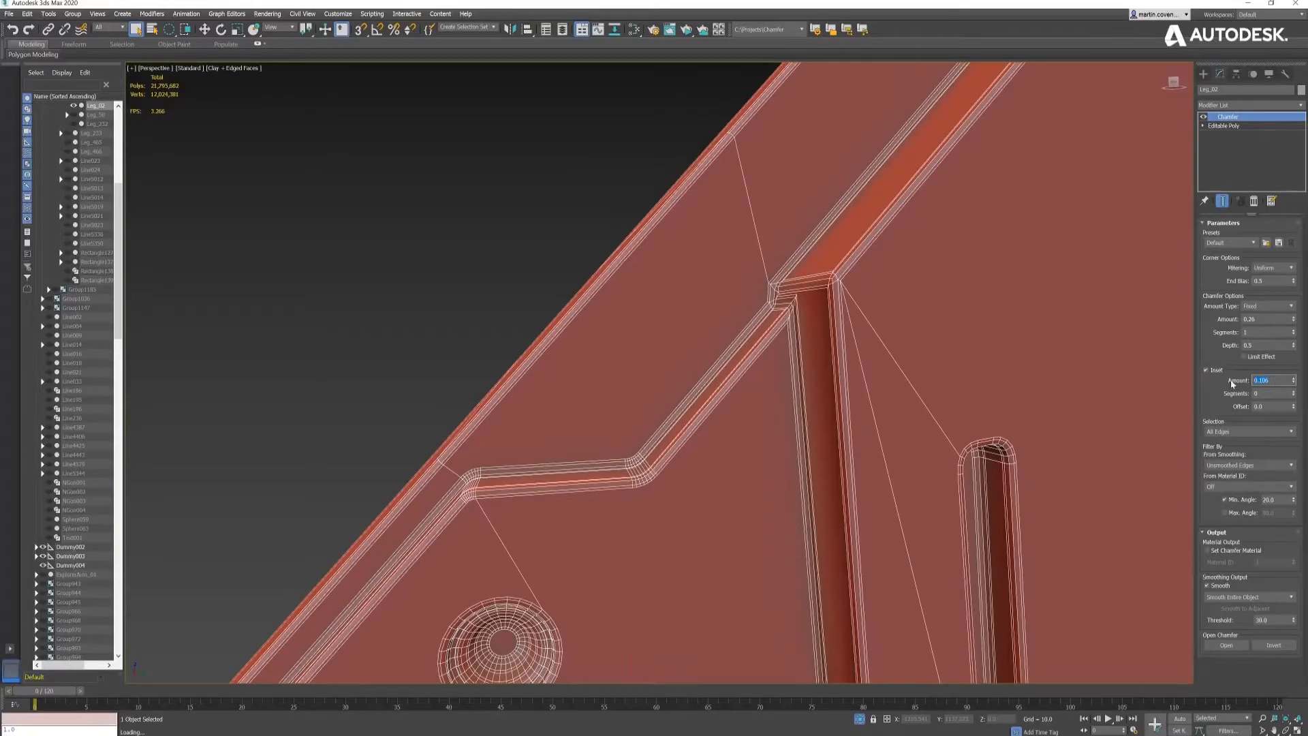
{"action": "type", "text": "0.1"}
{"action": "key", "text": "Return"}
- Compare the whole leg panel's shading with the chamfer inset turned off and back on
{"action": "middle_click_drag", "start_coordinate": [882, 342], "coordinate": [850, 330]}
{"action": "scroll", "coordinate": [921, 276], "scroll_direction": "down", "scroll_amount": 8}
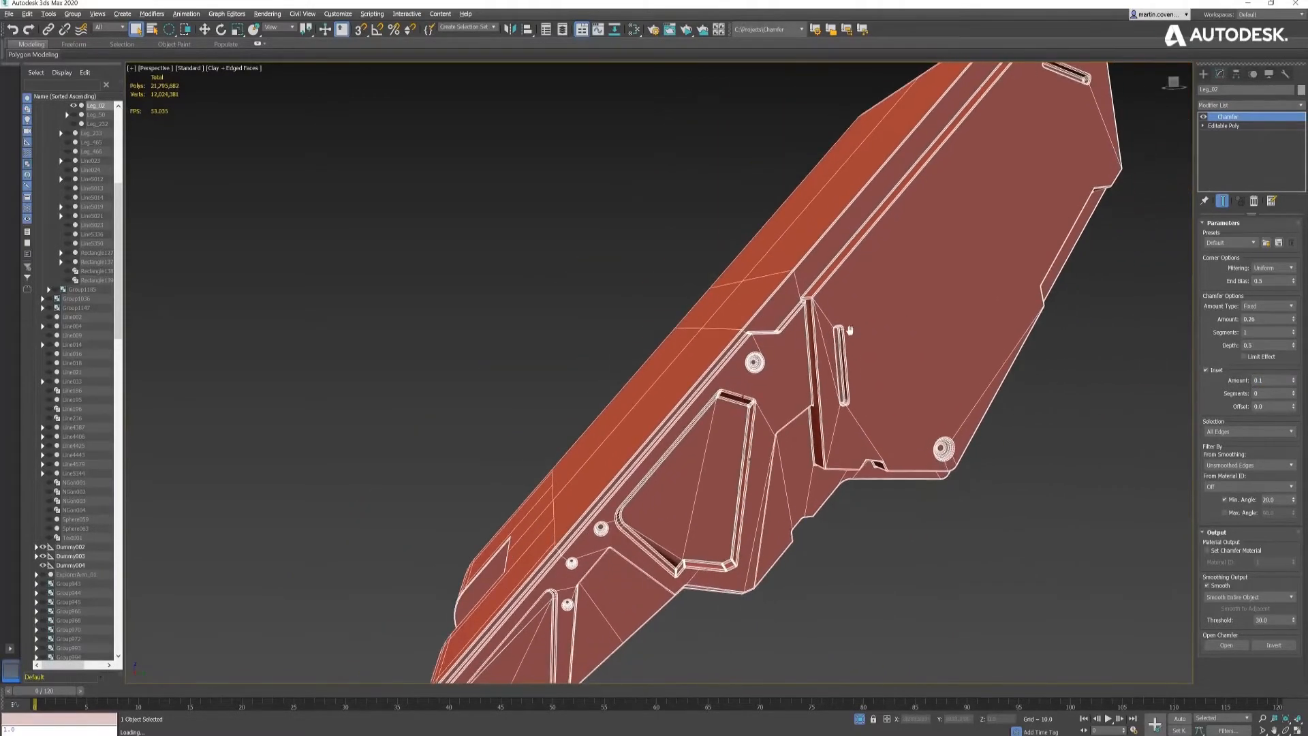
{"action": "scroll", "coordinate": [850, 330], "scroll_direction": "down", "scroll_amount": 2}
{"action": "left_click", "coordinate": [1213, 371]}
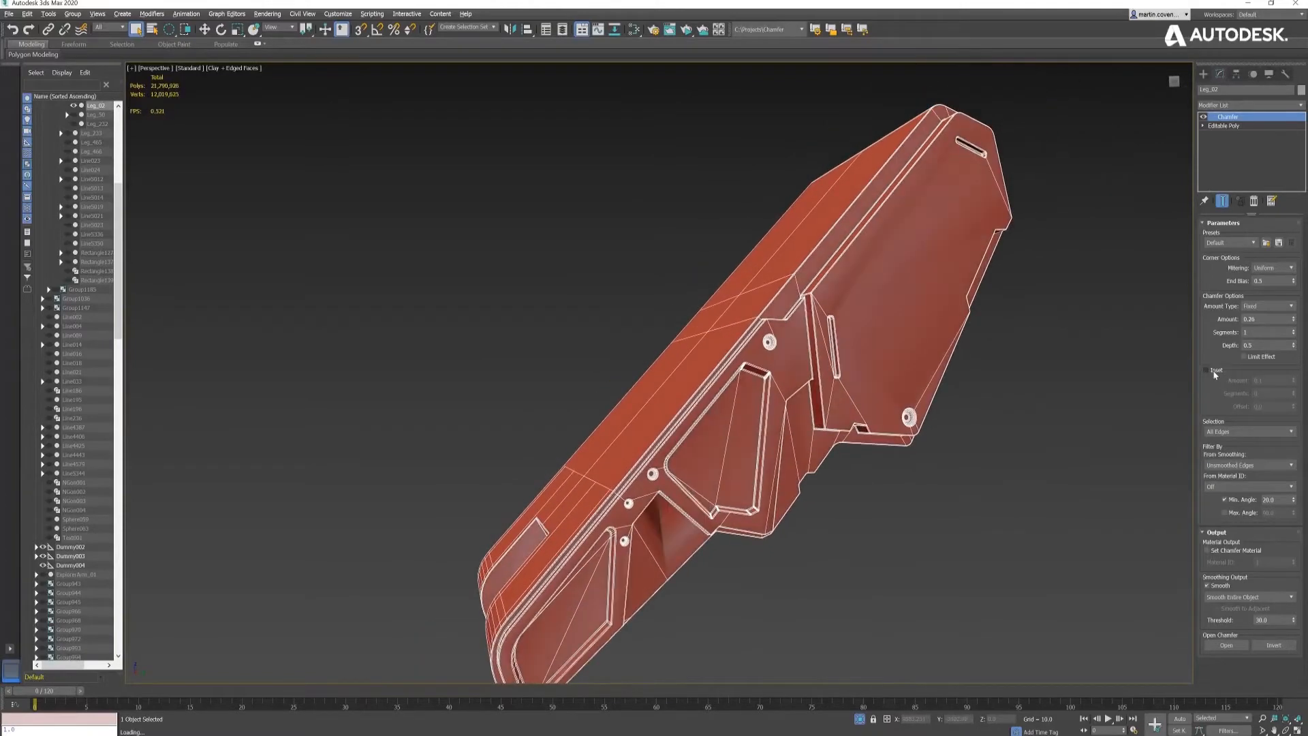
{"action": "left_click", "coordinate": [1213, 372]}
- Change the leg panel's chamfer amount type to By Crease Weight and set the maximum amount to 0.6
{"action": "left_click", "coordinate": [1278, 307]}
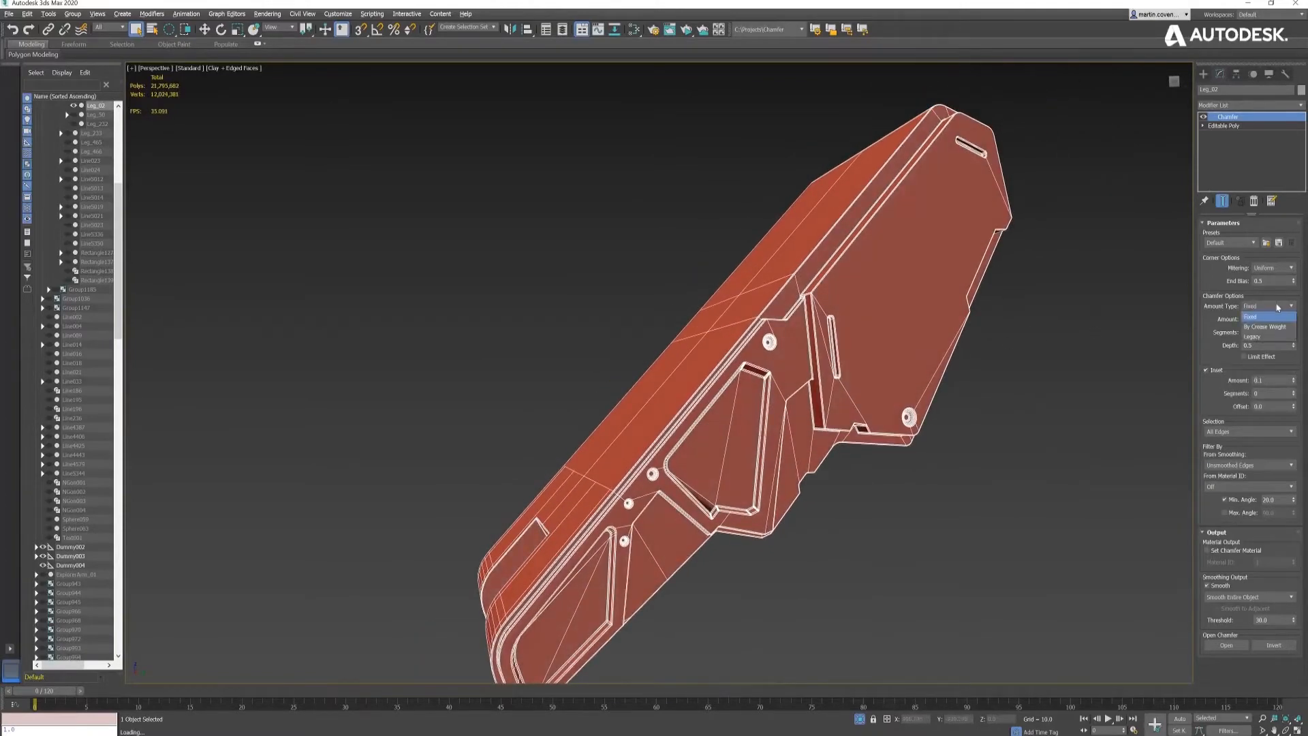
{"action": "left_click", "coordinate": [1274, 326]}
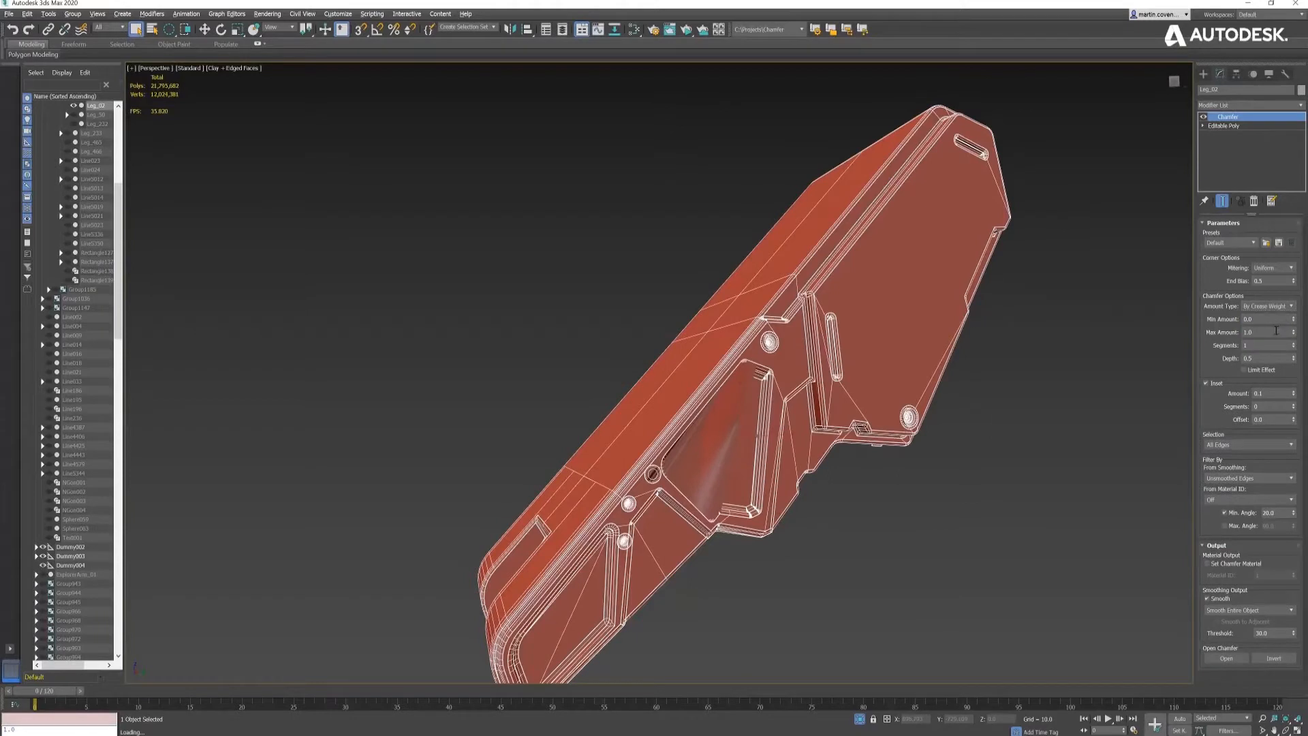
{"action": "left_click", "coordinate": [1276, 332]}
{"action": "type", "text": "0.6"}
{"action": "key", "text": "Return"}
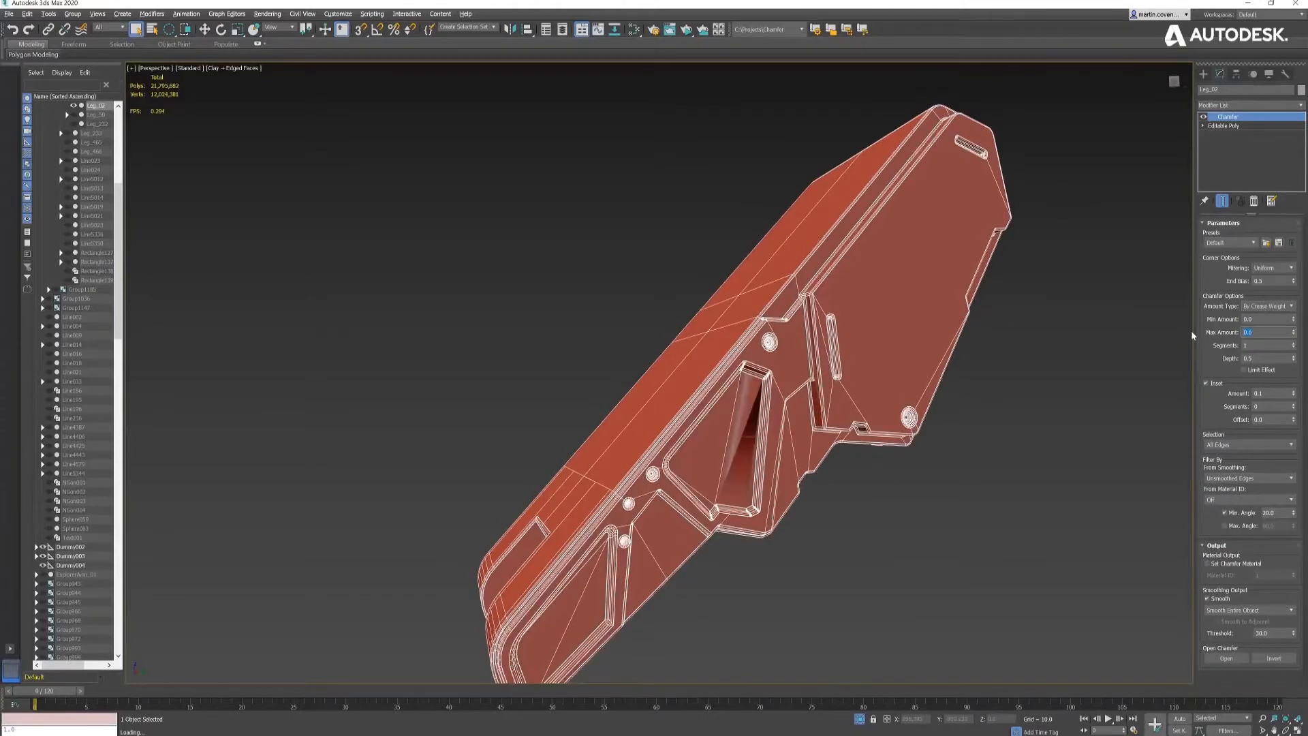
- Select all edges of the leg panel's base Editable Poly, raise their crease to 1.0 and show the chamfered end result
{"action": "left_click", "coordinate": [1223, 125]}
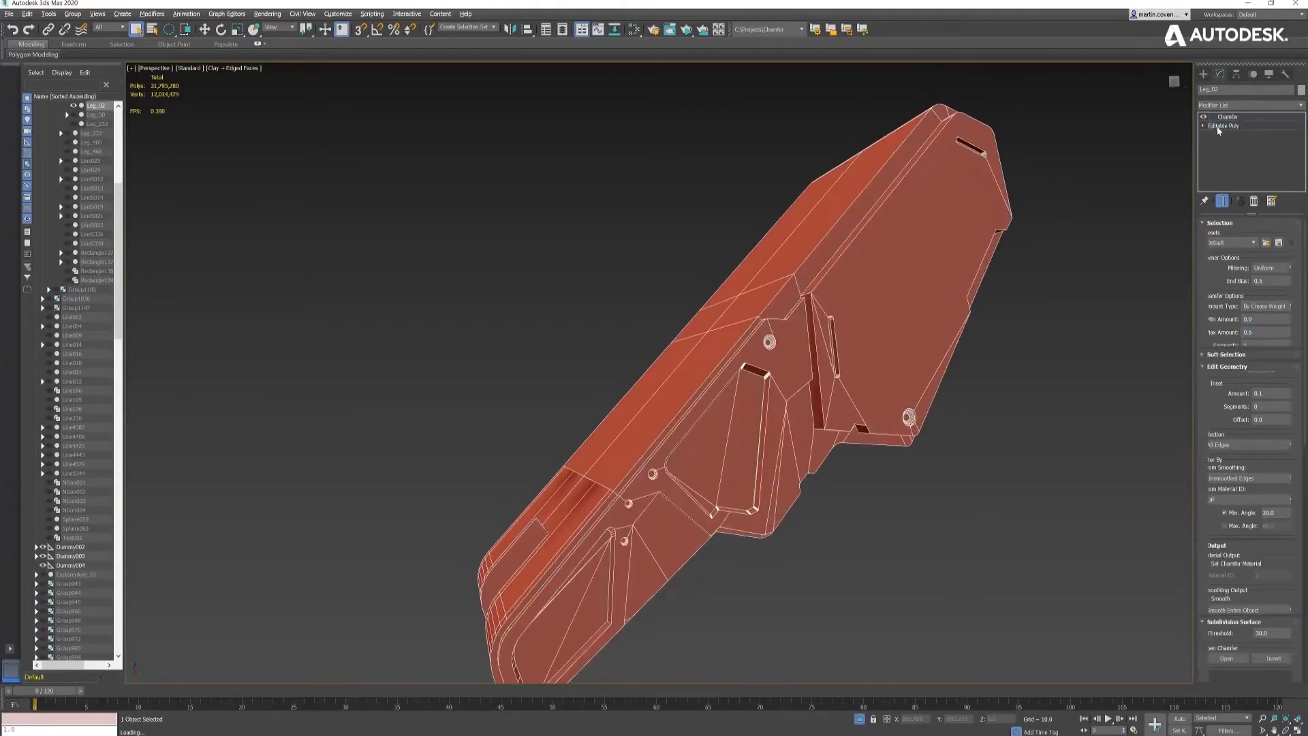
{"action": "left_click", "coordinate": [1237, 236]}
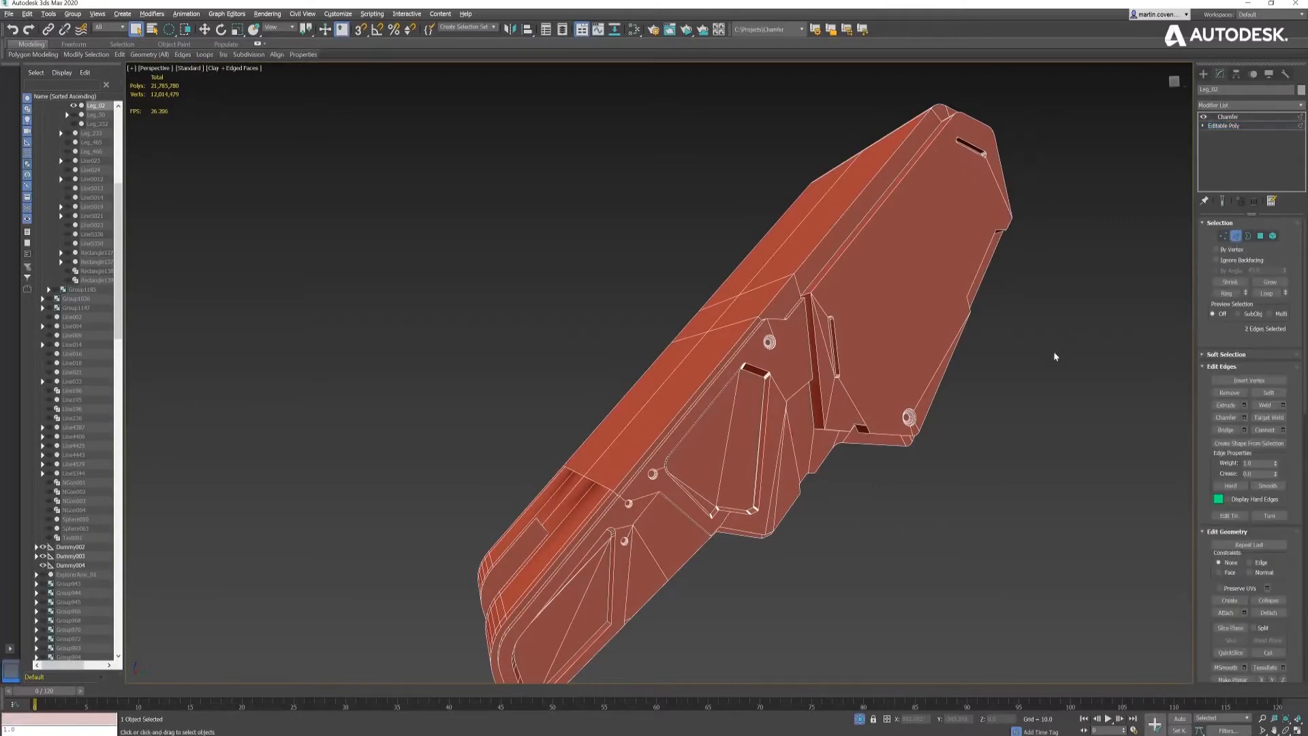
{"action": "middle_click_drag", "start_coordinate": [1055, 356], "coordinate": [1052, 347]}
{"action": "key", "text": "ctrl+a"}
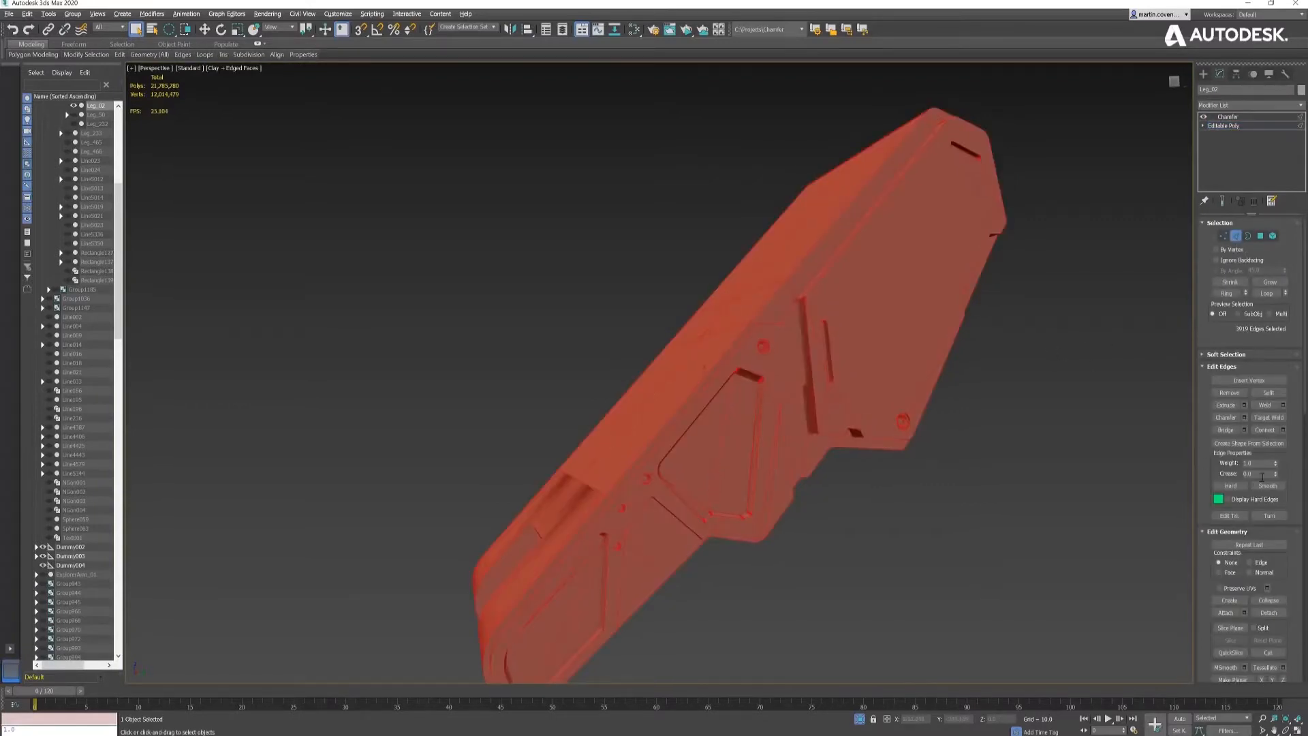
{"action": "left_click_drag", "start_coordinate": [1275, 473], "coordinate": [1273, 382]}
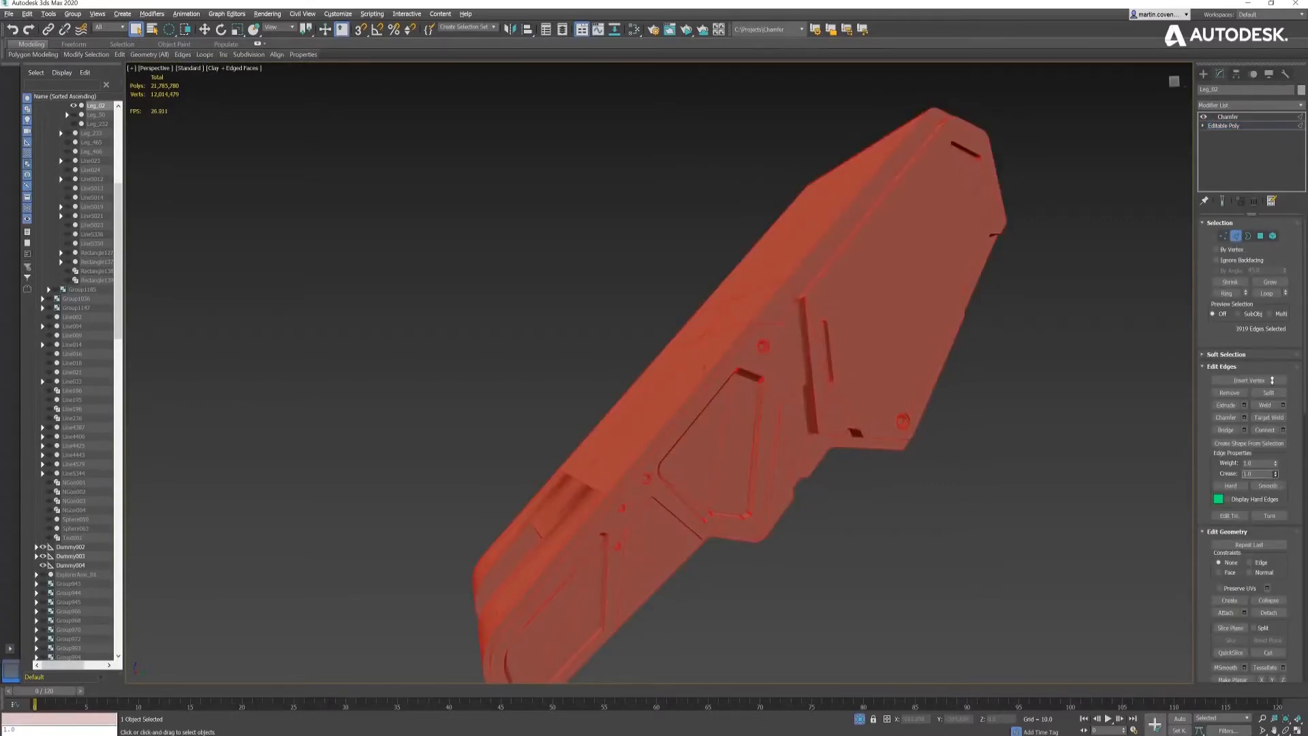
{"action": "left_click", "coordinate": [1222, 200]}
{"action": "middle_click_drag", "start_coordinate": [799, 367], "coordinate": [786, 327], "text": "alt"}
{"action": "scroll", "coordinate": [786, 326], "scroll_direction": "up", "scroll_amount": 5}
{"action": "scroll", "coordinate": [786, 325], "scroll_direction": "up", "scroll_amount": 3}
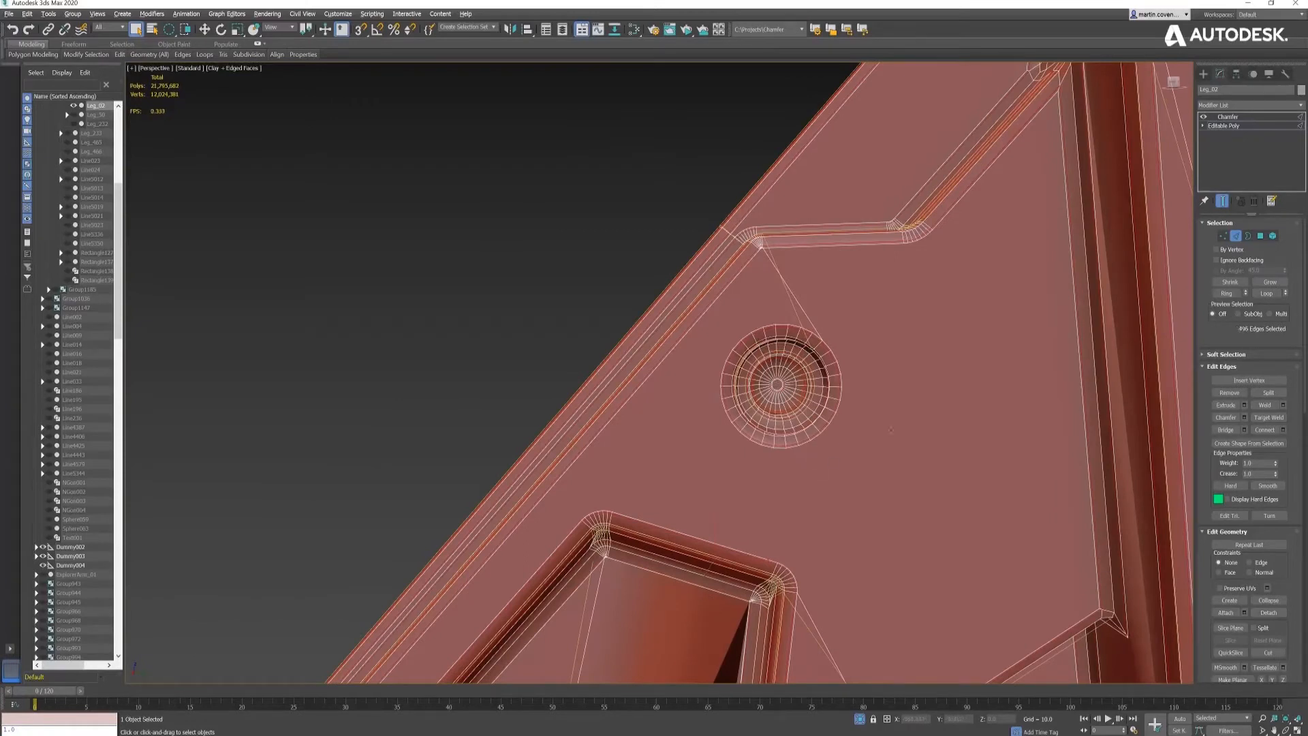
- Lower the crease weight of the selected leg panel edges to narrow their chamfer
{"action": "left_click_drag", "start_coordinate": [1276, 475], "coordinate": [1276, 508]}
{"action": "middle_click_drag", "start_coordinate": [835, 492], "coordinate": [955, 307]}
{"action": "scroll", "coordinate": [851, 330], "scroll_direction": "down", "scroll_amount": 5}
{"action": "middle_click_drag", "start_coordinate": [780, 465], "coordinate": [822, 257]}
{"action": "scroll", "coordinate": [770, 453], "scroll_direction": "up", "scroll_amount": 4}
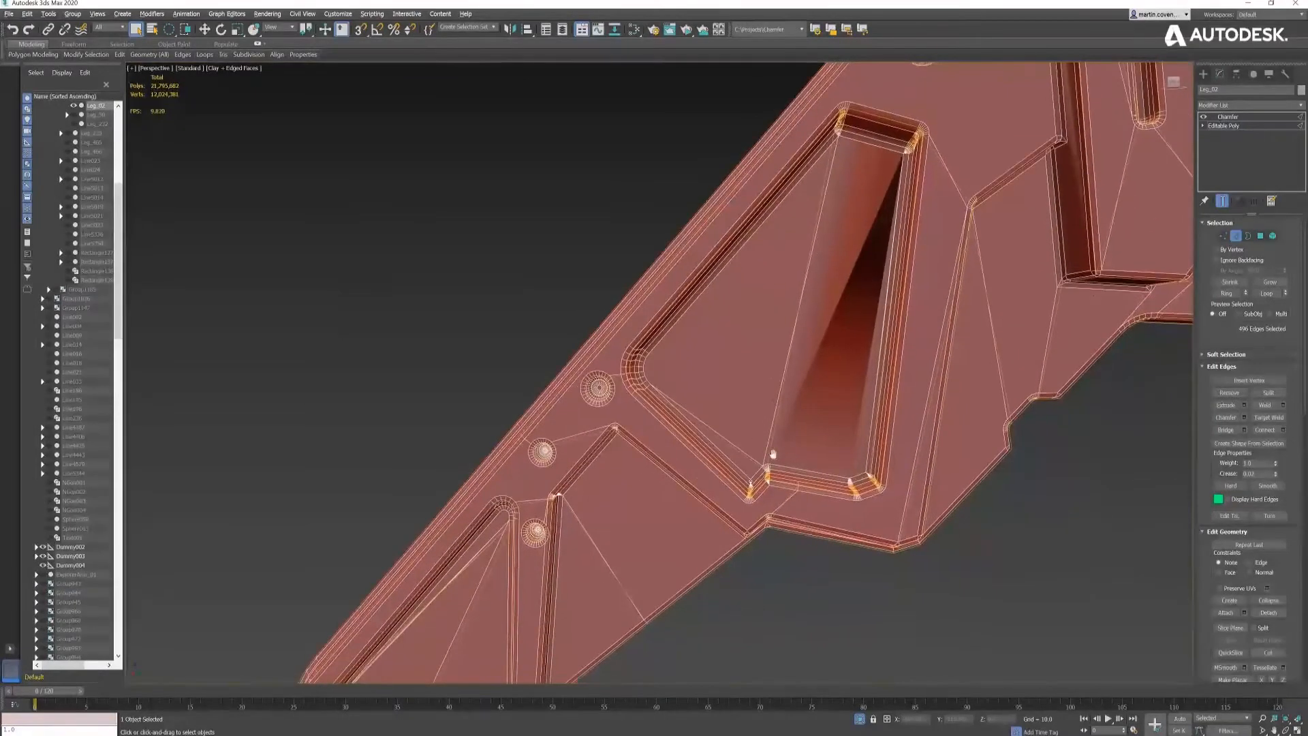
- Reset the crease of the selected edges around the triangular recess to 0 and raise it slightly for a narrow chamfer
{"action": "scroll", "coordinate": [778, 443], "scroll_direction": "up", "scroll_amount": 3}
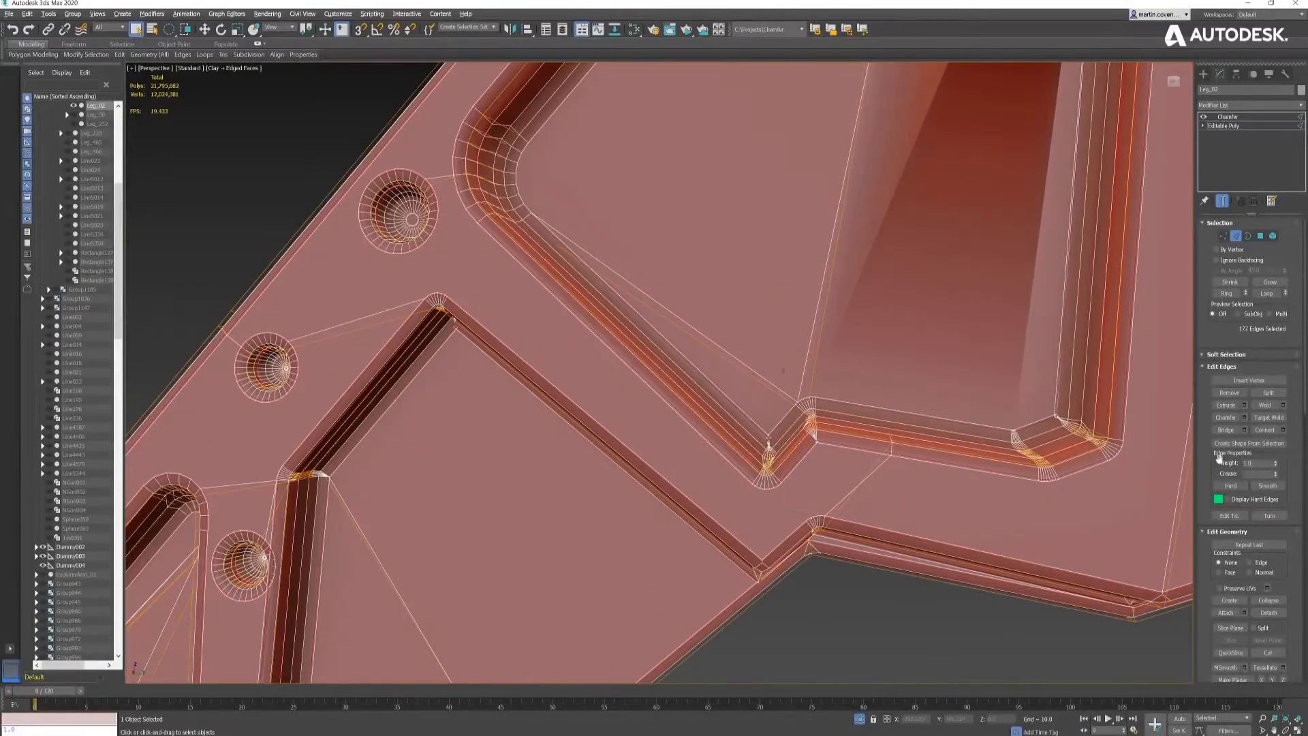
{"action": "right_click", "coordinate": [1276, 475]}
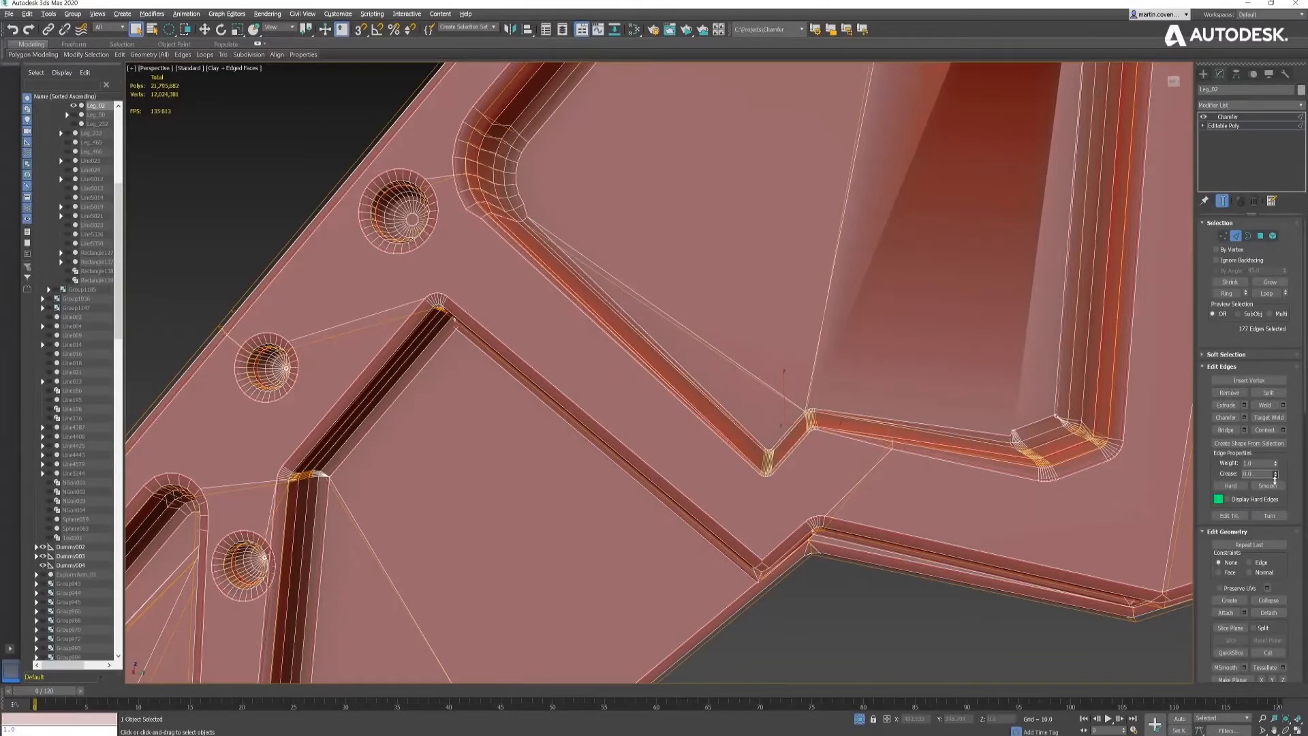
{"action": "left_click_drag", "start_coordinate": [1276, 462], "coordinate": [1276, 470]}
{"action": "middle_click_drag", "start_coordinate": [725, 297], "coordinate": [886, 379]}
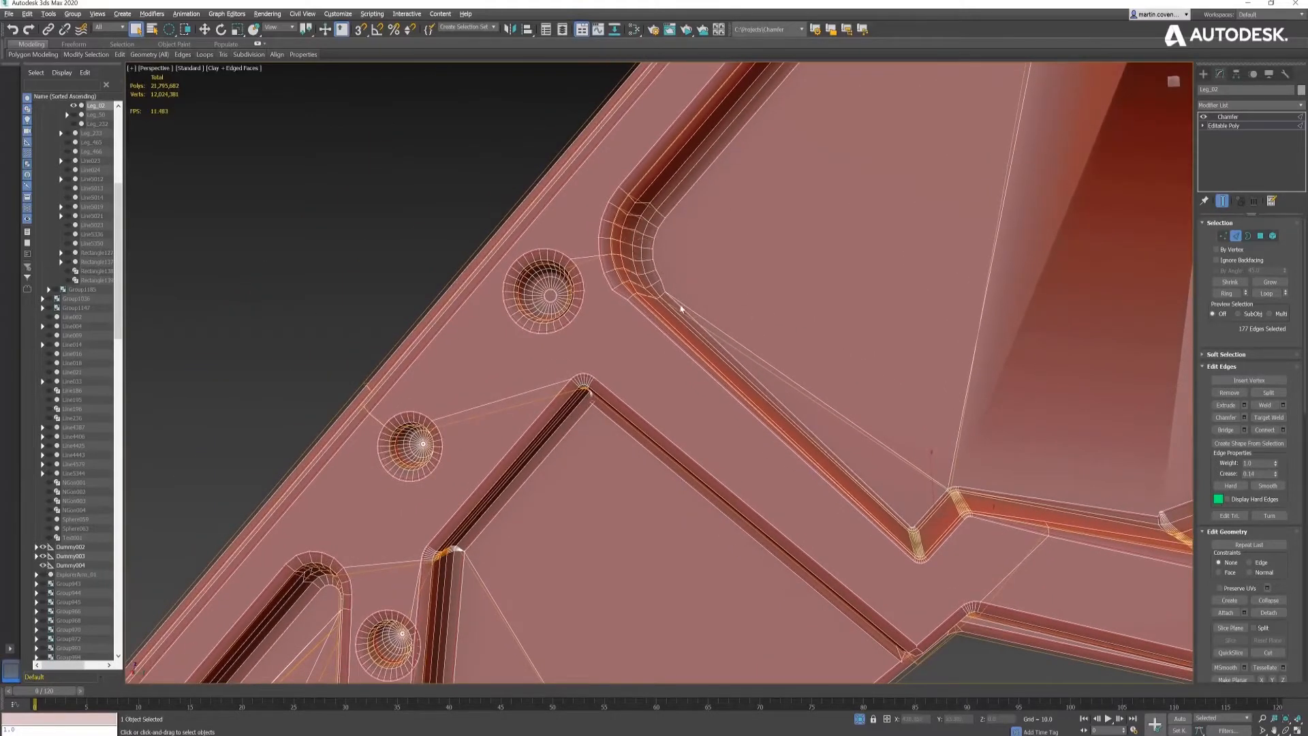
- Select the remaining edge loops around the recess and adjust their crease weight to match the neighbouring narrow chamfers
{"action": "double_click", "coordinate": [685, 315]}
{"action": "left_click_drag", "start_coordinate": [1277, 478], "coordinate": [1278, 470]}
{"action": "middle_click_drag", "start_coordinate": [1030, 438], "coordinate": [824, 336]}
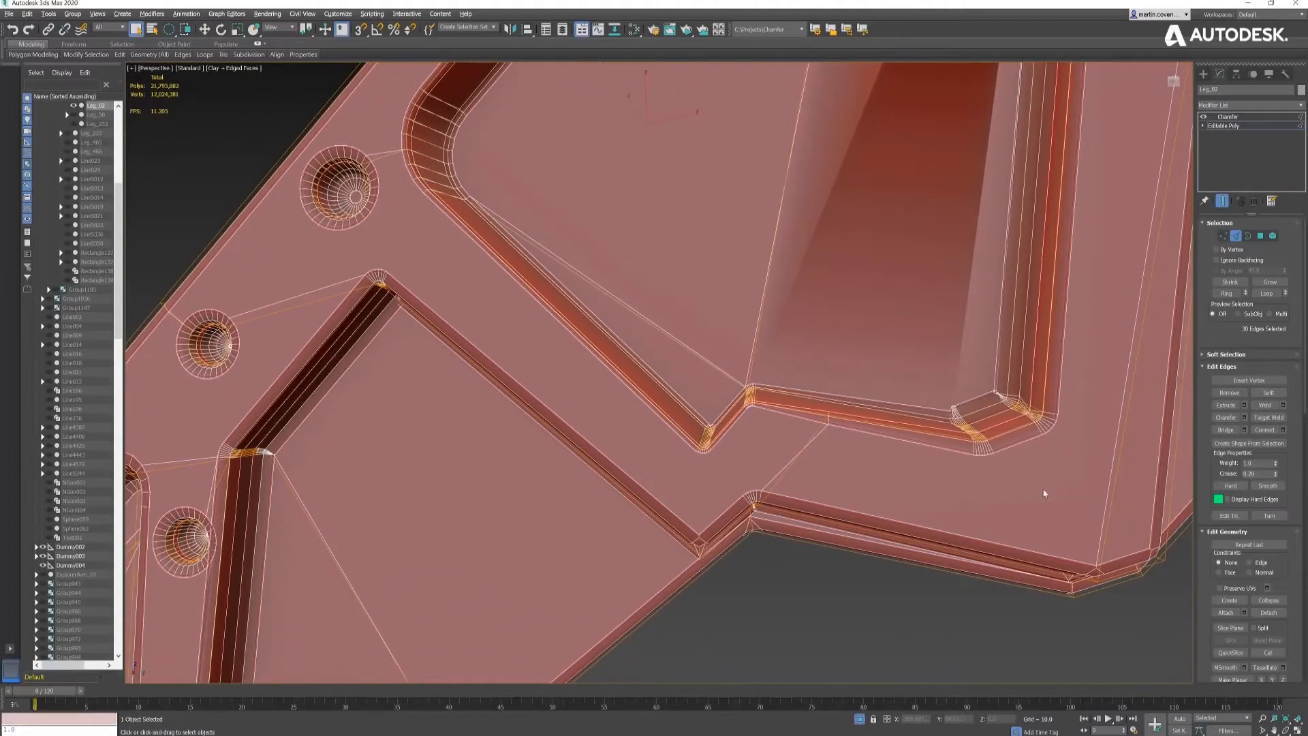
{"action": "mouse_move", "coordinate": [1278, 477]}
{"action": "left_mouse_down"}
{"action": "mouse_move", "coordinate": [1276, 463]}
{"action": "mouse_move", "coordinate": [1278, 475]}
{"action": "left_mouse_up"}
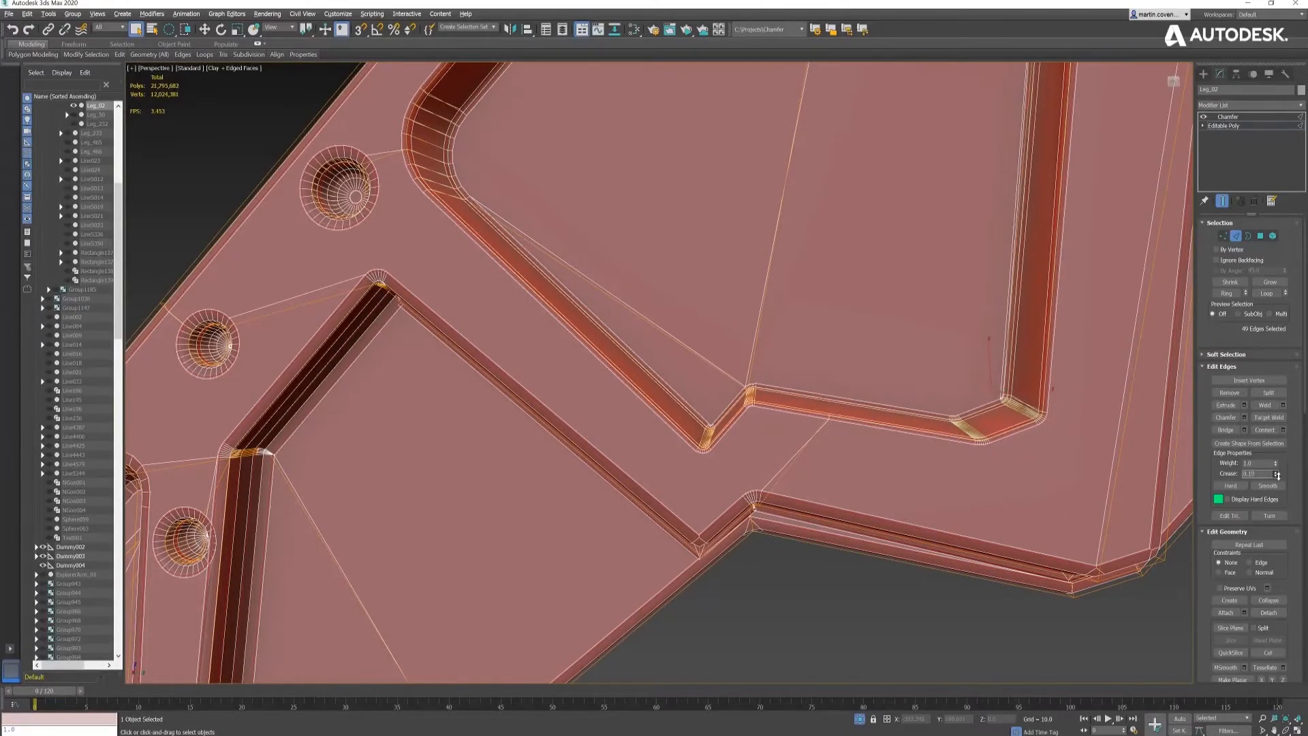
{"action": "middle_click_drag", "start_coordinate": [1022, 409], "coordinate": [1008, 499]}
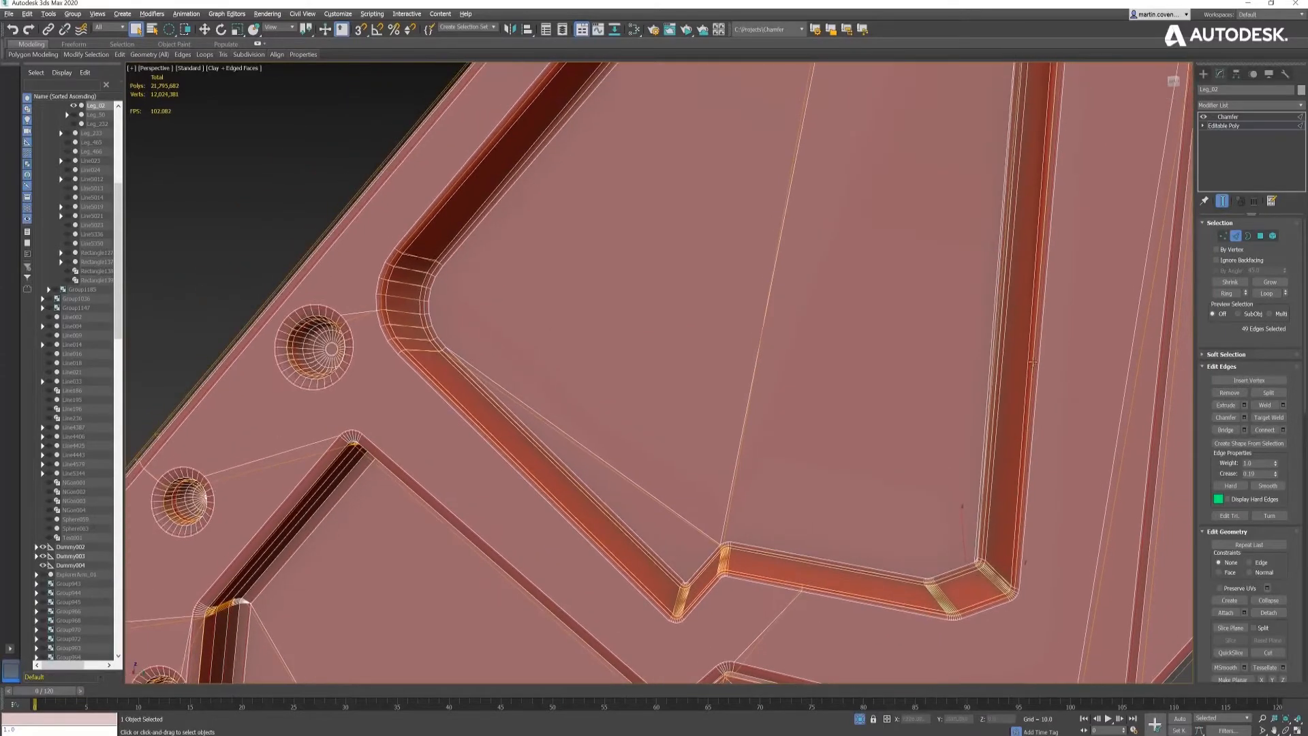
- Raise the crease weight of the larger edge selection across the leg panel
{"action": "scroll", "coordinate": [1048, 361], "scroll_direction": "down", "scroll_amount": 5}
{"action": "middle_click_drag", "start_coordinate": [1048, 362], "coordinate": [982, 450]}
{"action": "middle_click_drag", "start_coordinate": [981, 450], "coordinate": [961, 304], "text": "alt"}
{"action": "middle_click_drag", "start_coordinate": [961, 304], "coordinate": [932, 366]}
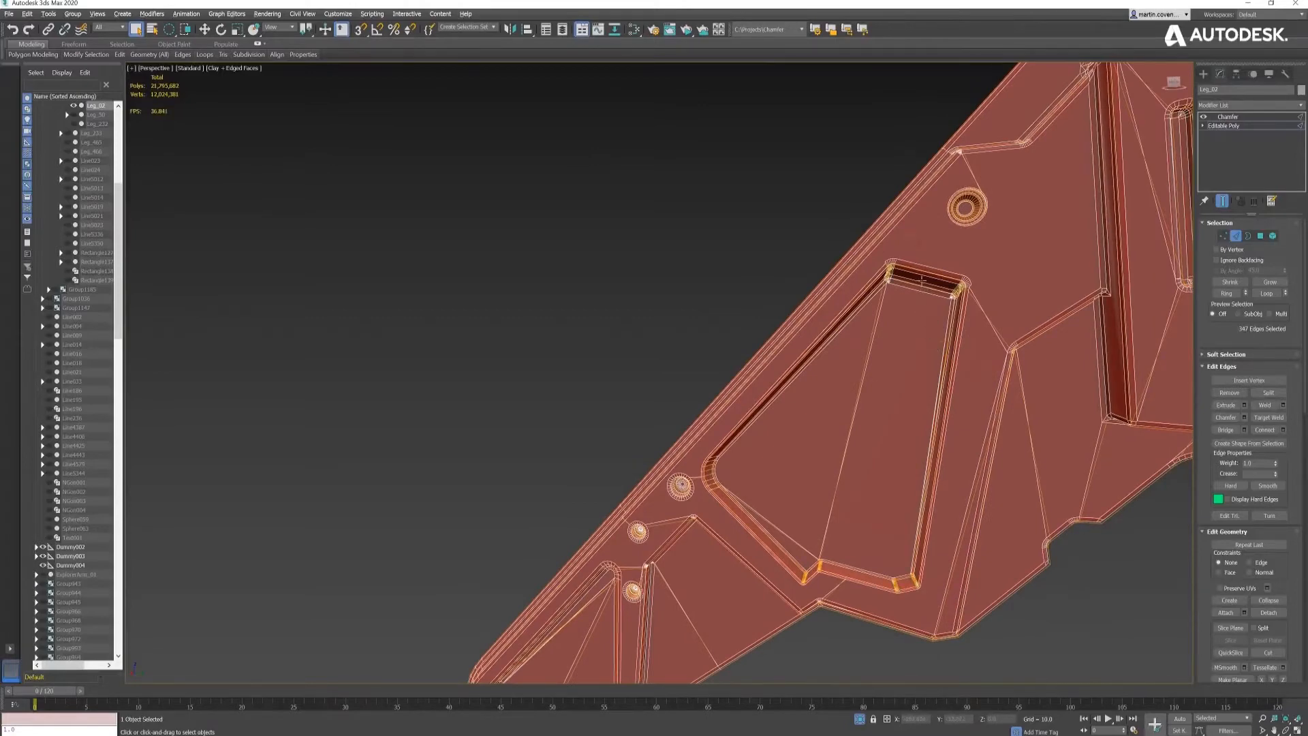
{"action": "scroll", "coordinate": [922, 280], "scroll_direction": "up", "scroll_amount": 4}
{"action": "left_click_drag", "start_coordinate": [1276, 474], "coordinate": [1279, 452]}
{"action": "scroll", "coordinate": [950, 375], "scroll_direction": "down", "scroll_amount": 5}
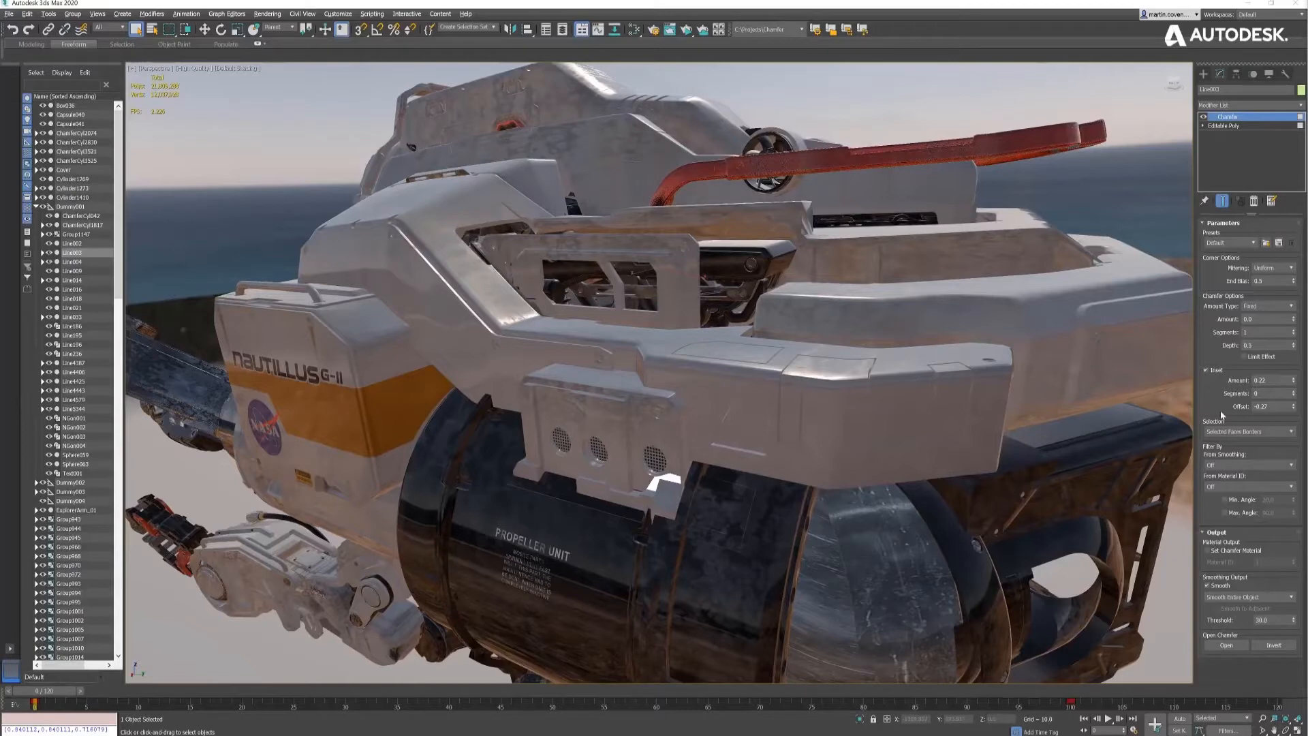
- Save the hull part's current chamfer settings as a preset named PanelLines
{"action": "left_click", "coordinate": [1279, 243]}
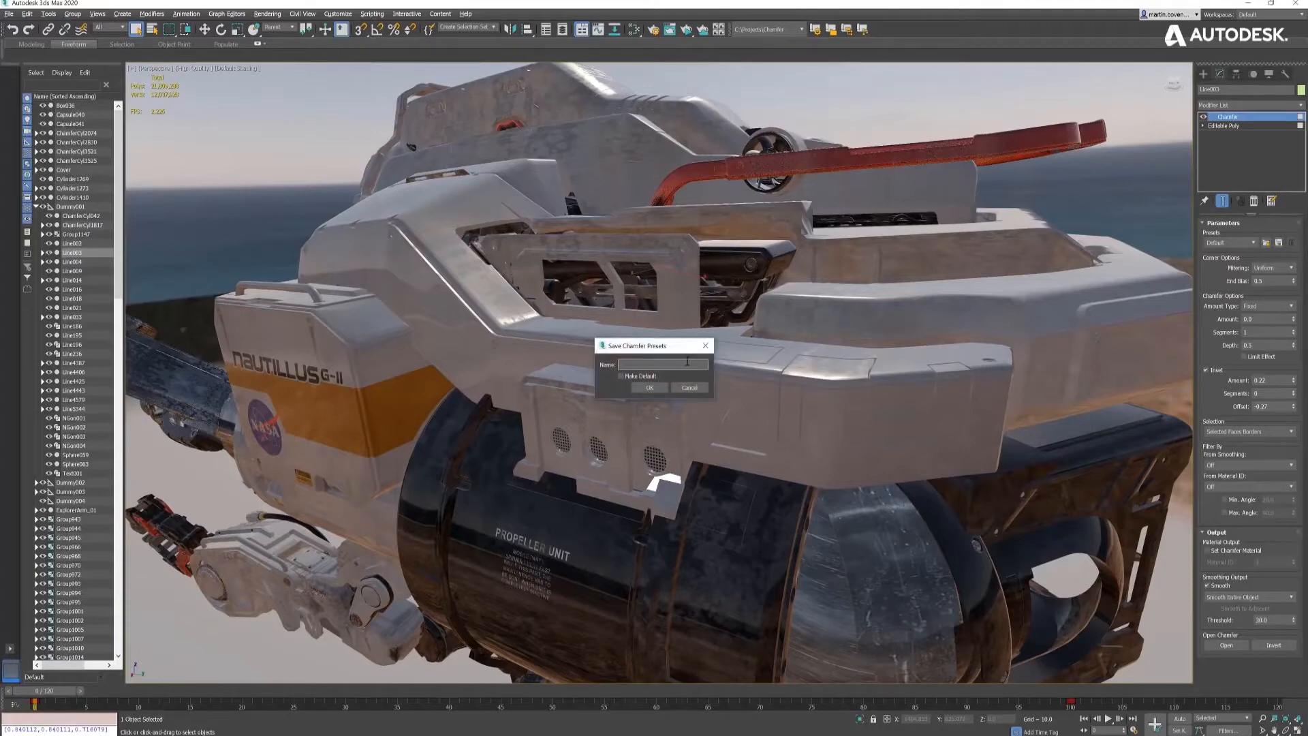
{"action": "type", "text": "PanelLines"}
{"action": "key", "text": "Return"}
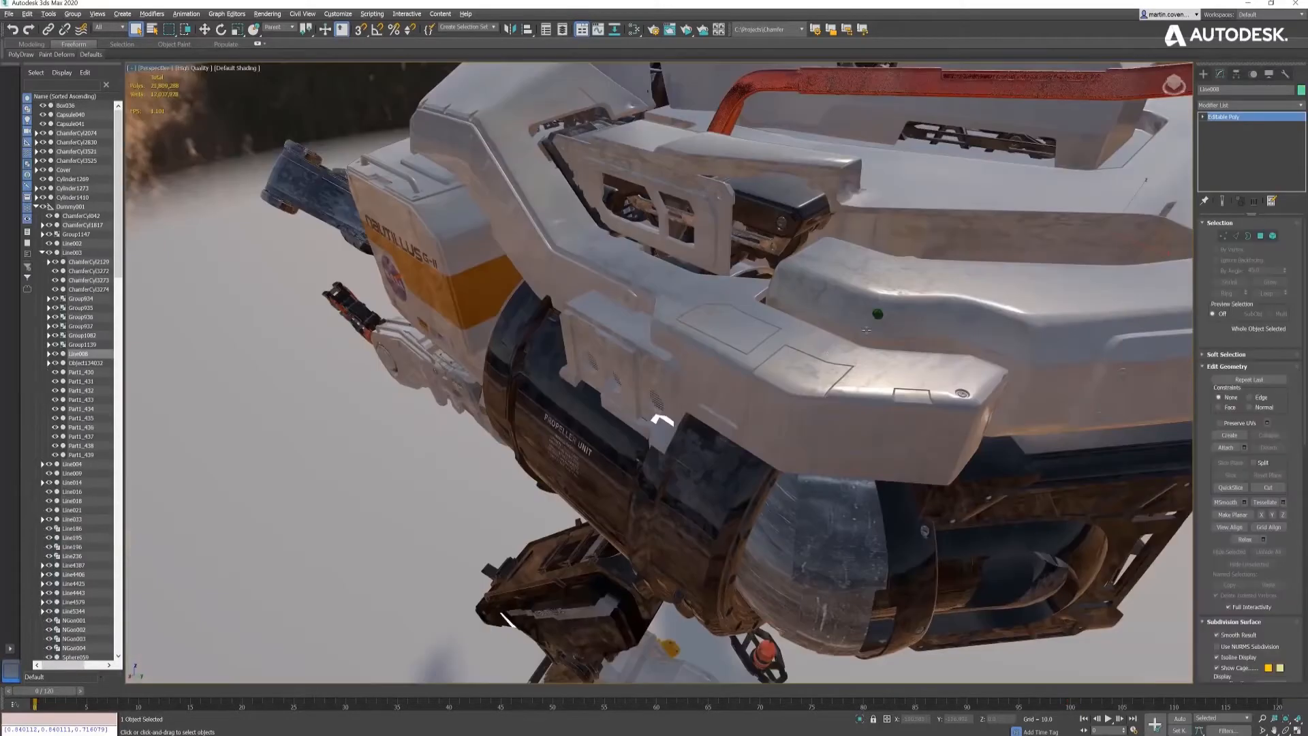
- Select the strip of polygons along the curved hull part's edge, removing the extra ones to leave a clean band
{"action": "middle_click_drag", "start_coordinate": [888, 313], "coordinate": [784, 390]}
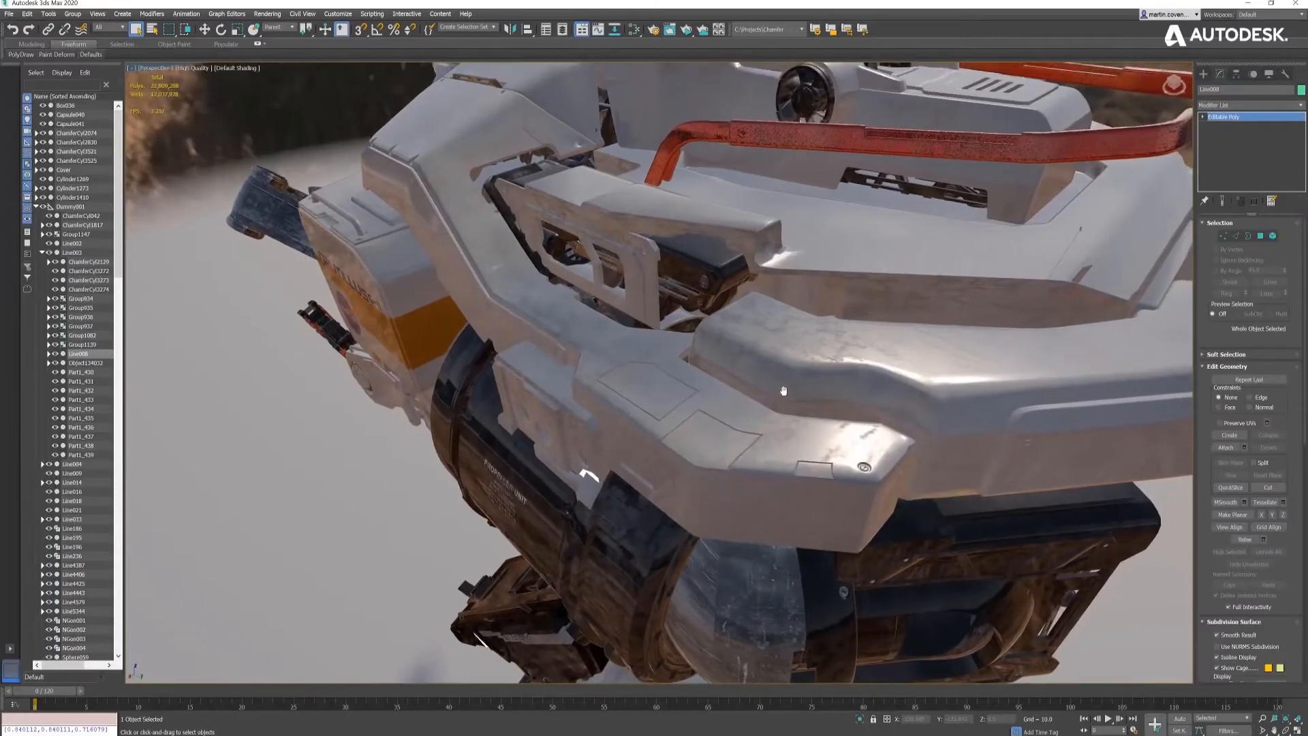
{"action": "key", "text": "4"}
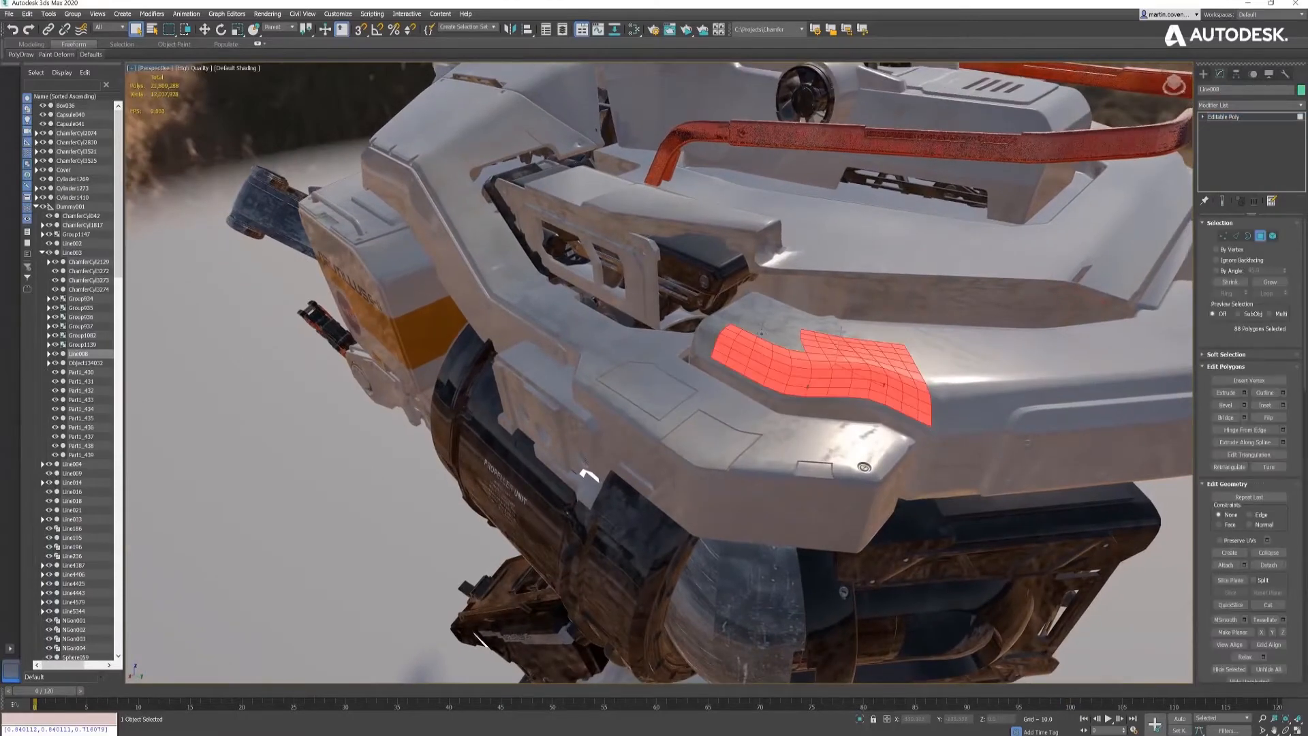
{"action": "left_click_drag", "start_coordinate": [826, 351], "coordinate": [906, 359], "text": "alt"}
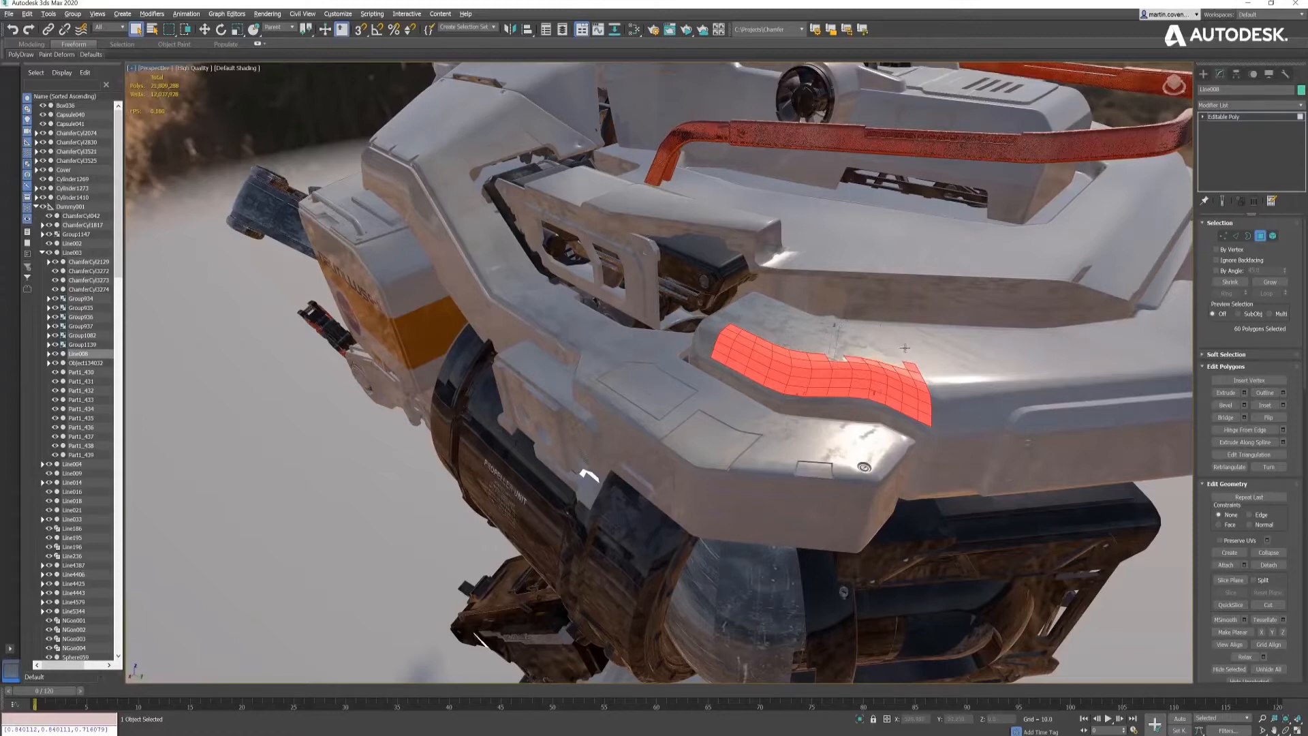
{"action": "left_click", "coordinate": [845, 361], "text": "ctrl"}
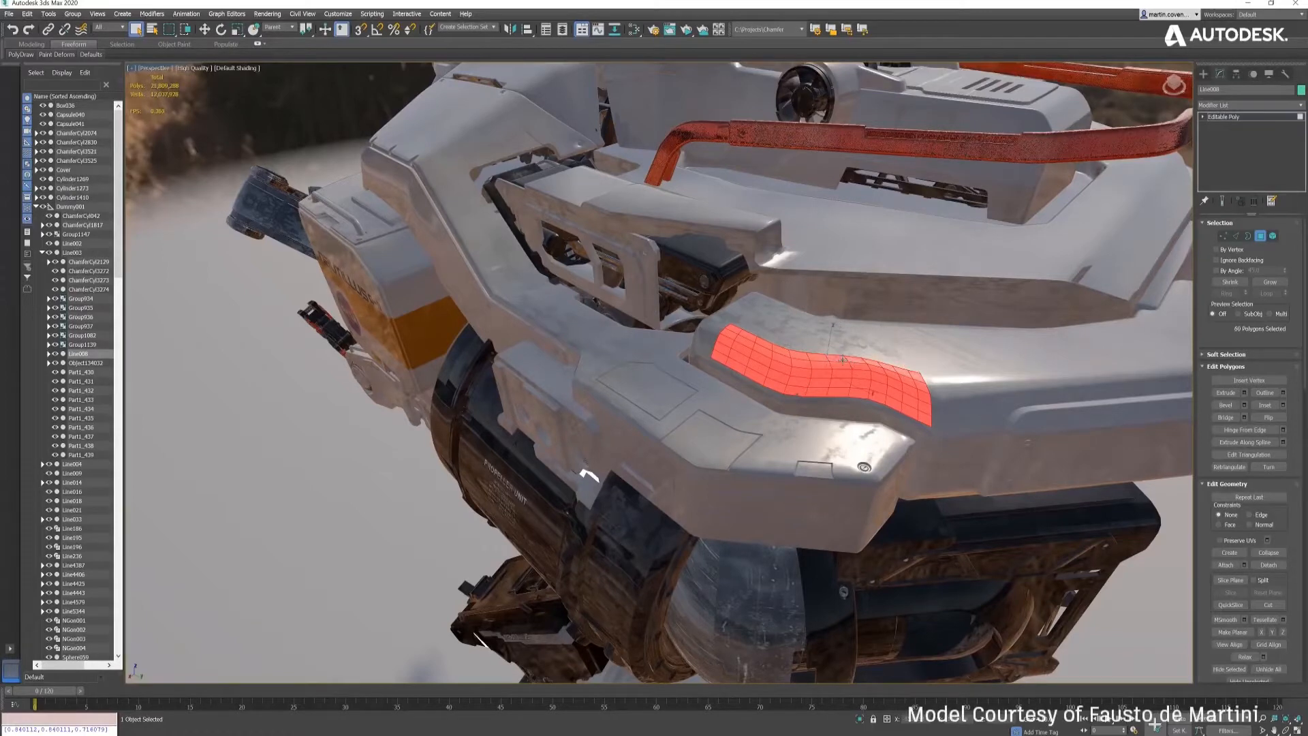
- Add a Chamfer modifier to the curved hull part and load the PanelLines preset into it
{"action": "left_click", "coordinate": [1256, 106]}
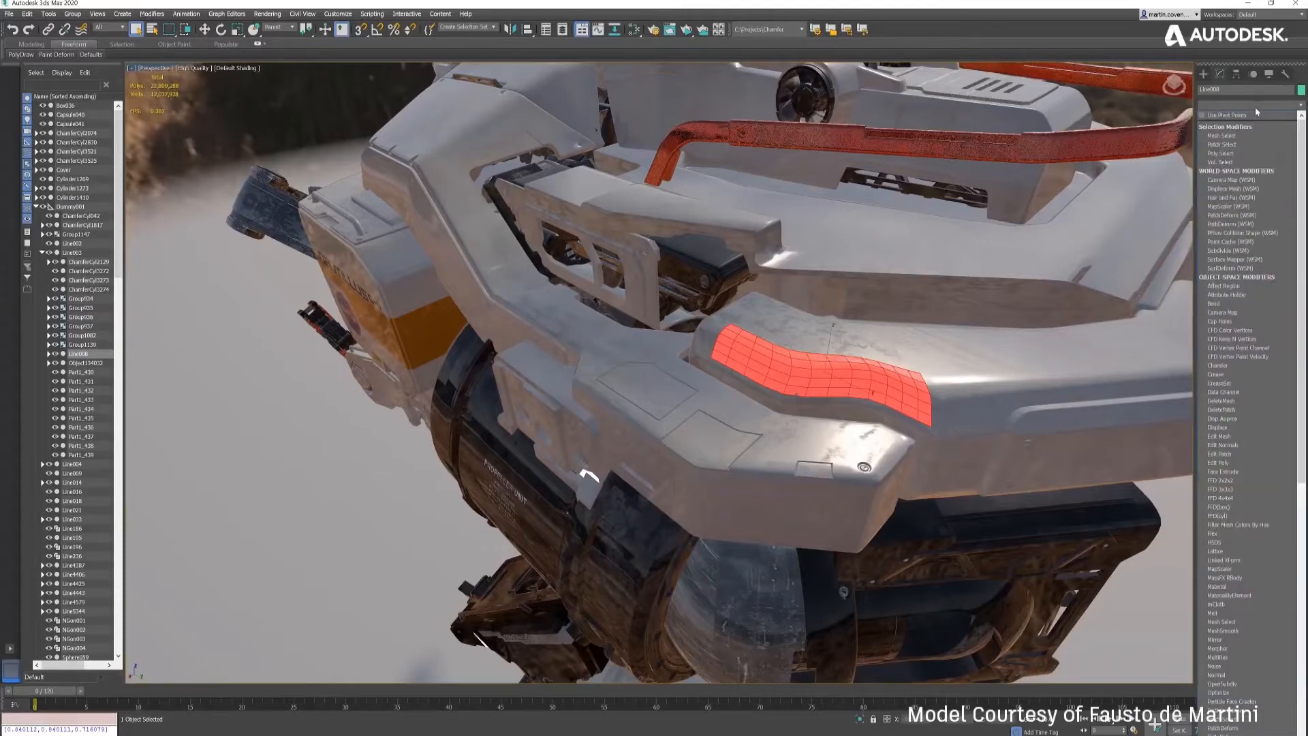
{"action": "left_click", "coordinate": [1227, 366]}
{"action": "left_click", "coordinate": [1230, 242]}
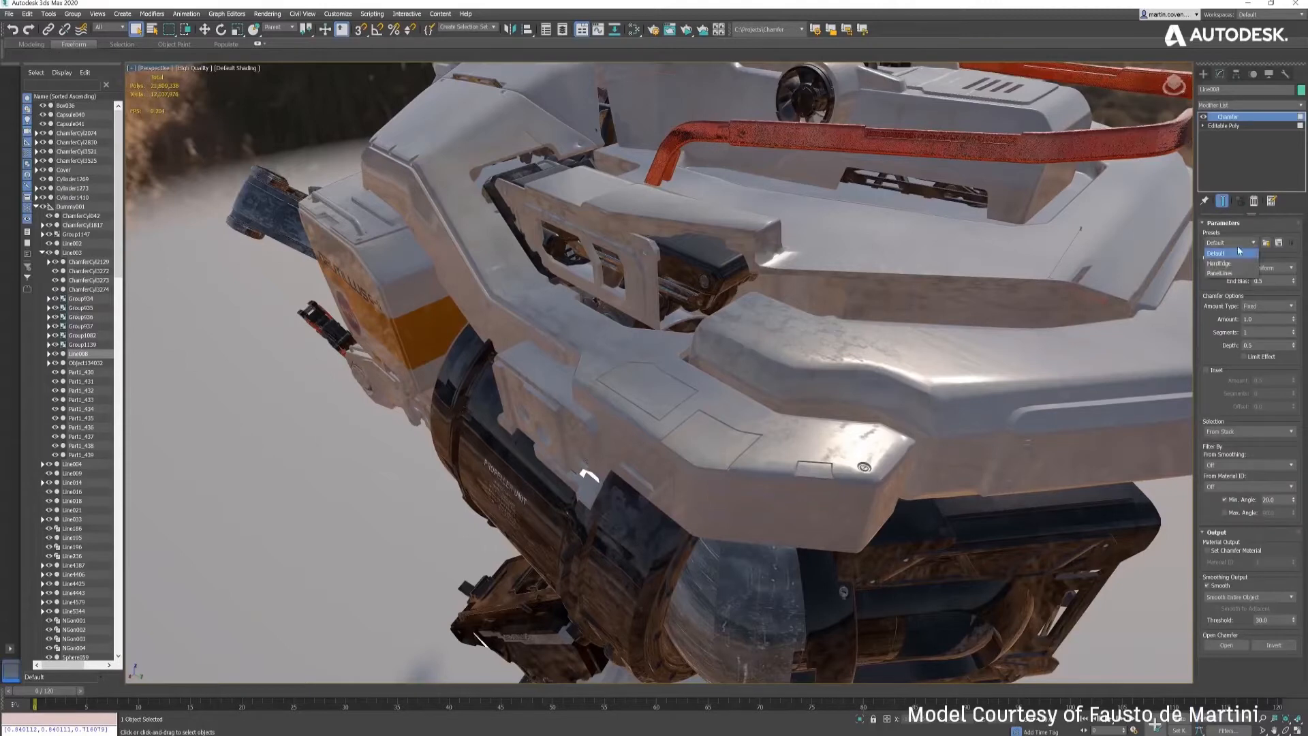
{"action": "left_click", "coordinate": [1229, 273]}
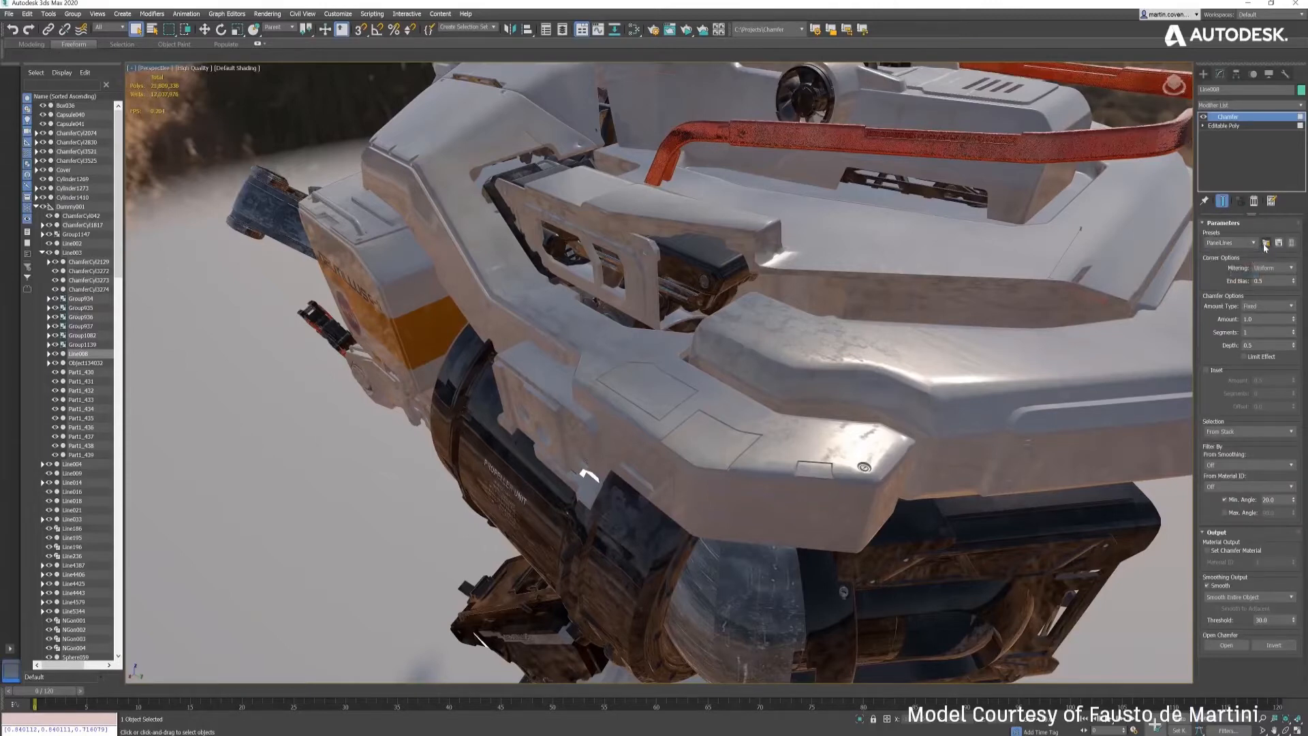
{"action": "left_click", "coordinate": [1266, 243]}
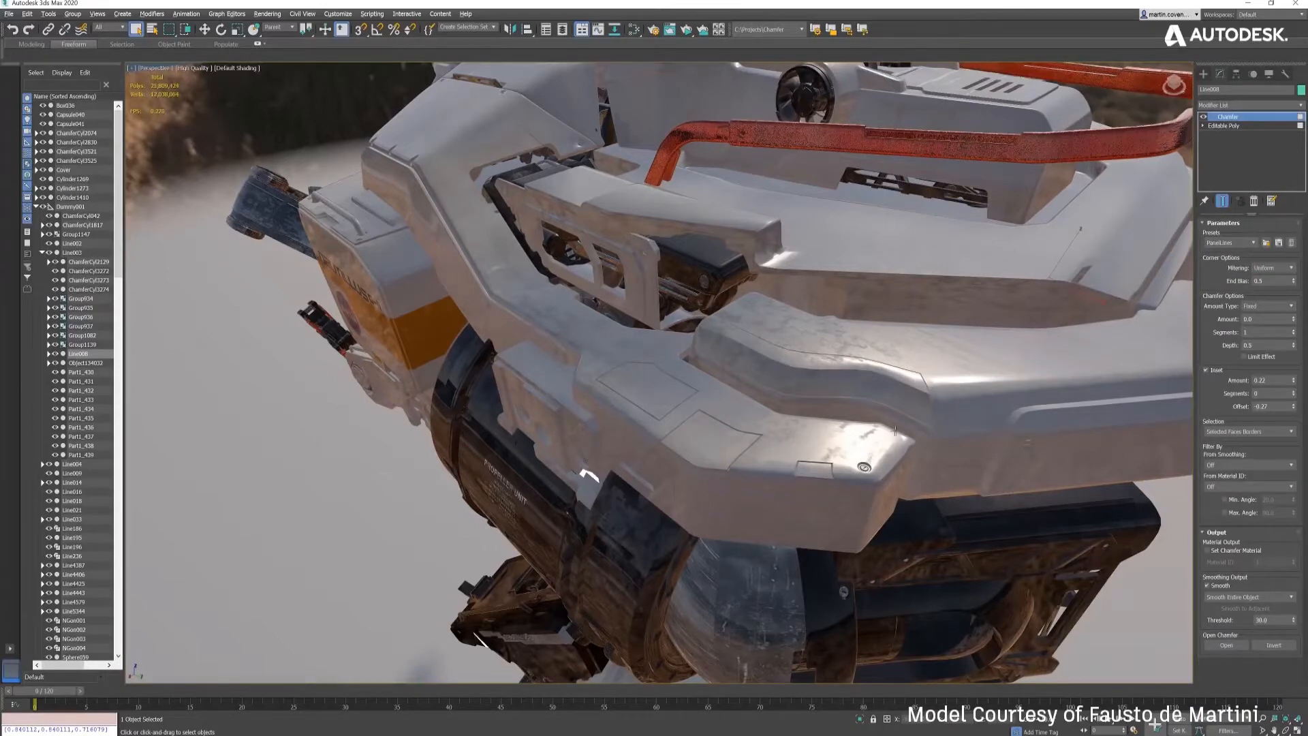
{"action": "middle_click_drag", "start_coordinate": [879, 408], "coordinate": [892, 397], "text": "alt"}
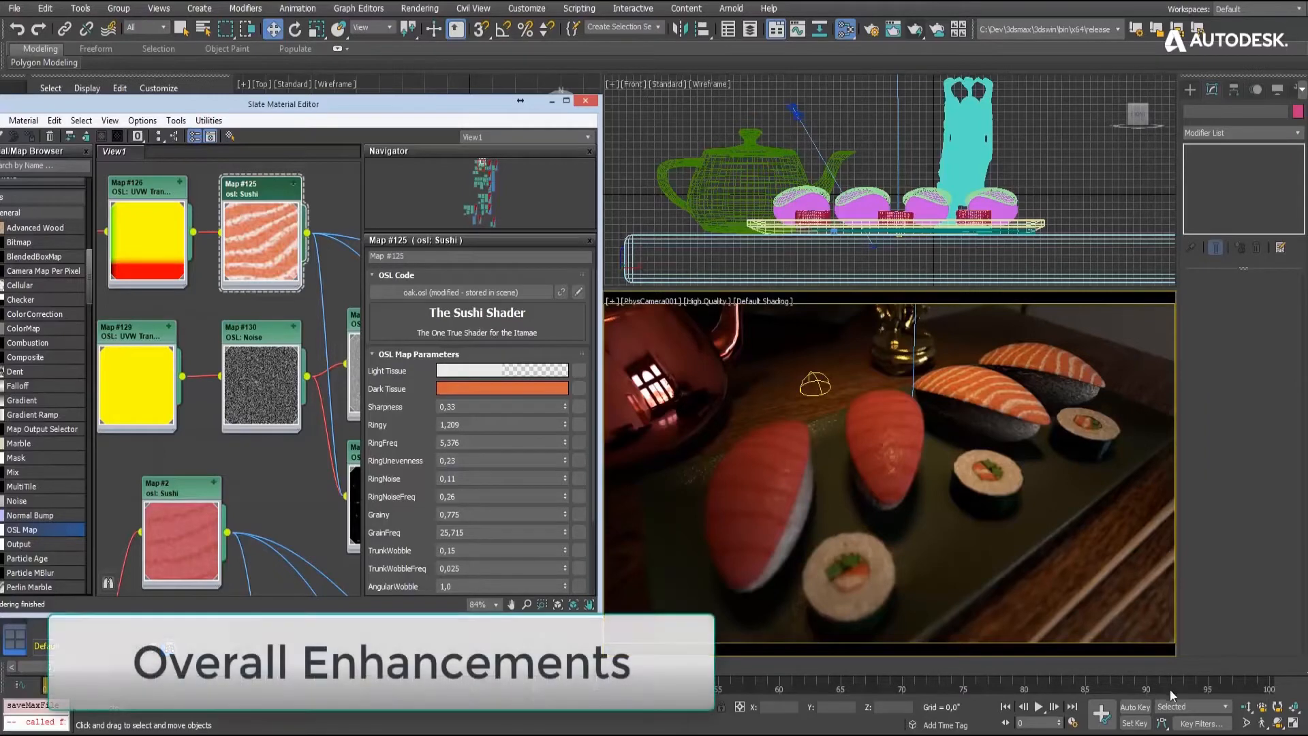
- Play the sushi scene's animation and change the Sushi shader's Dark Tissue color to red 0.804, green 0.039, blue 0.039
{"action": "left_click", "coordinate": [1045, 711]}
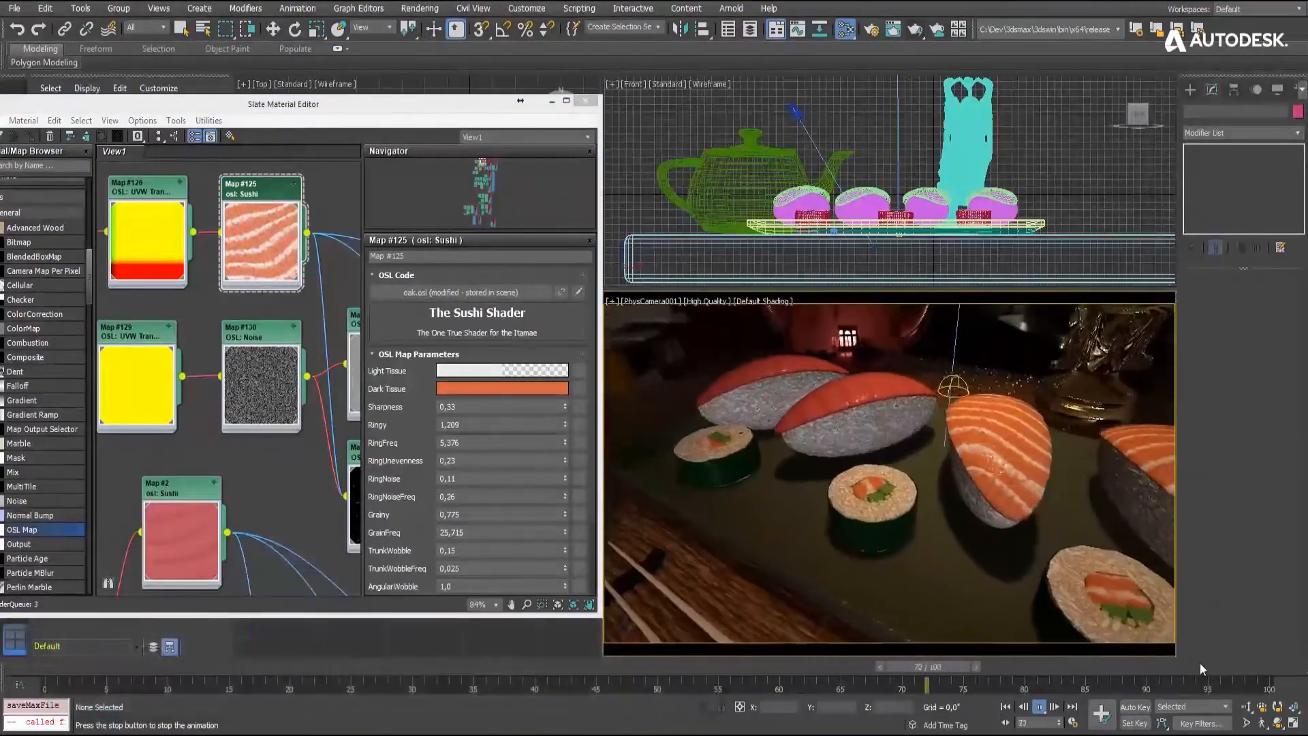
{"action": "left_click", "coordinate": [481, 390]}
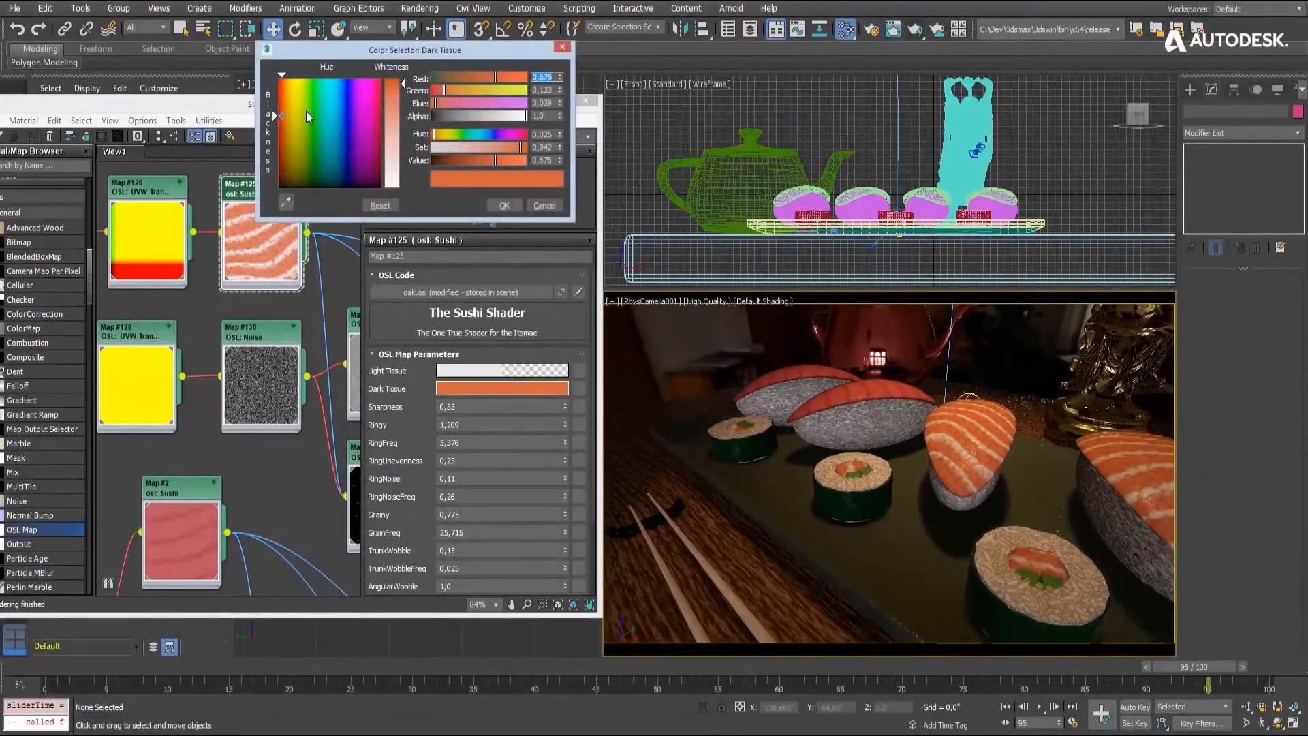
{"action": "left_click_drag", "start_coordinate": [280, 113], "coordinate": [280, 102]}
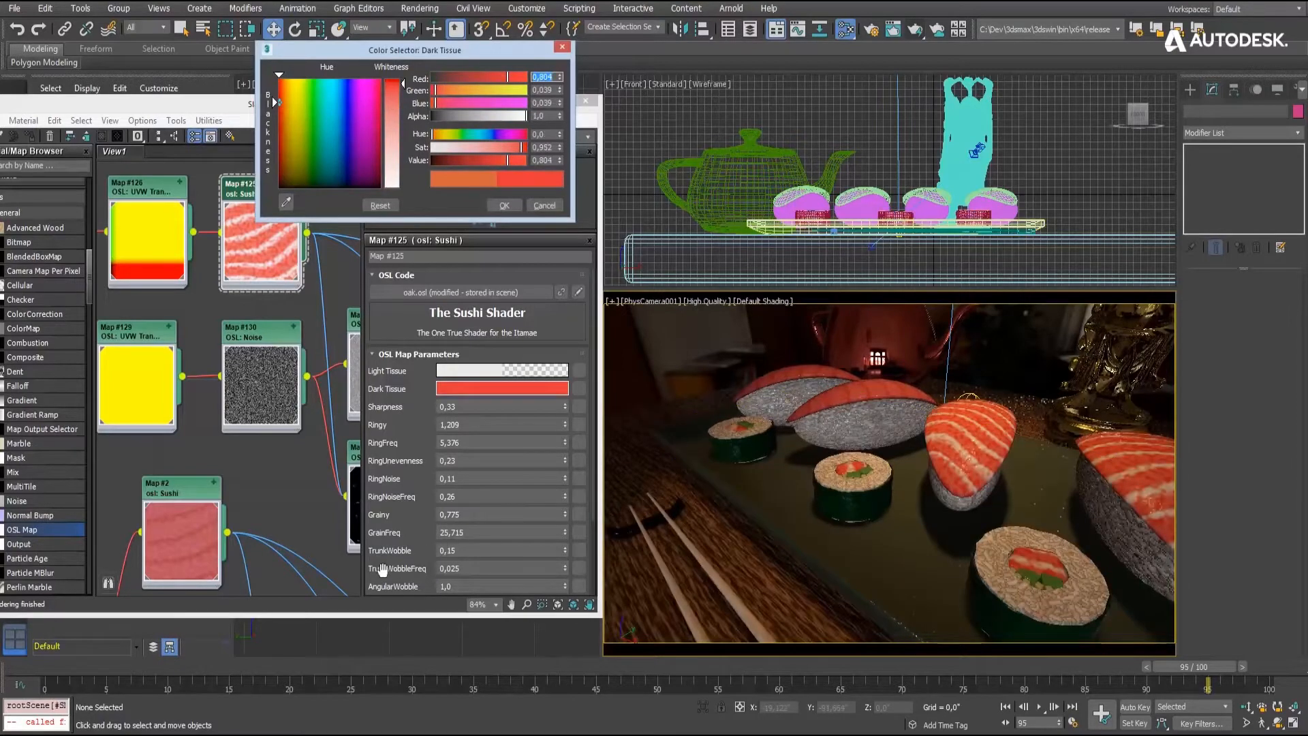
{"action": "left_click_drag", "start_coordinate": [379, 550], "coordinate": [361, 390]}
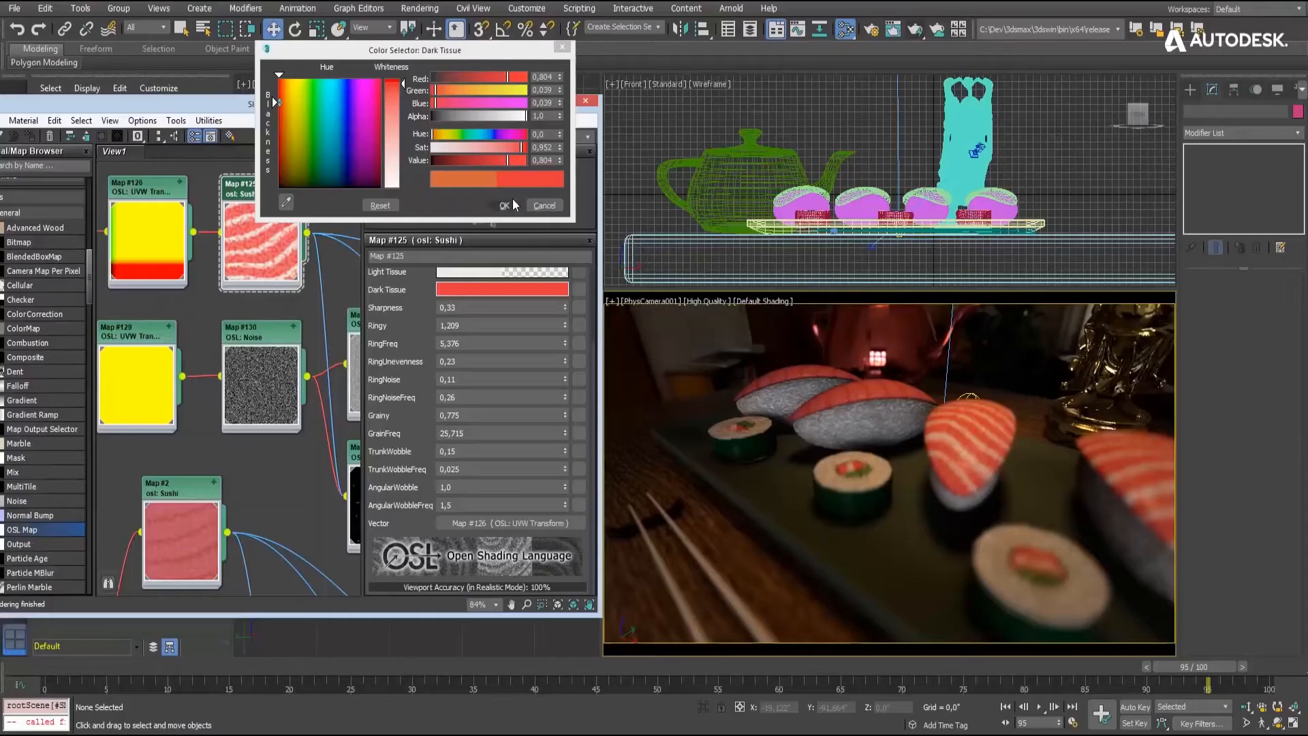
{"action": "left_click", "coordinate": [513, 198]}
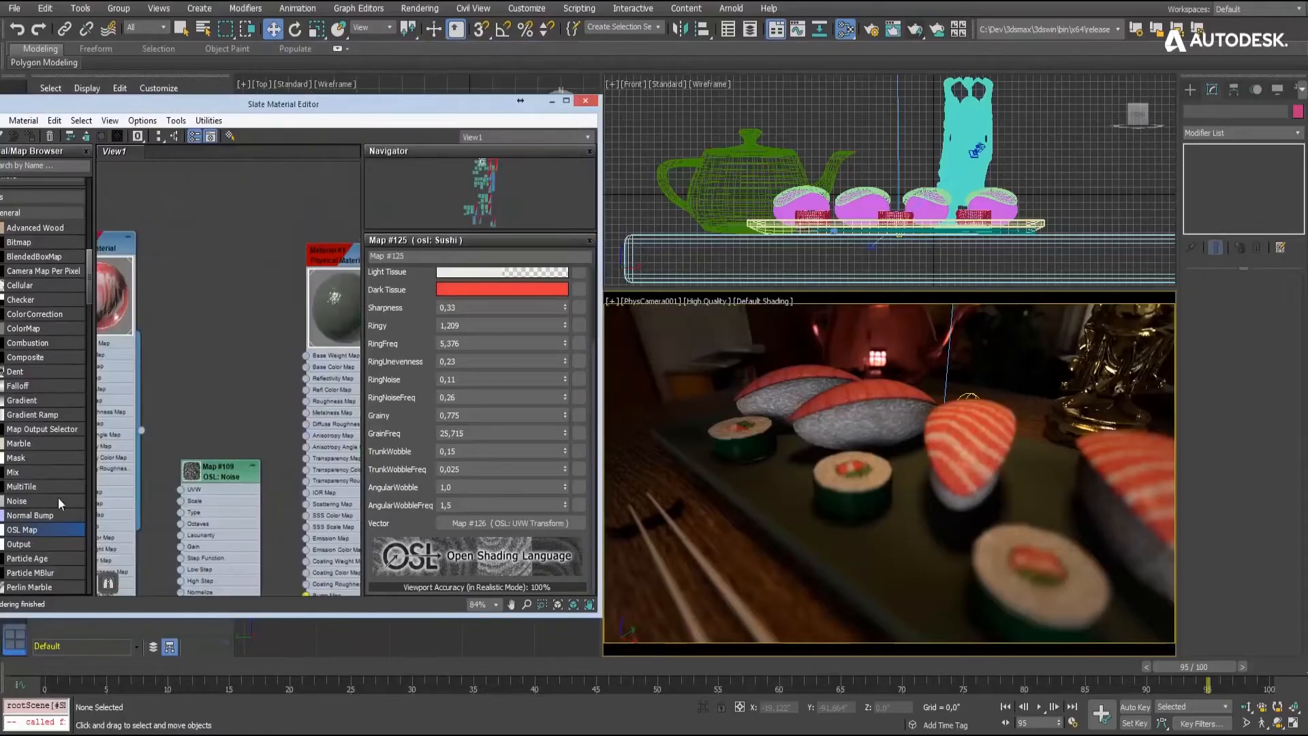
- Add an OSL map, load hexagon3.osl into it and connect its Color output to the plate material's Base Color Map
{"action": "left_click_drag", "start_coordinate": [235, 279], "coordinate": [233, 273]}
{"action": "double_click", "coordinate": [235, 270]}
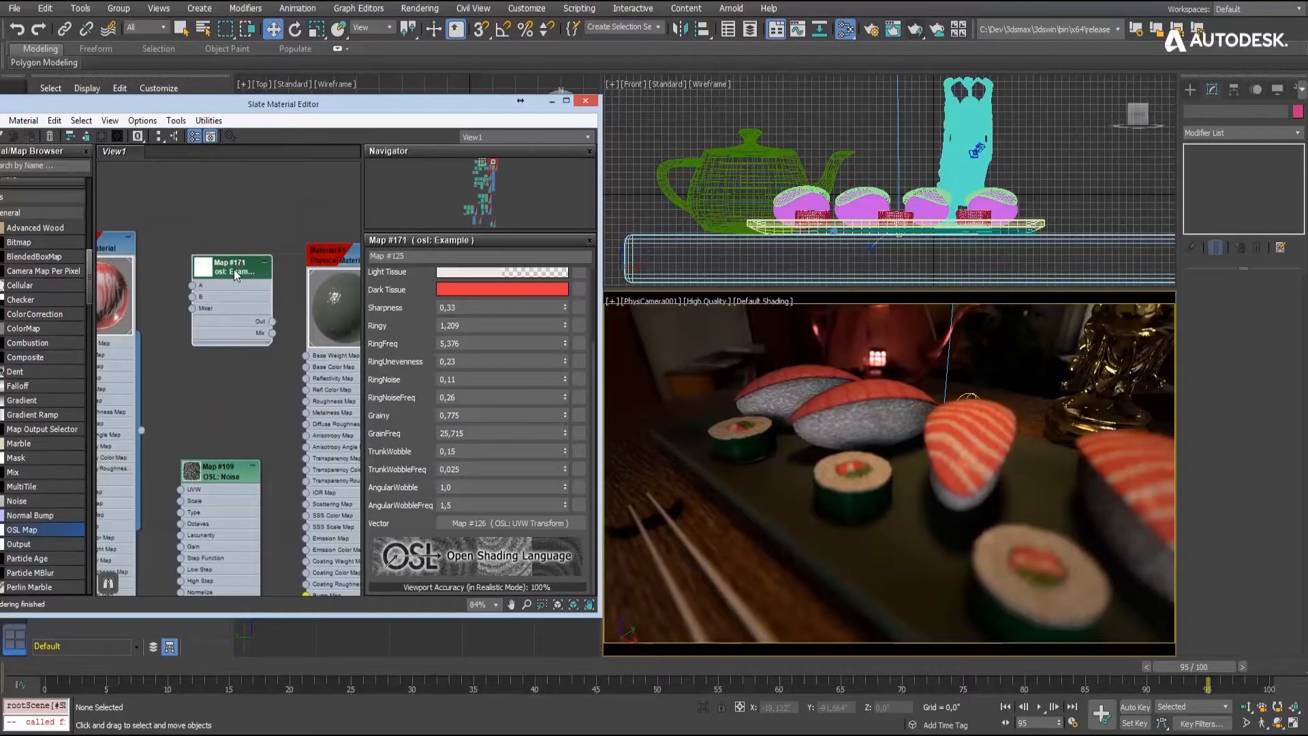
{"action": "left_click", "coordinate": [417, 291]}
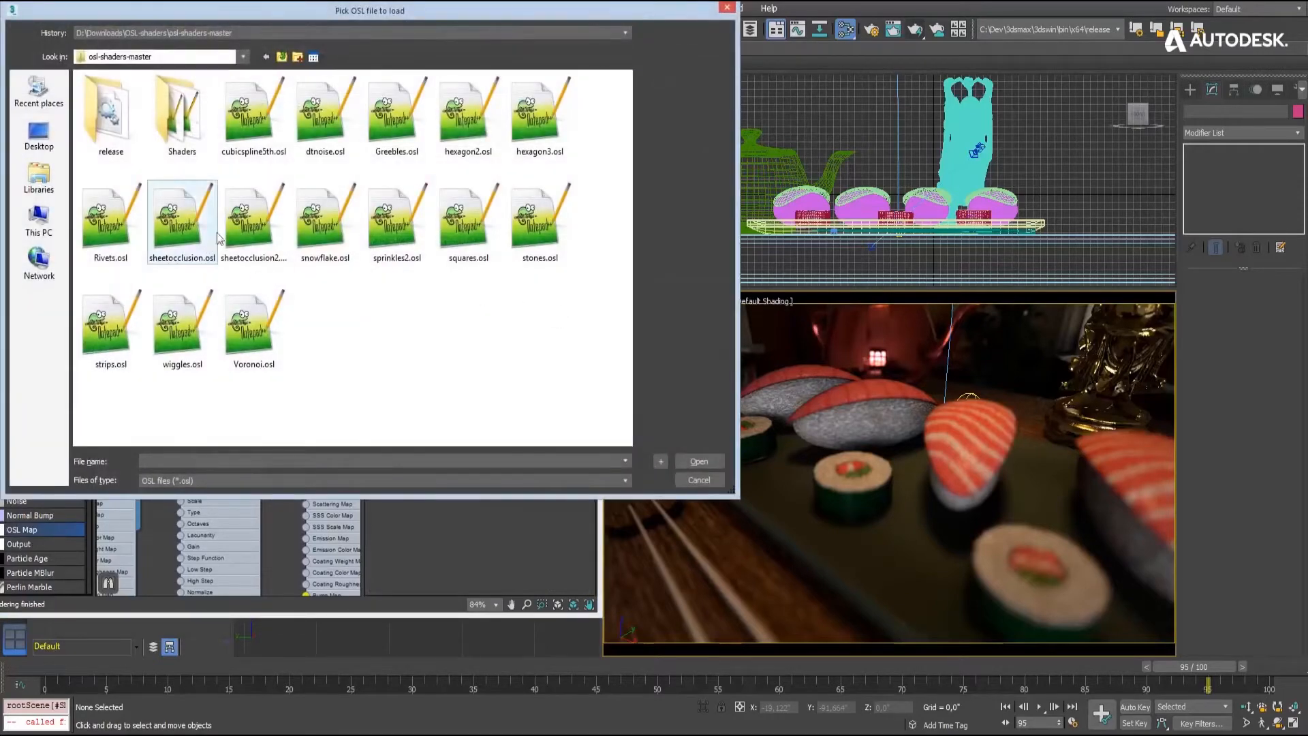
{"action": "double_click", "coordinate": [540, 116]}
{"action": "left_click_drag", "start_coordinate": [308, 371], "coordinate": [306, 368]}
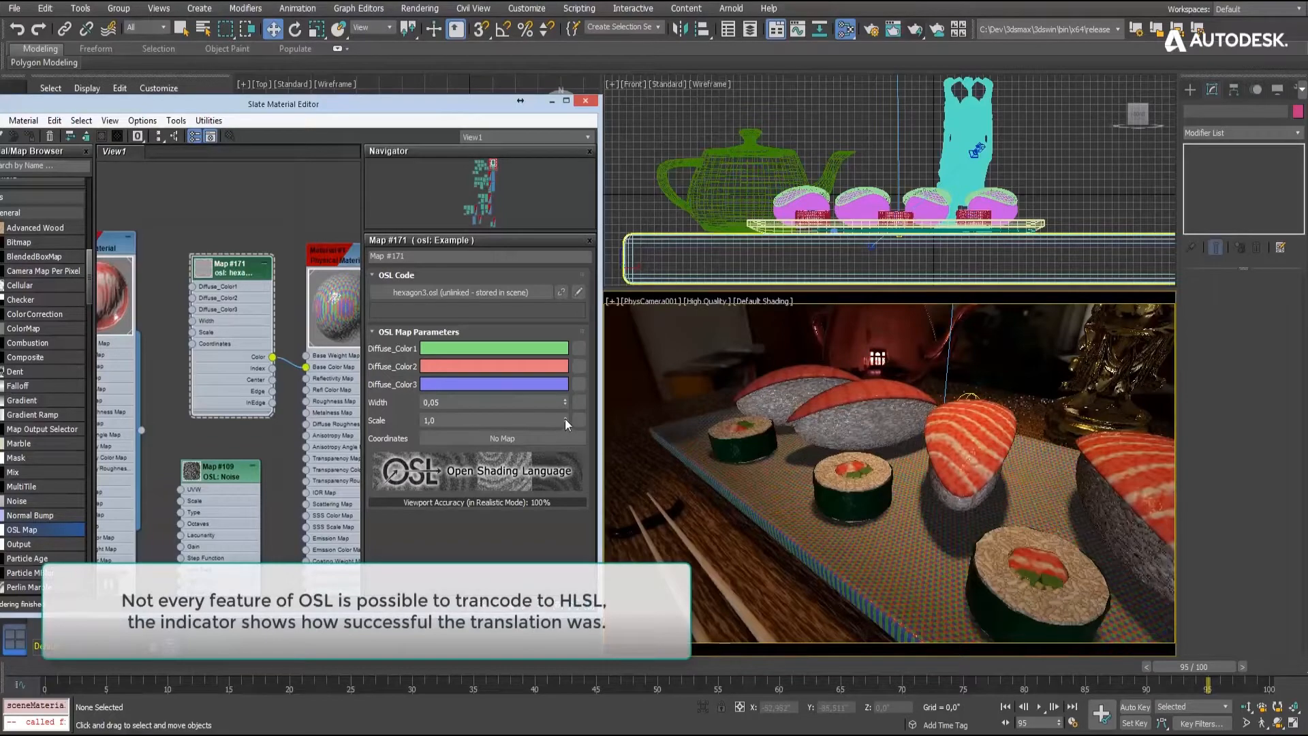
- Set the hexagon map's scale to 18.96 and its Diffuse_Color2 to red 0.2, green 0.565, blue 0.631
{"action": "left_click_drag", "start_coordinate": [566, 421], "coordinate": [565, 225]}
{"action": "left_click", "coordinate": [495, 366]}
{"action": "left_click", "coordinate": [333, 130]}
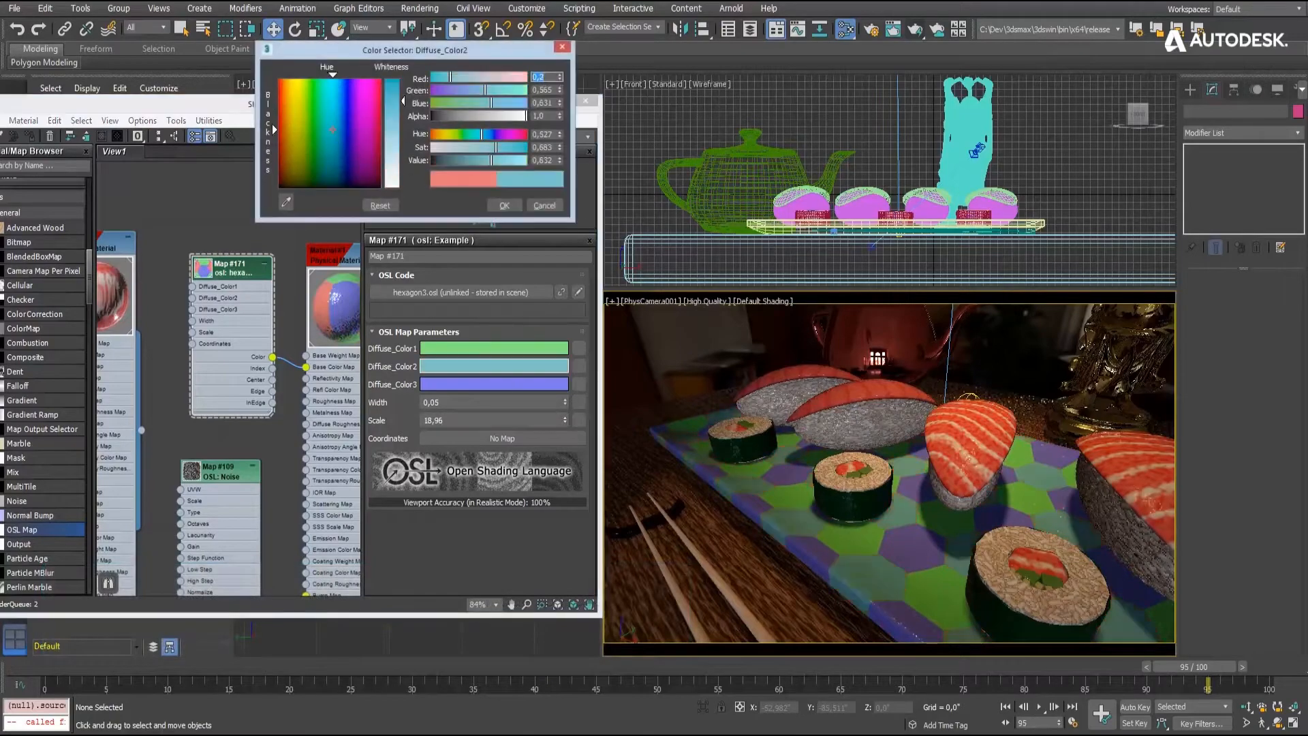
- Change the hexagon map's Diffuse_Color3 to a brownish grey
{"action": "left_click", "coordinate": [495, 384]}
{"action": "left_click_drag", "start_coordinate": [349, 170], "coordinate": [349, 185]}
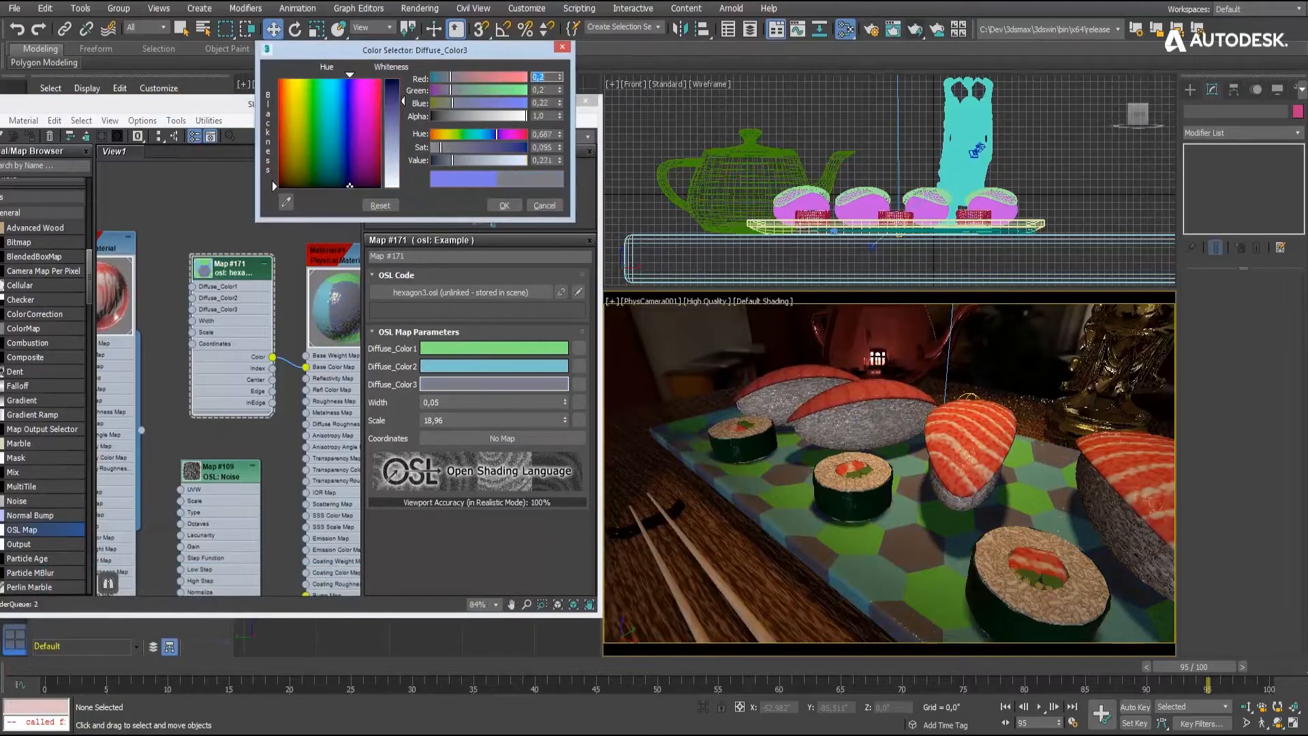
{"action": "left_click", "coordinate": [504, 205]}
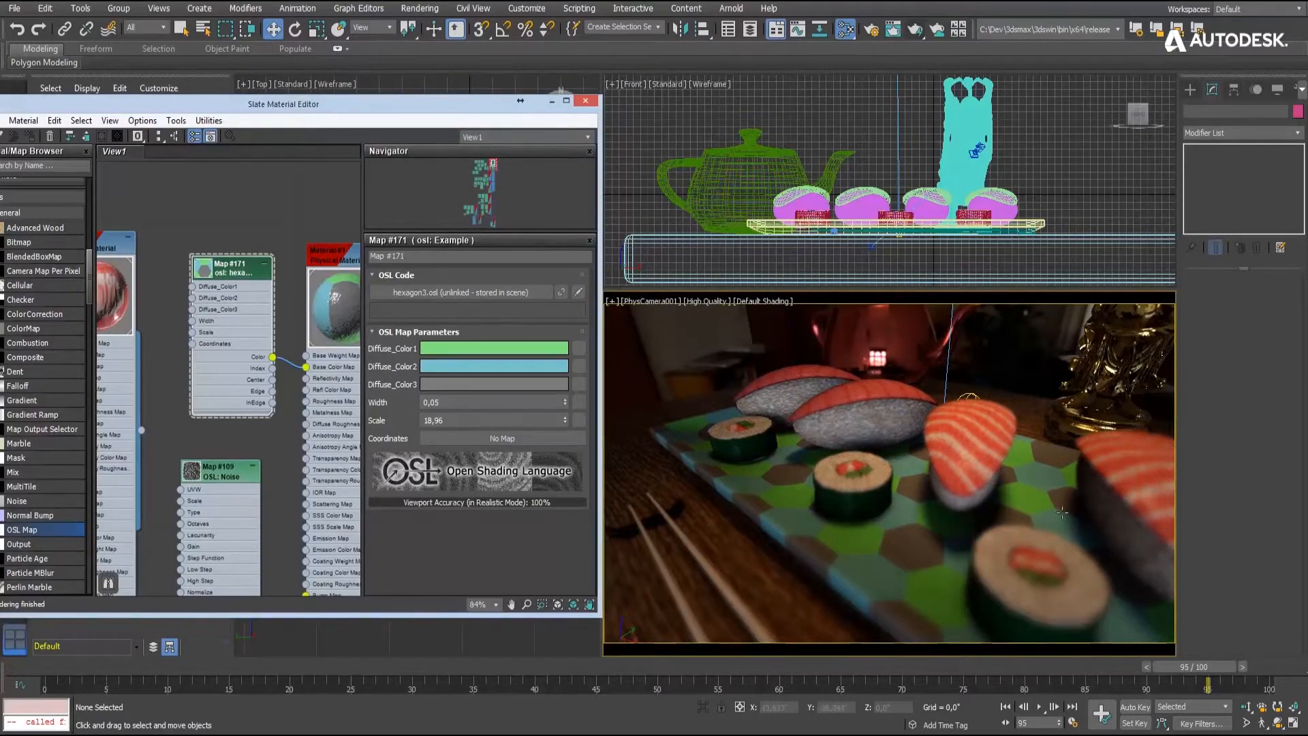
- Render the camera view of the sushi scene with the Quicksilver Hardware Renderer
{"action": "left_click", "coordinate": [873, 31]}
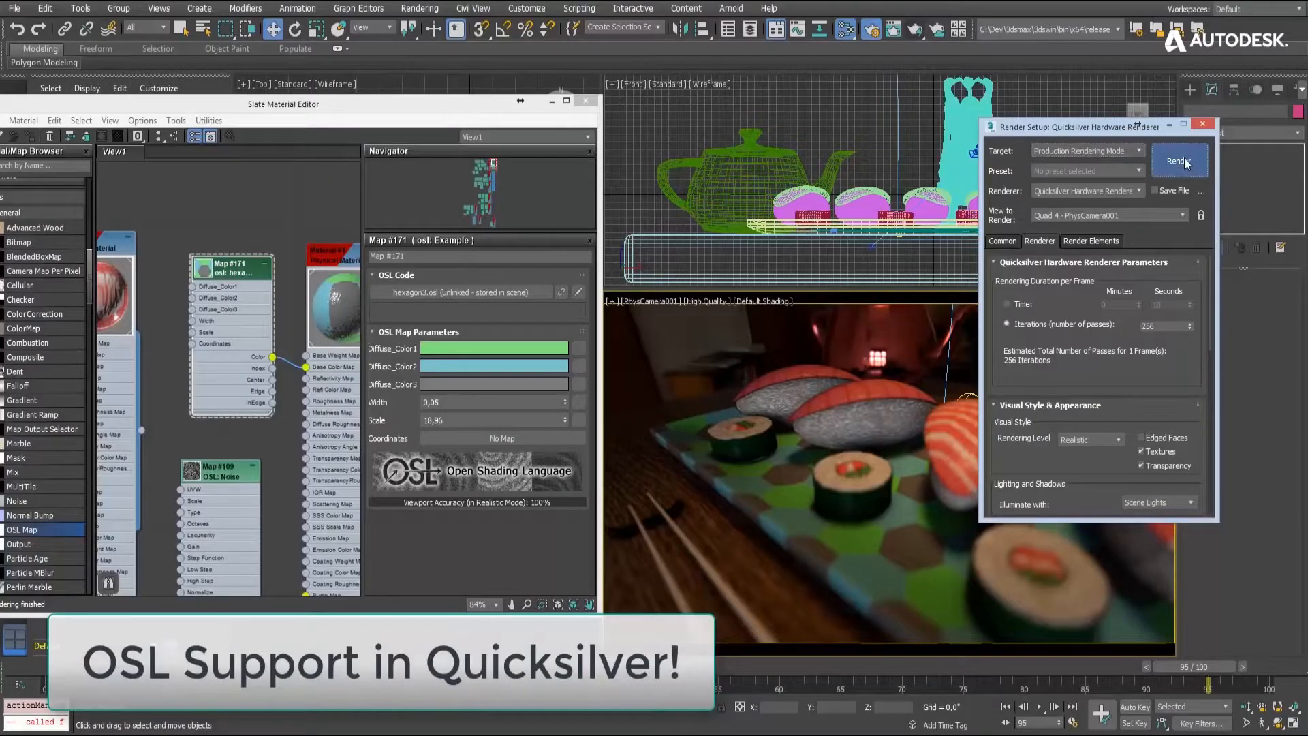
{"action": "left_click", "coordinate": [1185, 163]}
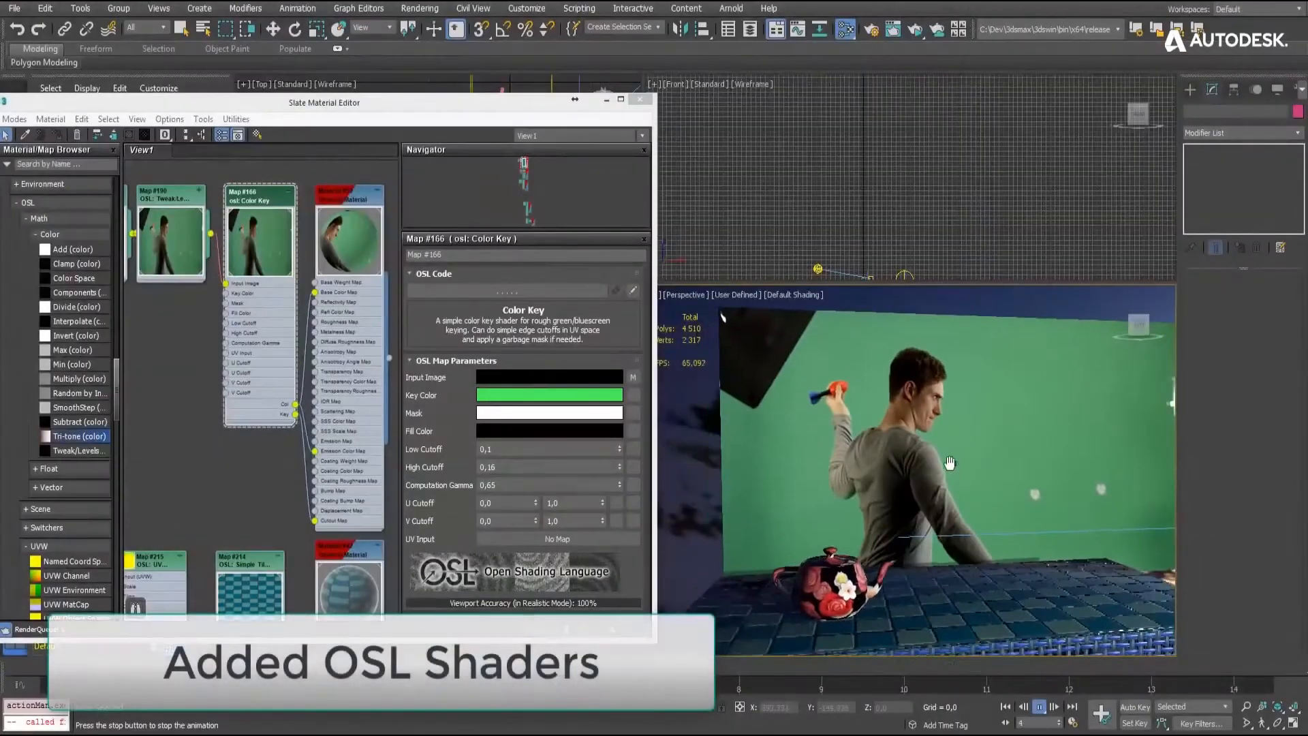
- Stop the green-screen scene's playback and set the Color Key map's U Cutoff range to 0.23 and 0.629
{"action": "middle_click_drag", "start_coordinate": [950, 464], "coordinate": [940, 466], "text": "alt"}
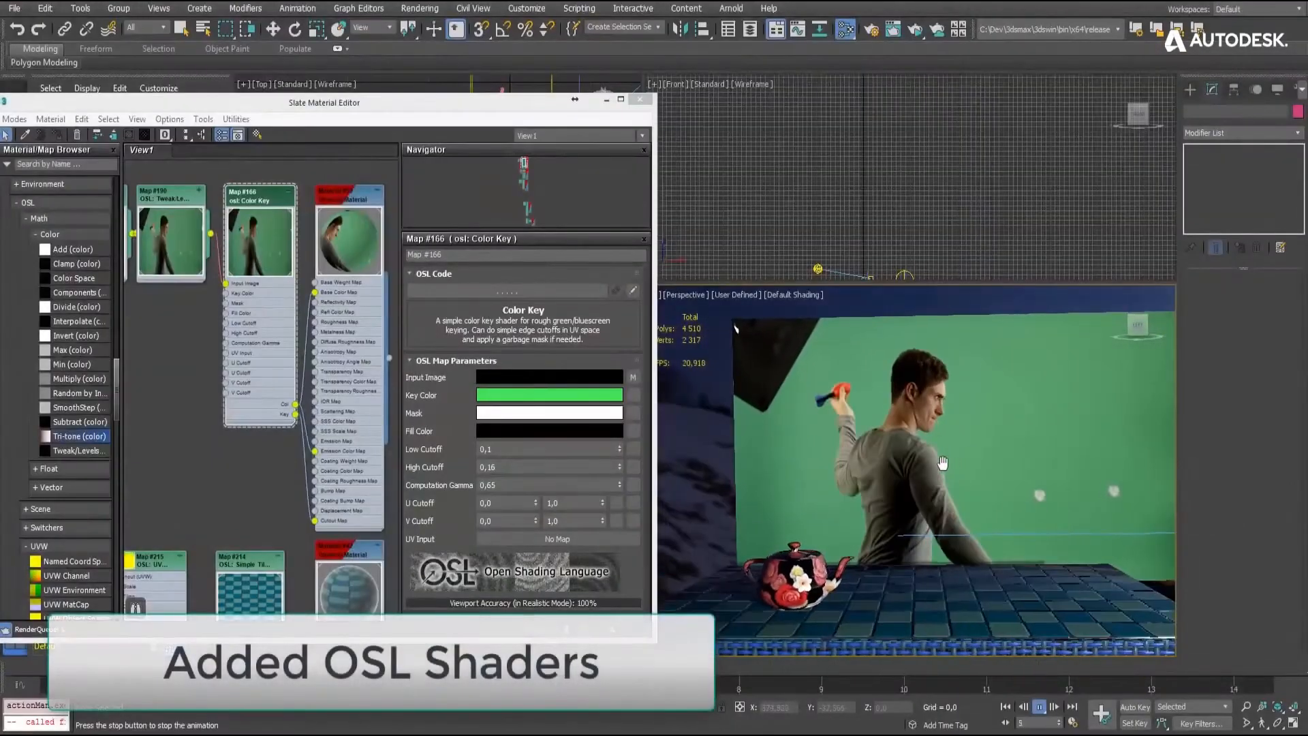
{"action": "left_click", "coordinate": [1039, 706]}
{"action": "left_click", "coordinate": [249, 205]}
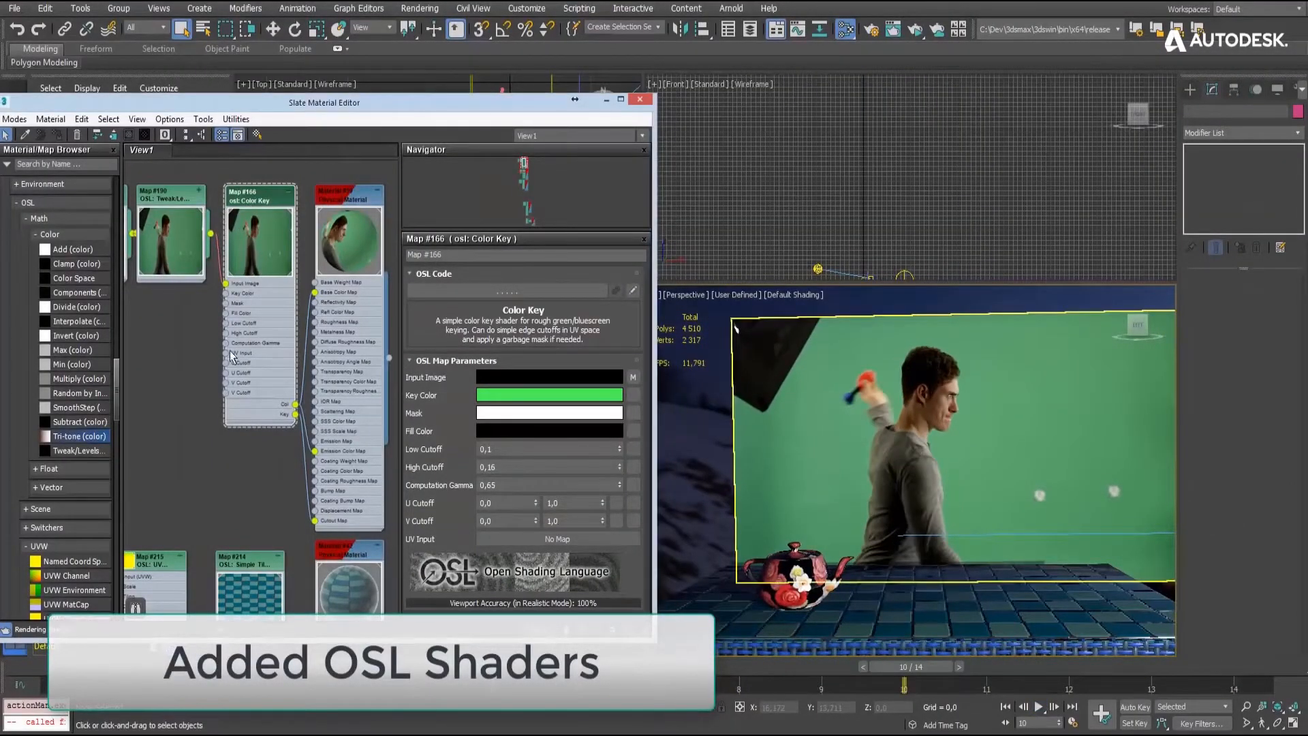
{"action": "mouse_move", "coordinate": [868, 477]}
{"action": "middle_mouse_down"}
{"action": "mouse_move", "coordinate": [837, 476]}
{"action": "mouse_move", "coordinate": [855, 473]}
{"action": "middle_mouse_up"}
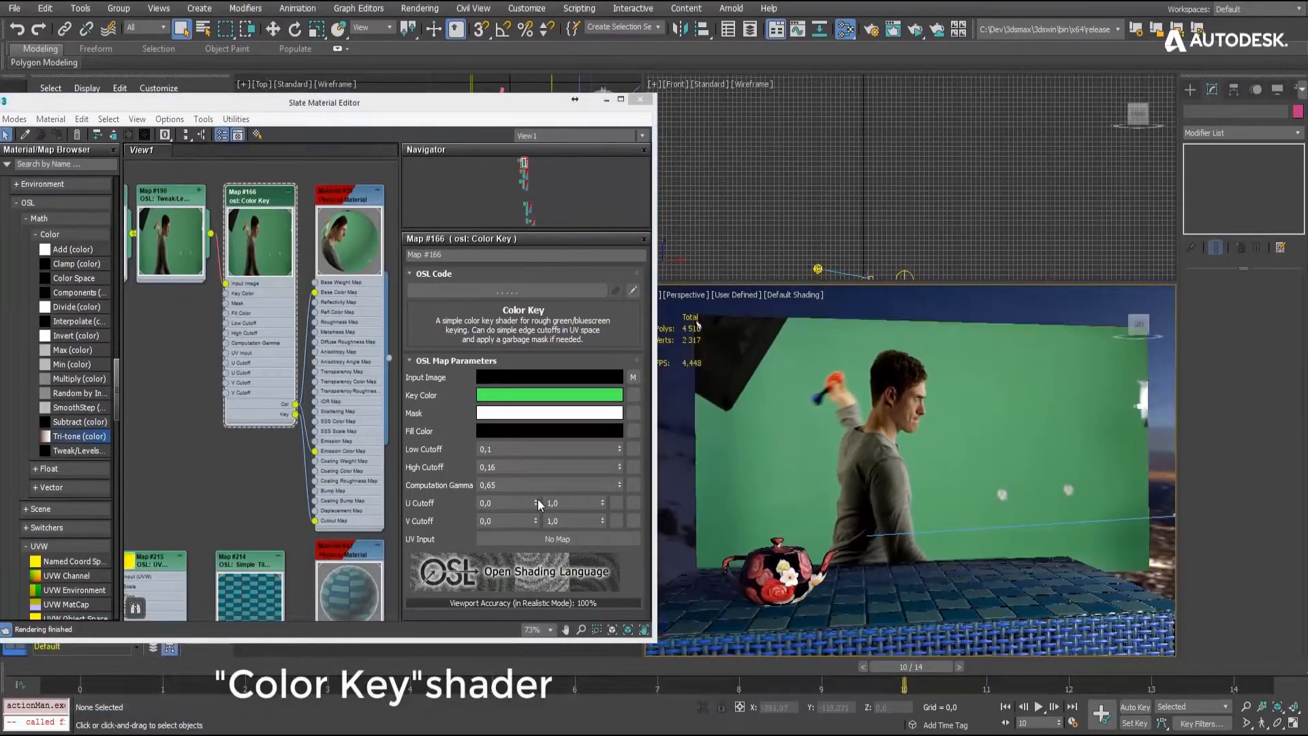
{"action": "left_click_drag", "start_coordinate": [537, 498], "coordinate": [604, 499]}
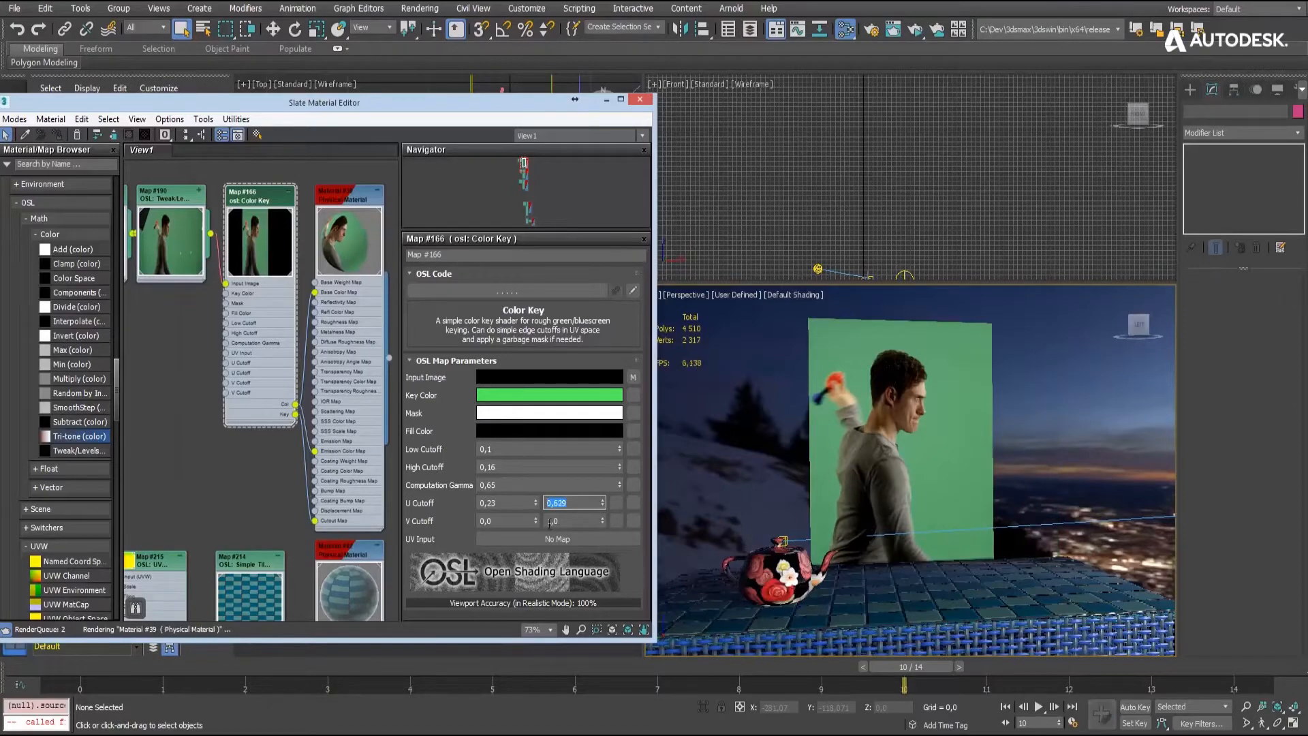
- Lower the Color Key map's upper V Cutoff to 0.93
{"action": "left_click", "coordinate": [604, 524]}
{"action": "left_click", "coordinate": [604, 523]}
{"action": "left_click", "coordinate": [604, 523]}
{"action": "left_click", "coordinate": [604, 523]}
{"action": "left_click", "coordinate": [604, 522]}
{"action": "left_click", "coordinate": [604, 523]}
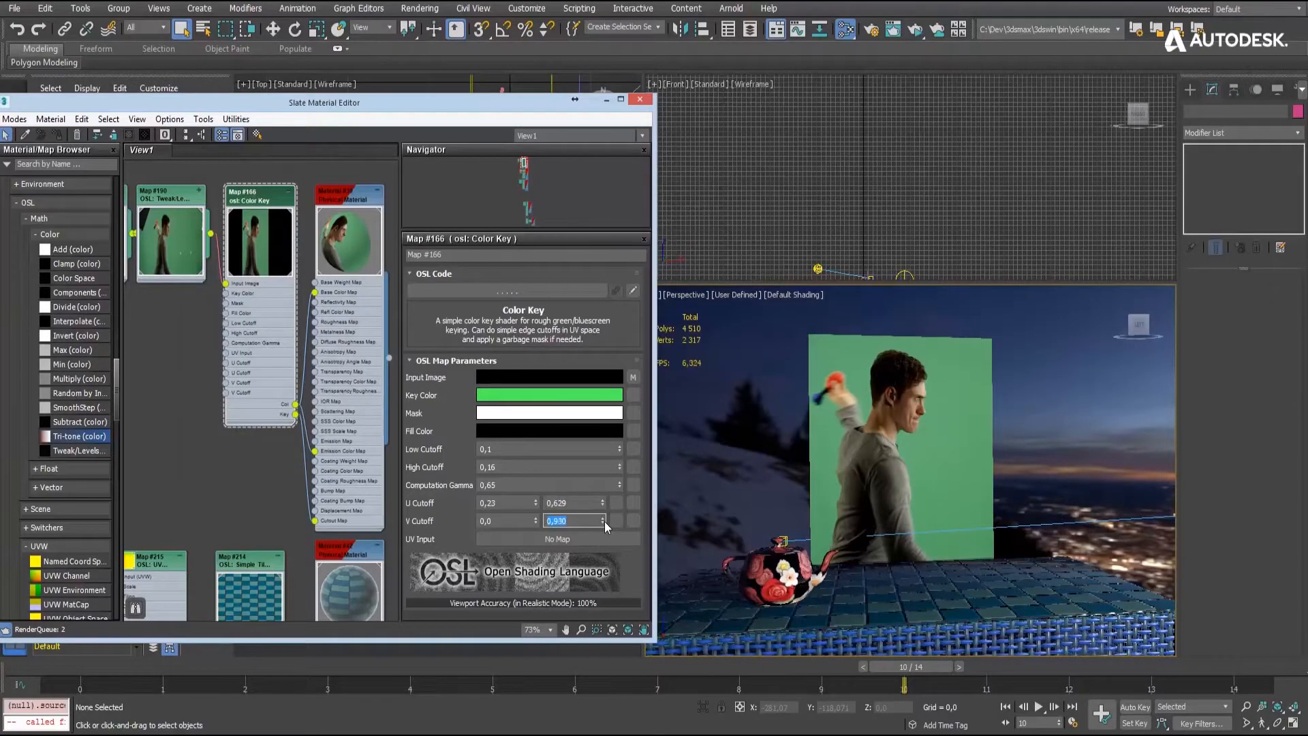
{"action": "left_click", "coordinate": [604, 522]}
- Go to frame 0 and adjust the Color Key map's lower U Cutoff to 0.15 and upper V Cutoff to 0.9
{"action": "left_click_drag", "start_coordinate": [937, 669], "coordinate": [110, 620]}
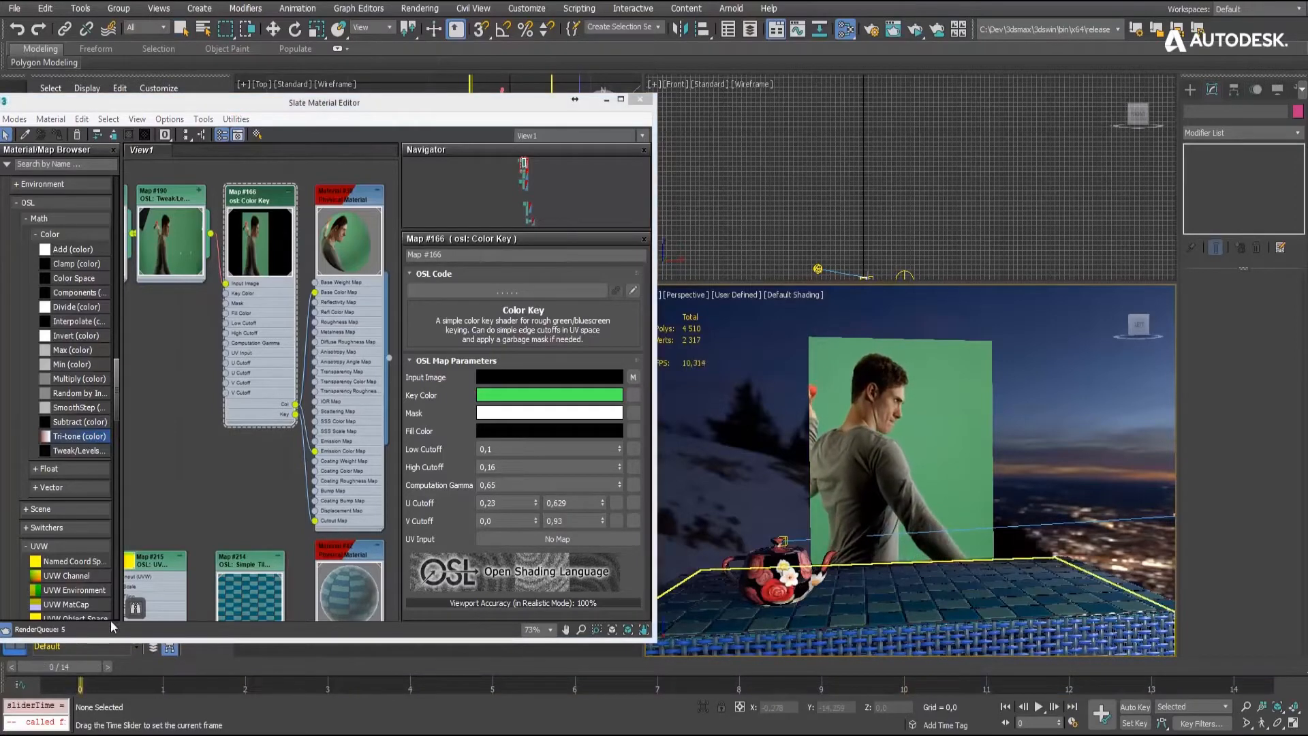
{"action": "left_click", "coordinate": [537, 505]}
{"action": "left_click", "coordinate": [537, 505]}
{"action": "left_click", "coordinate": [537, 505]}
{"action": "left_click", "coordinate": [537, 505]}
{"action": "left_click", "coordinate": [537, 505]}
{"action": "left_click", "coordinate": [537, 505]}
{"action": "left_click", "coordinate": [537, 505]}
{"action": "left_click", "coordinate": [537, 505]}
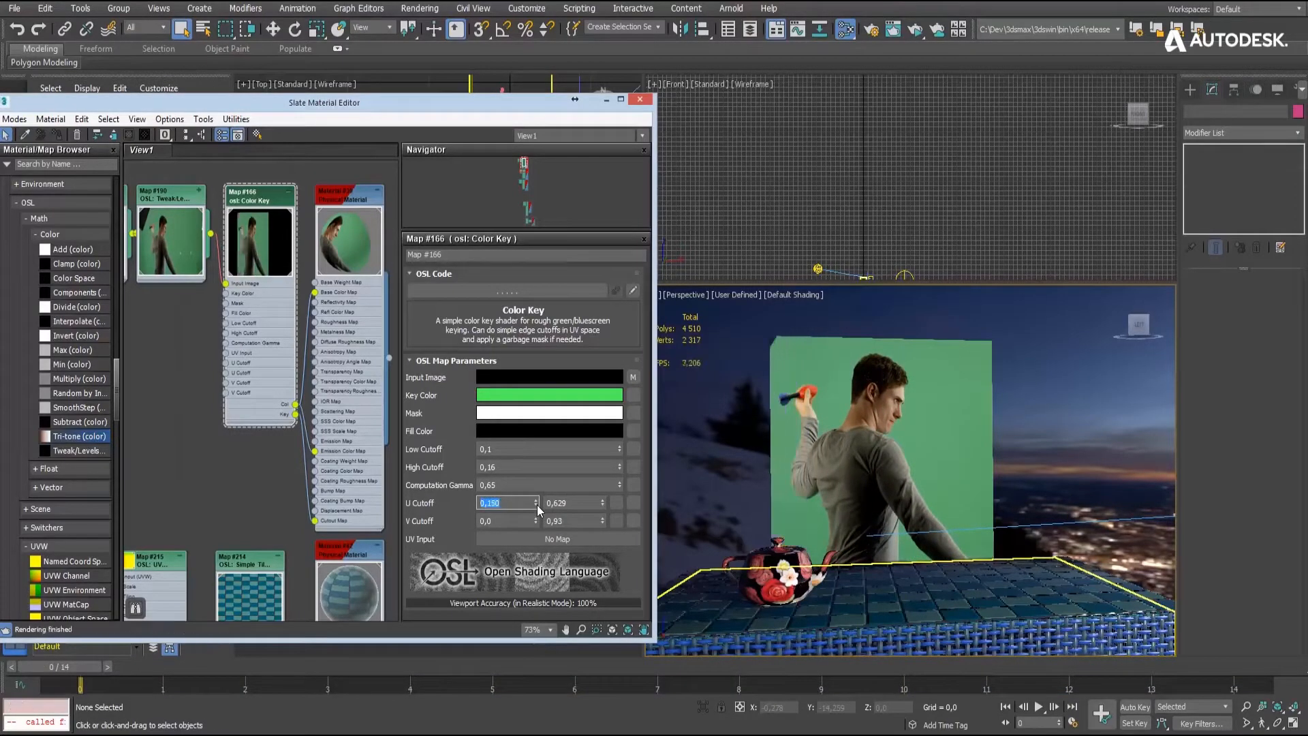
{"action": "left_click", "coordinate": [603, 522]}
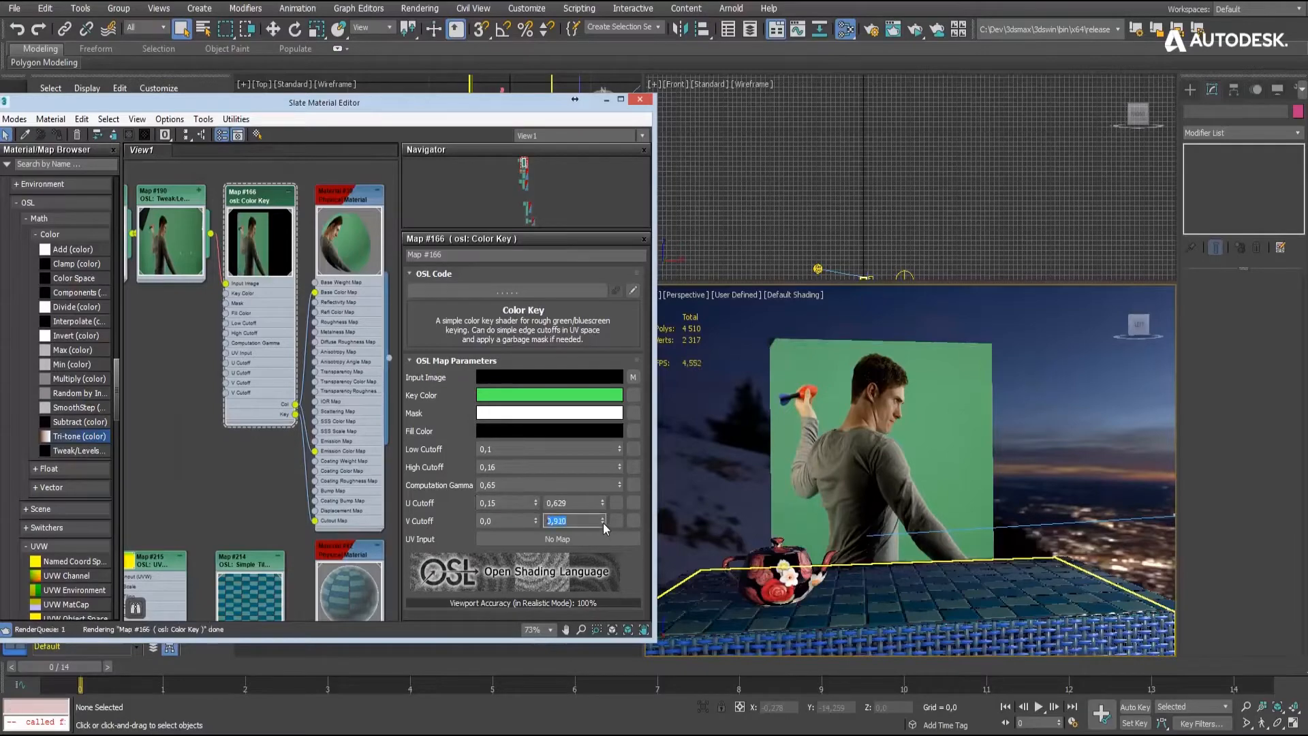
{"action": "left_click", "coordinate": [603, 523]}
{"action": "left_click", "coordinate": [603, 523]}
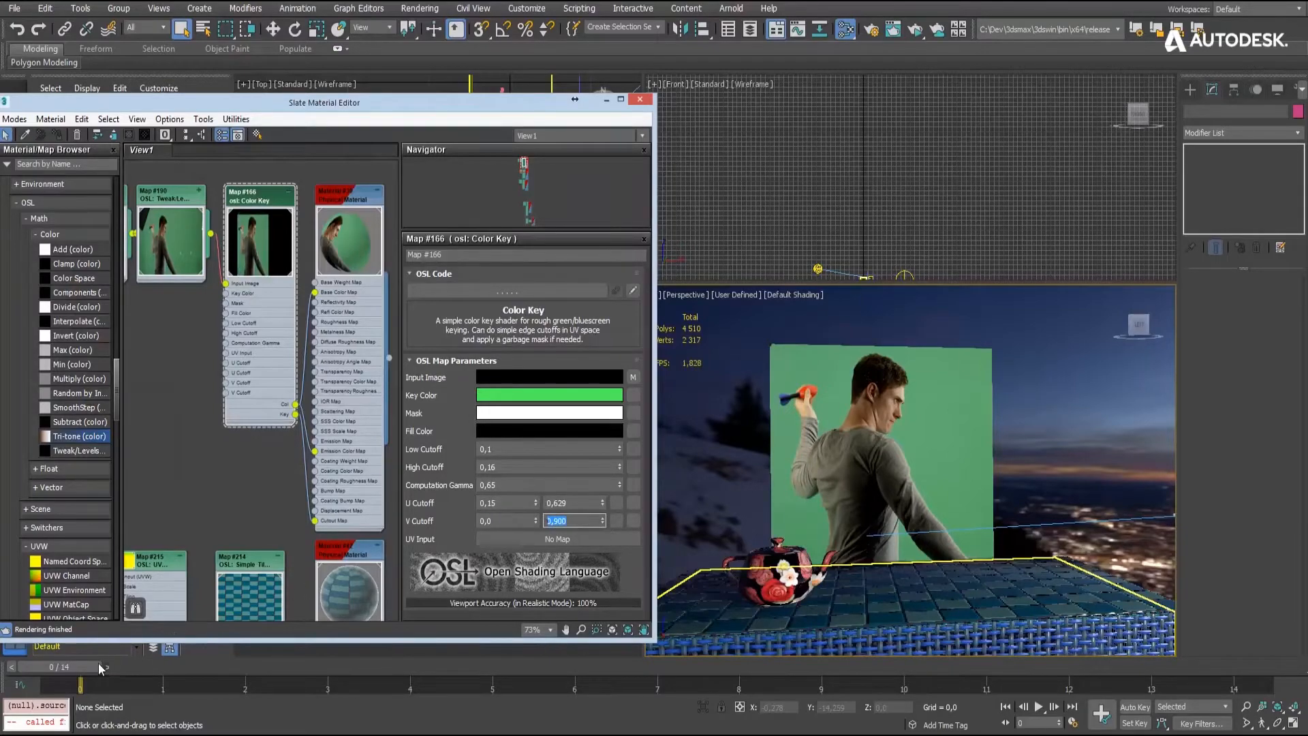
{"action": "left_click_drag", "start_coordinate": [76, 668], "coordinate": [31, 641]}
- Sample the footage's green background as the Color Key map's Key Color, giving red 0.078, green 0.282, blue 0.11
{"action": "left_click", "coordinate": [514, 400]}
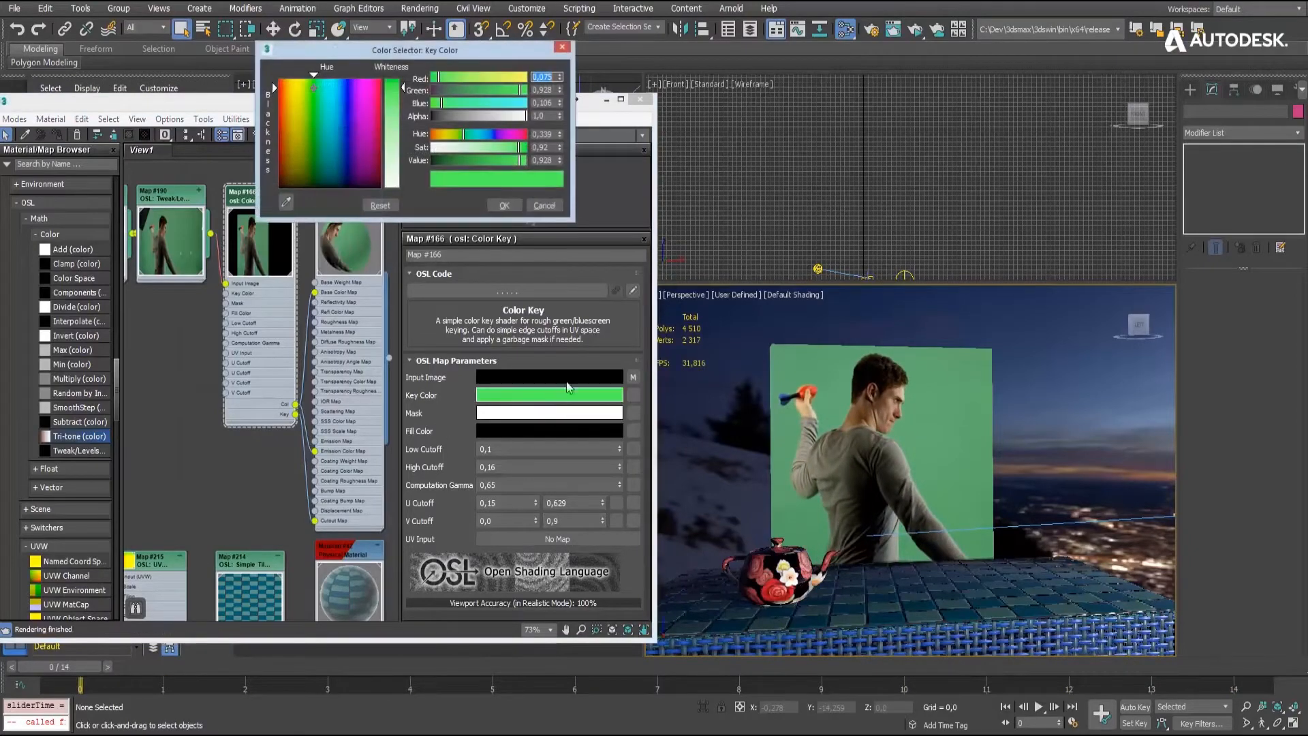
{"action": "left_click", "coordinate": [286, 202]}
{"action": "left_click", "coordinate": [177, 227]}
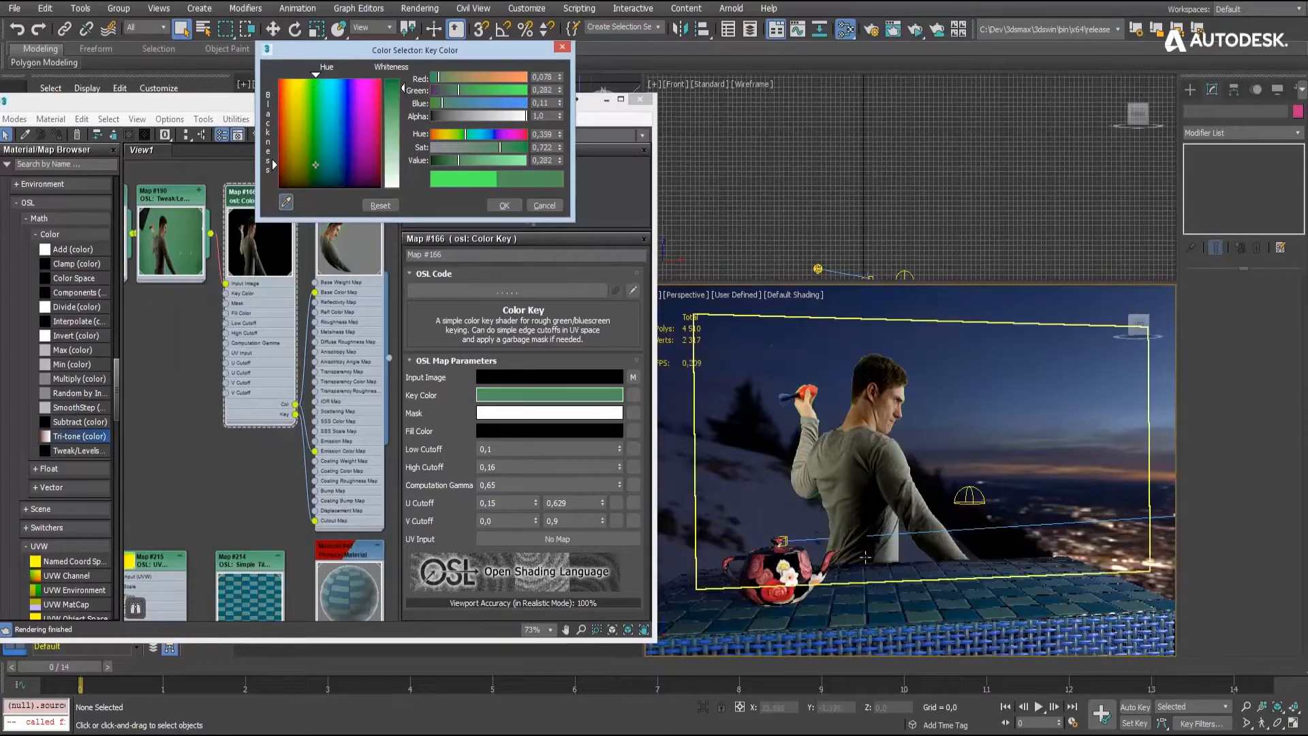
{"action": "middle_click_drag", "start_coordinate": [912, 496], "coordinate": [958, 492], "text": "alt"}
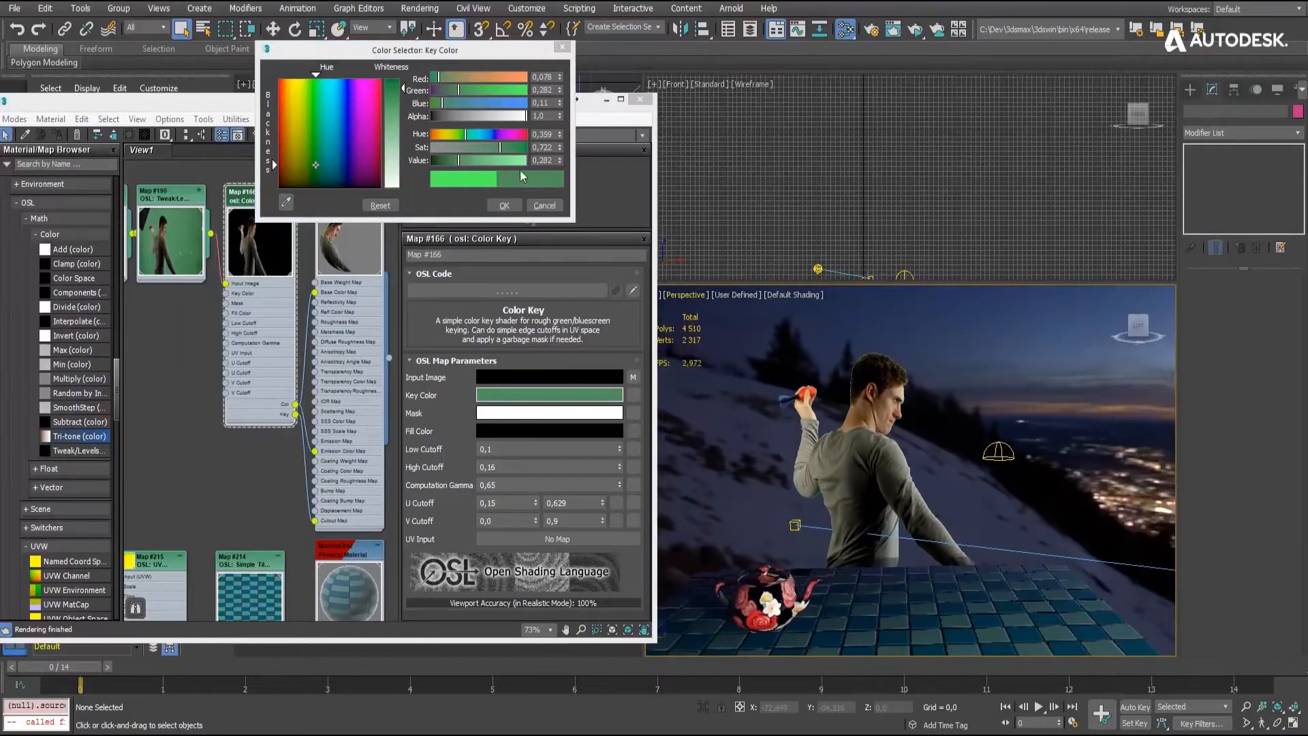
{"action": "left_click", "coordinate": [505, 206]}
{"action": "middle_click_drag", "start_coordinate": [835, 503], "coordinate": [793, 467], "text": "alt"}
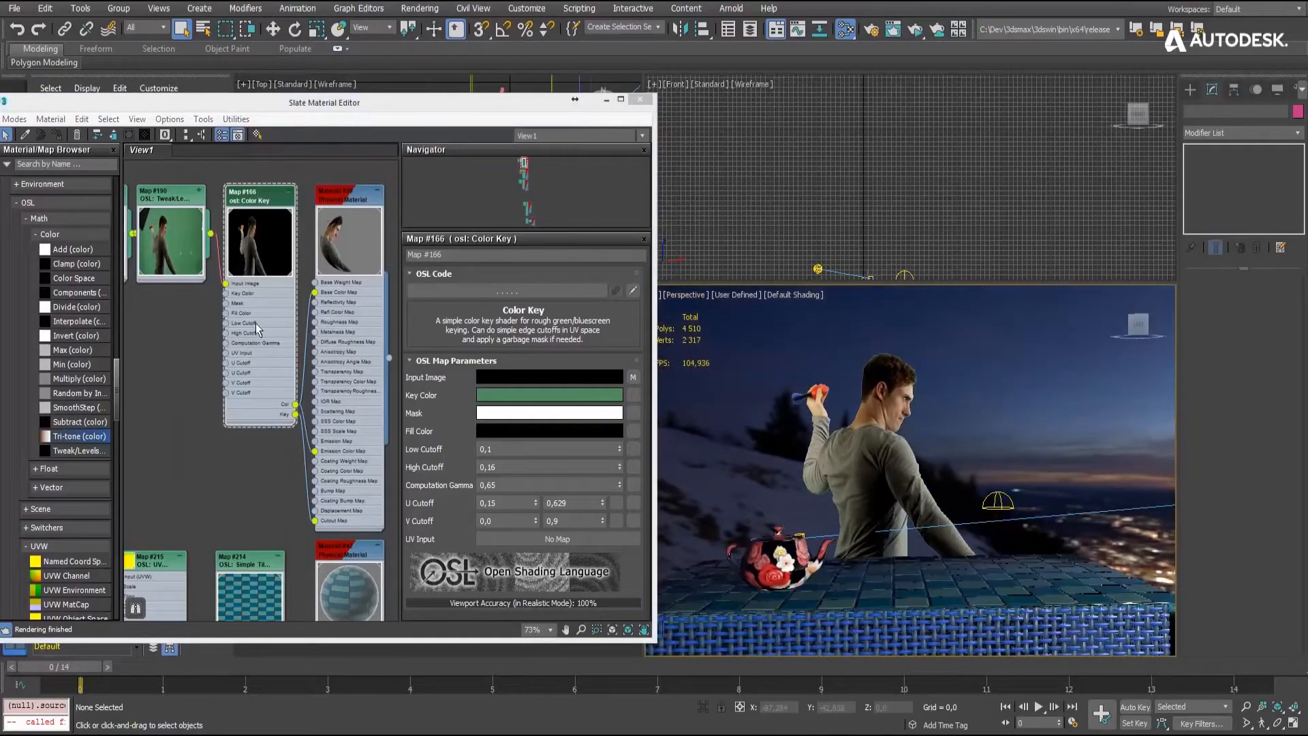
- Insert a Tri-tone OSL map between the Color Key's Col output and the material's Base Color Map, and open its parameters
{"action": "middle_click_drag", "start_coordinate": [255, 326], "coordinate": [170, 343]}
{"action": "left_click_drag", "start_coordinate": [264, 218], "coordinate": [353, 218]}
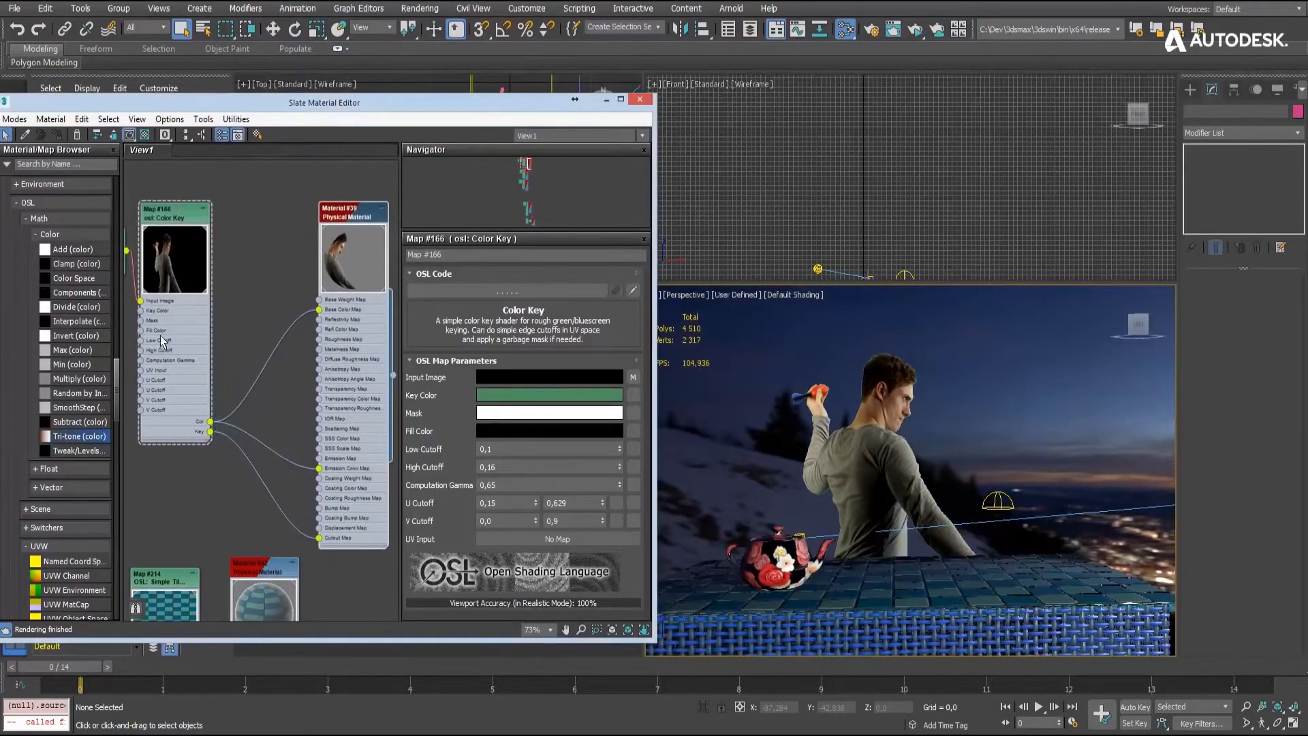
{"action": "left_click_drag", "start_coordinate": [76, 440], "coordinate": [263, 305]}
{"action": "left_click", "coordinate": [286, 375]}
{"action": "double_click", "coordinate": [263, 305]}
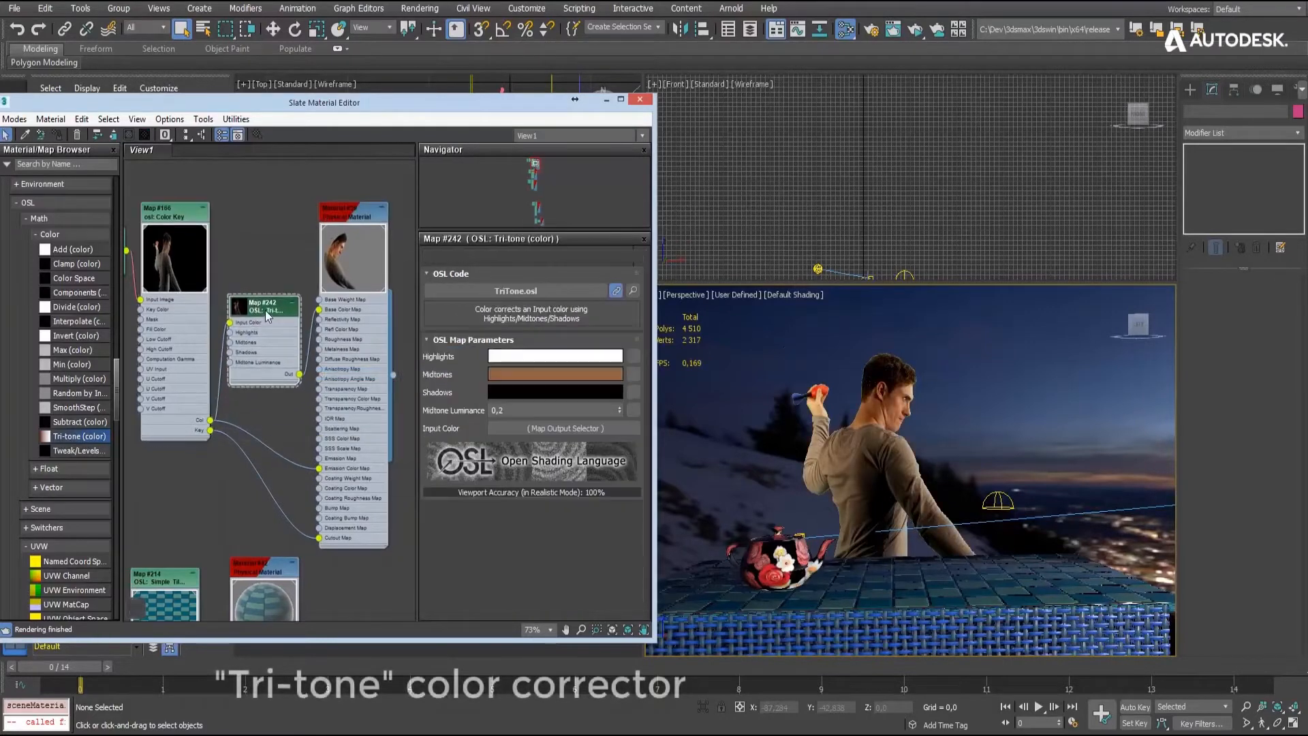
- Set the Tri-tone map's Midtones to the dark blue sampled from the background, red 0.012, green 0.016, blue 0.047
{"action": "left_click", "coordinate": [516, 380]}
{"action": "left_click", "coordinate": [287, 203]}
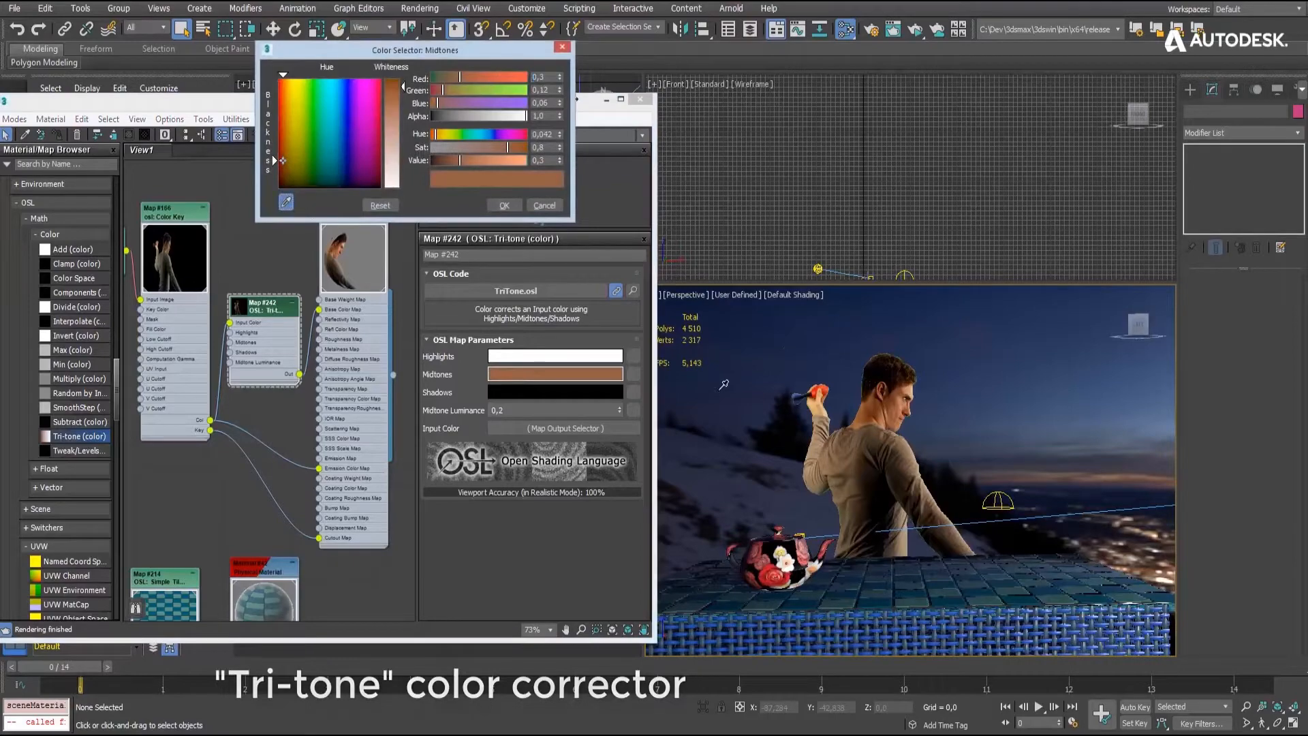
{"action": "left_click", "coordinate": [769, 389]}
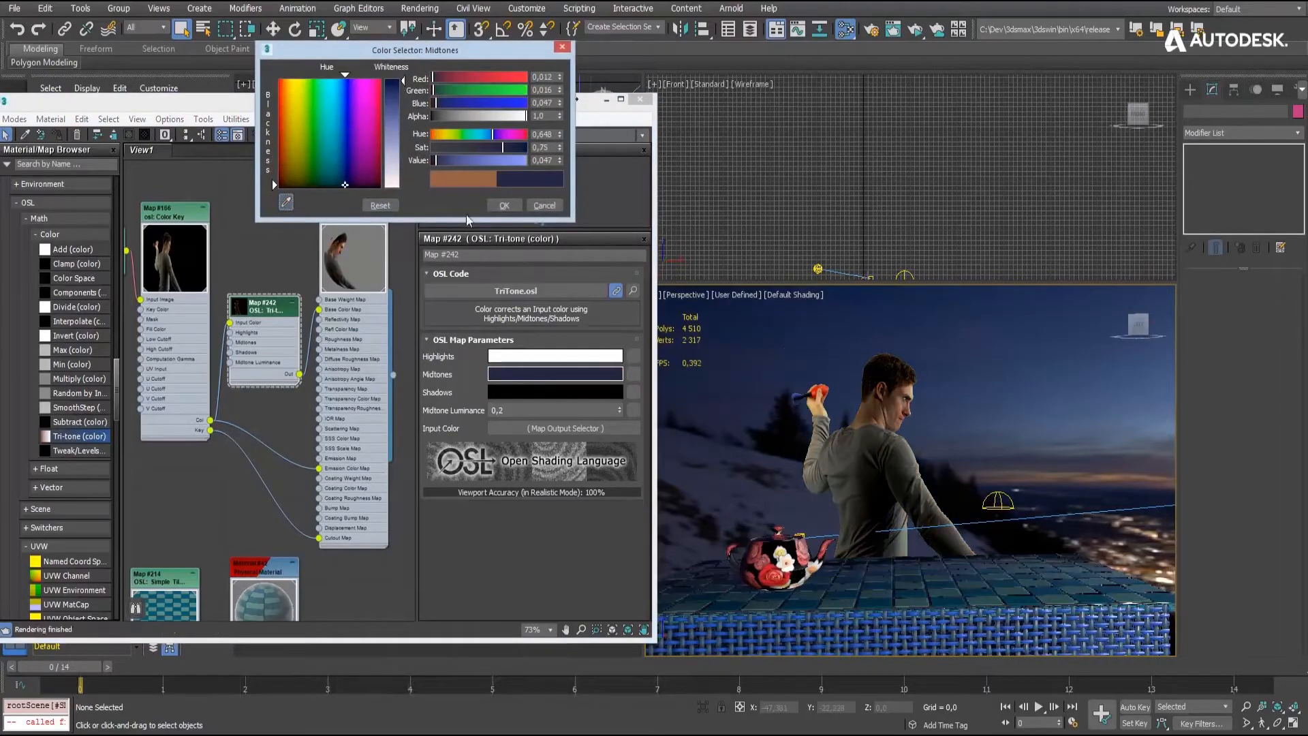
{"action": "left_click", "coordinate": [504, 205]}
- Set the Tri-tone map's Highlights to the sky blue sampled from the background, red 0.137, green 0.208, blue 0.314
{"action": "left_click", "coordinate": [537, 357]}
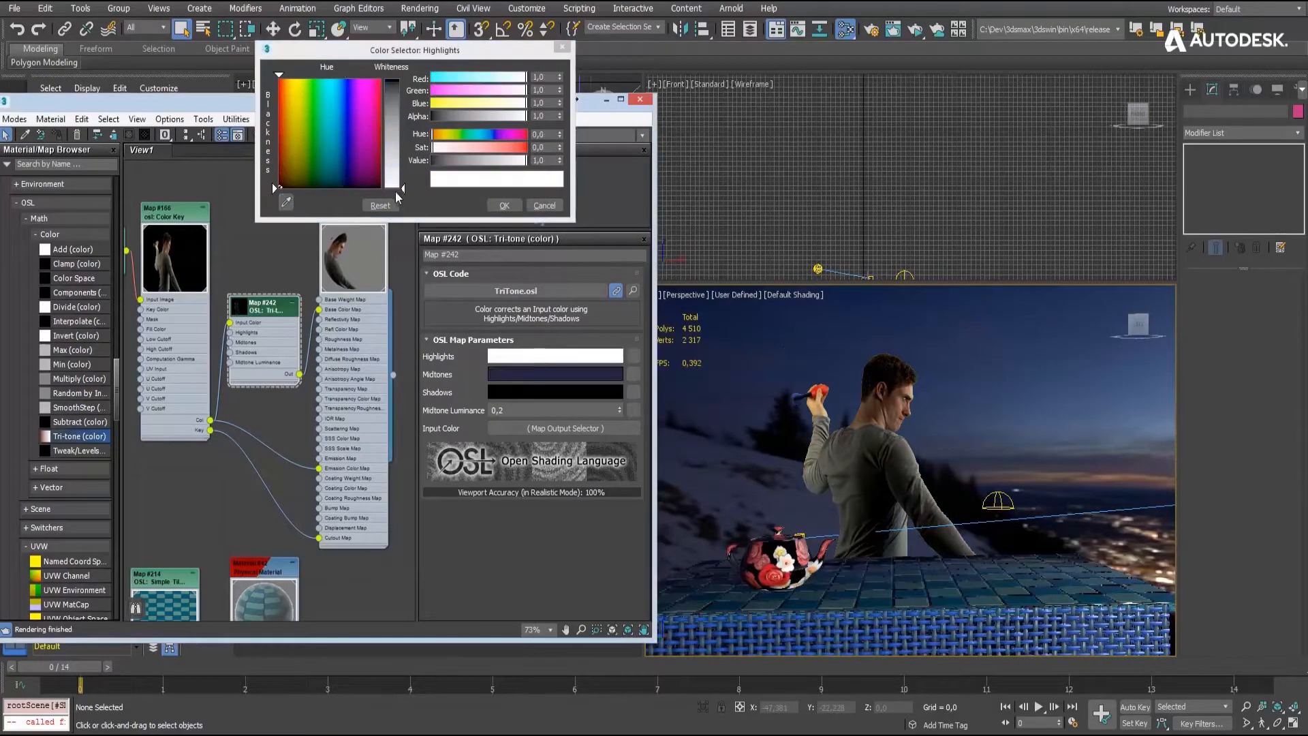
{"action": "left_click", "coordinate": [286, 202]}
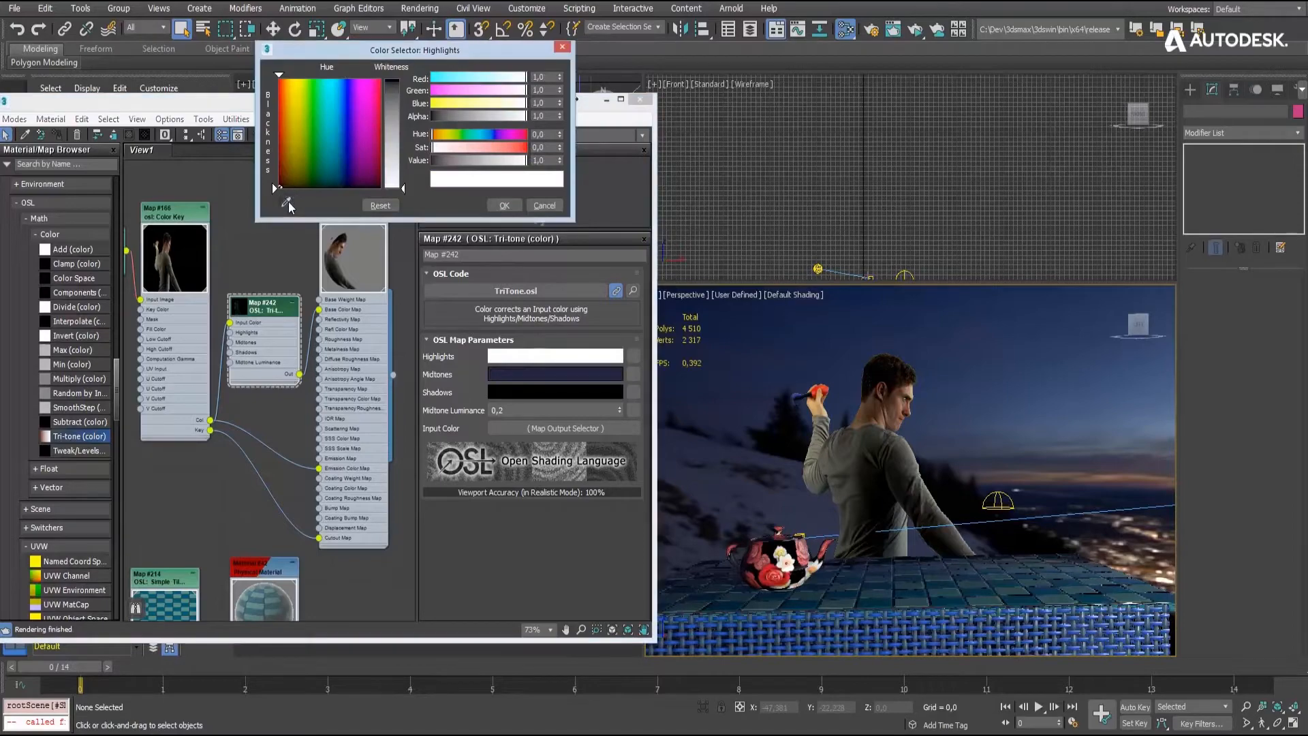
{"action": "left_click", "coordinate": [1167, 432]}
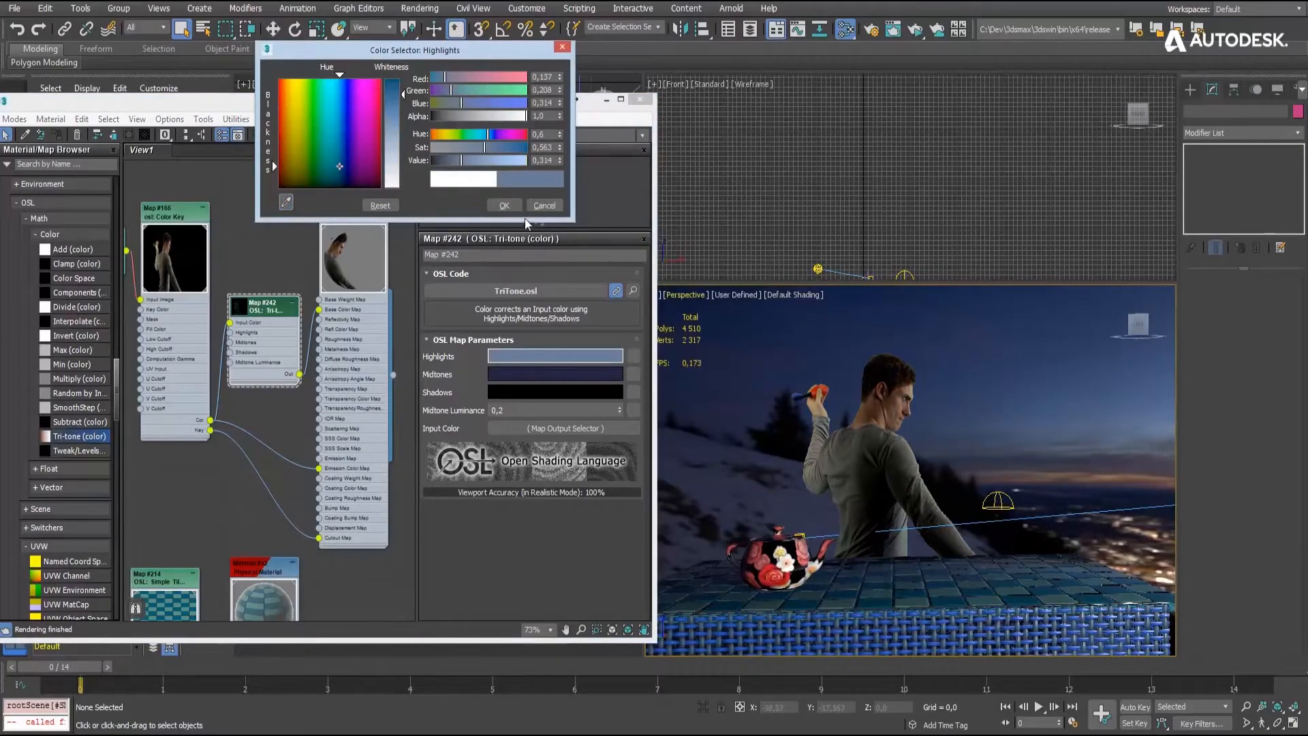
{"action": "left_click", "coordinate": [505, 205]}
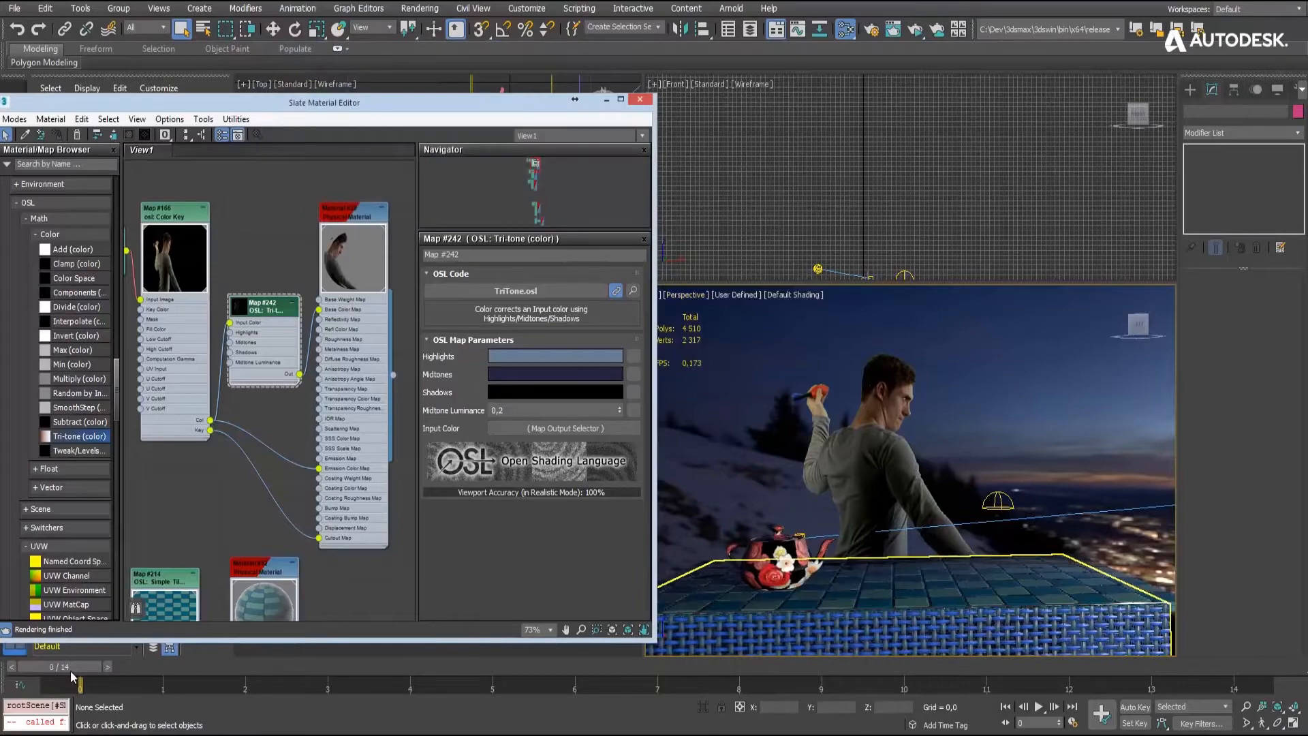
- Preview the keyed actor's animation in the viewport and start an ActiveShade rendering of the scene
{"action": "left_click_drag", "start_coordinate": [70, 670], "coordinate": [831, 657]}
{"action": "key", "text": "slash"}
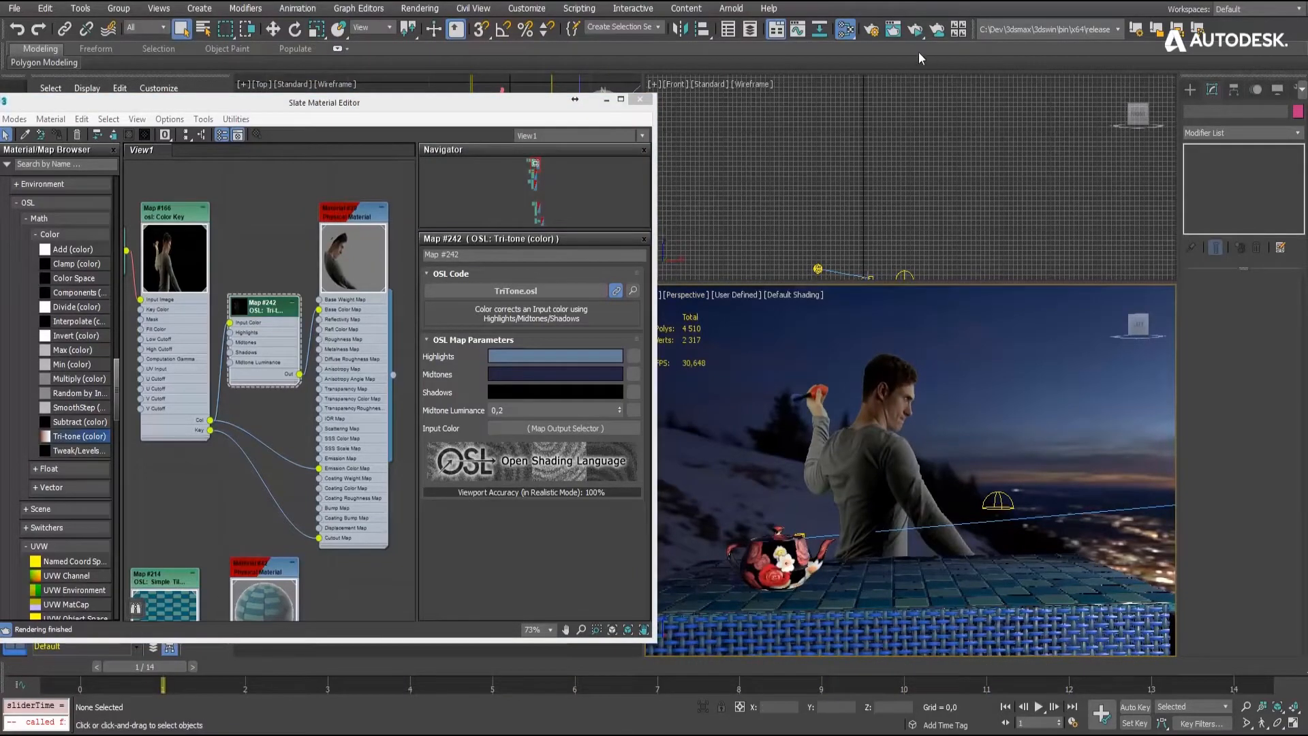
{"action": "left_click", "coordinate": [911, 31]}
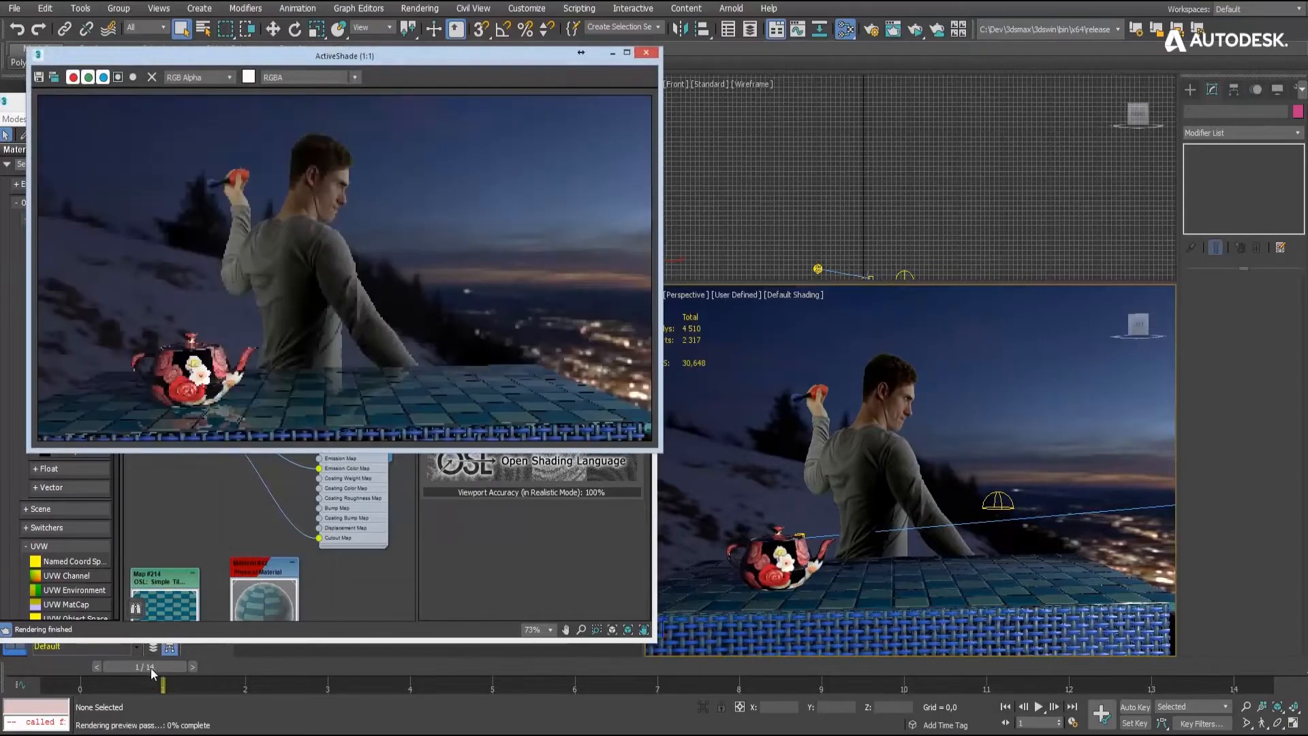
- Scrub and play the animation to examine the composite in ActiveShade, finishing at frame 8
{"action": "left_click_drag", "start_coordinate": [148, 671], "coordinate": [913, 666]}
{"action": "left_click", "coordinate": [1040, 709]}
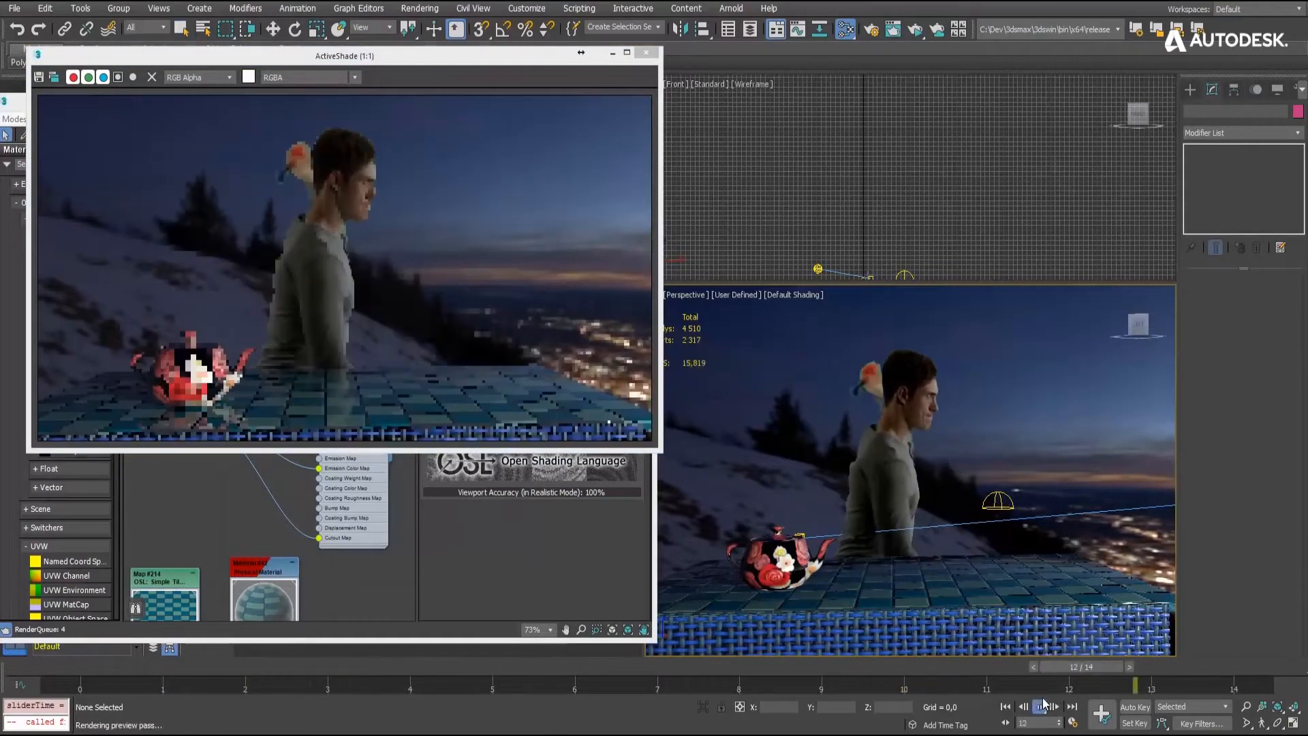
{"action": "left_click", "coordinate": [1041, 708]}
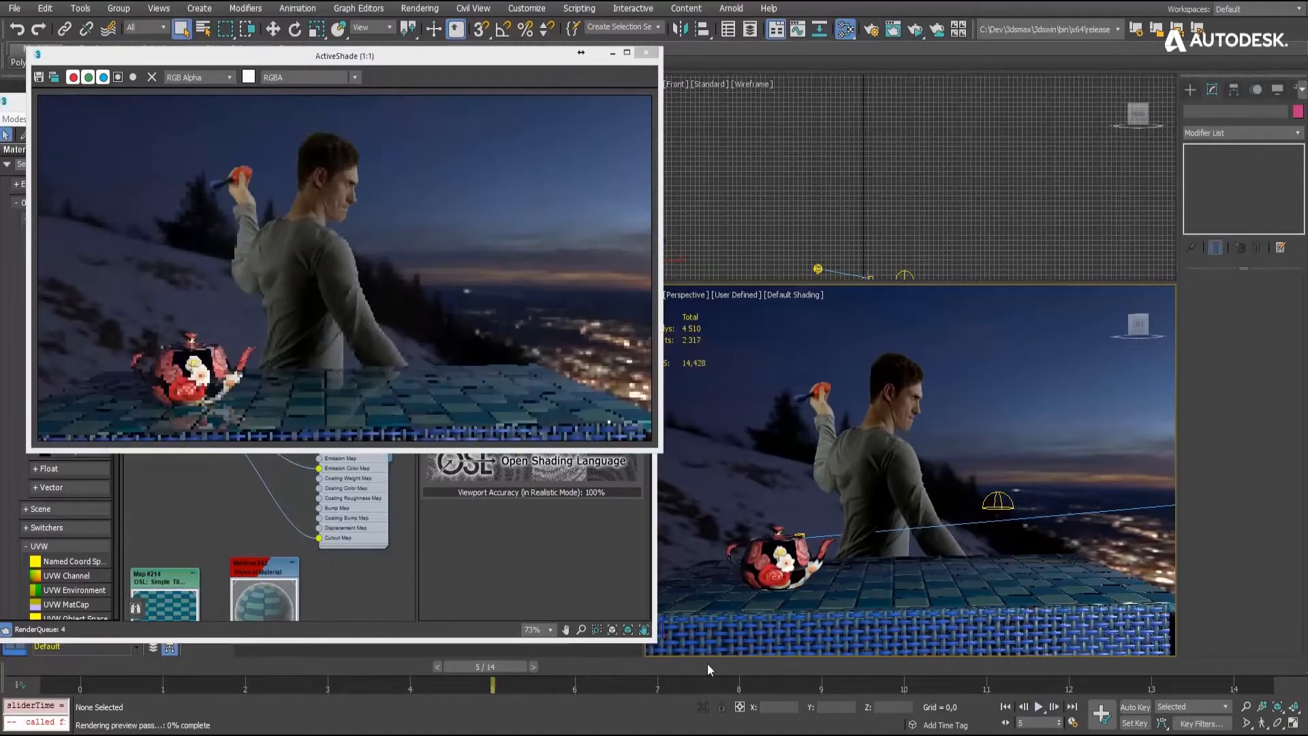
{"action": "left_click_drag", "start_coordinate": [698, 669], "coordinate": [826, 667]}
{"action": "left_click_drag", "start_coordinate": [934, 667], "coordinate": [741, 669]}
- Bring the tabletop tiles into close view and open the parameters of their Simple Tiles OSL map
{"action": "middle_click_drag", "start_coordinate": [938, 544], "coordinate": [933, 498], "text": "alt"}
{"action": "scroll", "coordinate": [920, 587], "scroll_direction": "up", "scroll_amount": 5}
{"action": "middle_click_drag", "start_coordinate": [921, 599], "coordinate": [906, 551]}
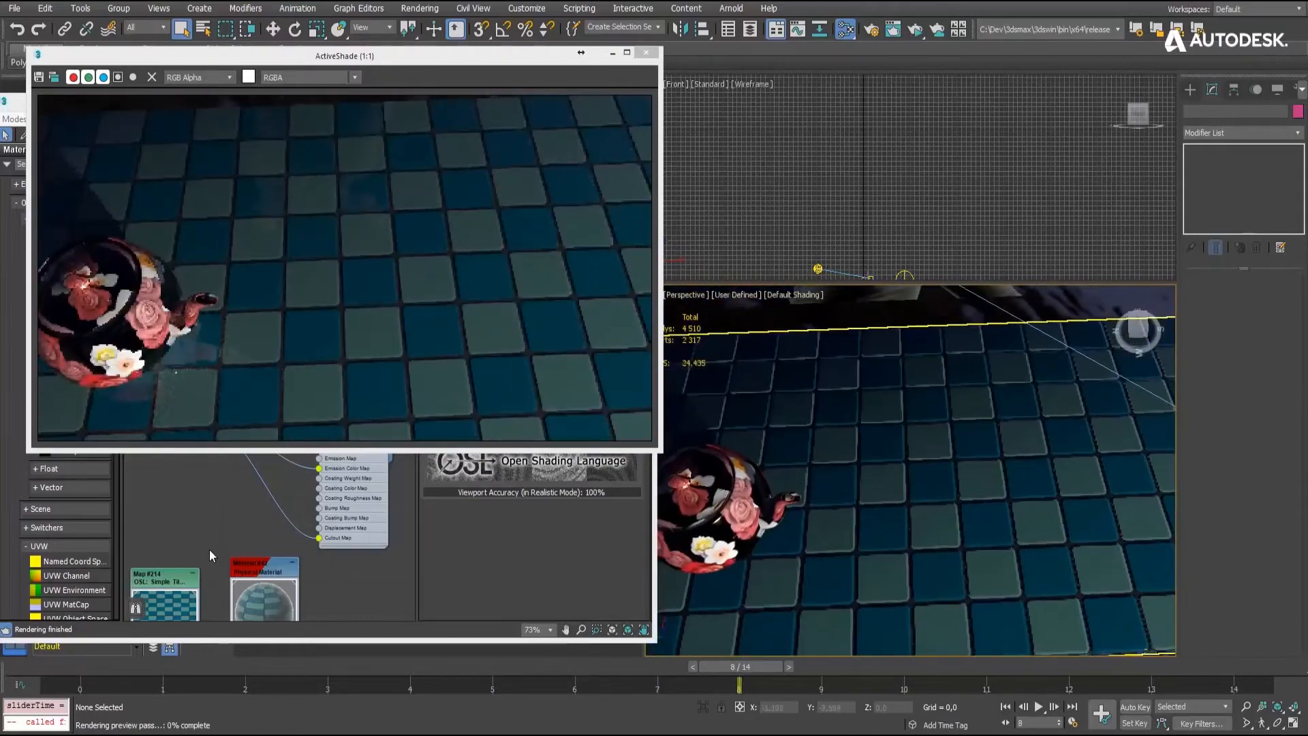
{"action": "middle_click_drag", "start_coordinate": [214, 561], "coordinate": [275, 196]}
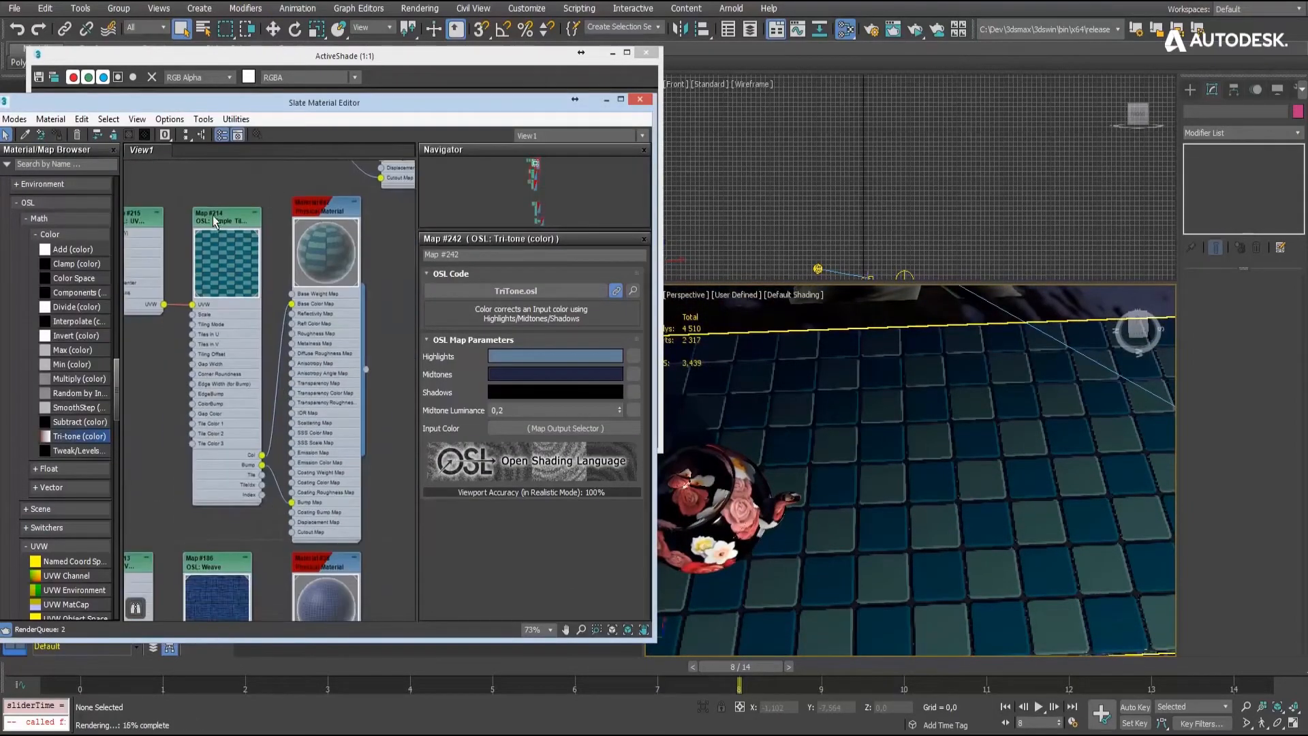
{"action": "double_click", "coordinate": [214, 221]}
{"action": "left_click_drag", "start_coordinate": [465, 508], "coordinate": [462, 447]}
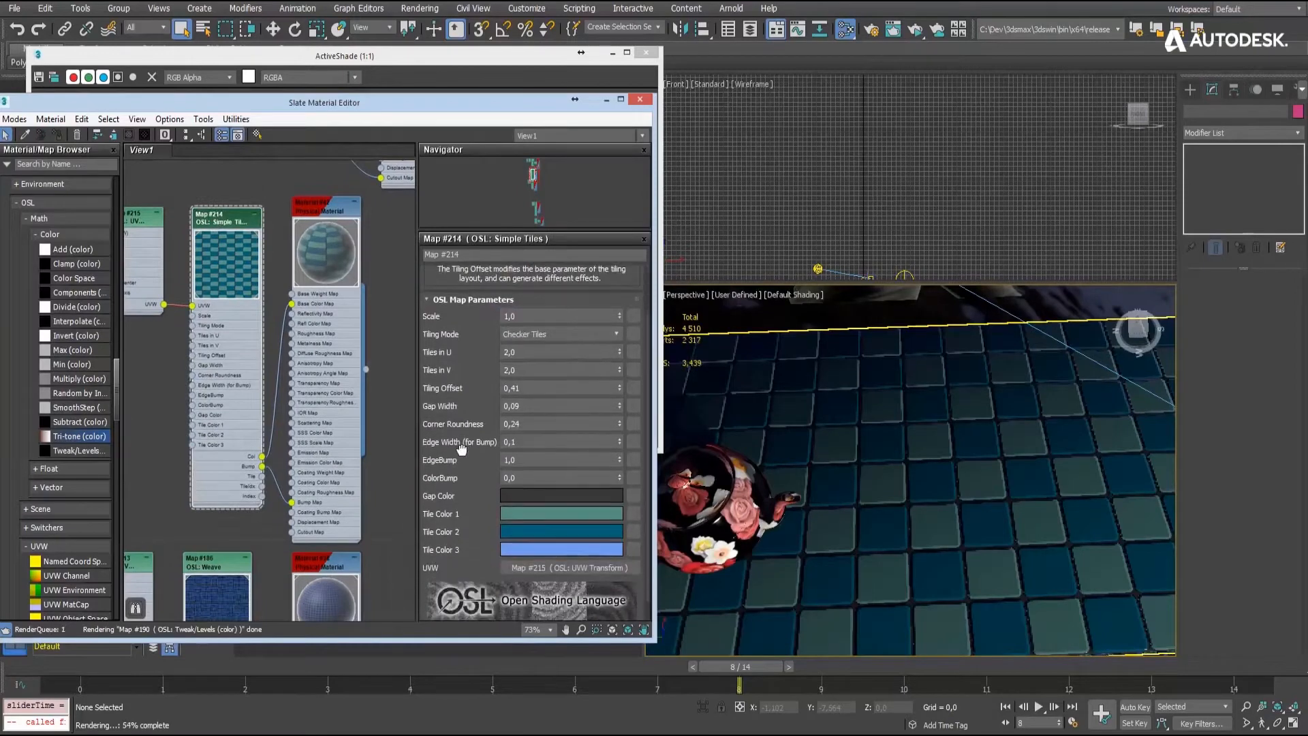
- Try the Running/Stack Bond, English Bond and Fine Running/Stack Bond tiling modes on the Simple Tiles map
{"action": "left_click", "coordinate": [555, 334]}
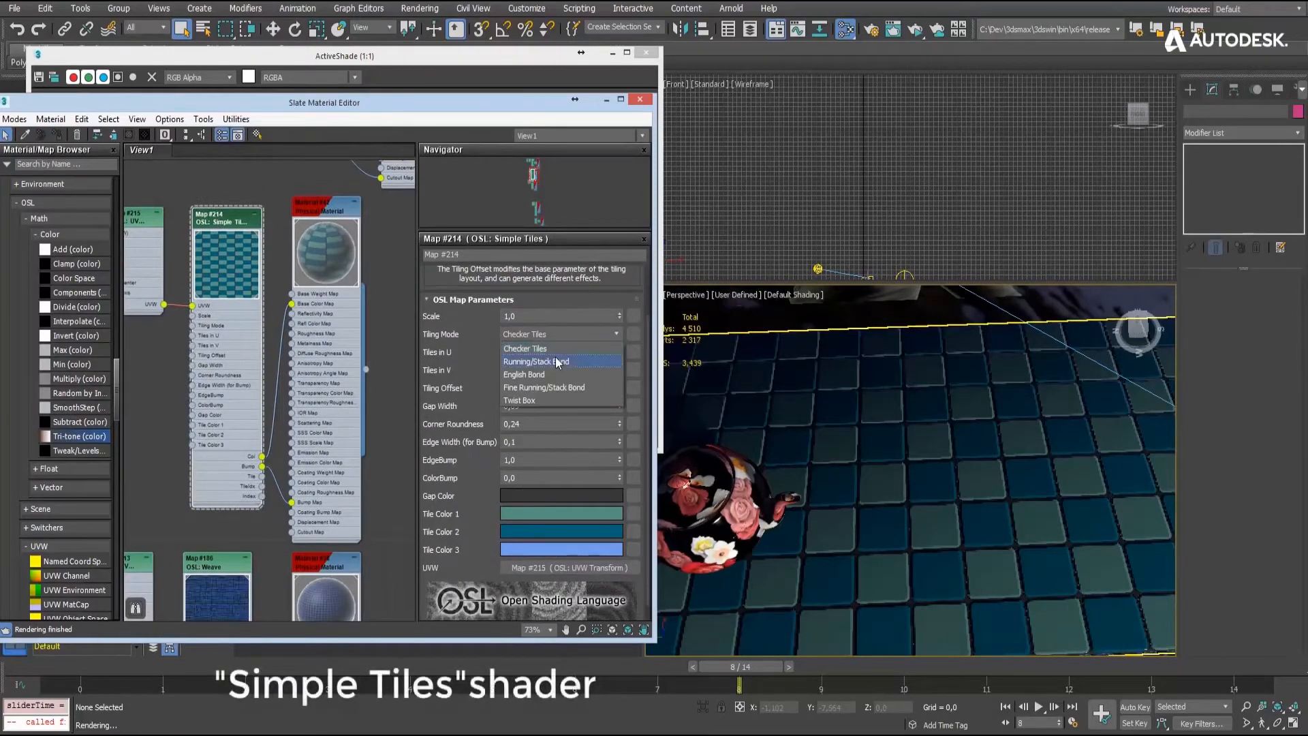
{"action": "left_click", "coordinate": [557, 354]}
{"action": "left_click", "coordinate": [583, 332]}
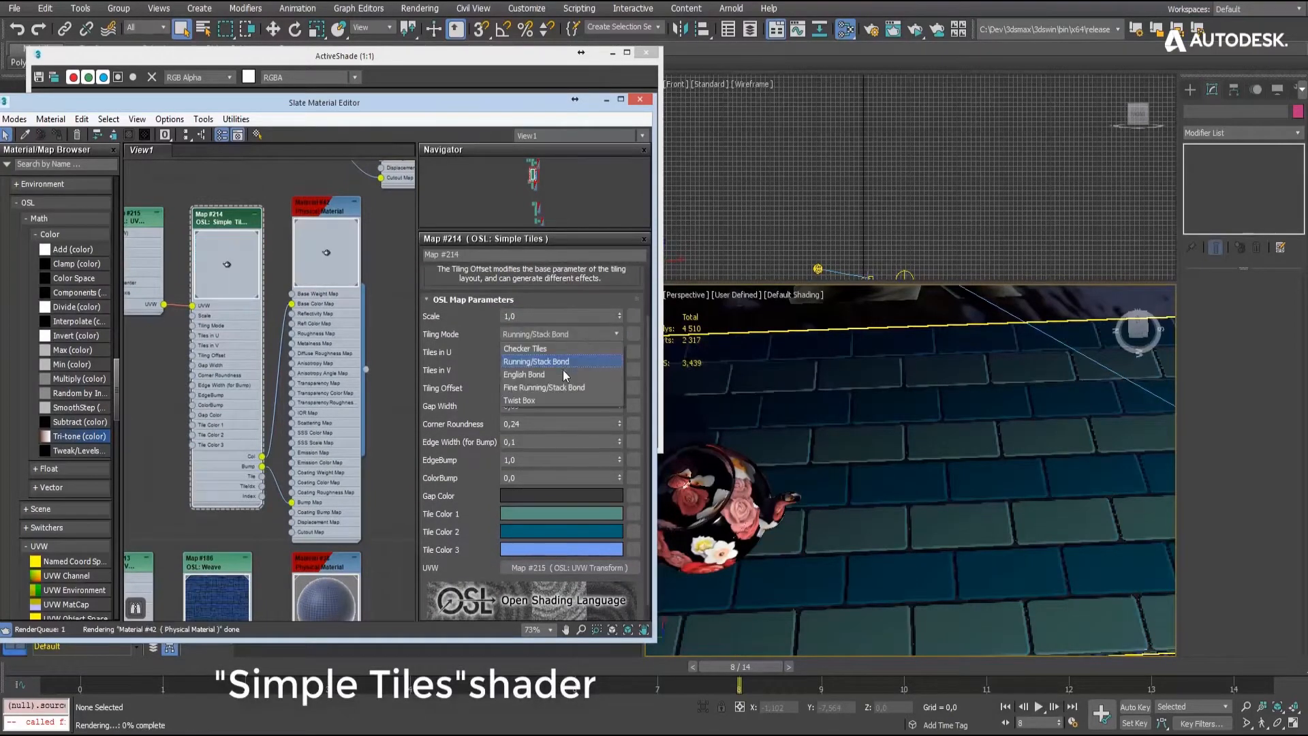
{"action": "left_click", "coordinate": [563, 370]}
{"action": "left_click", "coordinate": [580, 329]}
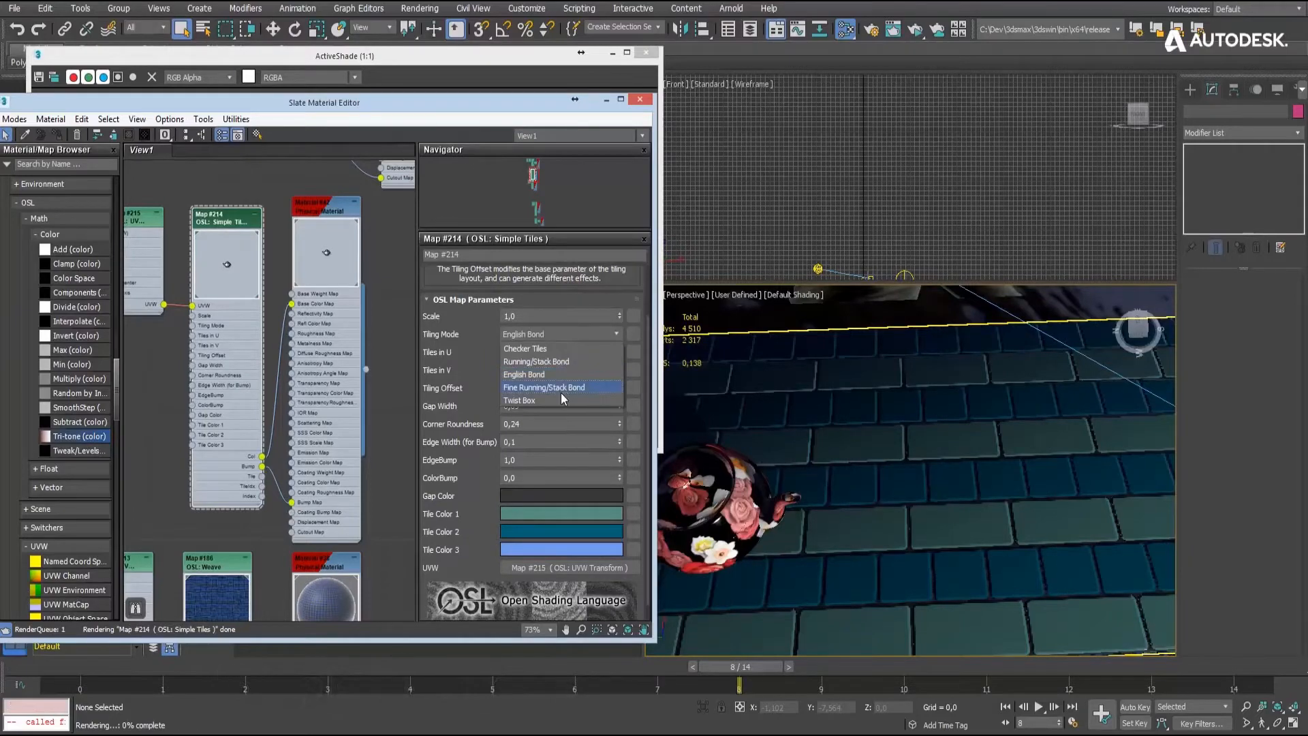
{"action": "left_click", "coordinate": [561, 393]}
- Set the Simple Tiles map's Tiling Mode to Twist Box and its Tiling Offset to 0.43
{"action": "left_click", "coordinate": [573, 330]}
{"action": "left_click", "coordinate": [548, 402]}
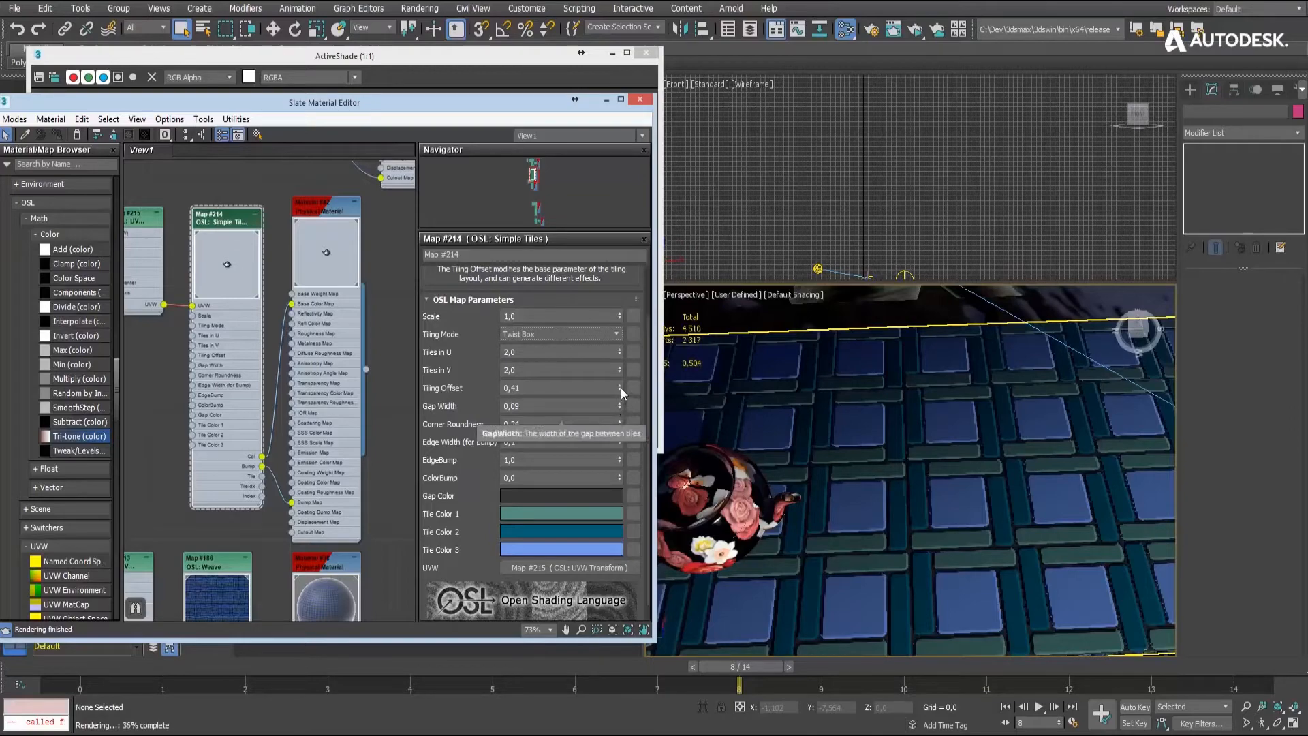
{"action": "left_click_drag", "start_coordinate": [620, 387], "coordinate": [619, 392]}
{"action": "scroll", "coordinate": [859, 470], "scroll_direction": "up", "scroll_amount": 5}
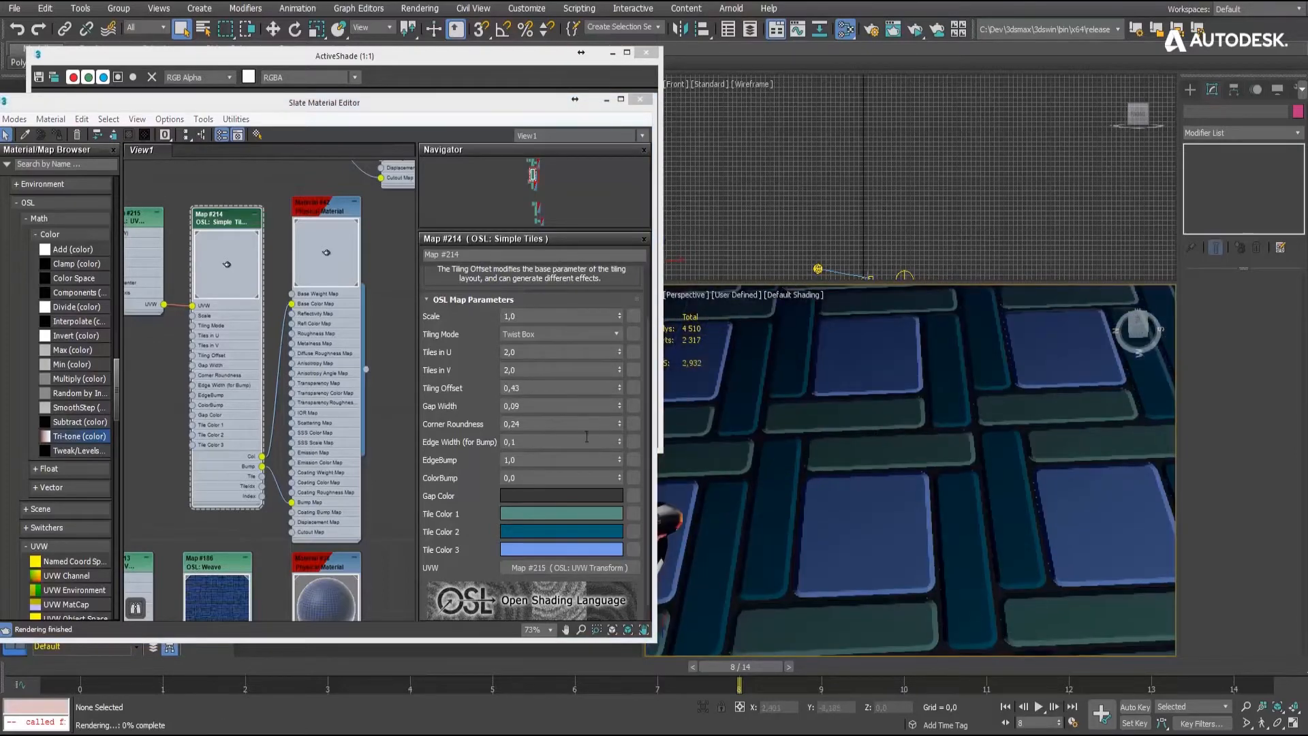
- Set the Simple Tiles map's Gap Width to 0.0, Corner Roundness to 0.35 and bump Edge Width to 0.08, and render the tiles in ActiveShade
{"action": "left_click_drag", "start_coordinate": [619, 404], "coordinate": [615, 464]}
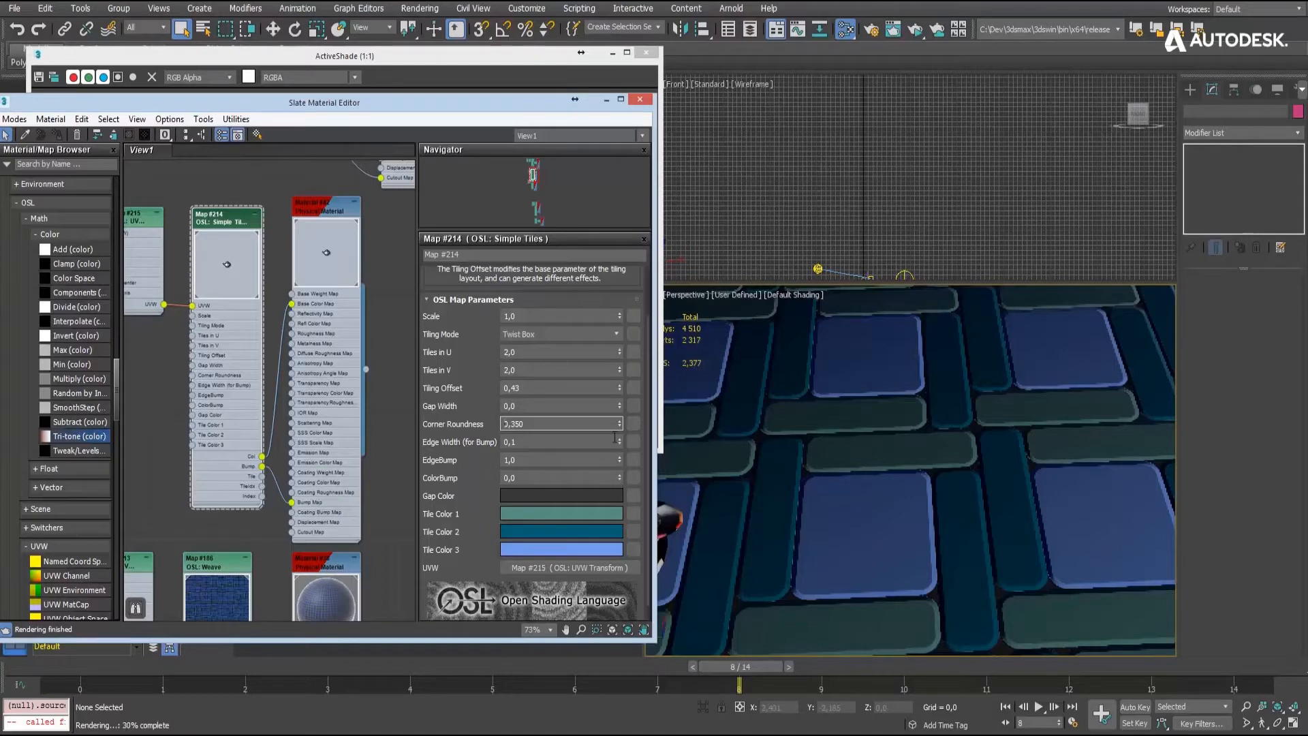
{"action": "left_click_drag", "start_coordinate": [620, 451], "coordinate": [619, 444]}
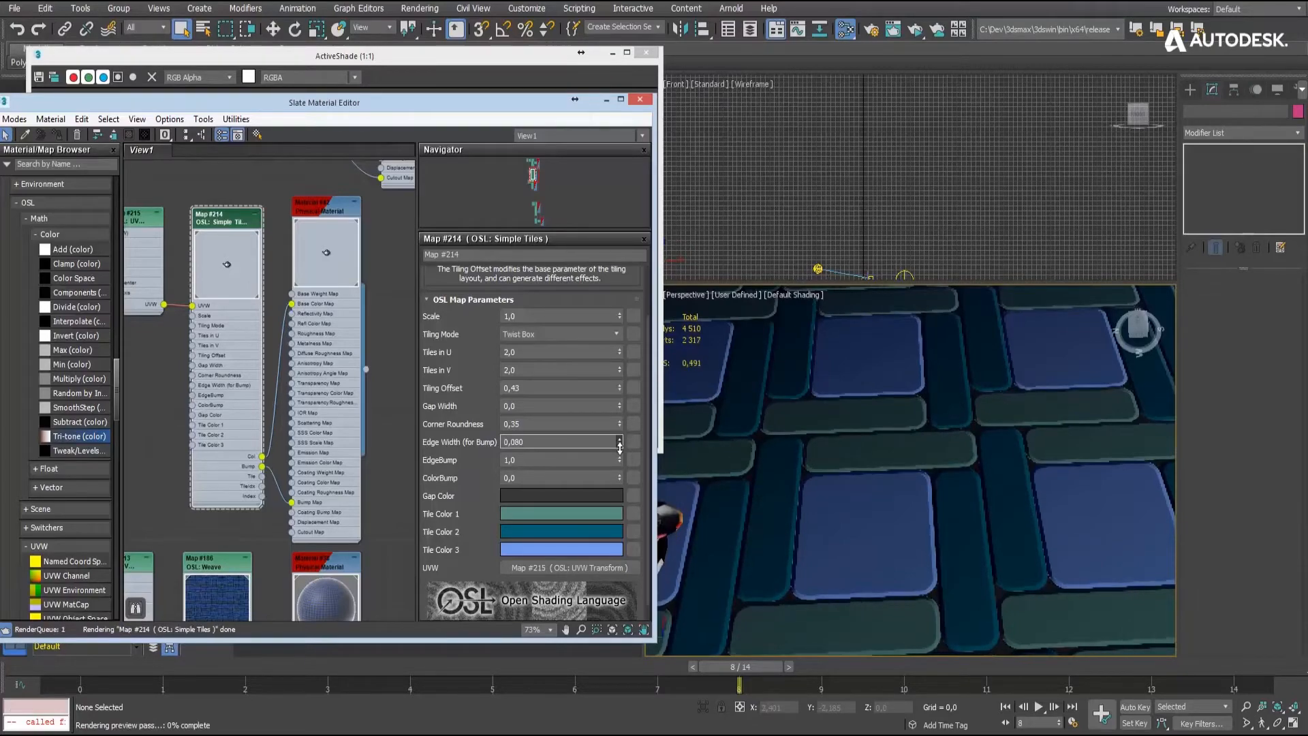
{"action": "mouse_move", "coordinate": [883, 471]}
{"action": "middle_mouse_down", "text": "alt"}
{"action": "mouse_move", "coordinate": [896, 485]}
{"action": "mouse_move", "coordinate": [892, 469]}
{"action": "middle_mouse_up", "text": "alt"}
{"action": "scroll", "coordinate": [897, 479], "scroll_direction": "down", "scroll_amount": 3}
{"action": "left_click", "coordinate": [917, 31]}
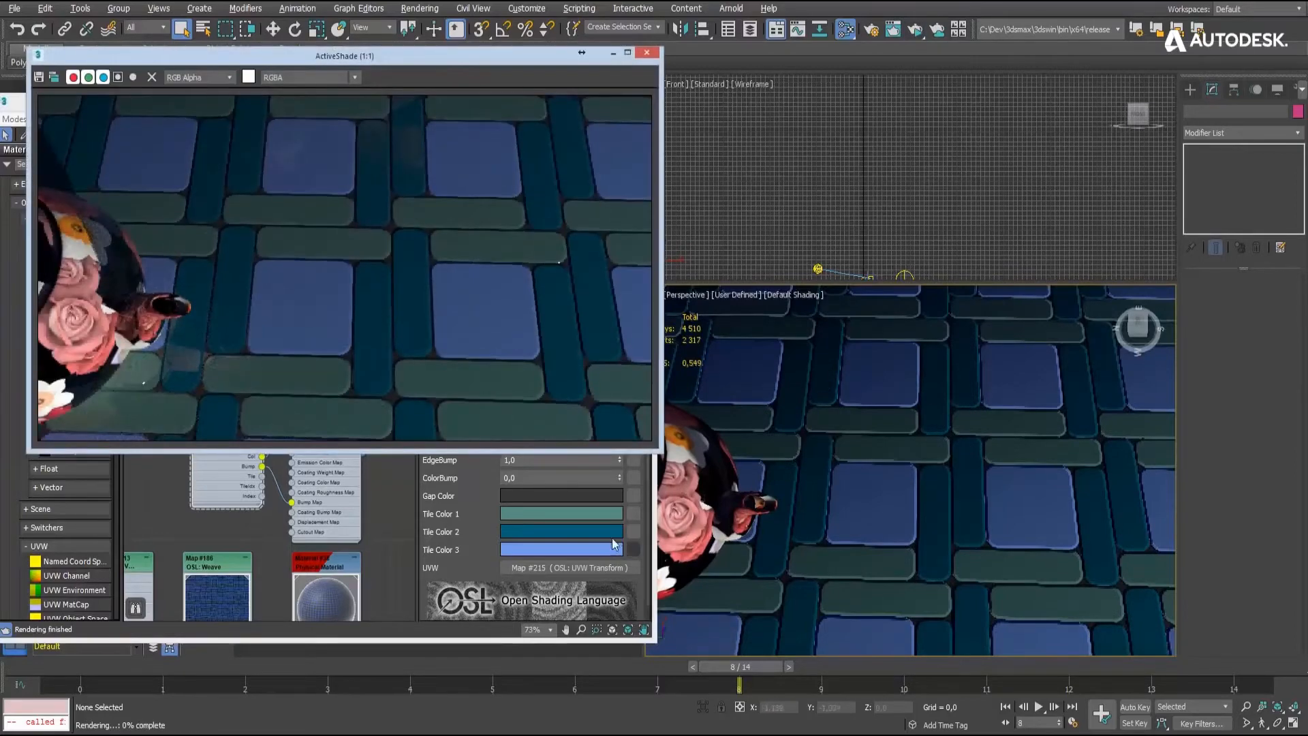
- Change the Simple Tiles map's Tile Color 2 to a lighter blue with saturation 0.871 and value 0.619, and close the ActiveShade render
{"action": "left_click", "coordinate": [557, 533]}
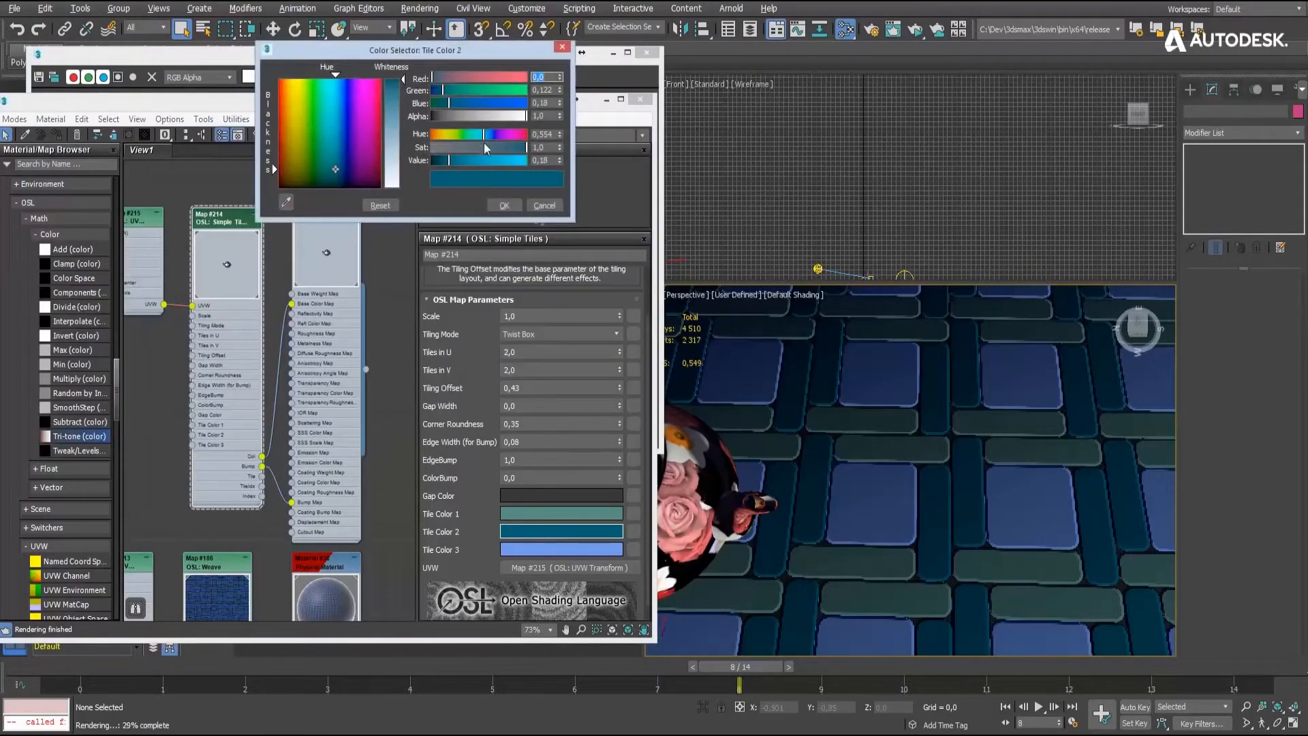
{"action": "left_click_drag", "start_coordinate": [481, 165], "coordinate": [512, 165]}
{"action": "left_click", "coordinate": [256, 56]}
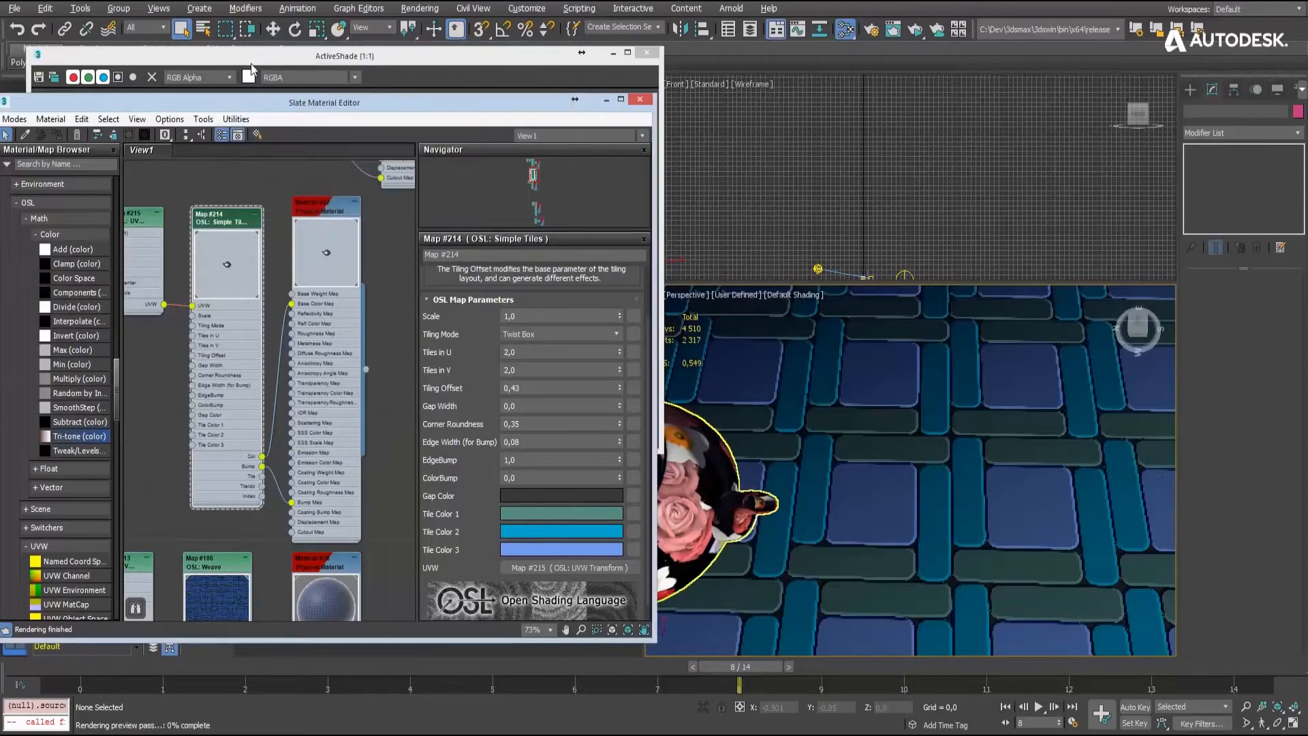
{"action": "left_click_drag", "start_coordinate": [255, 56], "coordinate": [809, 29]}
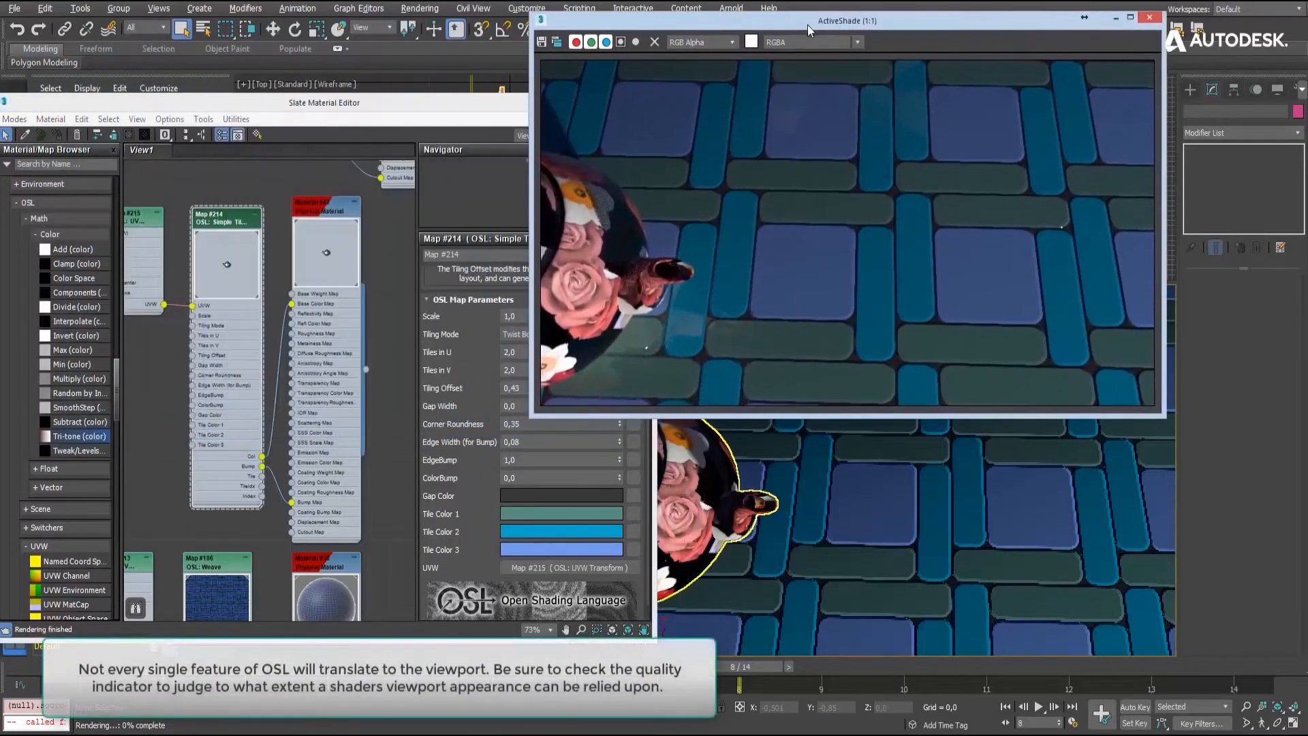
{"action": "left_click", "coordinate": [564, 530]}
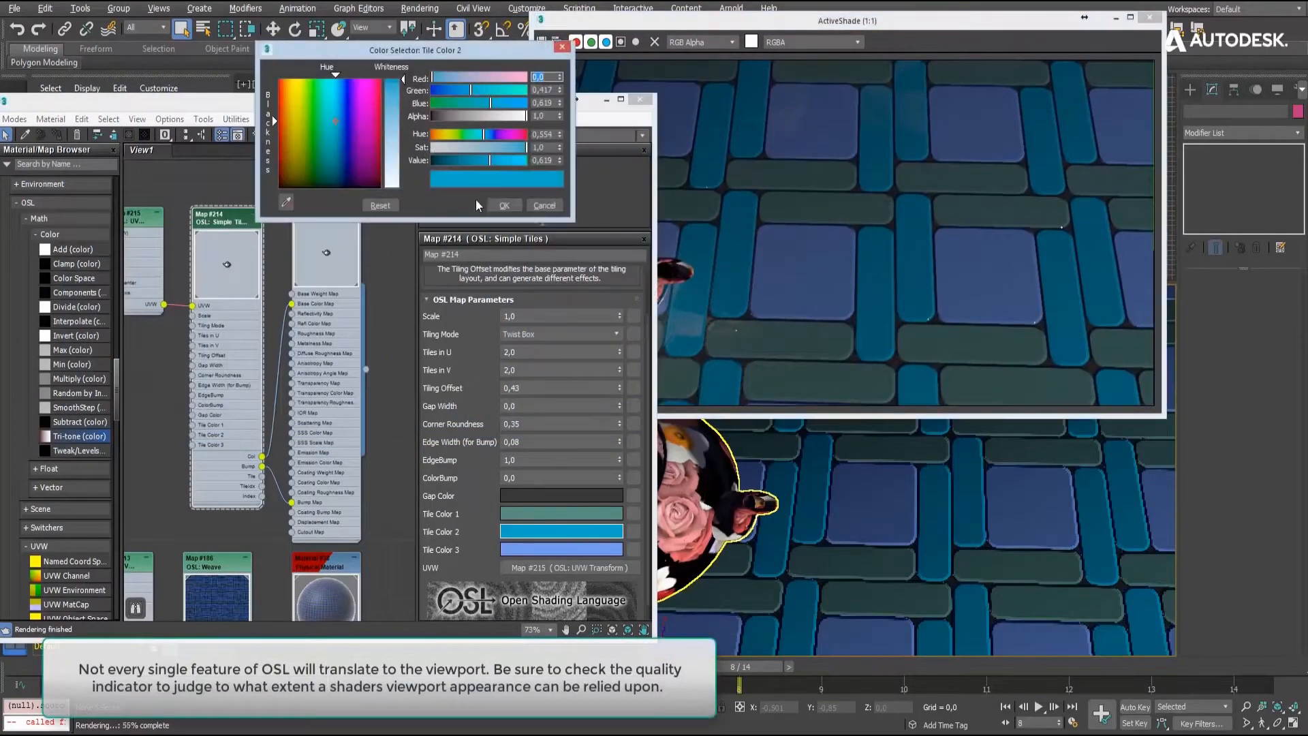
{"action": "left_click_drag", "start_coordinate": [500, 153], "coordinate": [515, 157]}
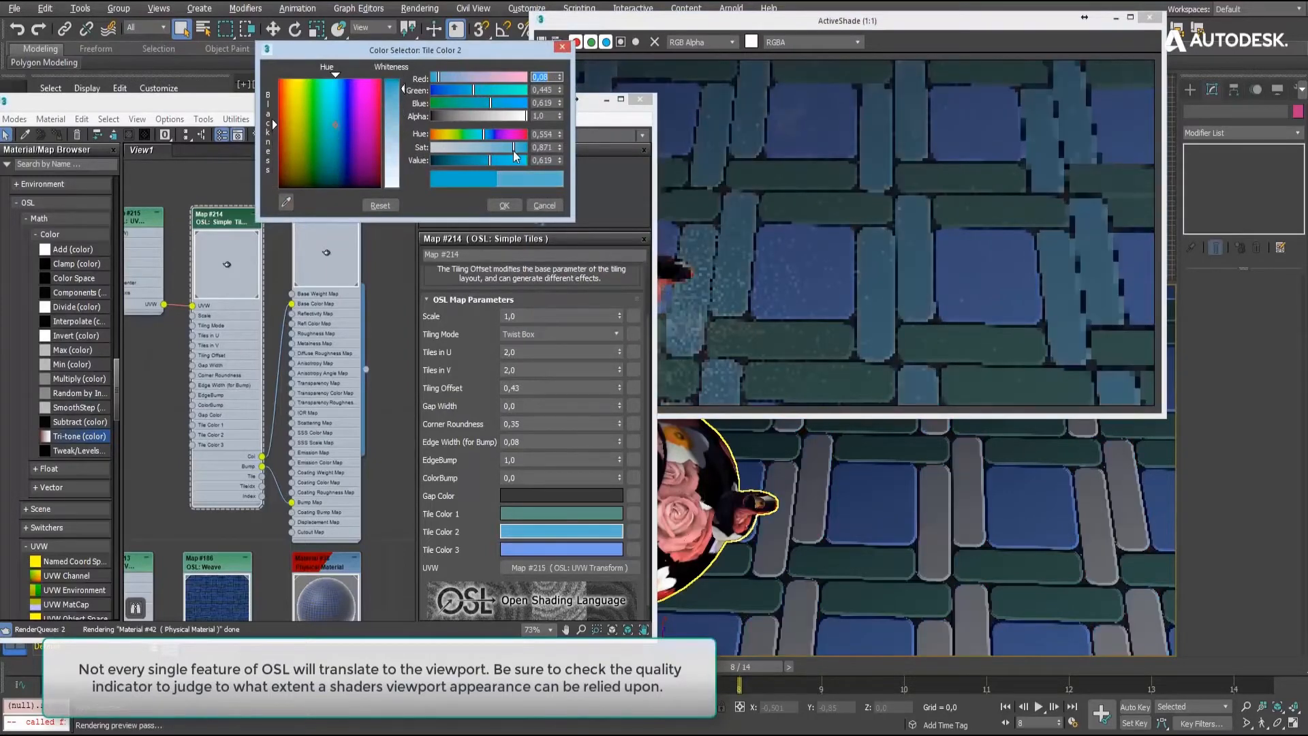
{"action": "left_click", "coordinate": [504, 205]}
{"action": "left_click", "coordinate": [1149, 18]}
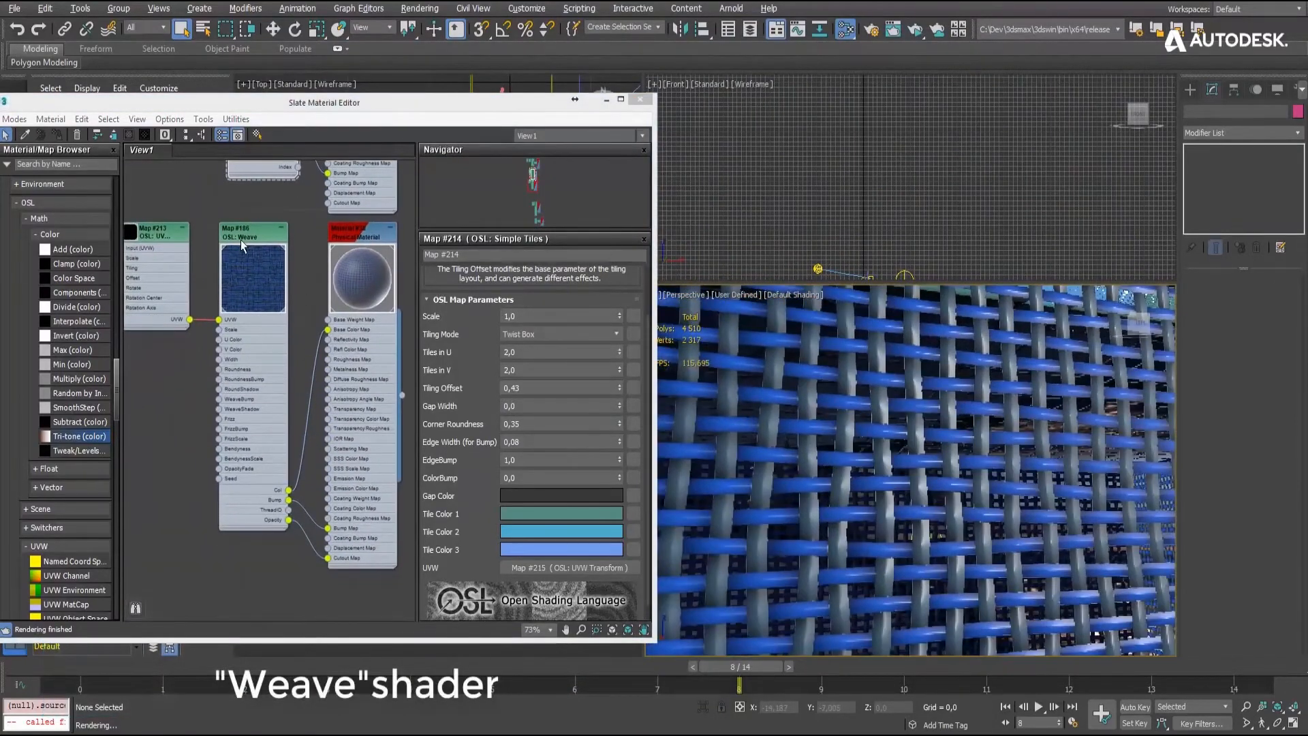
- Set the Weave OSL map's Width to 0.21 and render the woven surface in ActiveShade
{"action": "double_click", "coordinate": [243, 245]}
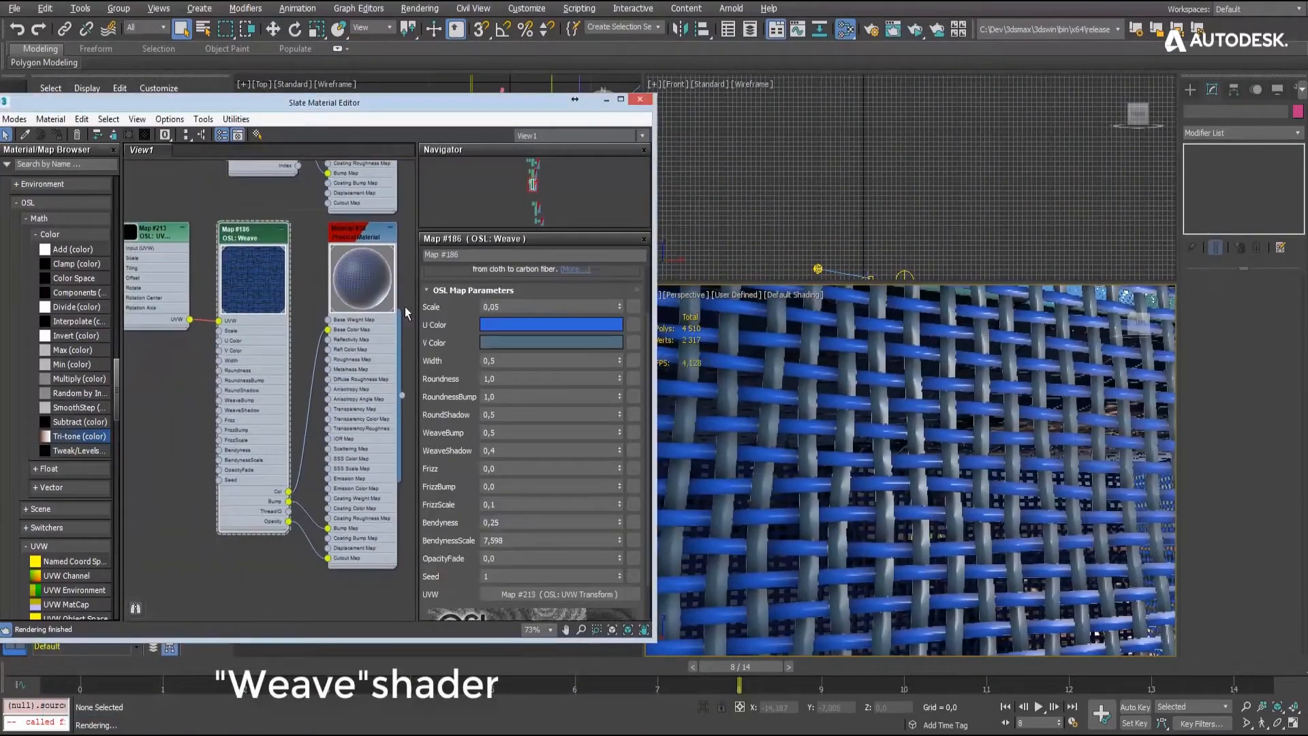
{"action": "left_click_drag", "start_coordinate": [619, 424], "coordinate": [620, 444]}
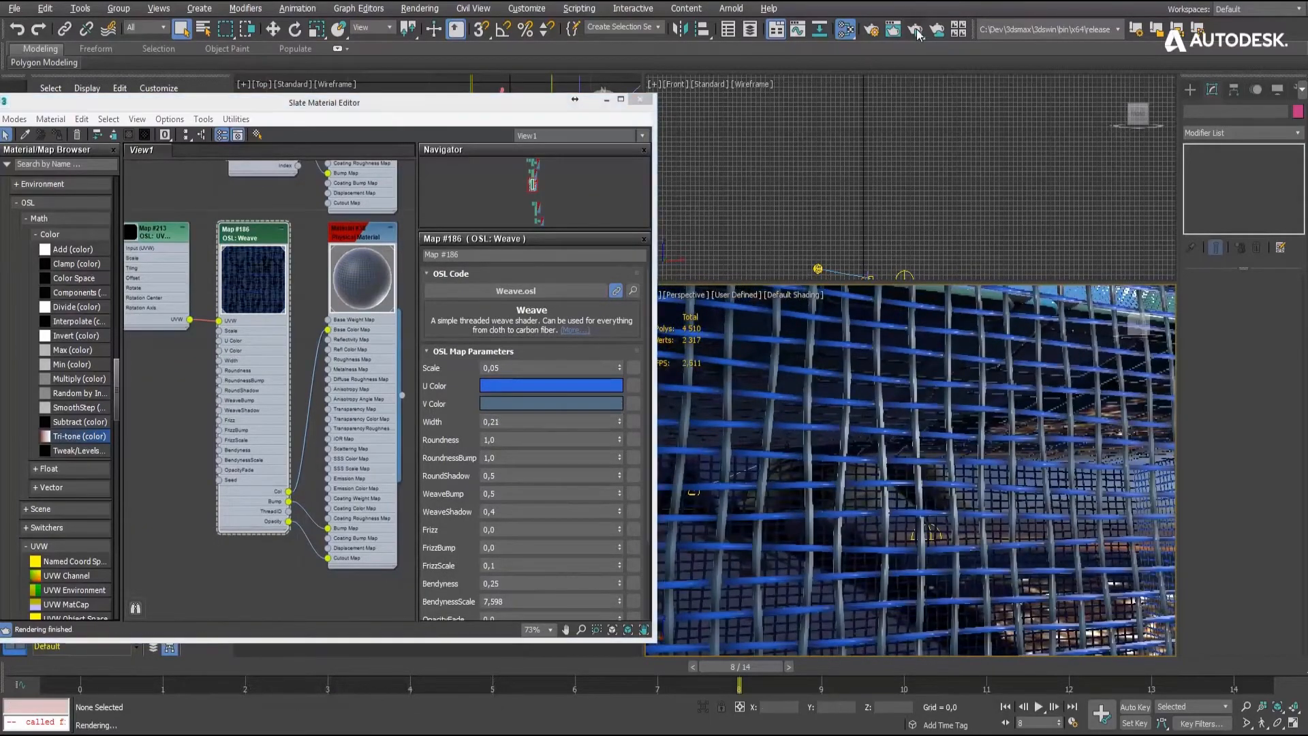
{"action": "left_click", "coordinate": [917, 30]}
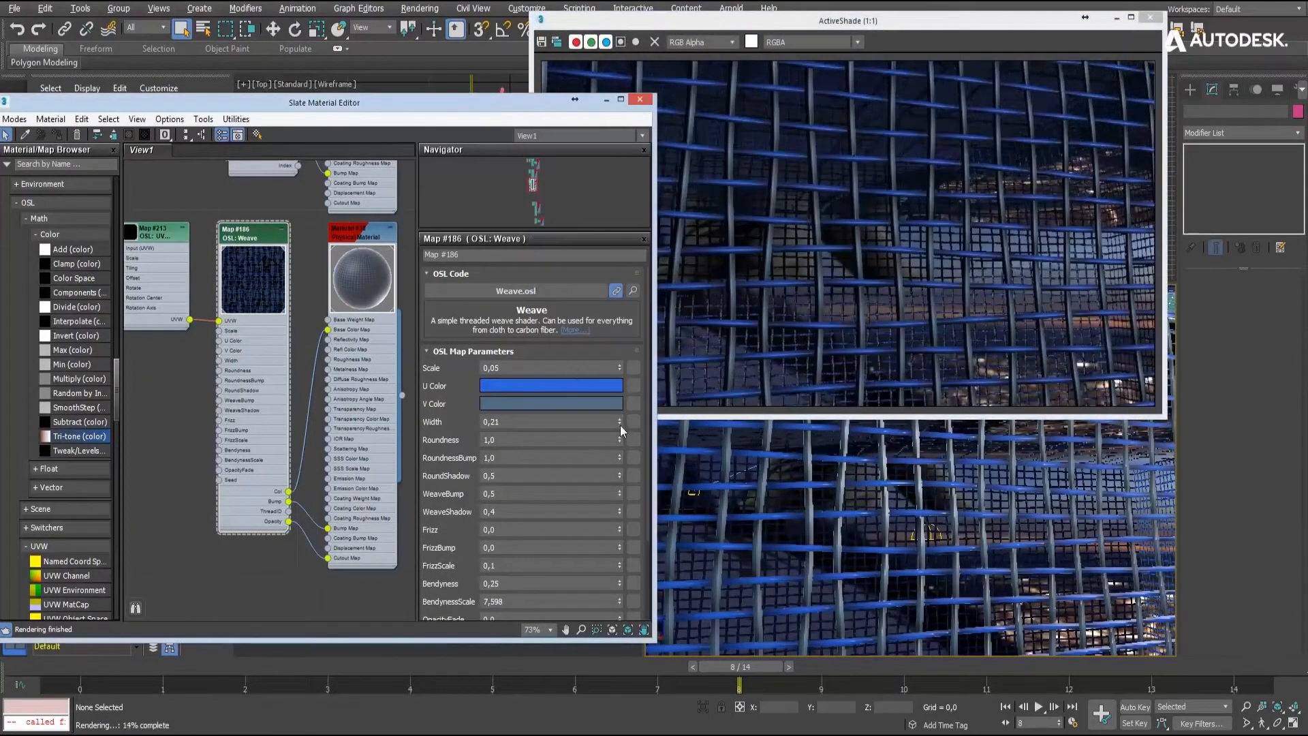
- Set the Weave map's Width to 0.56, Bendyness to 0.0 and RoundnessBump to 0.39
{"action": "left_click_drag", "start_coordinate": [621, 425], "coordinate": [620, 491]}
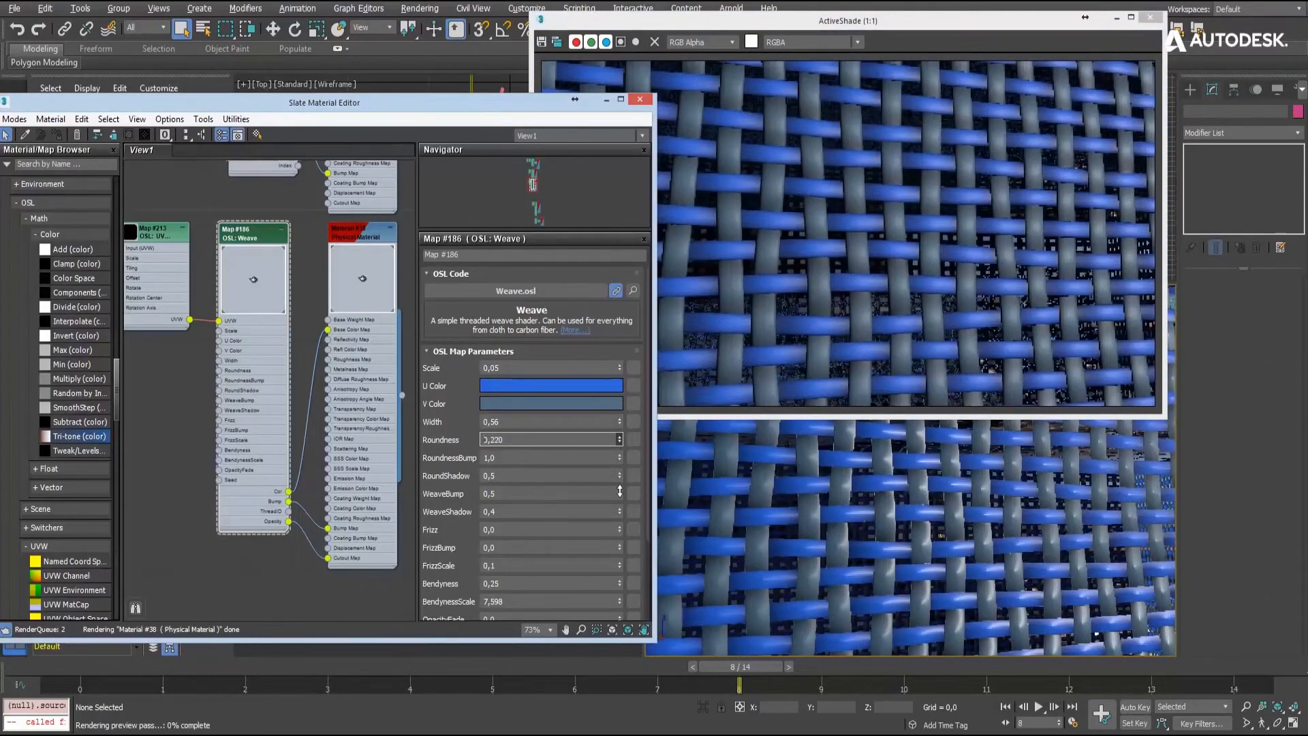
{"action": "right_click", "coordinate": [620, 490]}
{"action": "scroll", "coordinate": [549, 447], "scroll_direction": "down", "scroll_amount": 3}
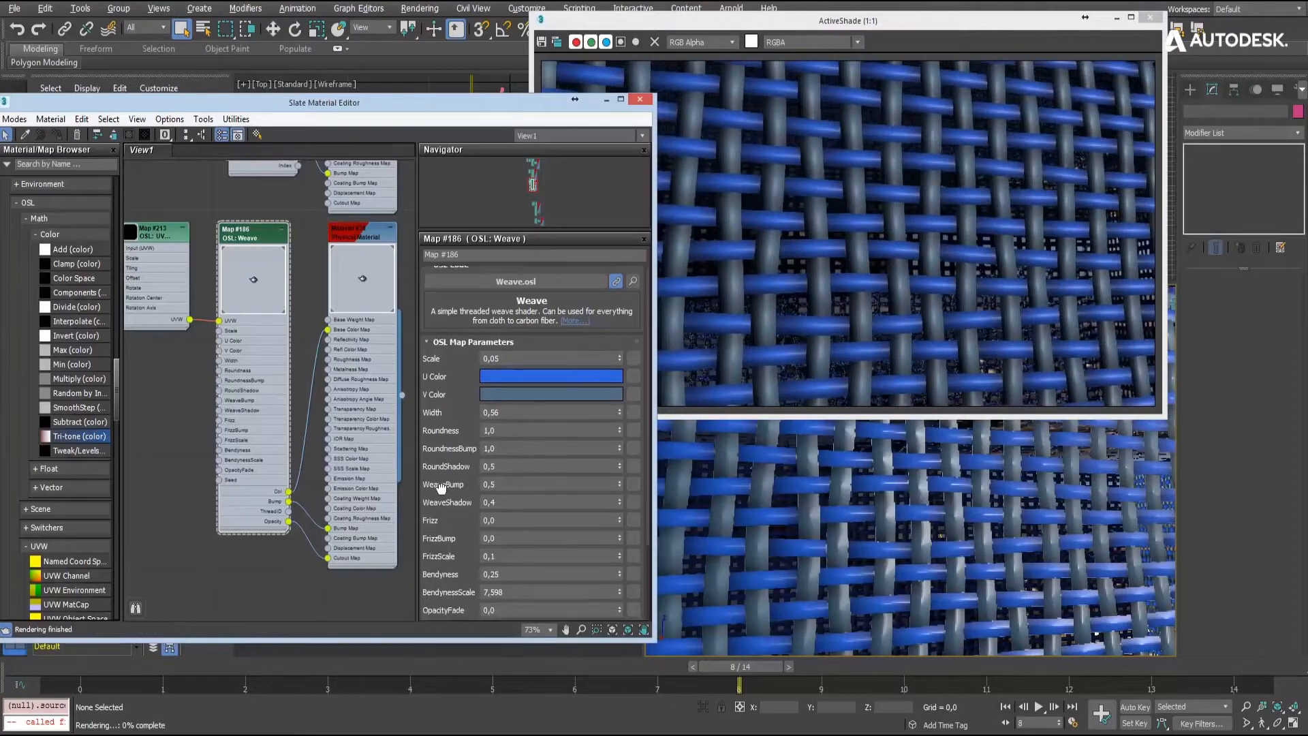
{"action": "left_click_drag", "start_coordinate": [621, 478], "coordinate": [621, 502]}
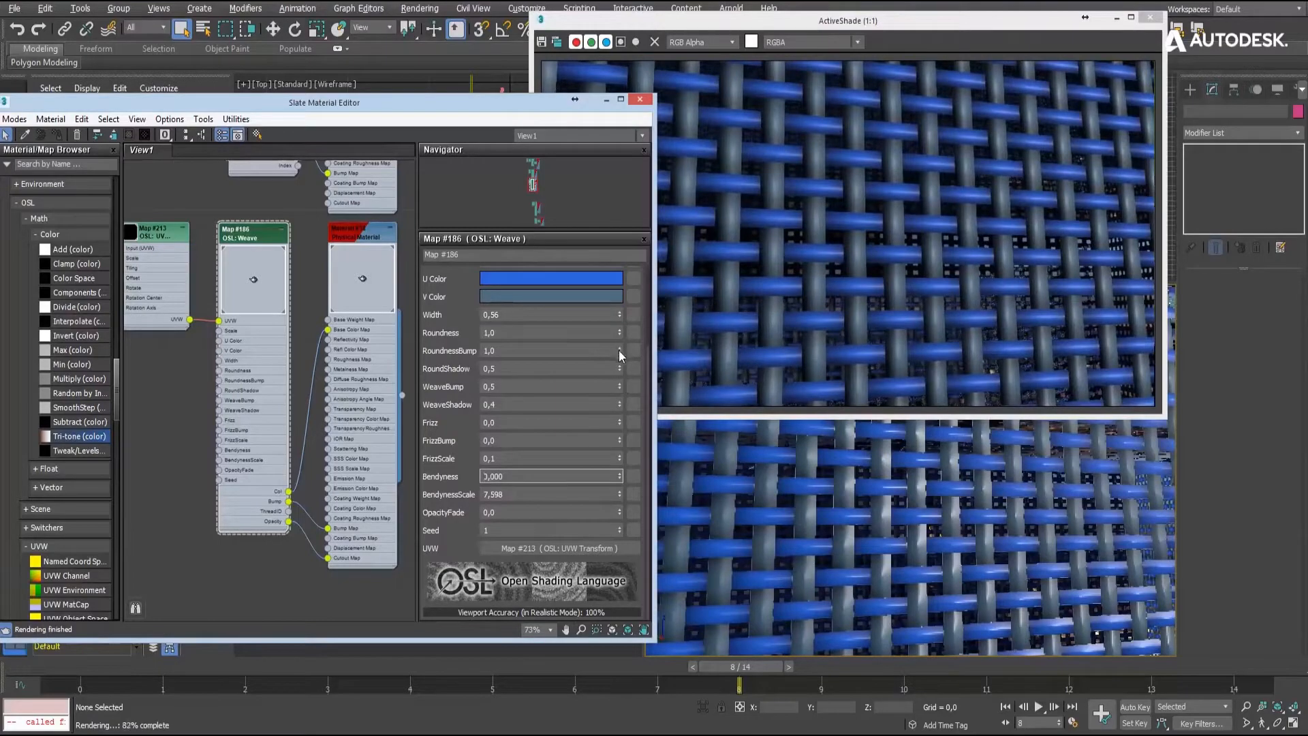
{"action": "left_click_drag", "start_coordinate": [620, 350], "coordinate": [617, 394]}
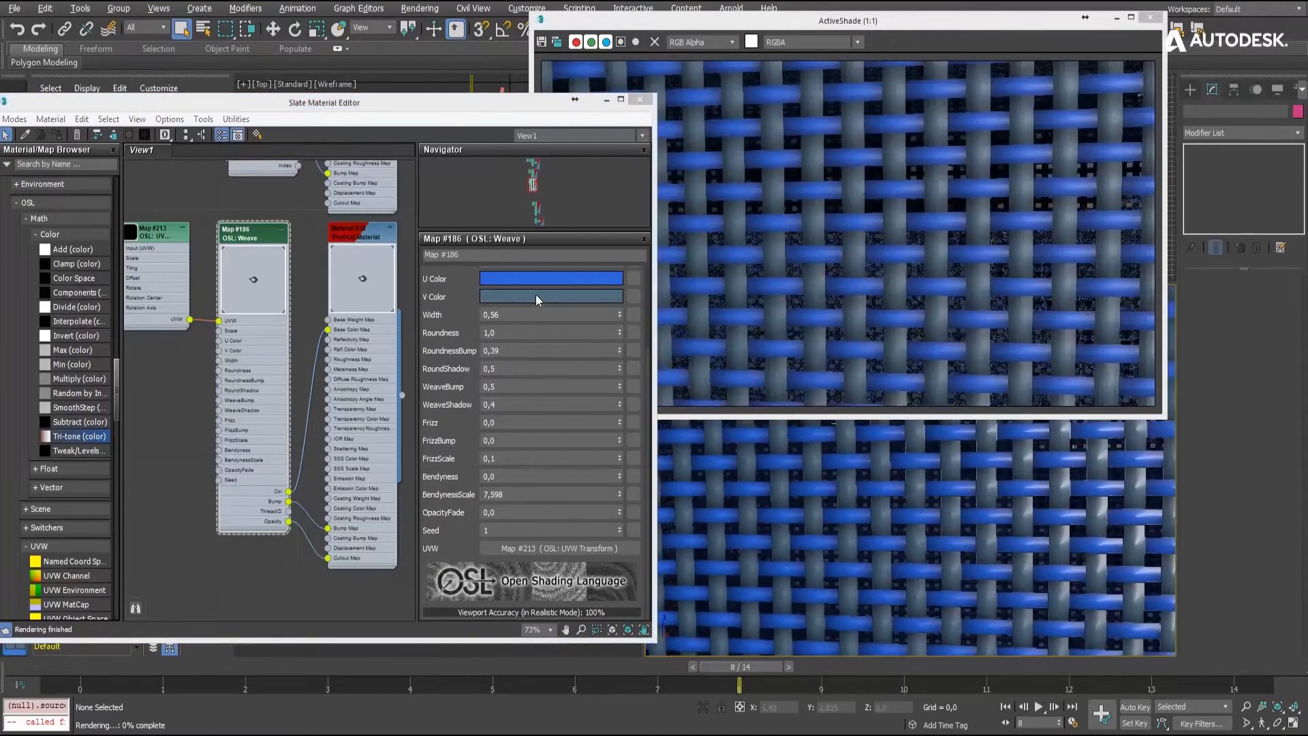
- Change the Weave map's V Color to yellow and its U Color to beige-grey with saturation 0.251 and value 0.36
{"action": "left_click", "coordinate": [538, 300]}
{"action": "mouse_move", "coordinate": [281, 130]}
{"action": "left_mouse_down"}
{"action": "mouse_move", "coordinate": [290, 117]}
{"action": "mouse_move", "coordinate": [296, 136]}
{"action": "left_mouse_up"}
{"action": "left_click", "coordinate": [455, 147]}
{"action": "left_click_drag", "start_coordinate": [503, 160], "coordinate": [469, 162]}
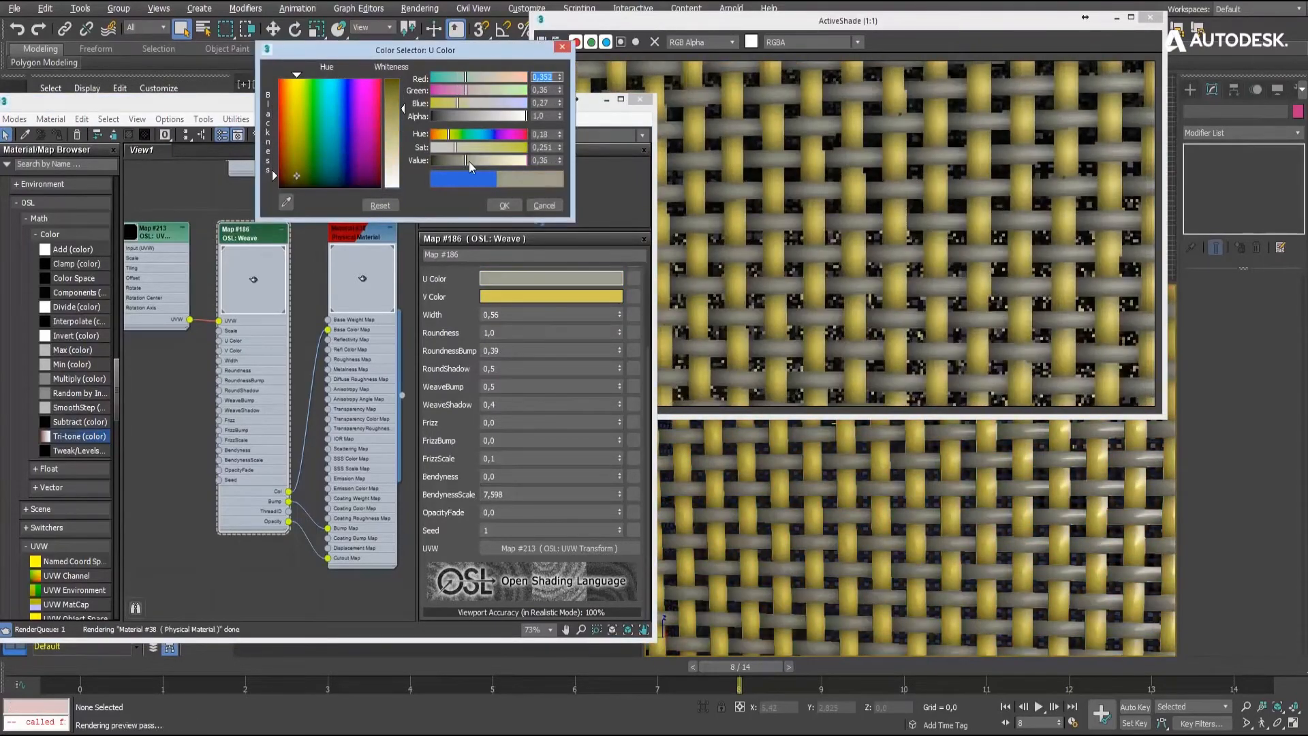
{"action": "left_click", "coordinate": [504, 205]}
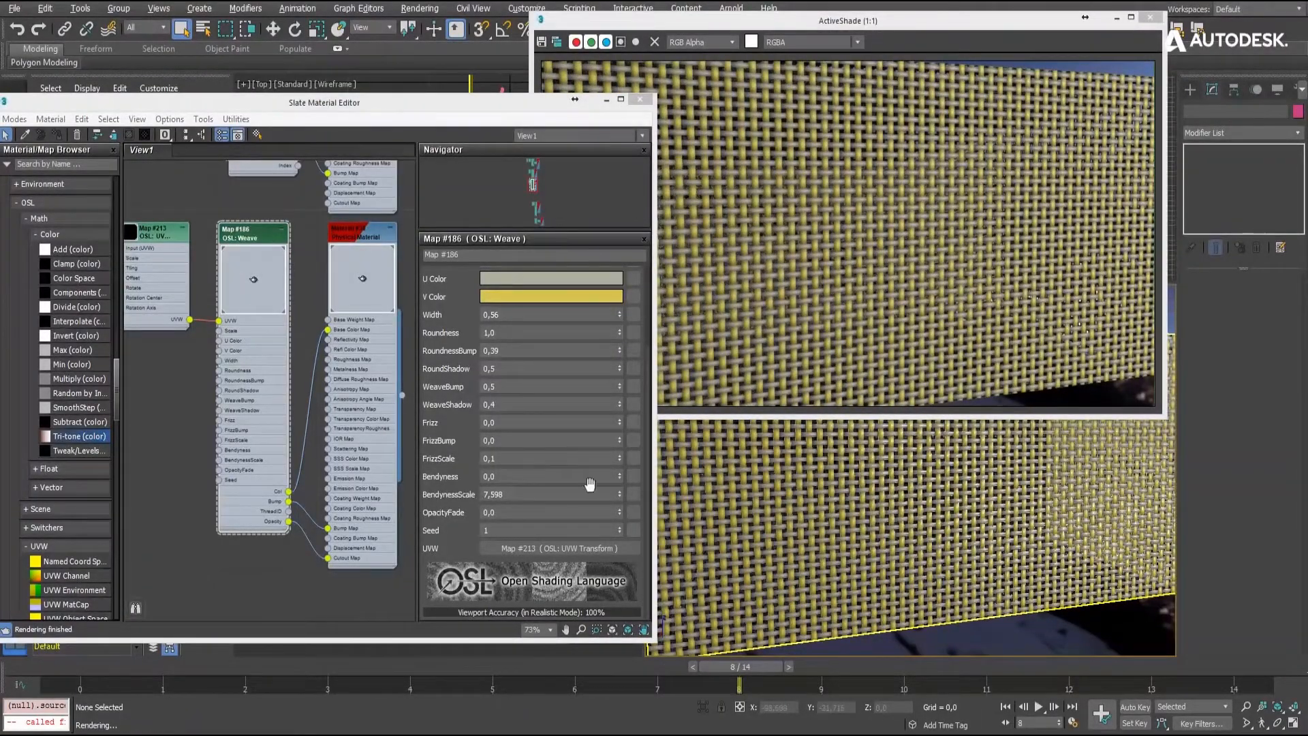
{"action": "left_click", "coordinate": [620, 479]}
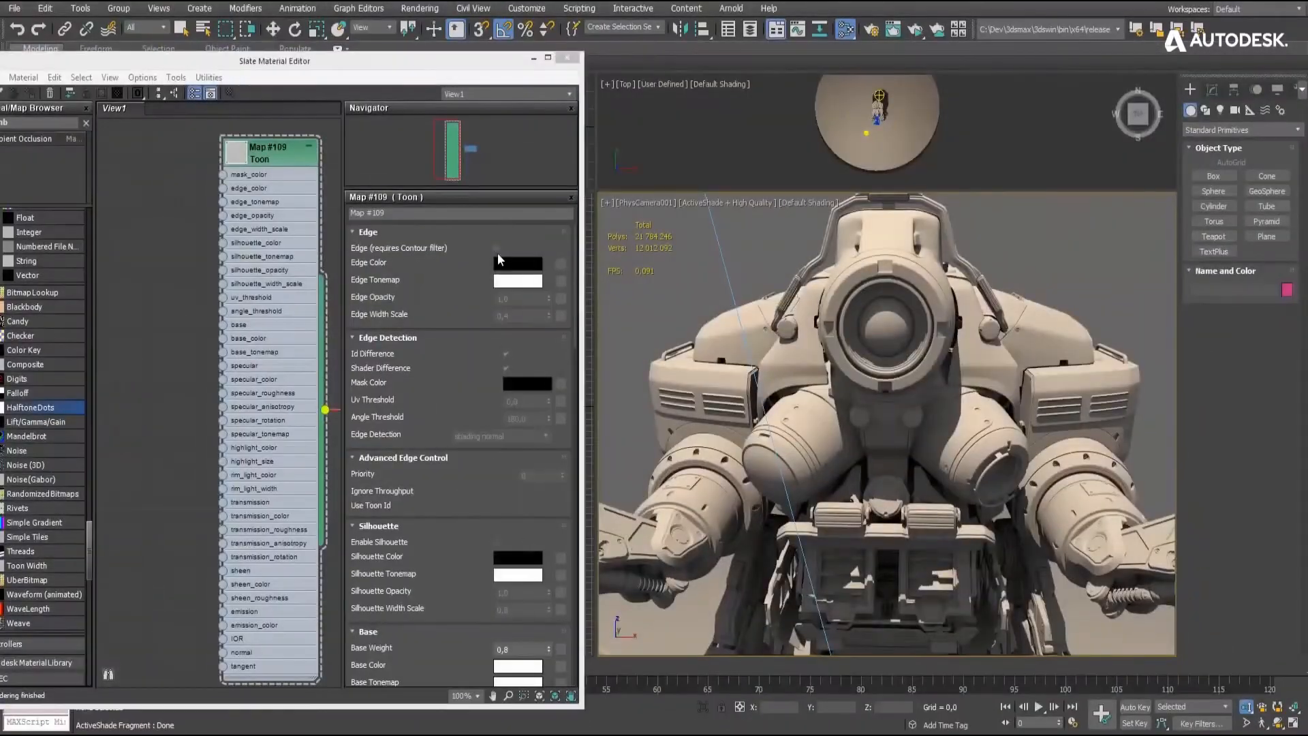
- Enable the Toon material's Edge option and connect a new OSL Halftone Dots map to its base_tonemap input
{"action": "left_click", "coordinate": [497, 249]}
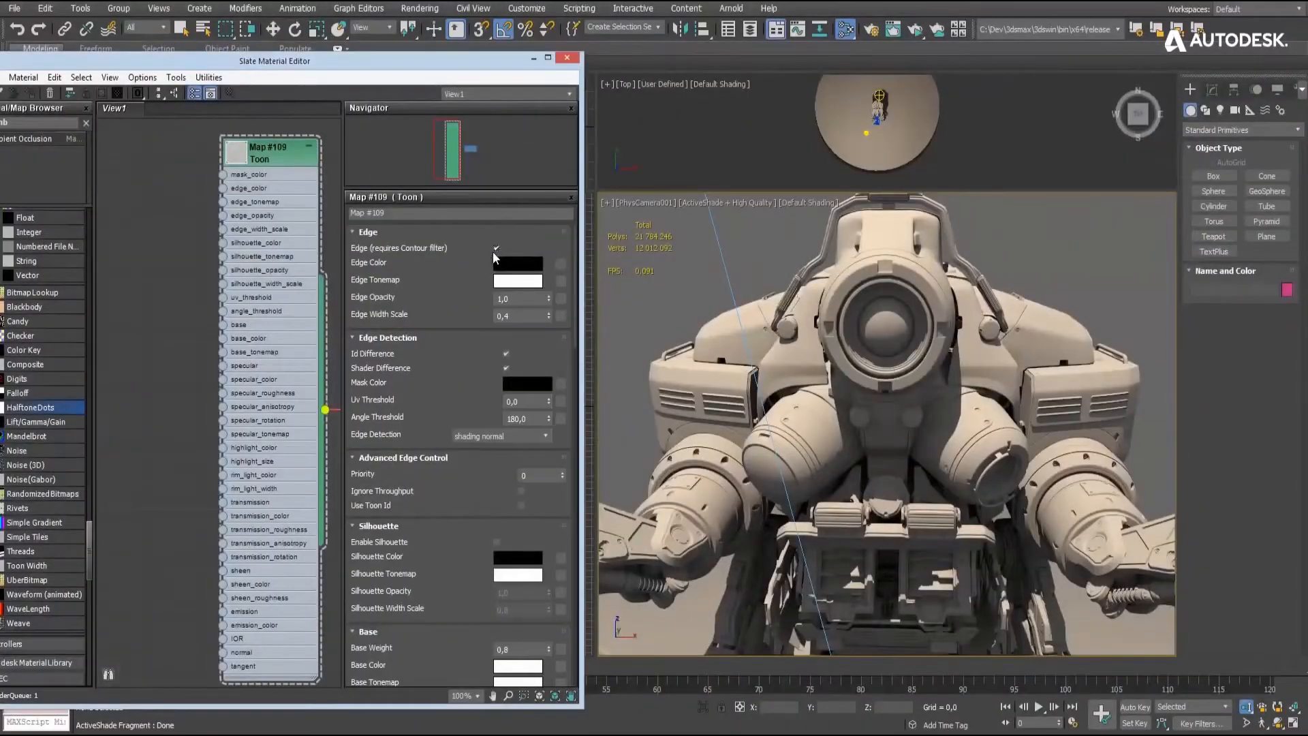
{"action": "left_click", "coordinate": [636, 448]}
{"action": "middle_click_drag", "start_coordinate": [105, 547], "coordinate": [144, 512]}
{"action": "left_click_drag", "start_coordinate": [30, 407], "coordinate": [136, 184]}
{"action": "left_click_drag", "start_coordinate": [222, 322], "coordinate": [263, 318]}
{"action": "double_click", "coordinate": [176, 193]}
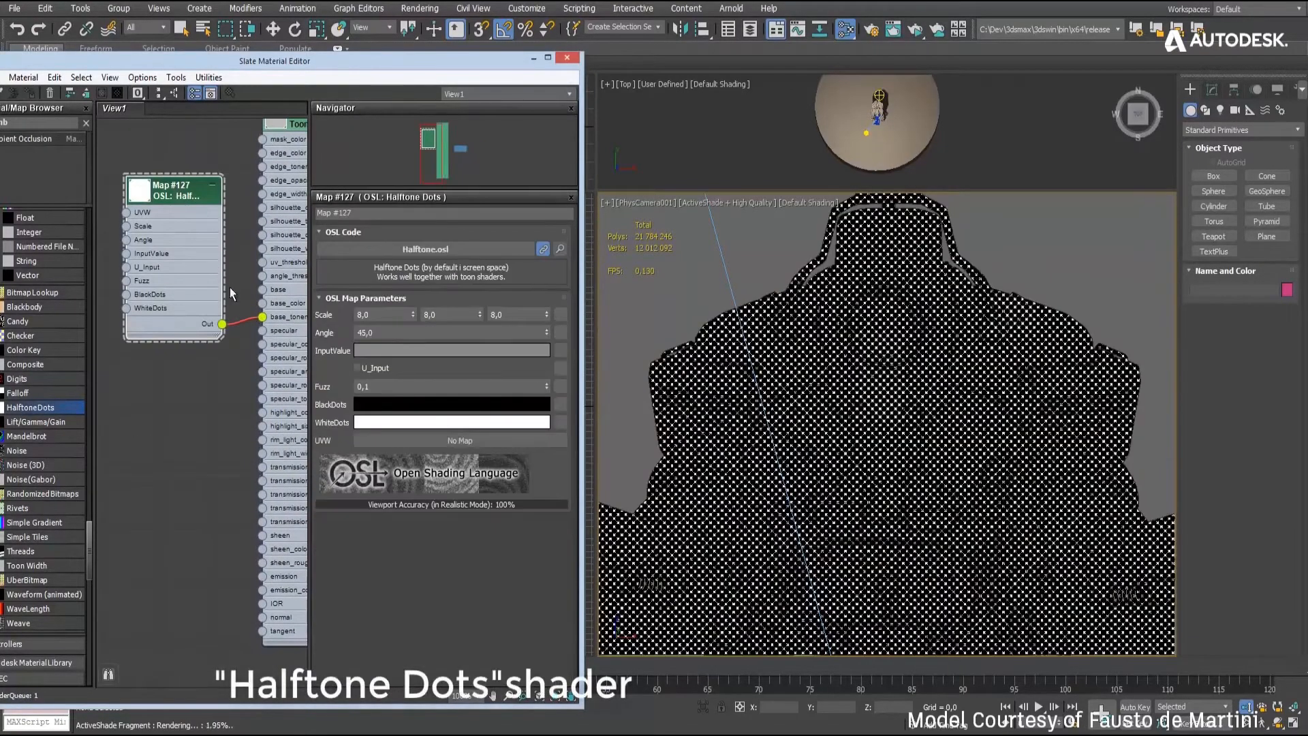
- Enable U_Input on the Halftone Dots map and set its InputValue color to a grey with value 0.302
{"action": "left_click", "coordinate": [621, 394]}
{"action": "left_click", "coordinate": [480, 351]}
{"action": "left_click_drag", "start_coordinate": [481, 161], "coordinate": [494, 161]}
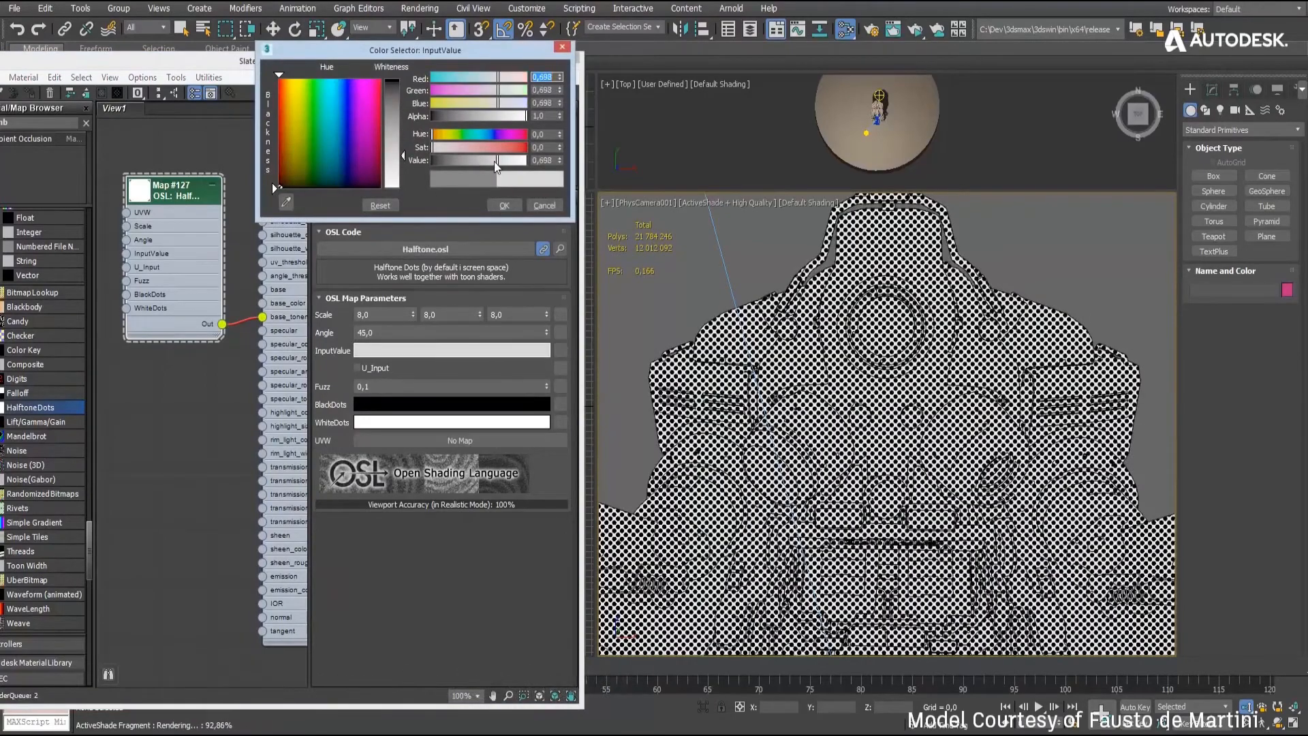
{"action": "left_click", "coordinate": [511, 162]}
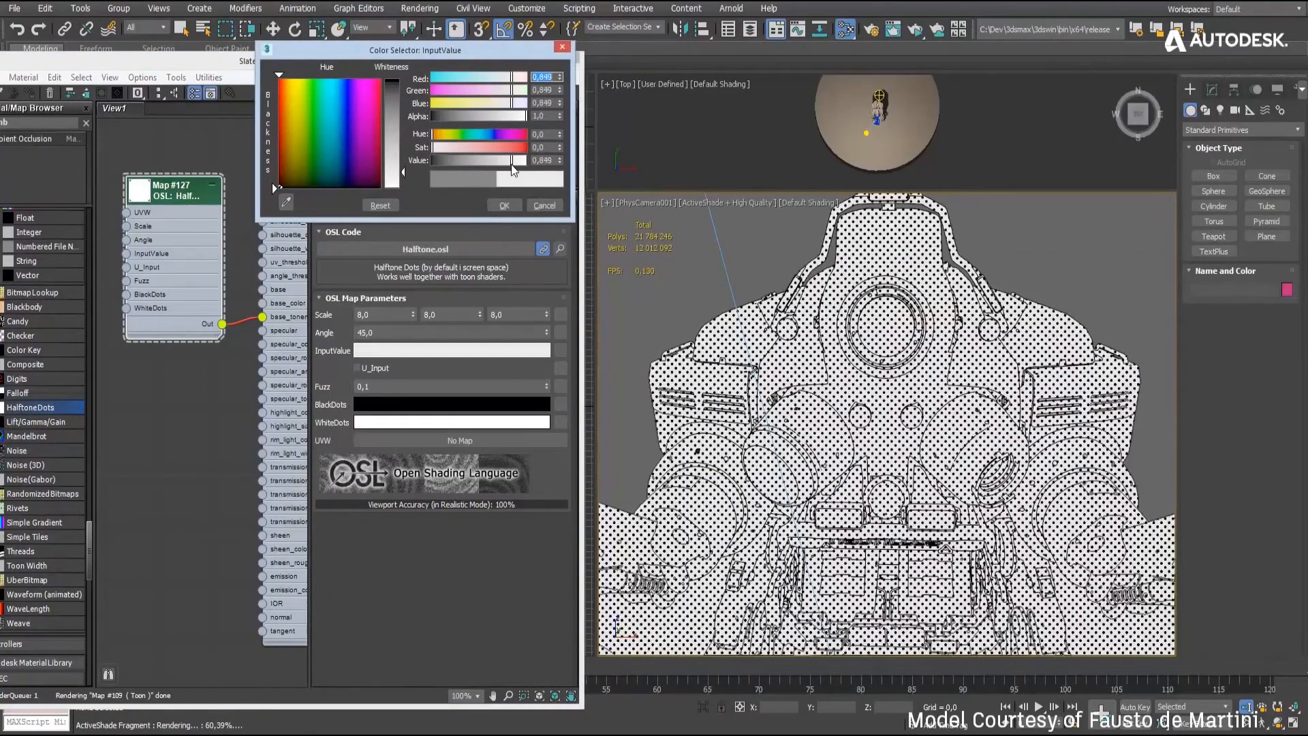
{"action": "left_click", "coordinate": [355, 368]}
{"action": "left_click", "coordinate": [459, 161]}
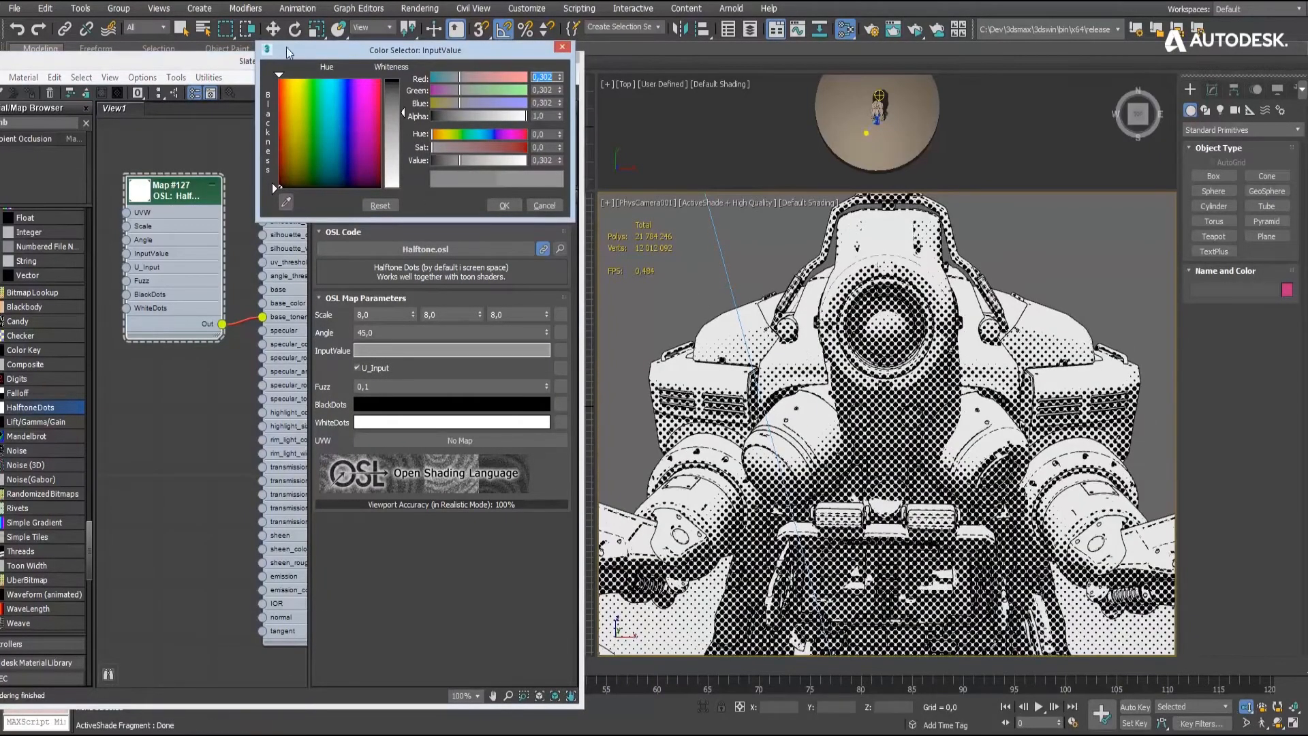
- Move the photometric light sideways along X past the edge of the disc and orbit the camera to a side view of the robot
{"action": "left_click", "coordinate": [869, 134]}
{"action": "left_click_drag", "start_coordinate": [886, 137], "coordinate": [978, 134]}
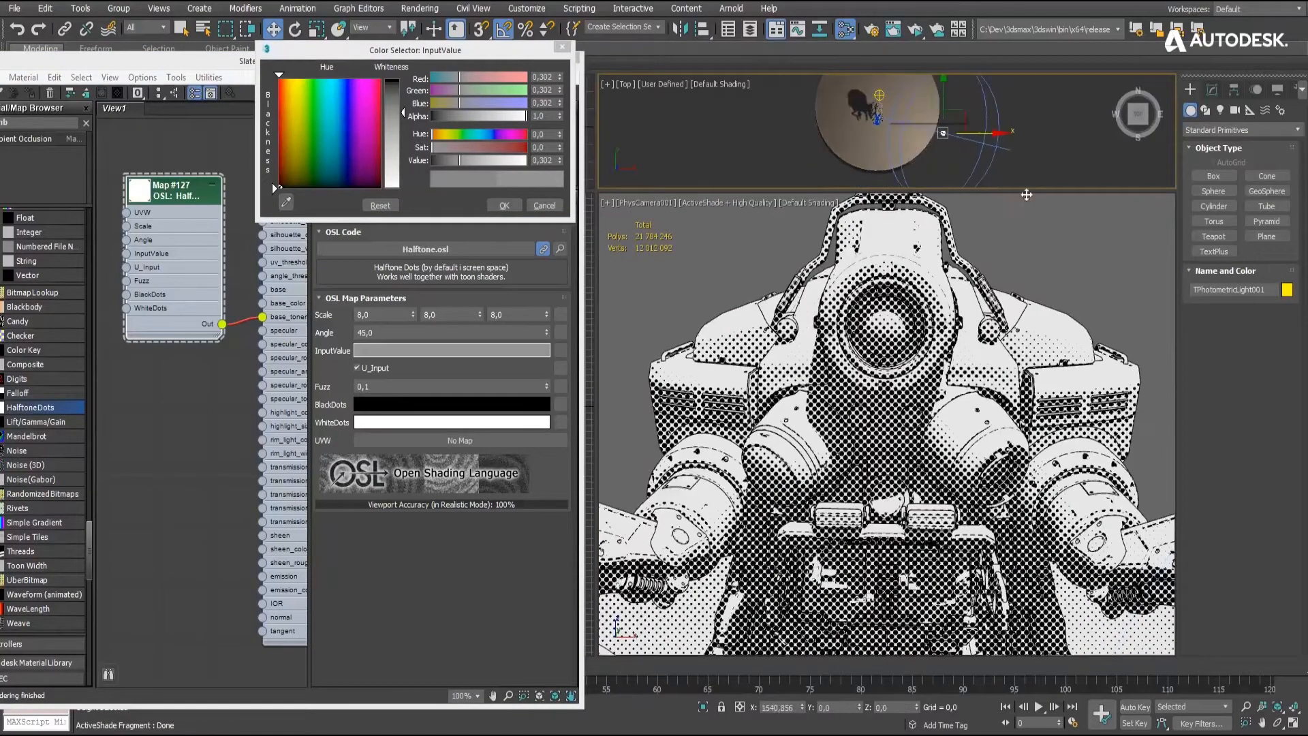
{"action": "left_click", "coordinate": [1065, 270]}
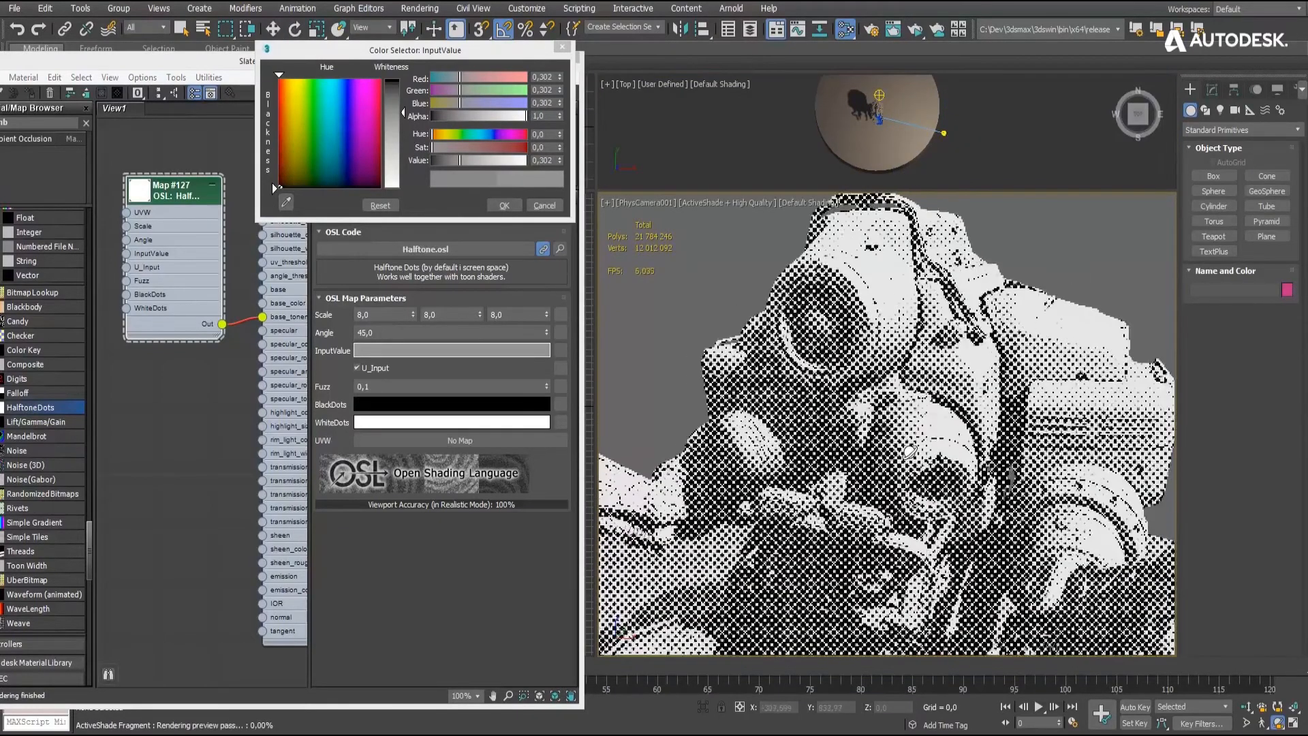
{"action": "left_click", "coordinate": [507, 206]}
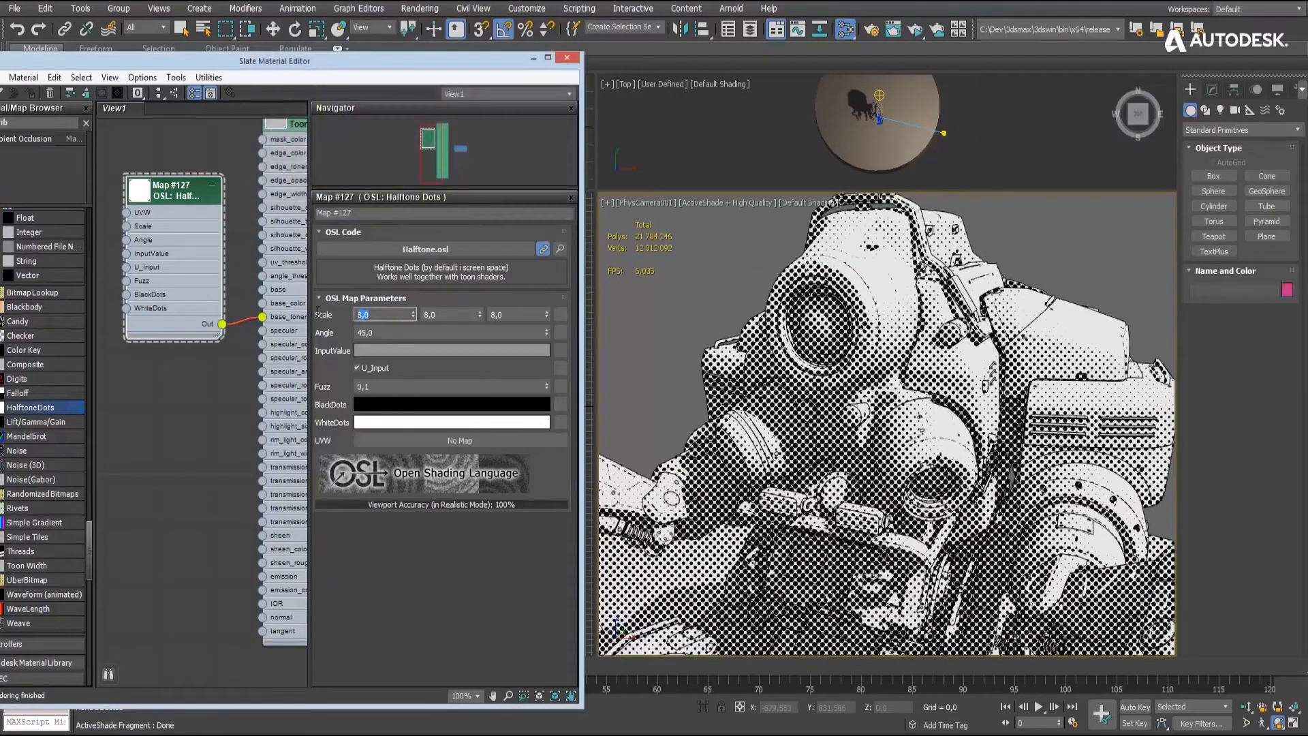
- Set the first two Halftone Dots Scale values to 5.0 and 0.0, and the InputValue color to a grey with value 0.453
{"action": "type", "text": "5"}
{"action": "key", "text": "Tab"}
{"action": "type", "text": "0"}
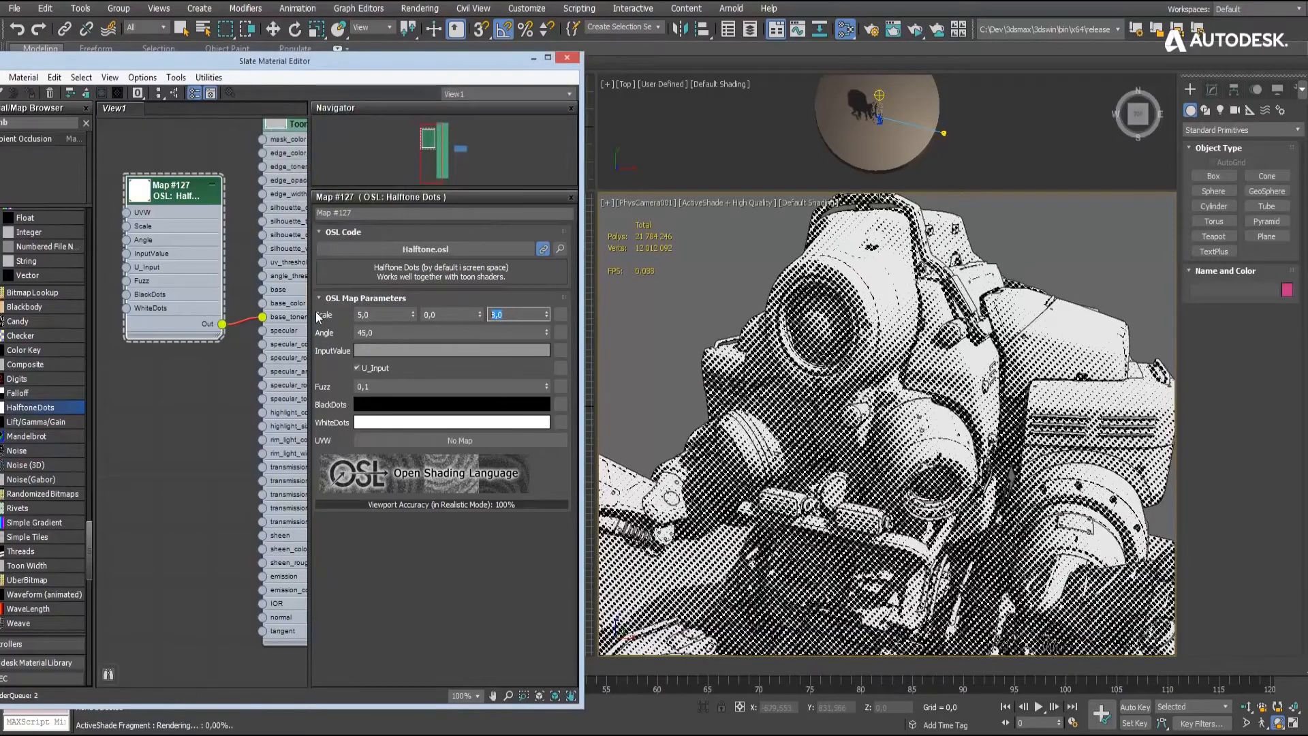
{"action": "left_click", "coordinate": [418, 350]}
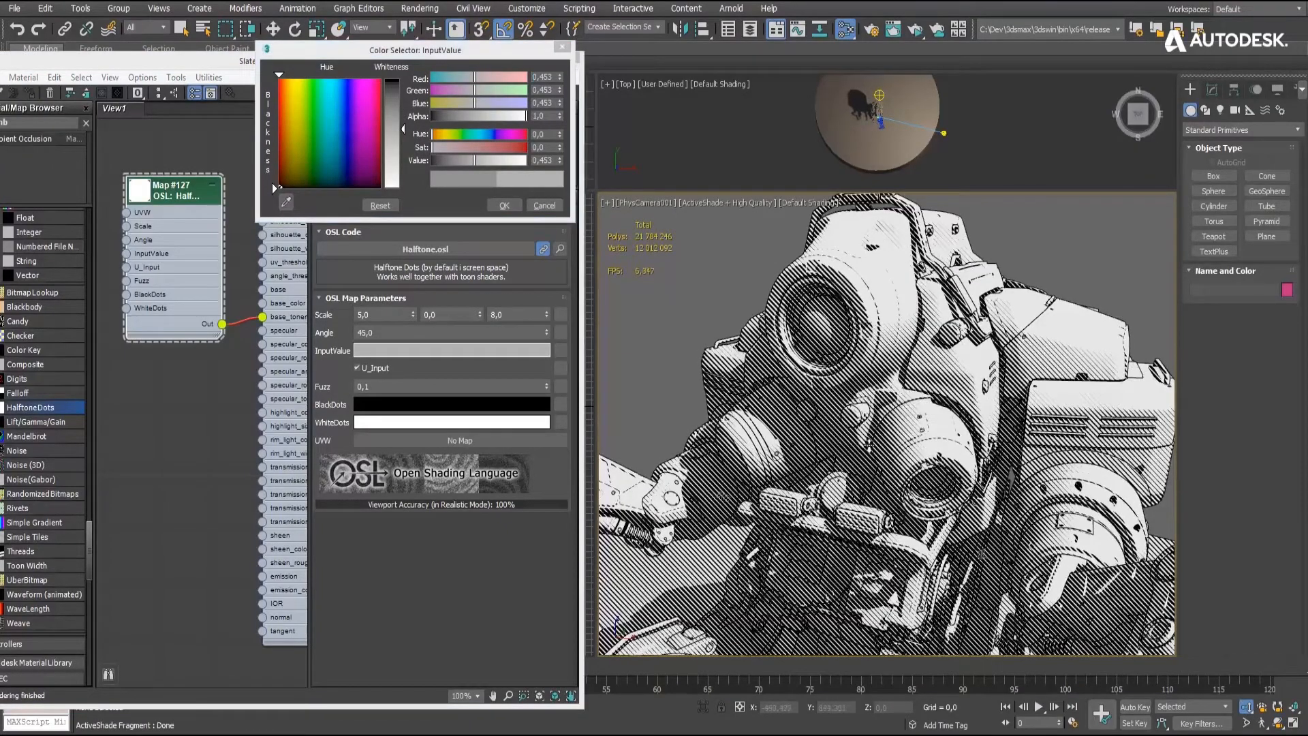
{"action": "scroll", "coordinate": [869, 447], "scroll_direction": "down", "scroll_amount": 3}
{"action": "middle_click_drag", "start_coordinate": [870, 380], "coordinate": [850, 309]}
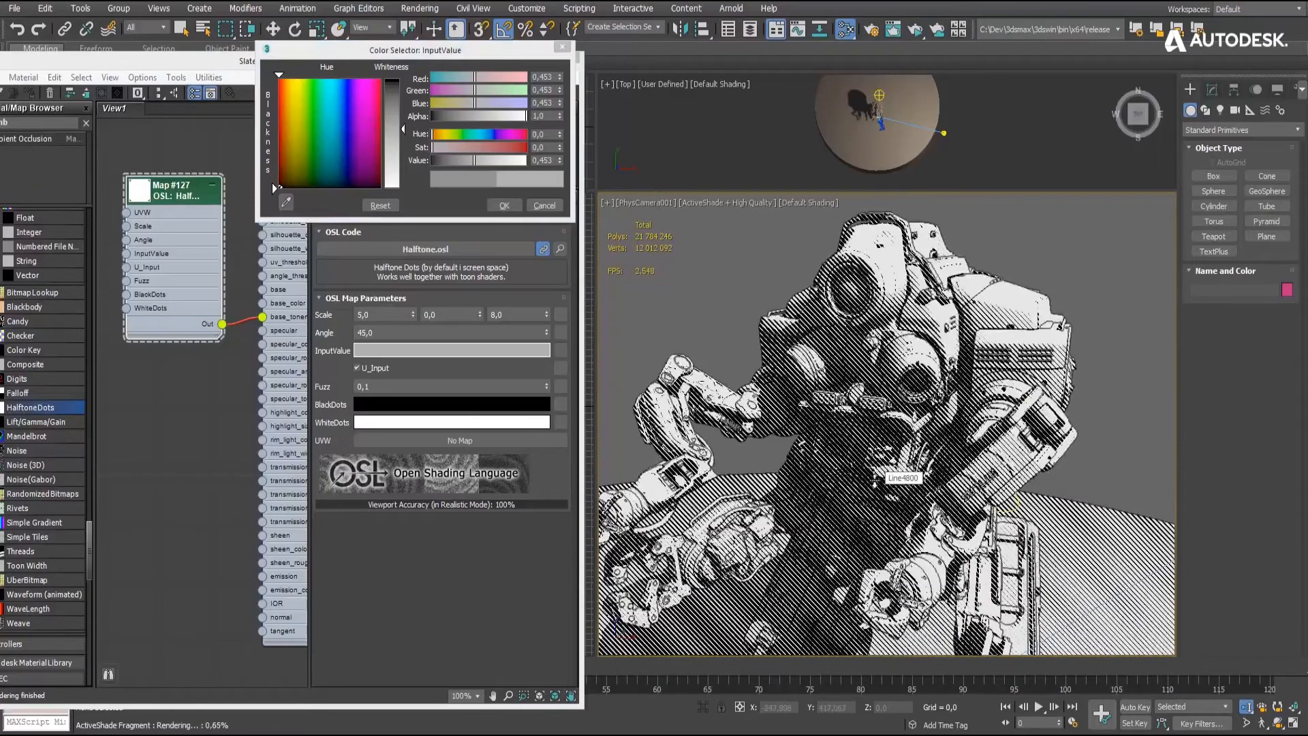
{"action": "left_click", "coordinate": [505, 205]}
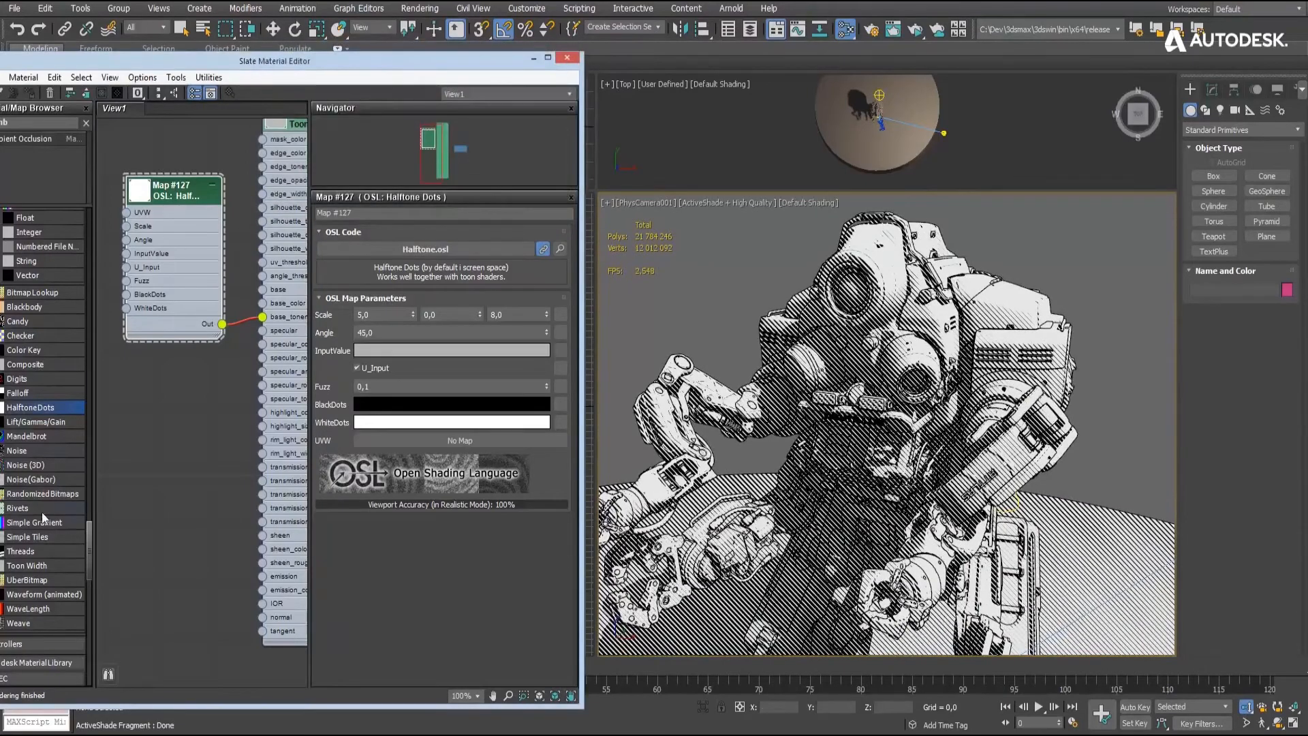
- Connect a new OSL Simple Gradient map to the Toon base_tonemap input and set its Hardness to 0.999
{"action": "left_click_drag", "start_coordinate": [170, 404], "coordinate": [170, 404]}
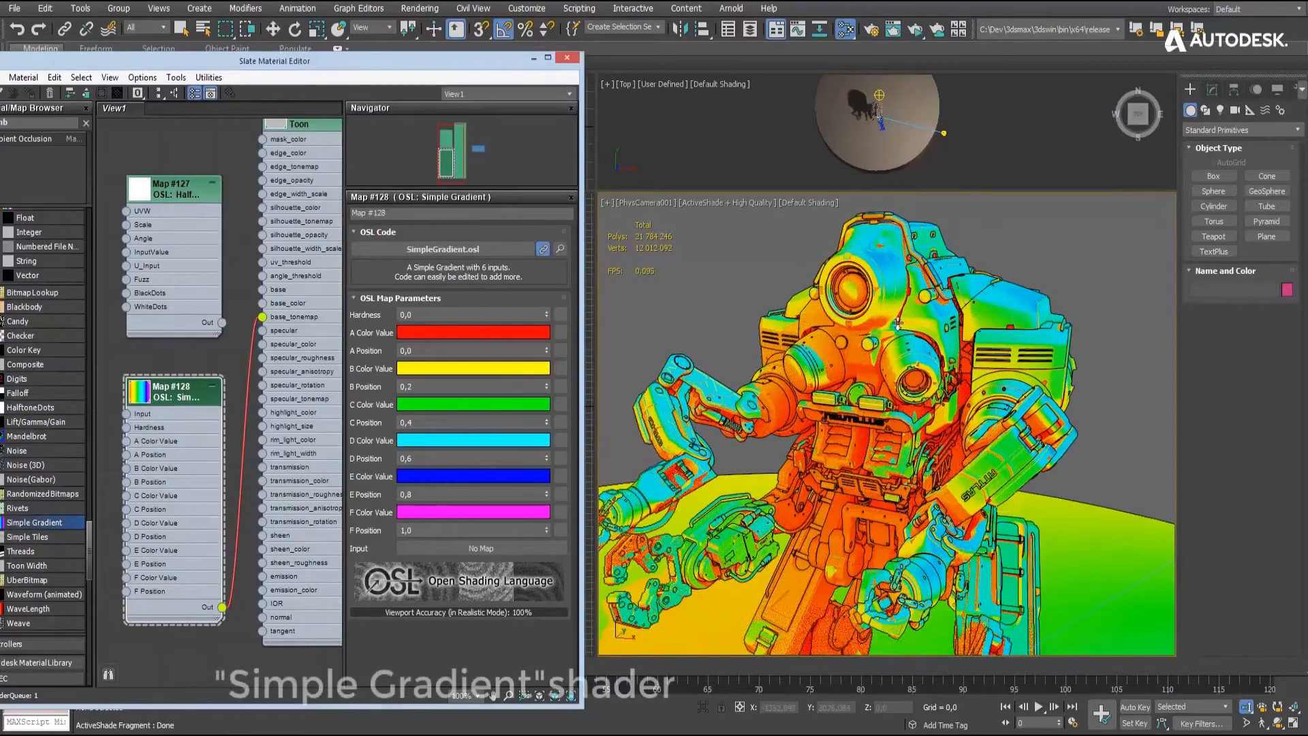
{"action": "left_click_drag", "start_coordinate": [535, 107], "coordinate": [488, 247]}
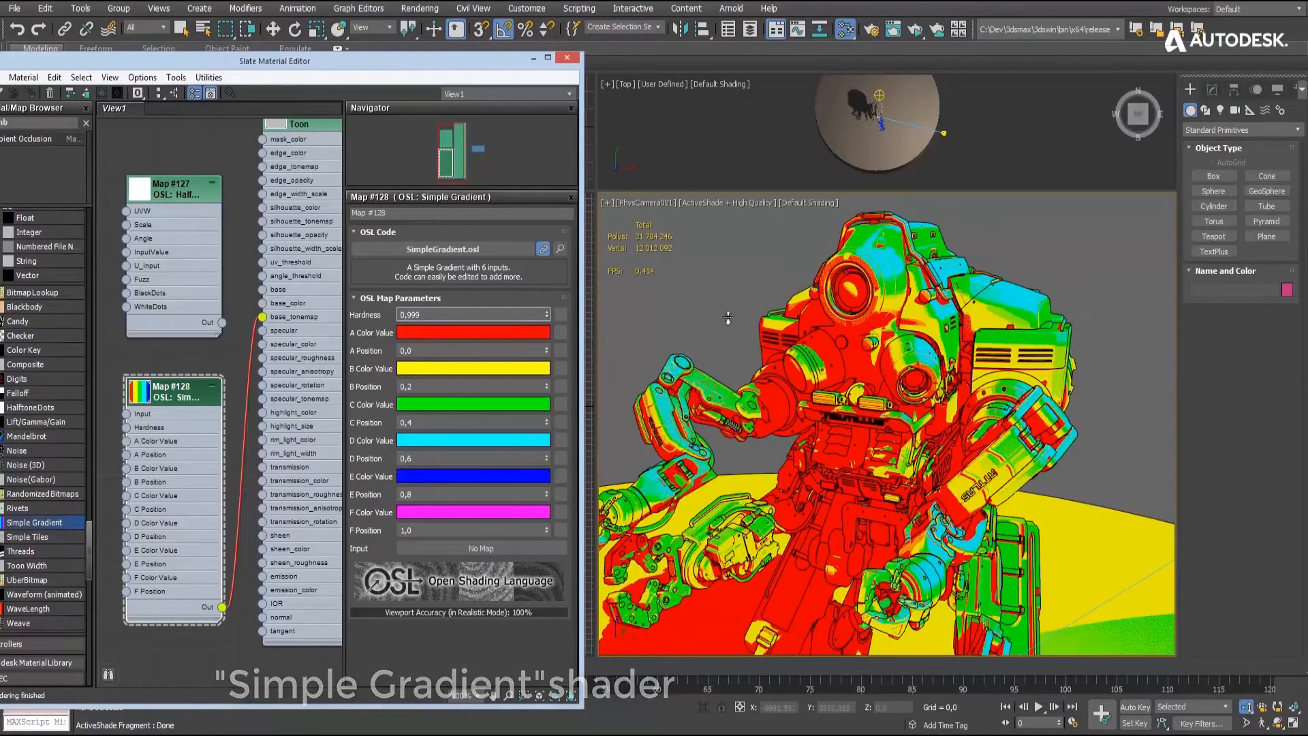
{"action": "left_click", "coordinate": [1278, 722]}
{"action": "left_click_drag", "start_coordinate": [904, 482], "coordinate": [886, 470]}
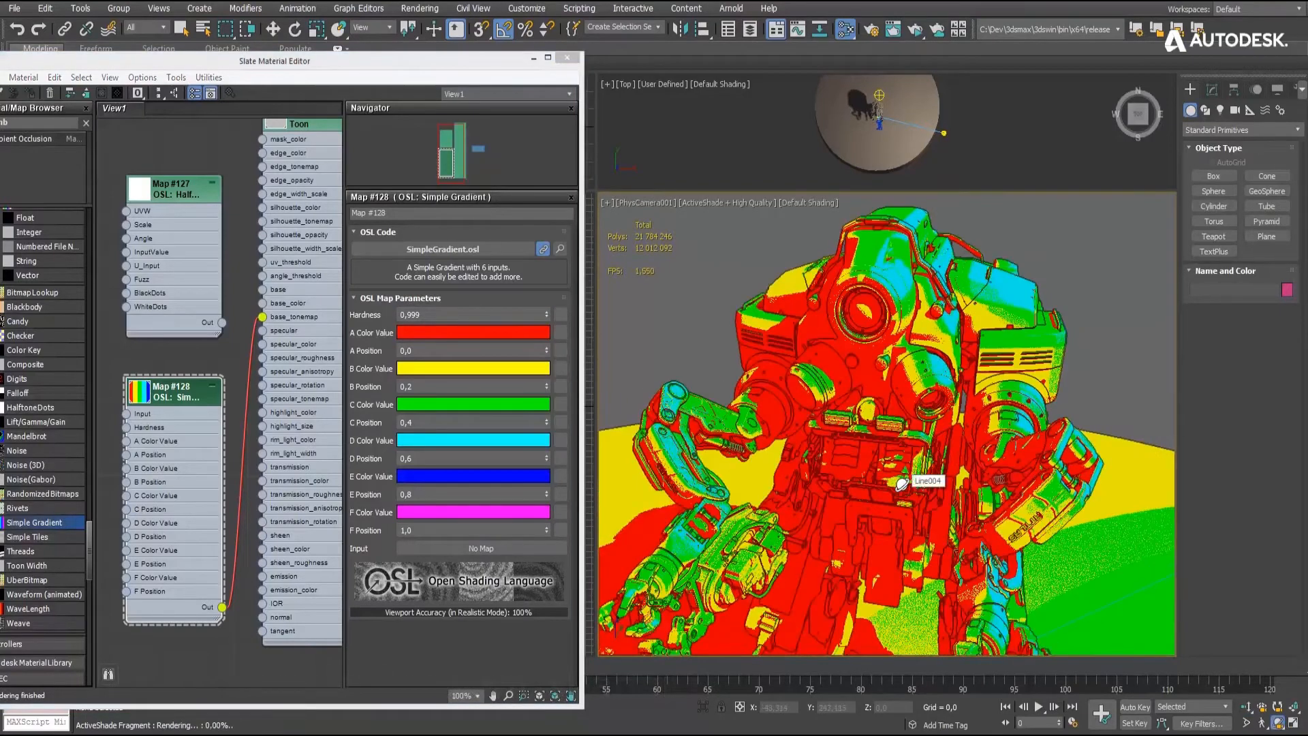
- Set the Simple Gradient's A color to a dark brown with value 0.086 and its B color to an olive with value 0.201
{"action": "left_click", "coordinate": [473, 333]}
{"action": "left_click_drag", "start_coordinate": [436, 161], "coordinate": [450, 159]}
{"action": "left_click", "coordinate": [486, 149]}
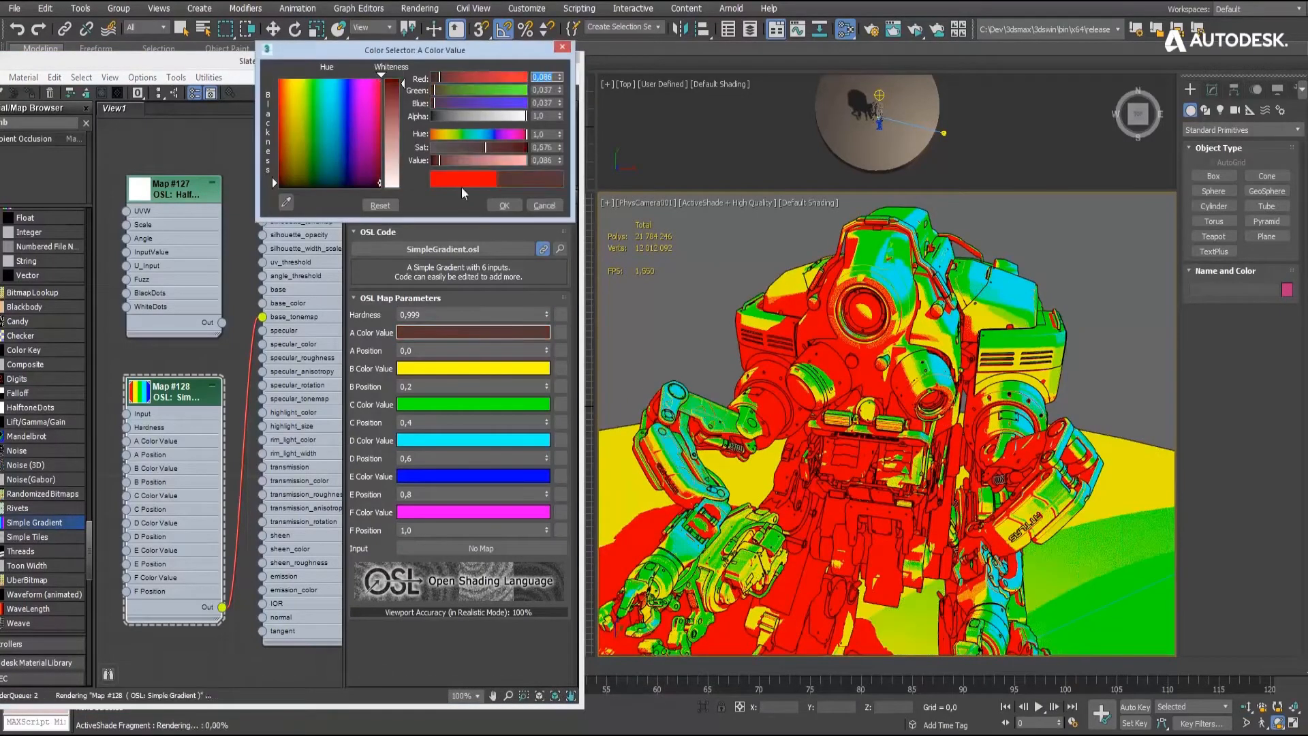
{"action": "left_click", "coordinate": [454, 372]}
{"action": "left_click", "coordinate": [450, 160]}
{"action": "left_click", "coordinate": [502, 148]}
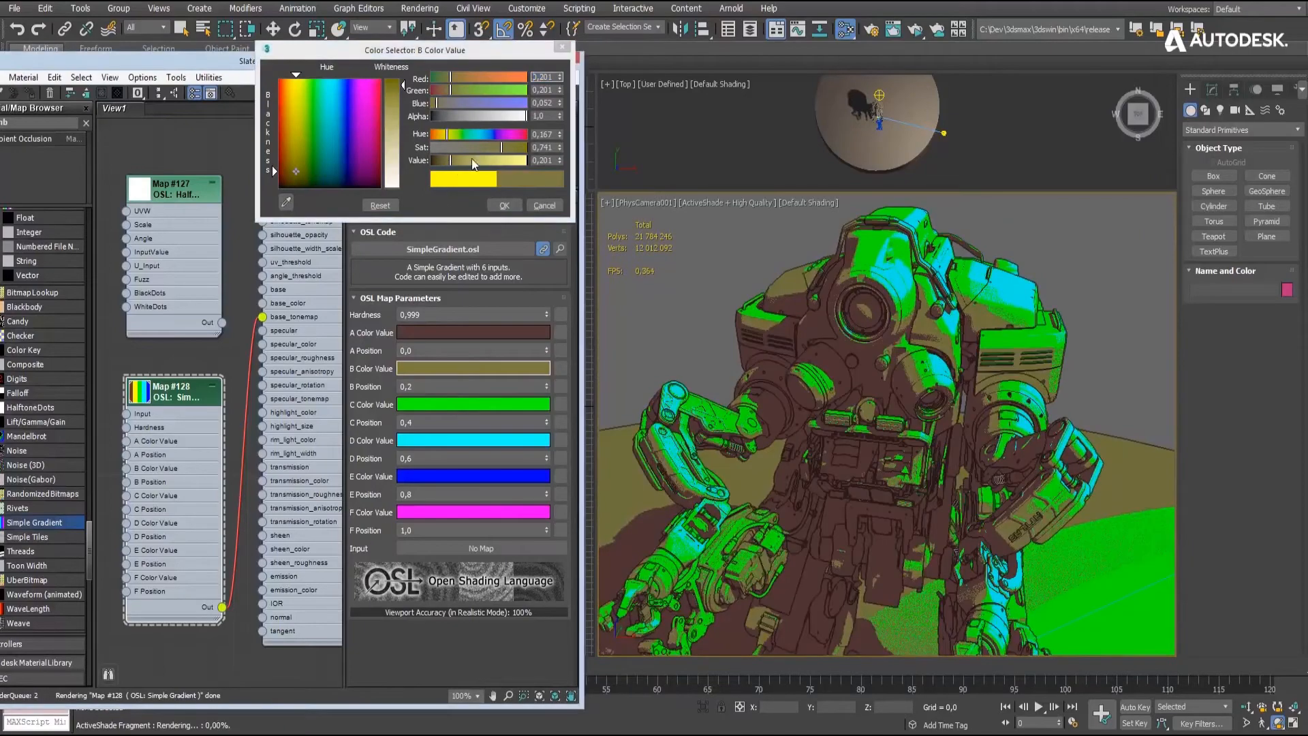
- Set the Simple Gradient's C color to a grey with value 0.36, D to near-white, and E and F to white
{"action": "left_click", "coordinate": [468, 404]}
{"action": "left_click_drag", "start_coordinate": [467, 148], "coordinate": [430, 148]}
{"action": "left_click", "coordinate": [474, 440]}
{"action": "left_click_drag", "start_coordinate": [526, 160], "coordinate": [431, 147]}
{"action": "left_click", "coordinate": [448, 478]}
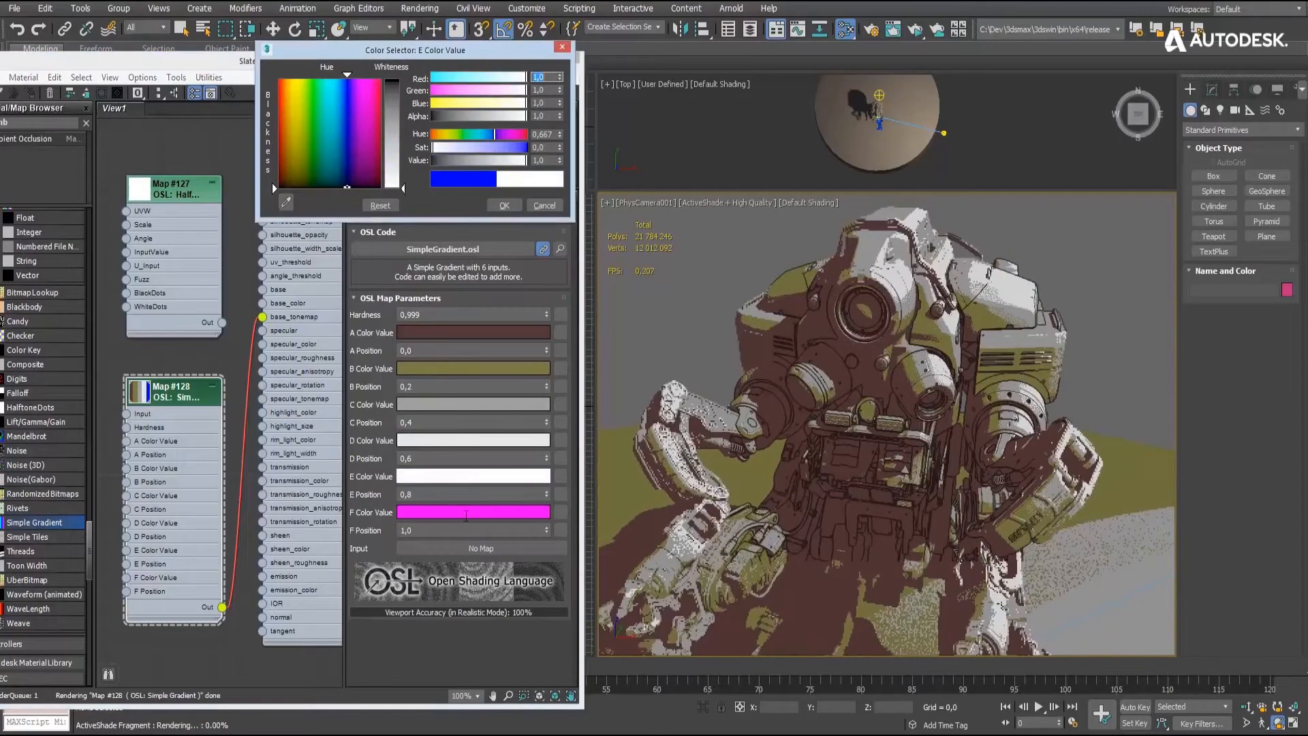
{"action": "left_click", "coordinate": [472, 511]}
{"action": "left_click_drag", "start_coordinate": [526, 147], "coordinate": [431, 147]}
{"action": "left_click", "coordinate": [504, 205]}
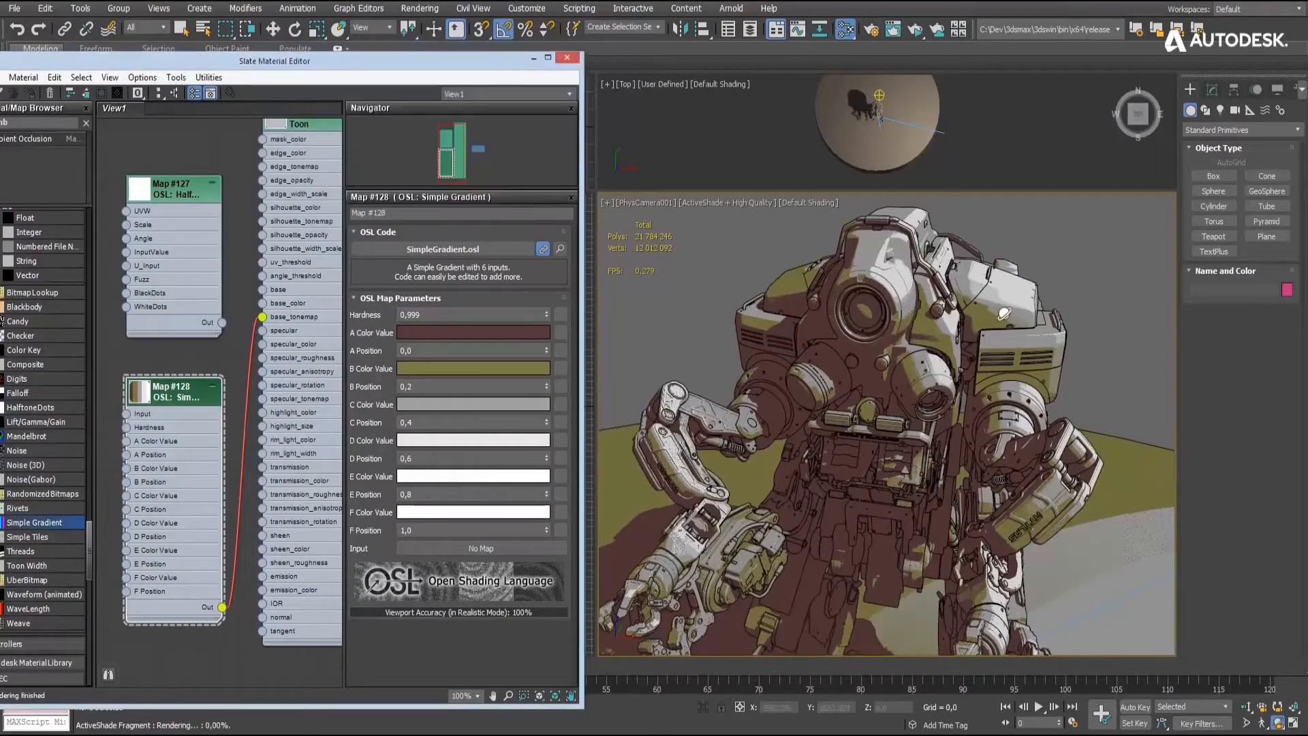
- Move the photometric light in the Top view to the disc's front edge, at about X 1044, Y -1614
{"action": "left_click", "coordinate": [273, 29]}
{"action": "left_click", "coordinate": [944, 133]}
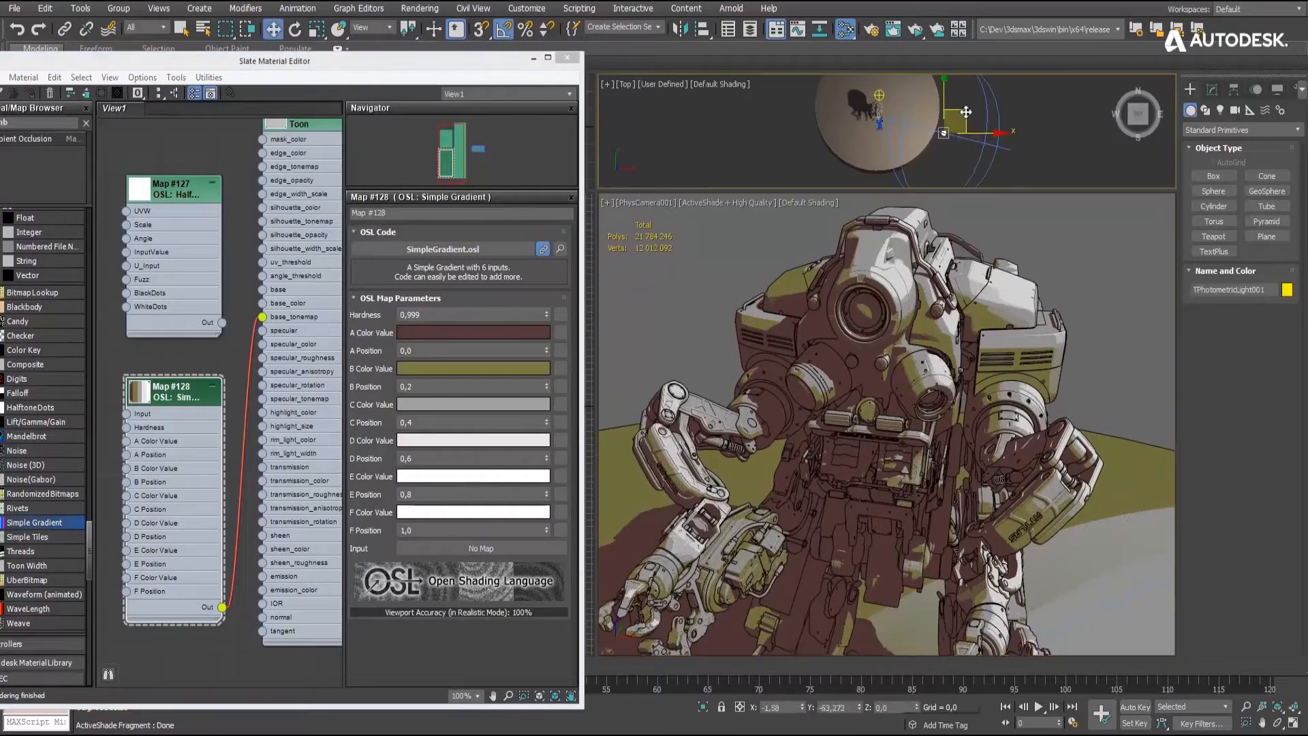
{"action": "left_click_drag", "start_coordinate": [962, 114], "coordinate": [946, 140]}
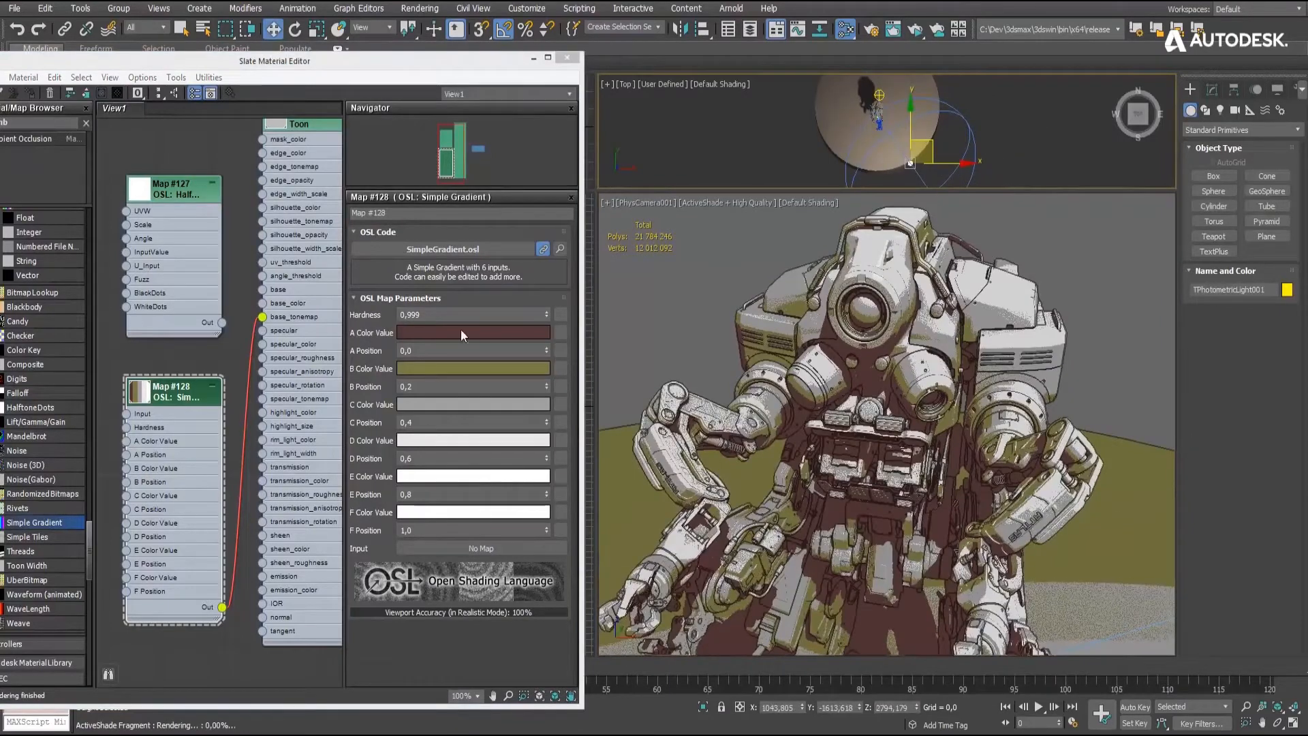
{"action": "left_click", "coordinate": [464, 332]}
{"action": "left_click_drag", "start_coordinate": [439, 171], "coordinate": [435, 170]}
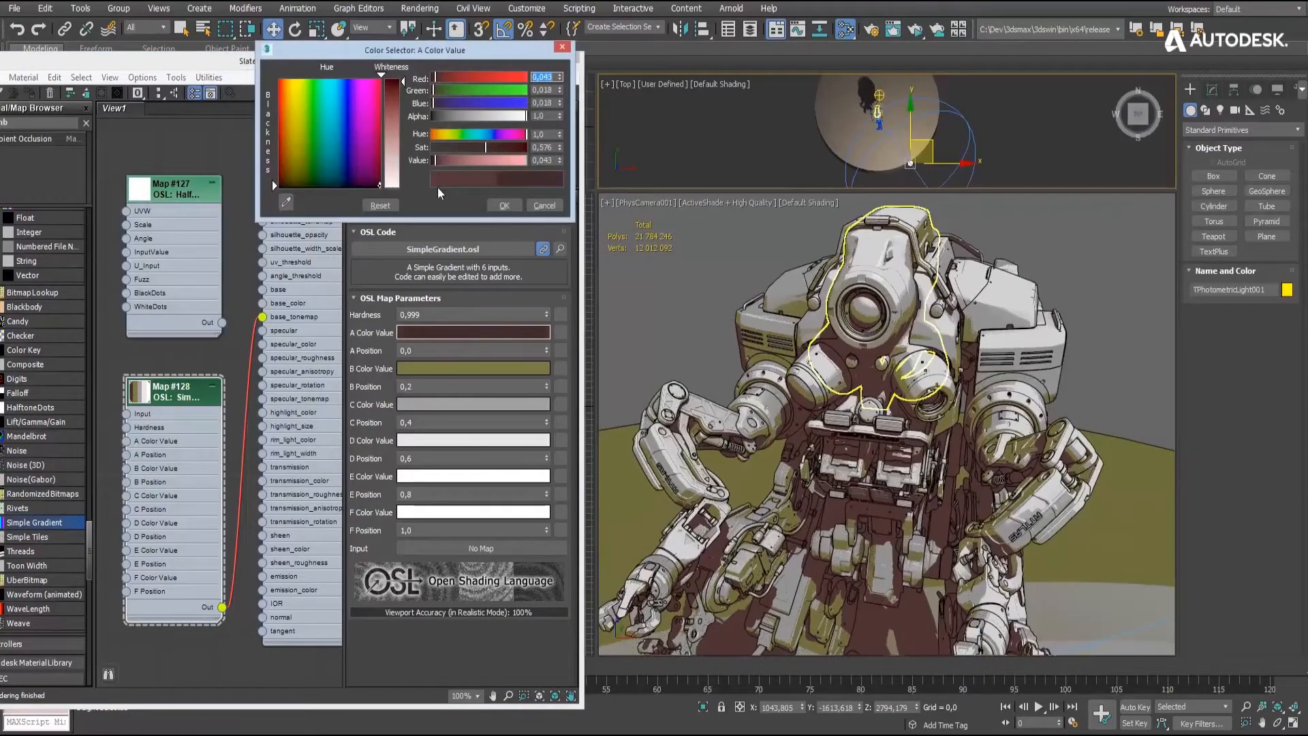
{"action": "left_click", "coordinate": [697, 302]}
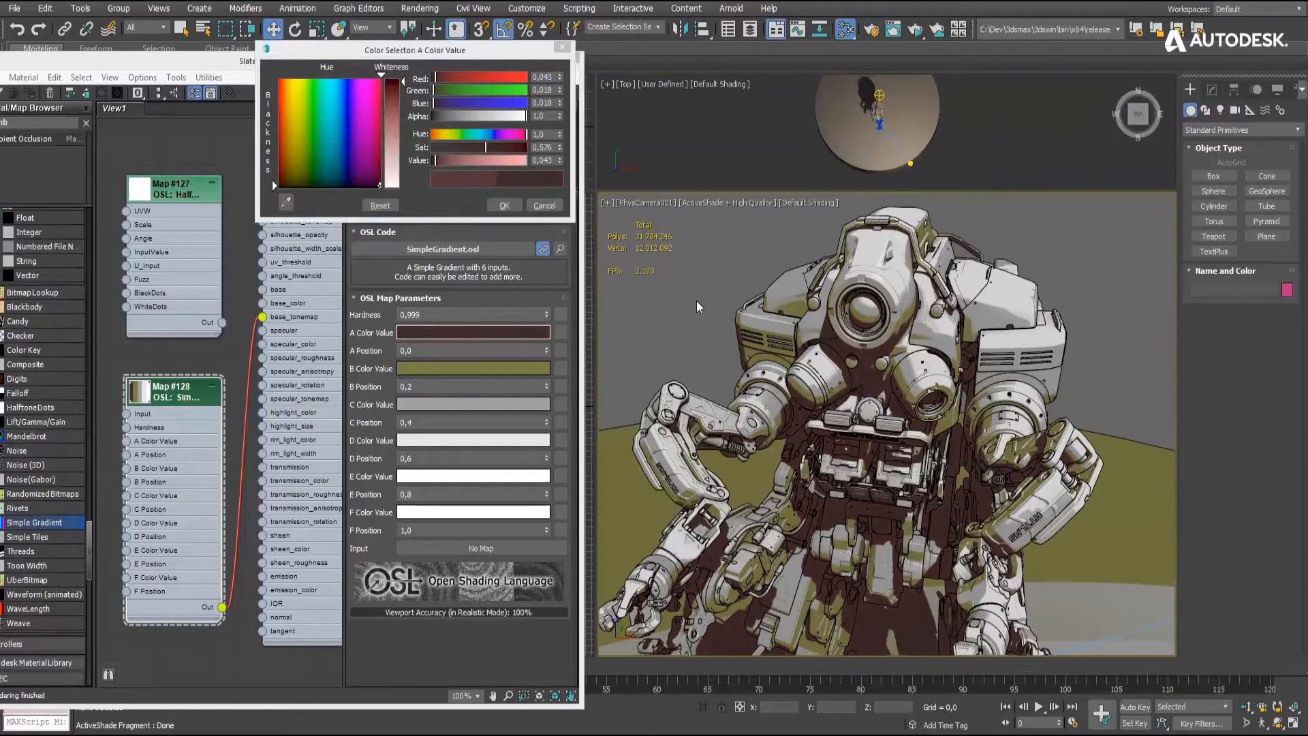
{"action": "left_click", "coordinate": [537, 206]}
- Copy the Simple Gradient's A color and connect the Halftone Dots output to its A Color Value input
{"action": "middle_click_drag", "start_coordinate": [235, 277], "coordinate": [291, 211]}
{"action": "left_click_drag", "start_coordinate": [257, 131], "coordinate": [145, 300]}
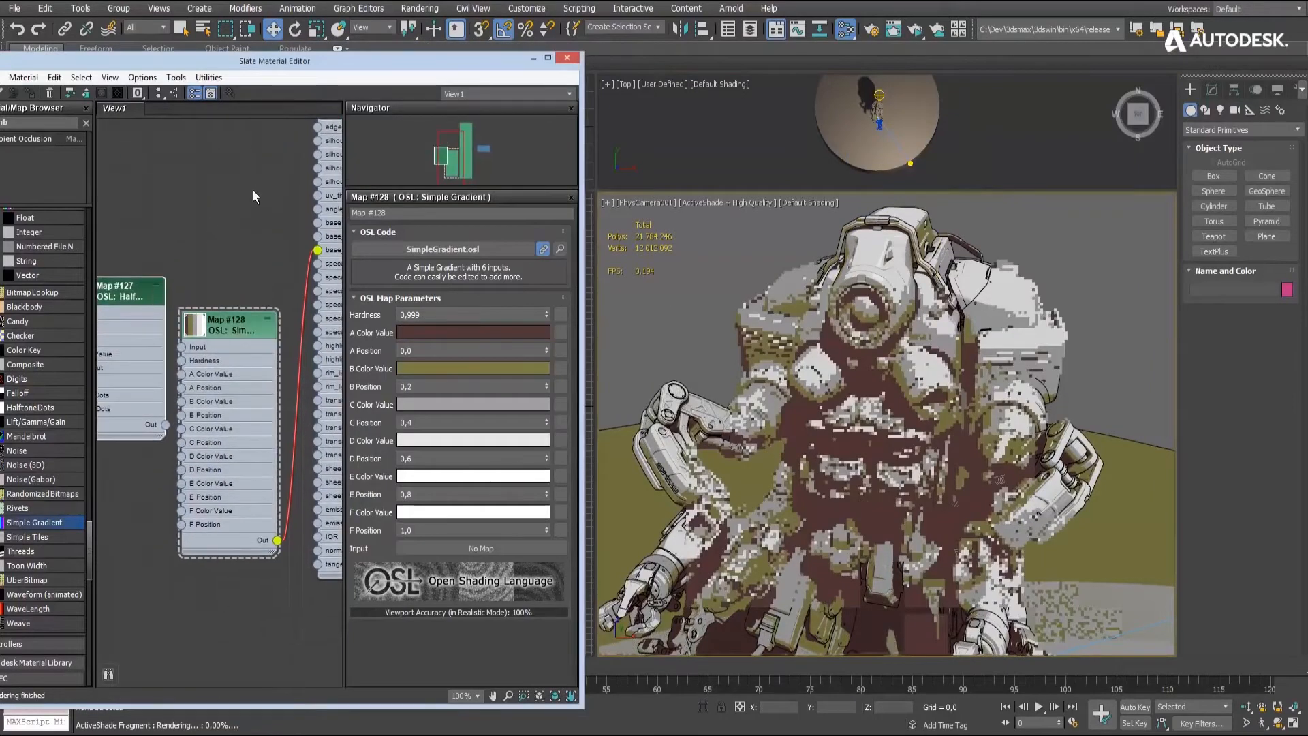
{"action": "middle_click_drag", "start_coordinate": [253, 190], "coordinate": [294, 166]}
{"action": "right_click", "coordinate": [451, 332]}
{"action": "left_click", "coordinate": [469, 345]}
{"action": "left_click_drag", "start_coordinate": [164, 270], "coordinate": [154, 292]}
{"action": "left_click_drag", "start_coordinate": [195, 417], "coordinate": [198, 366]}
- Paste the copied brown into the WhiteDots color of the Halftone Dots map
{"action": "double_click", "coordinate": [148, 289]}
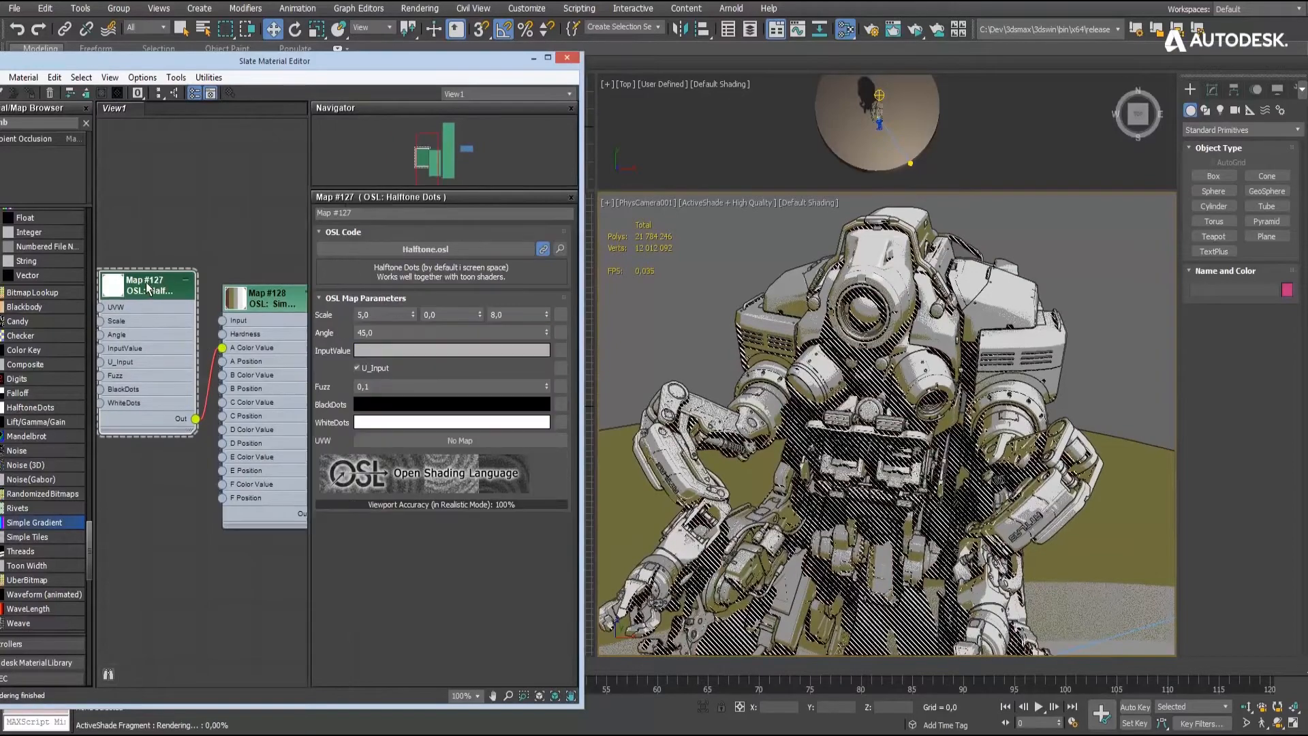
{"action": "right_click", "coordinate": [444, 422]}
{"action": "left_click", "coordinate": [466, 453]}
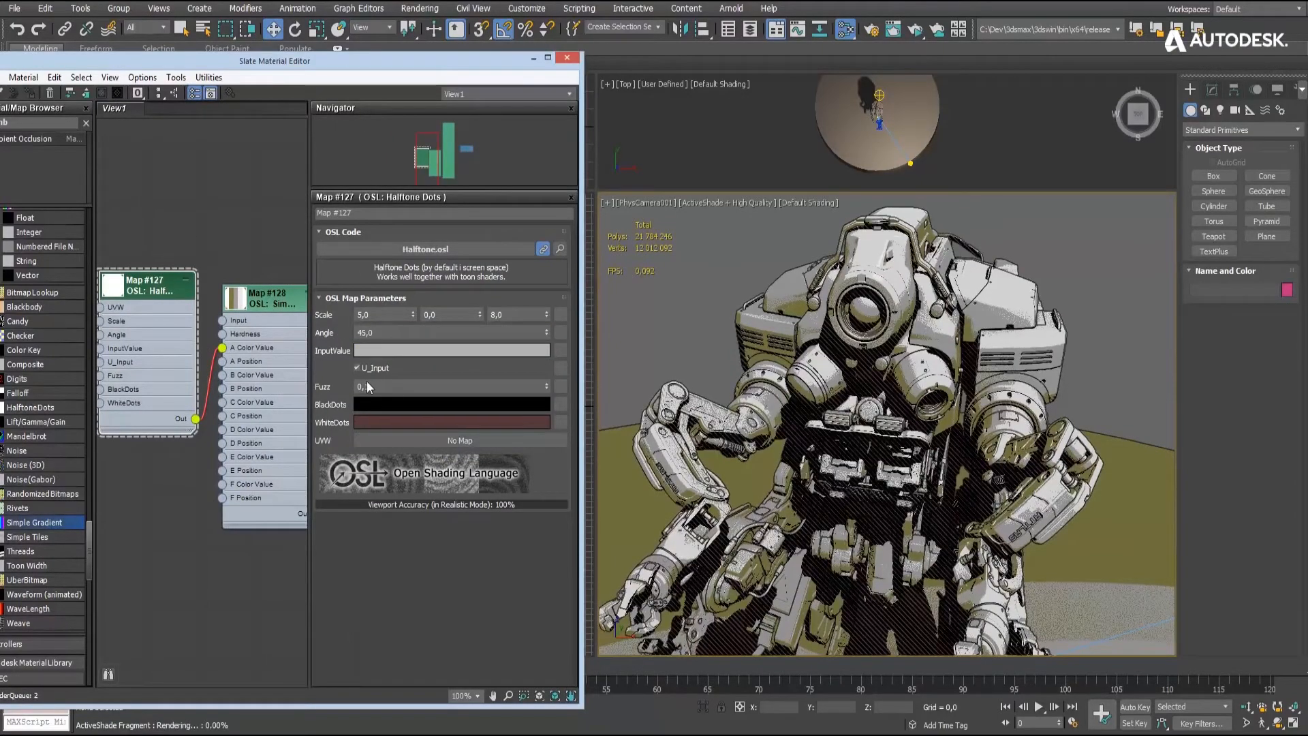
- Lighten the Halftone Dots InputValue color and set the Angle to -33.0
{"action": "middle_click_drag", "start_coordinate": [871, 447], "coordinate": [882, 434], "text": "alt"}
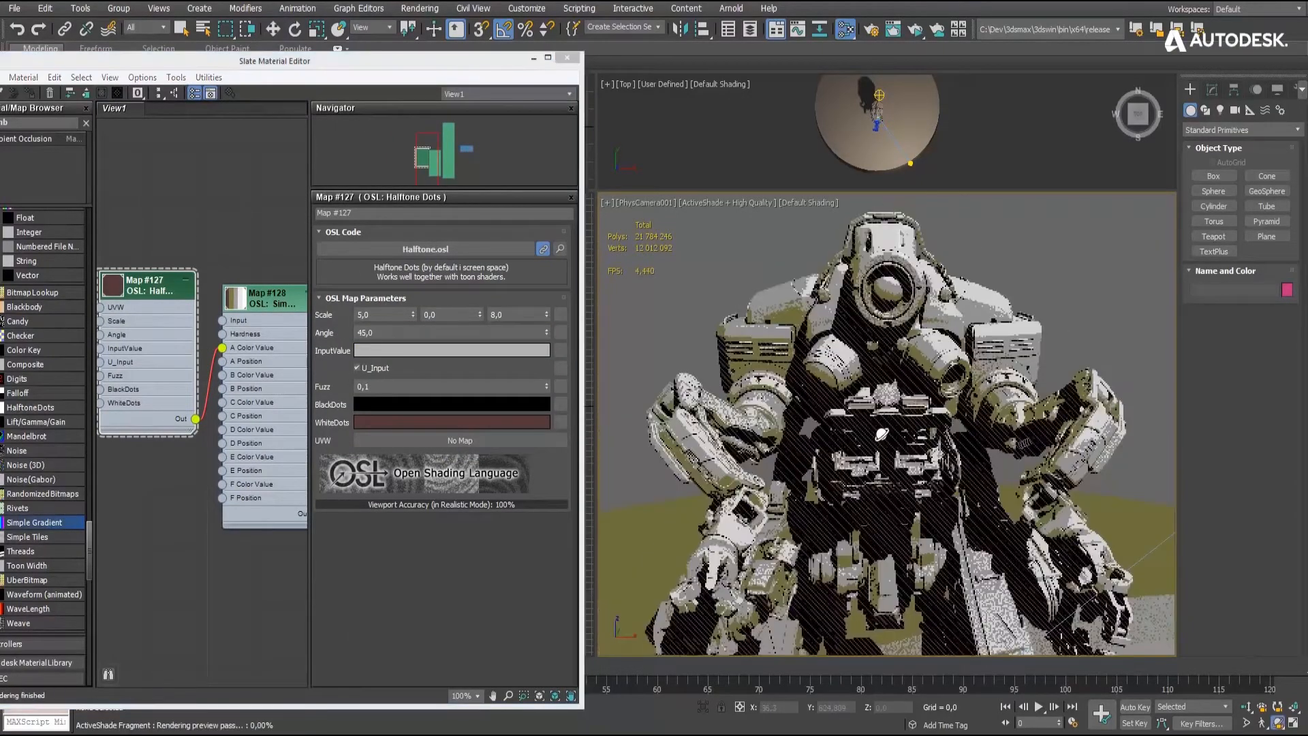
{"action": "left_click", "coordinate": [481, 353]}
{"action": "left_click", "coordinate": [493, 159]}
{"action": "left_click", "coordinate": [502, 208]}
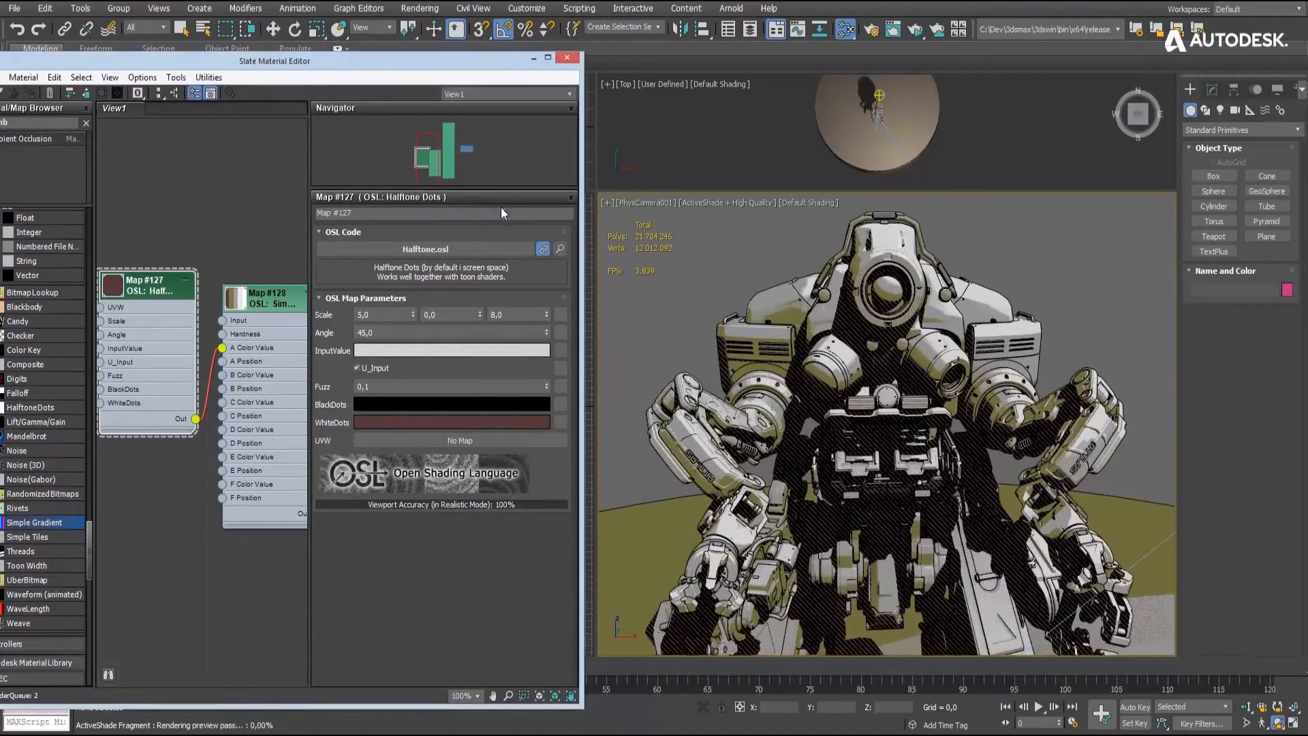
{"action": "type", "text": "-33"}
{"action": "key", "text": "Return"}
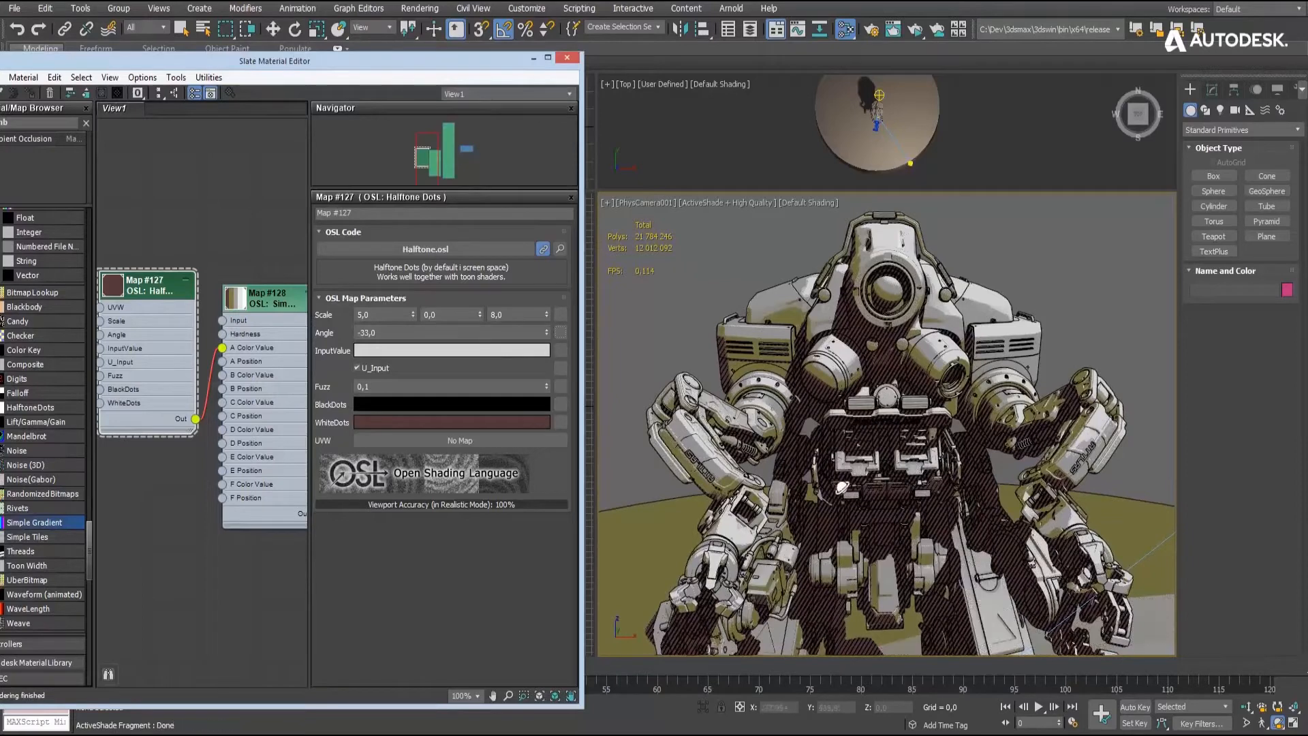
- Add an Ambient Occlusion map and connect it to the InputValue of the Halftone Dots map
{"action": "middle_click_drag", "start_coordinate": [138, 180], "coordinate": [241, 191]}
{"action": "left_click_drag", "start_coordinate": [16, 140], "coordinate": [133, 266]}
{"action": "middle_click_drag", "start_coordinate": [134, 270], "coordinate": [174, 257]}
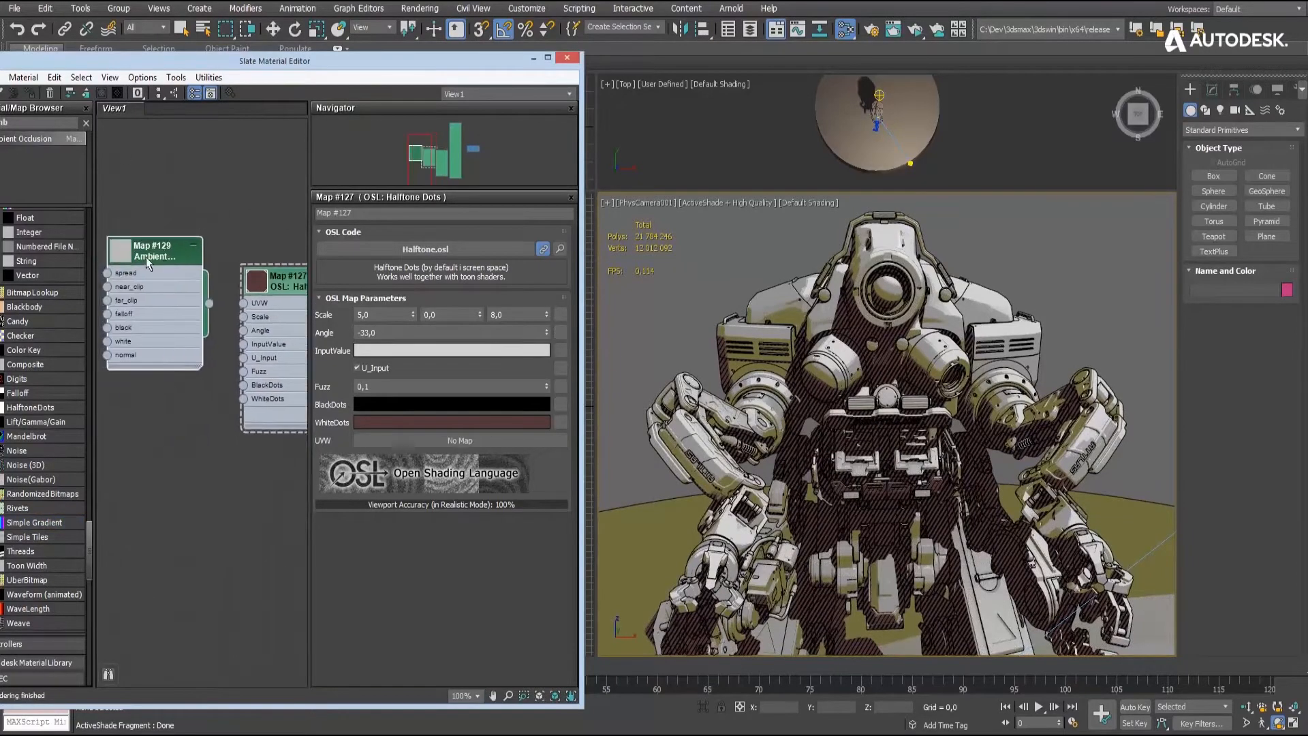
{"action": "double_click", "coordinate": [176, 269]}
{"action": "left_click_drag", "start_coordinate": [209, 304], "coordinate": [244, 344]}
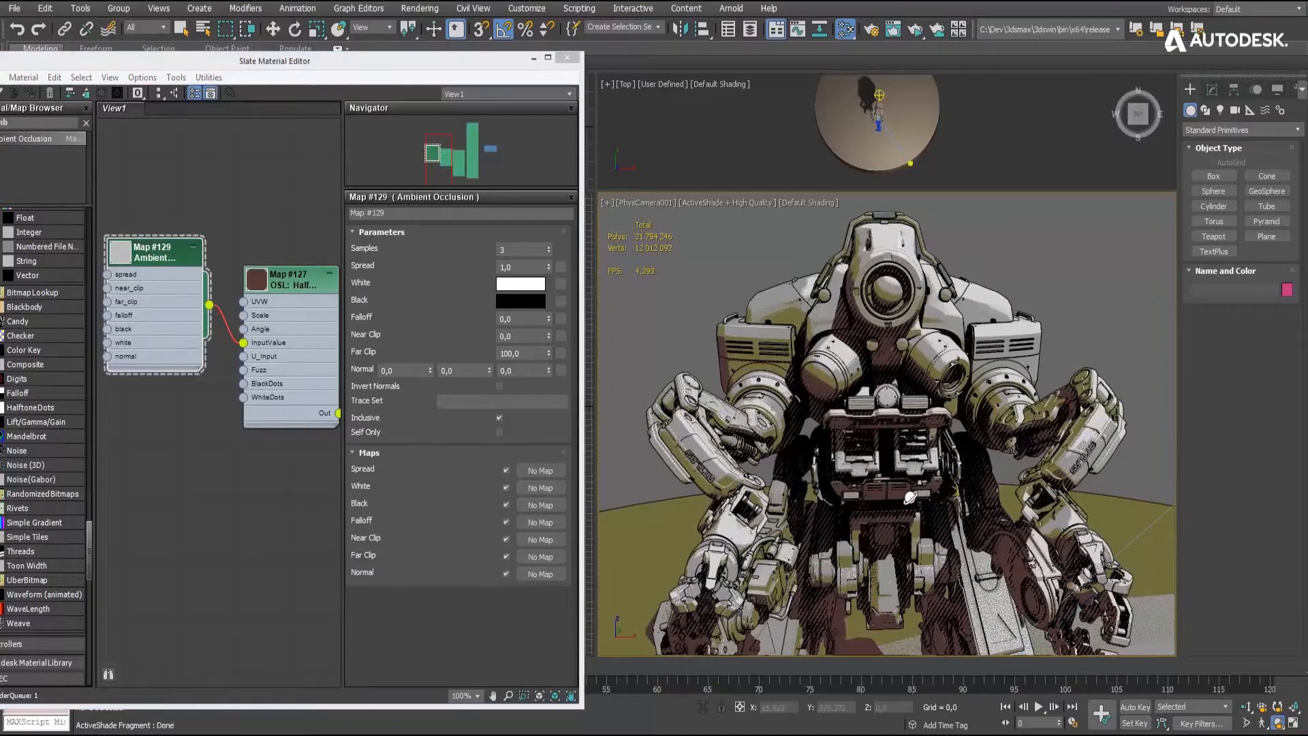
{"action": "left_click_drag", "start_coordinate": [910, 498], "coordinate": [879, 493]}
- Set the Simple Gradient's B color saturation to 0.439 and its C color to a grey with value 0.403
{"action": "middle_click_drag", "start_coordinate": [305, 210], "coordinate": [161, 181]}
{"action": "double_click", "coordinate": [178, 249]}
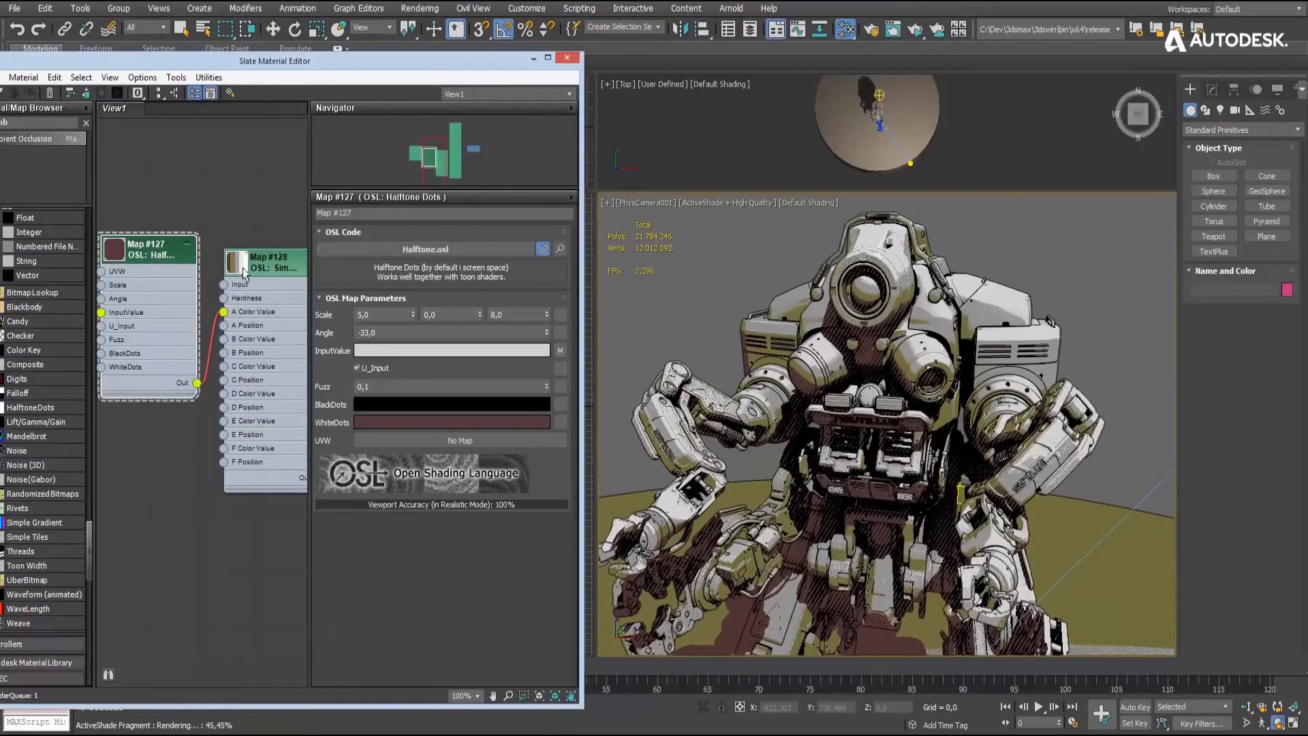
{"action": "double_click", "coordinate": [244, 271]}
{"action": "left_click", "coordinate": [475, 369]}
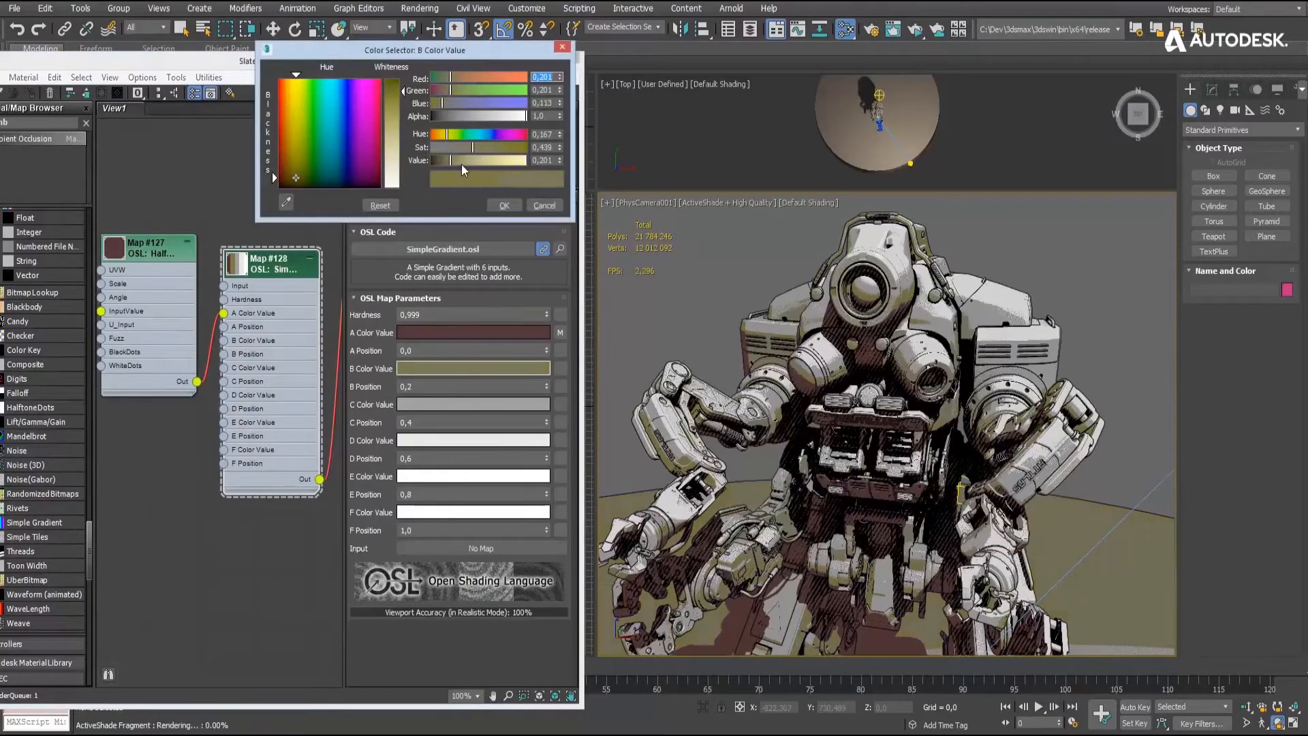
{"action": "left_click", "coordinate": [471, 404]}
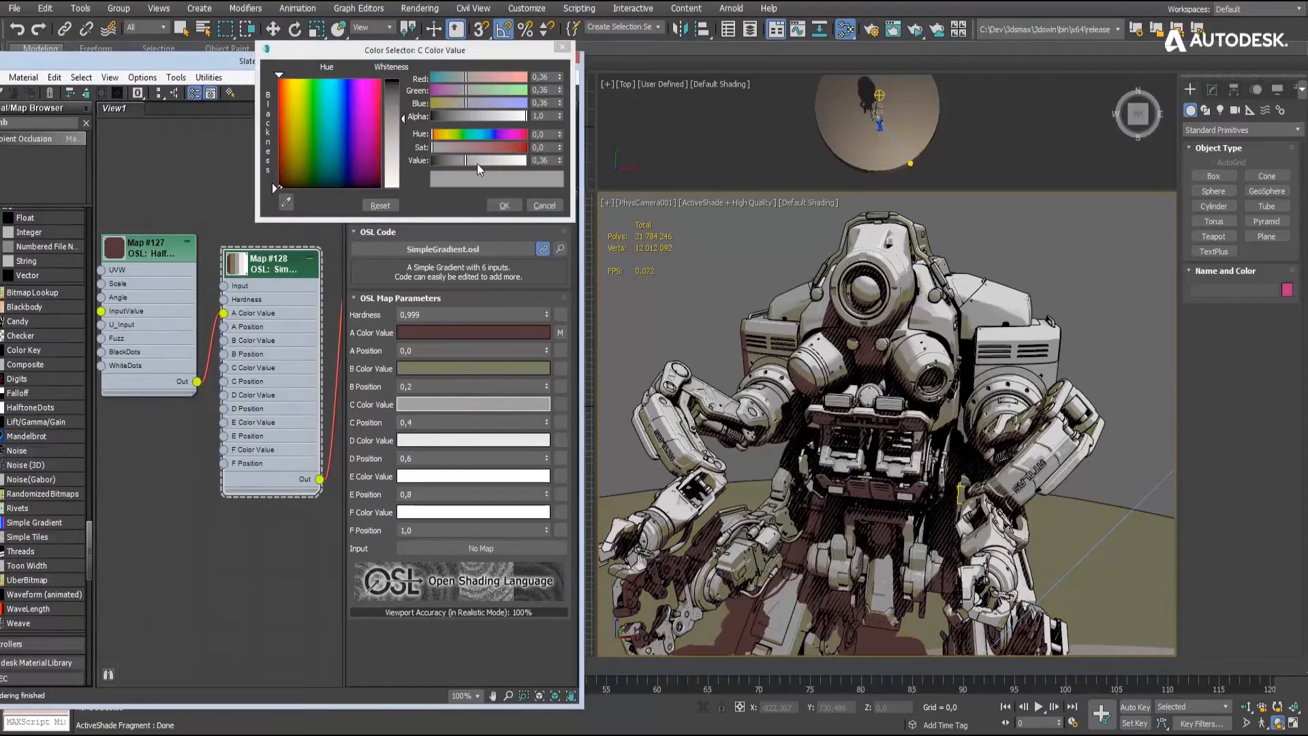
{"action": "left_click_drag", "start_coordinate": [477, 164], "coordinate": [481, 164]}
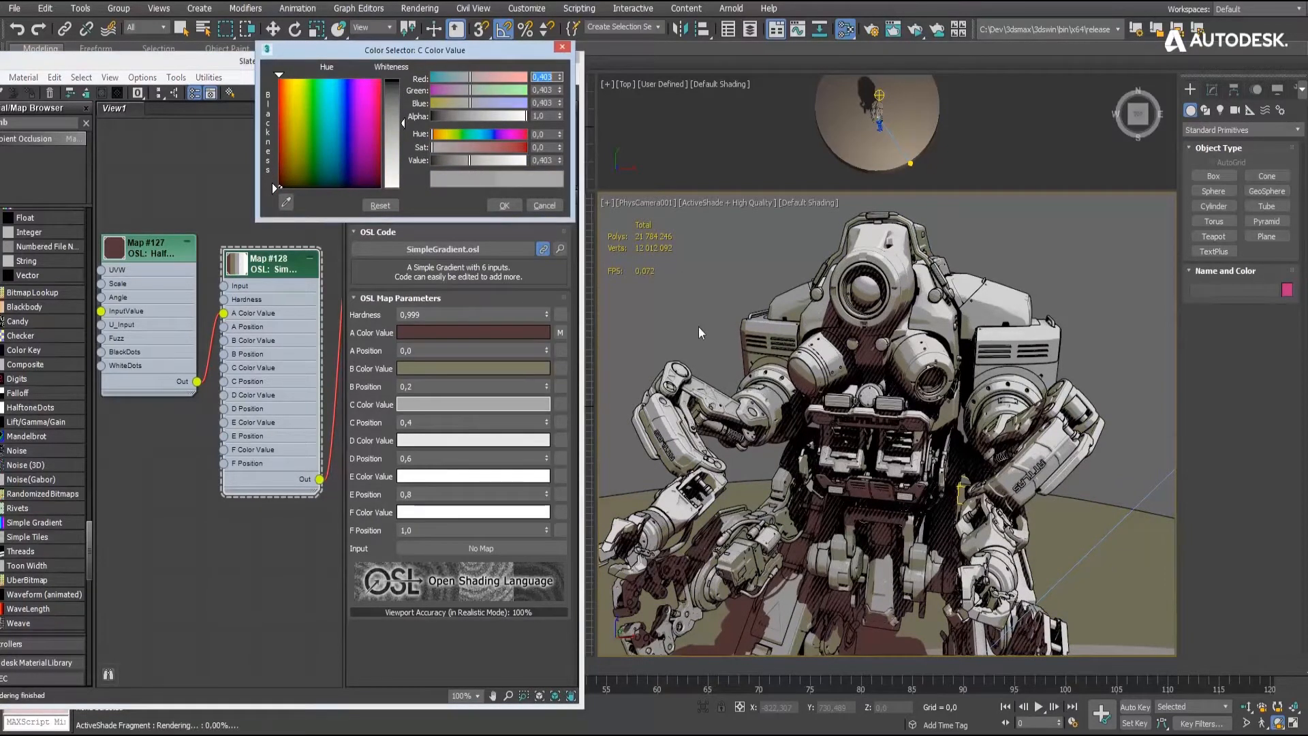
{"action": "left_click", "coordinate": [505, 205]}
- Move the photometric light past the disc's far side in the Top view and back in front of the robot, at about X 340, Y -1093
{"action": "middle_click_drag", "start_coordinate": [907, 473], "coordinate": [917, 465], "text": "alt"}
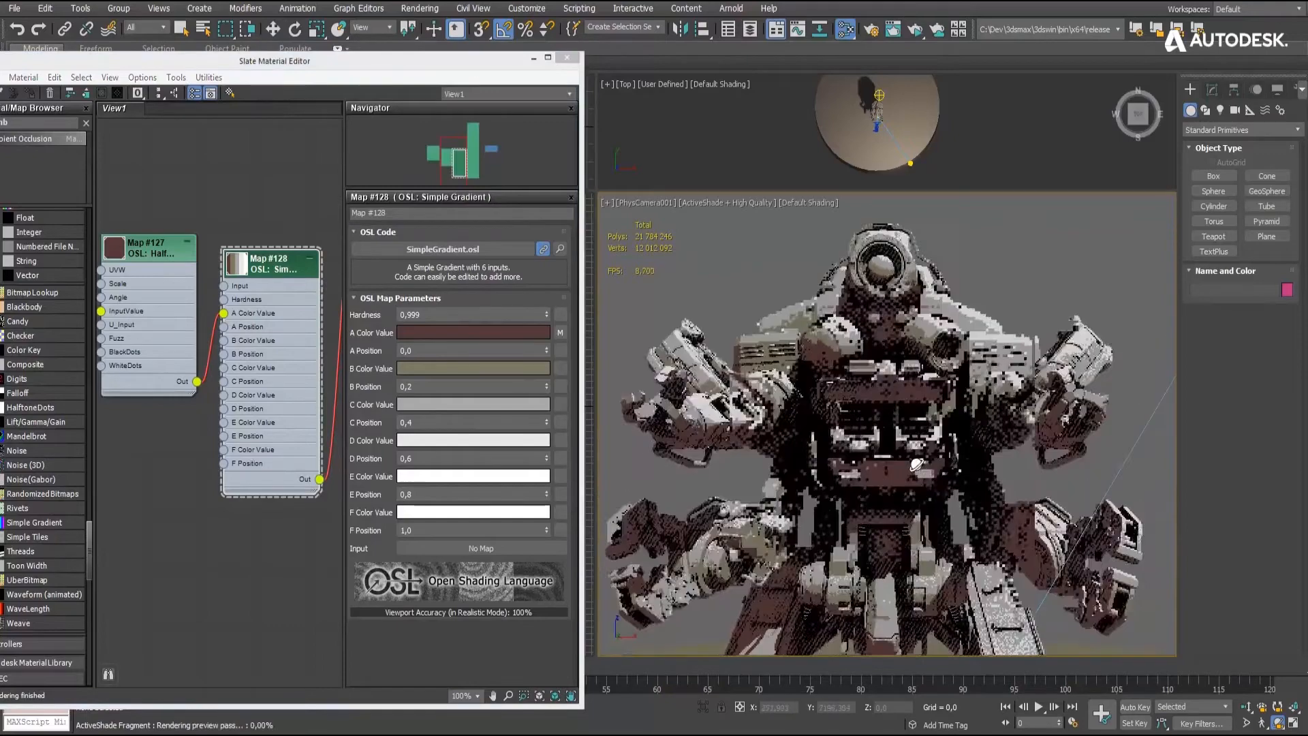
{"action": "left_click", "coordinate": [274, 29]}
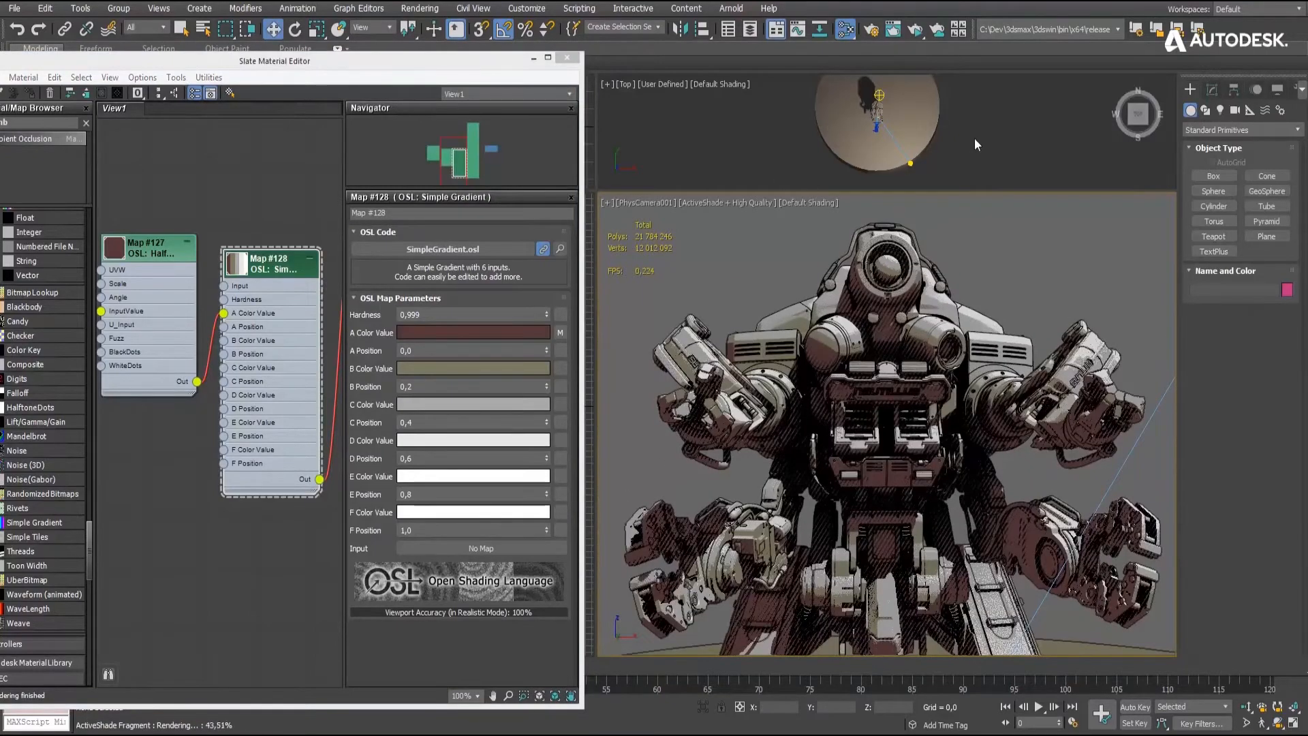
{"action": "left_click", "coordinate": [914, 165]}
{"action": "left_click_drag", "start_coordinate": [932, 157], "coordinate": [823, 123]}
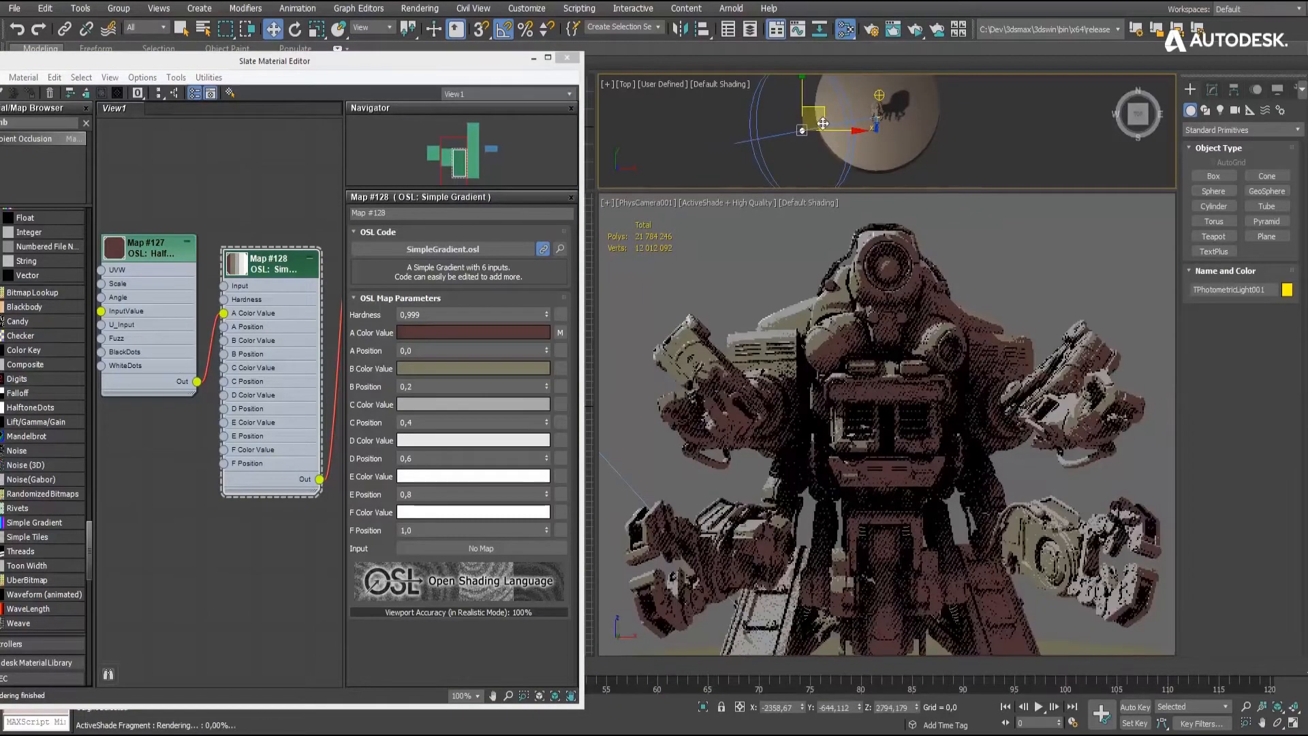
{"action": "left_click", "coordinate": [979, 229]}
{"action": "left_click_drag", "start_coordinate": [802, 130], "coordinate": [903, 129]}
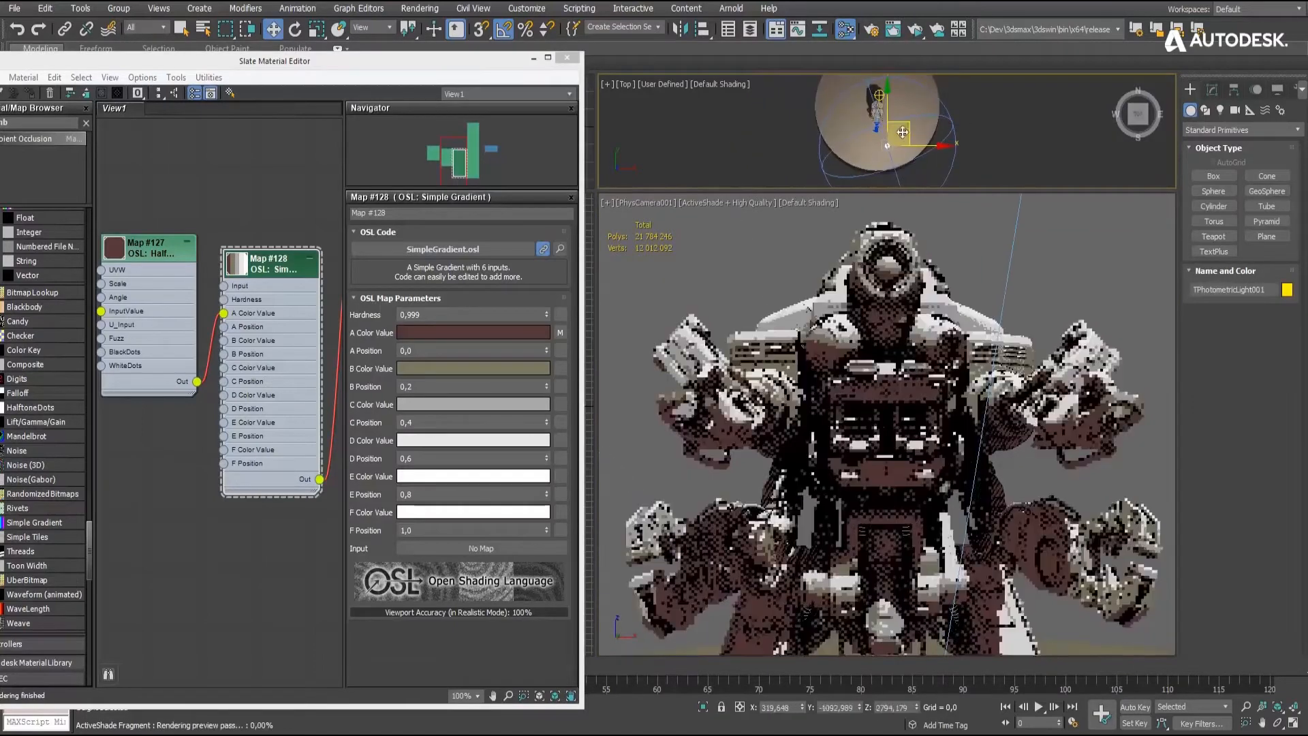
{"action": "left_click", "coordinate": [967, 245]}
- Add an OSL Toon Width map and connect it to the Toon edge_width_scale input
{"action": "middle_click_drag", "start_coordinate": [213, 170], "coordinate": [144, 353]}
{"action": "scroll", "coordinate": [144, 353], "scroll_direction": "down", "scroll_amount": 1}
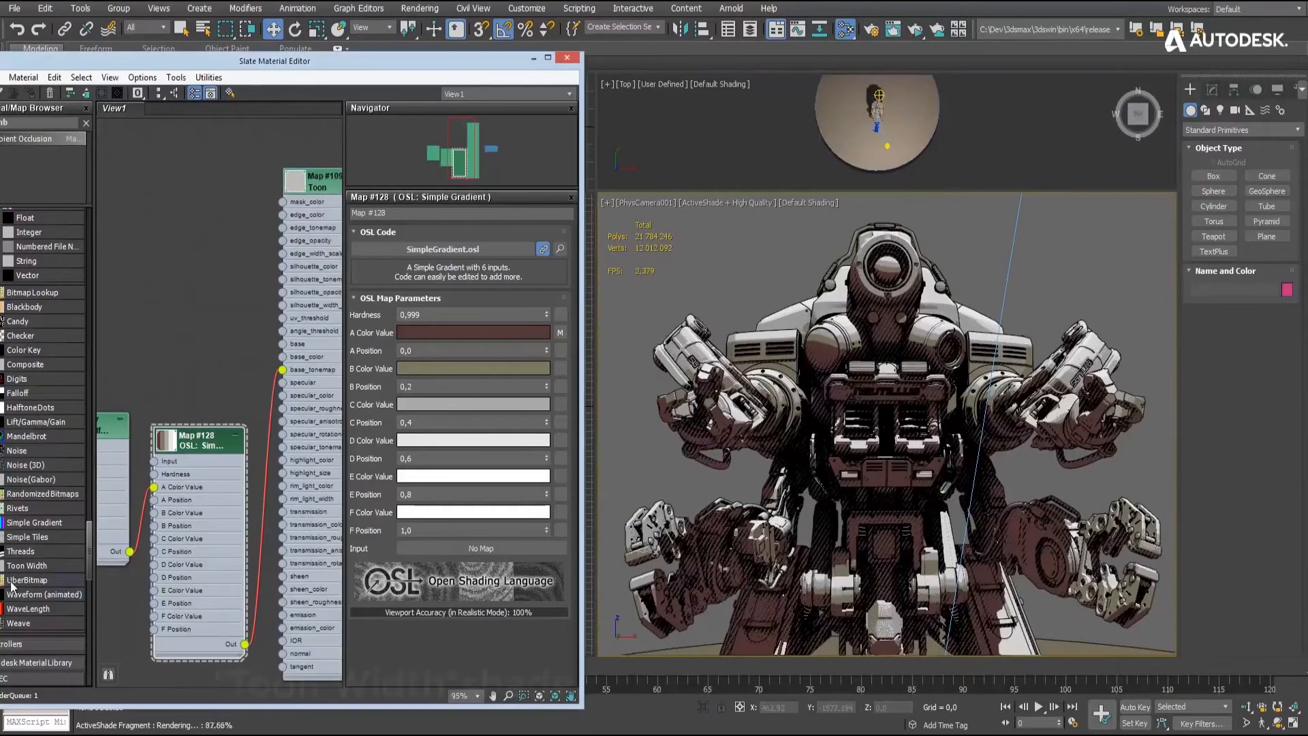
{"action": "left_click_drag", "start_coordinate": [26, 567], "coordinate": [179, 173]}
{"action": "double_click", "coordinate": [198, 169]}
{"action": "middle_click_drag", "start_coordinate": [256, 238], "coordinate": [204, 251]}
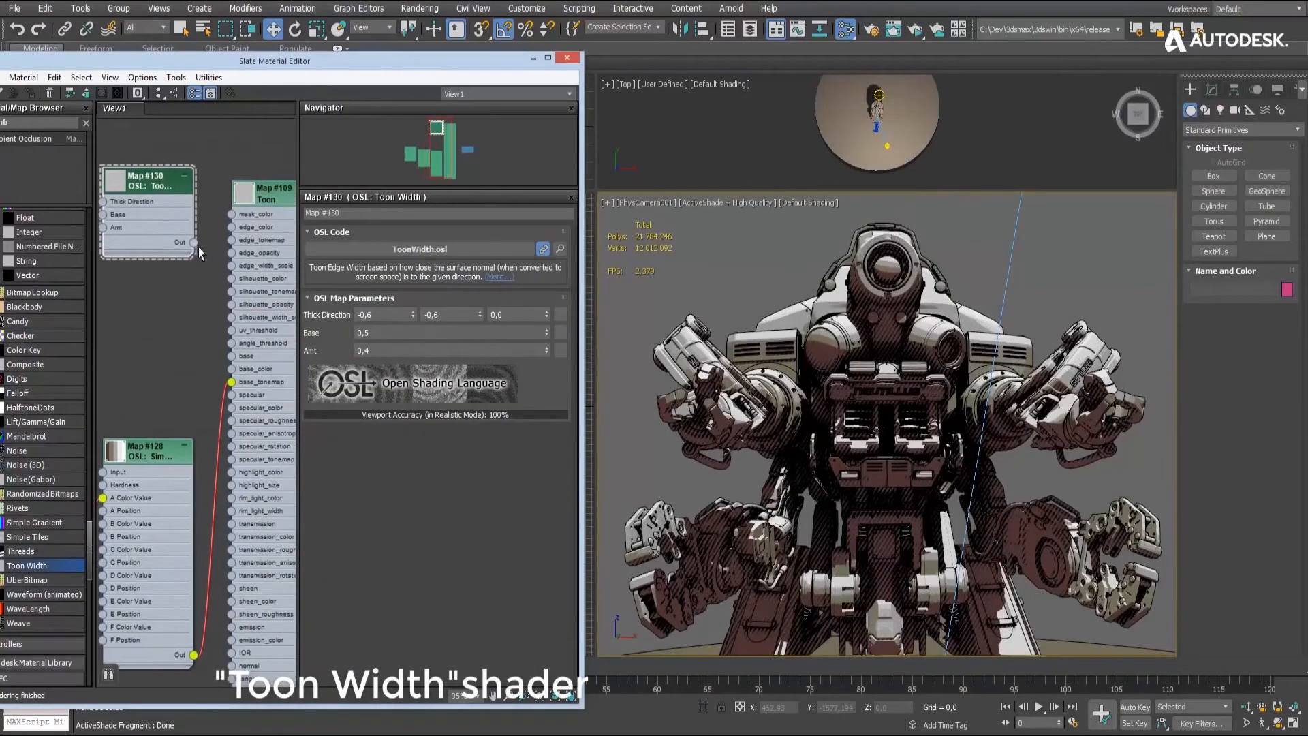
{"action": "left_click_drag", "start_coordinate": [194, 242], "coordinate": [232, 266]}
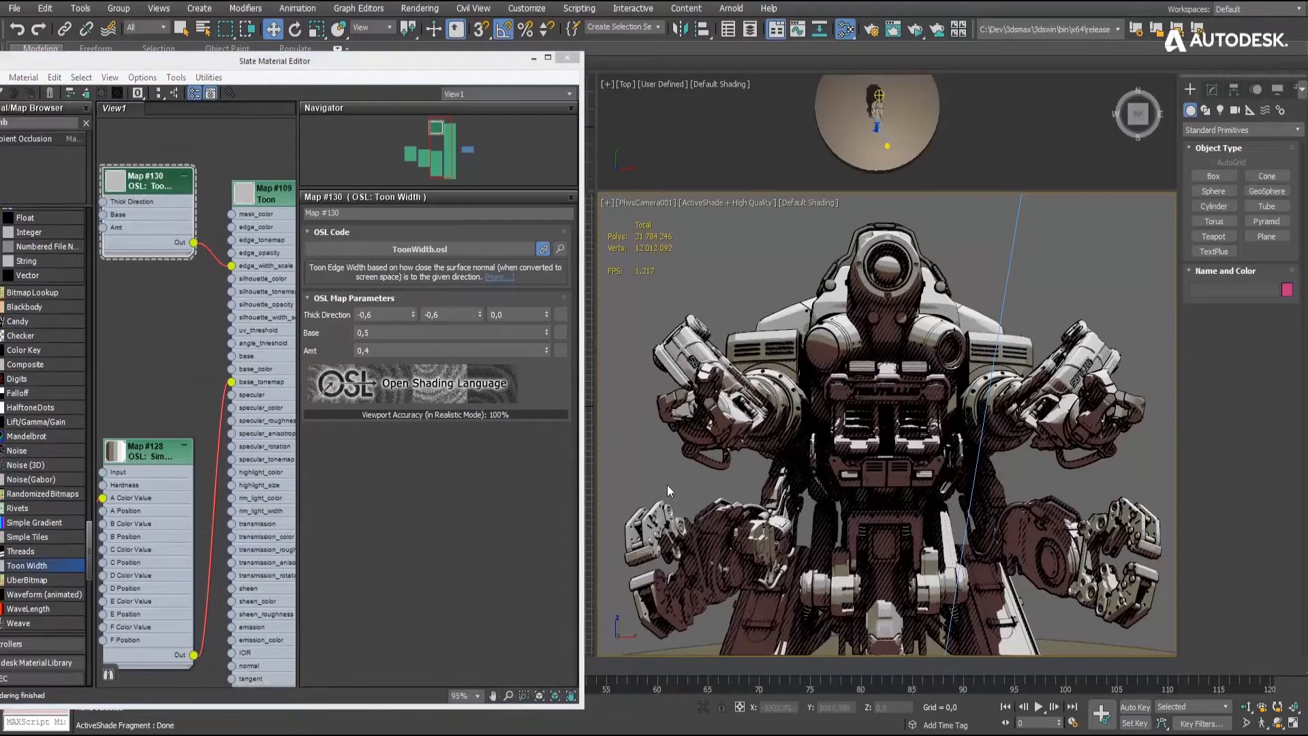
- Set the Toon Width Amt to 0.8 with the camera moved closer to the robot's head and chest
{"action": "middle_click_drag", "start_coordinate": [1051, 327], "coordinate": [1059, 318]}
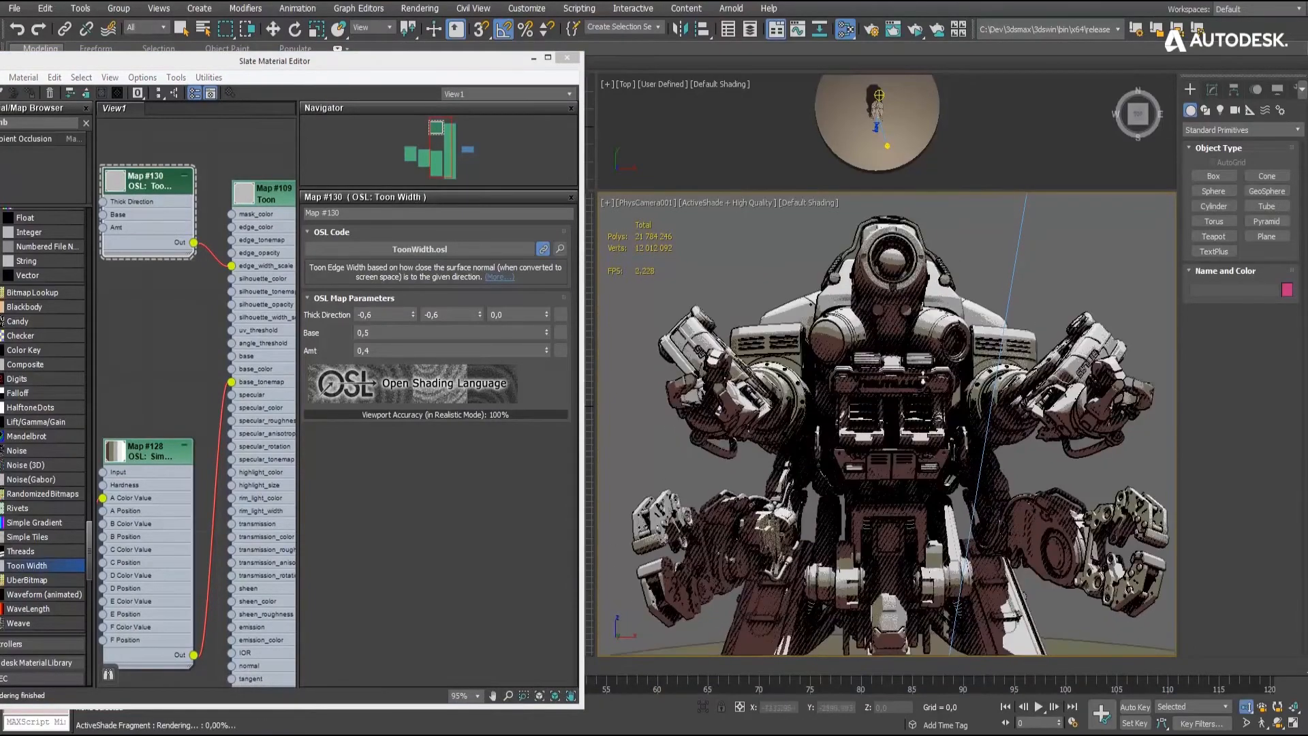
{"action": "scroll", "coordinate": [899, 342], "scroll_direction": "up", "scroll_amount": 3}
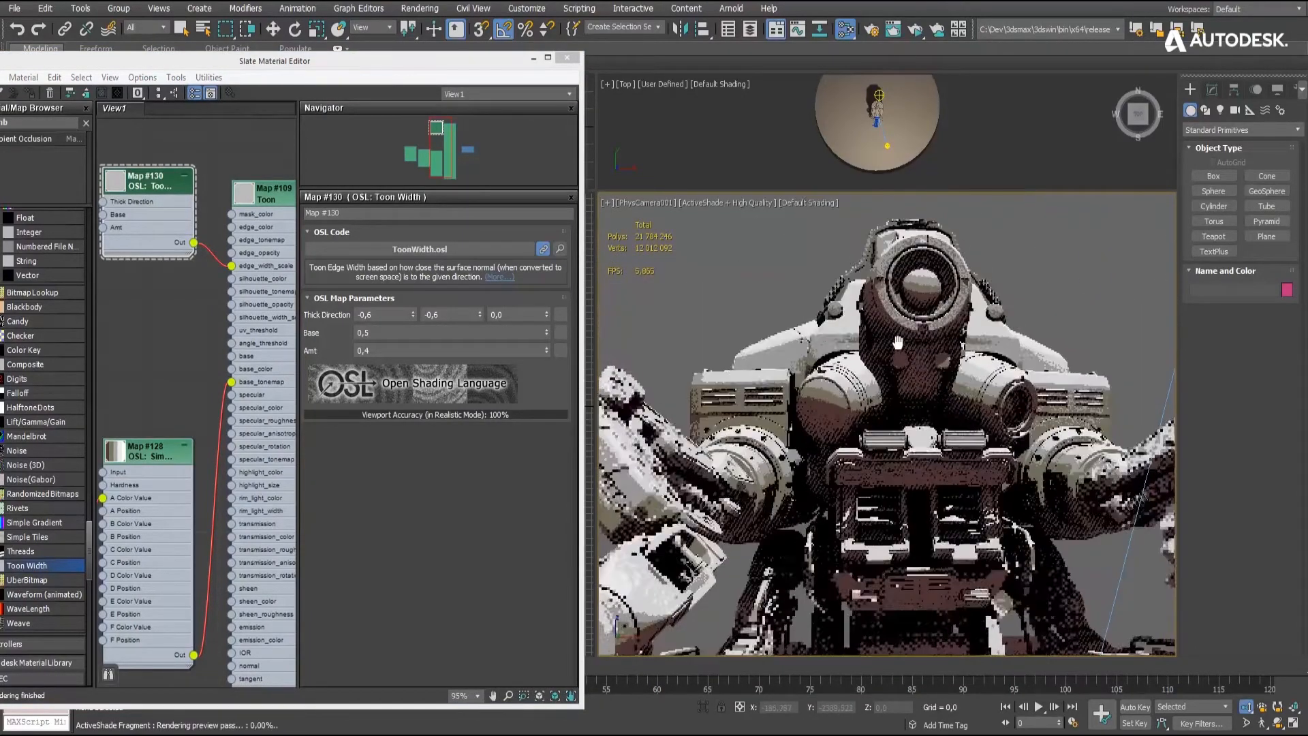
{"action": "left_click", "coordinate": [385, 351]}
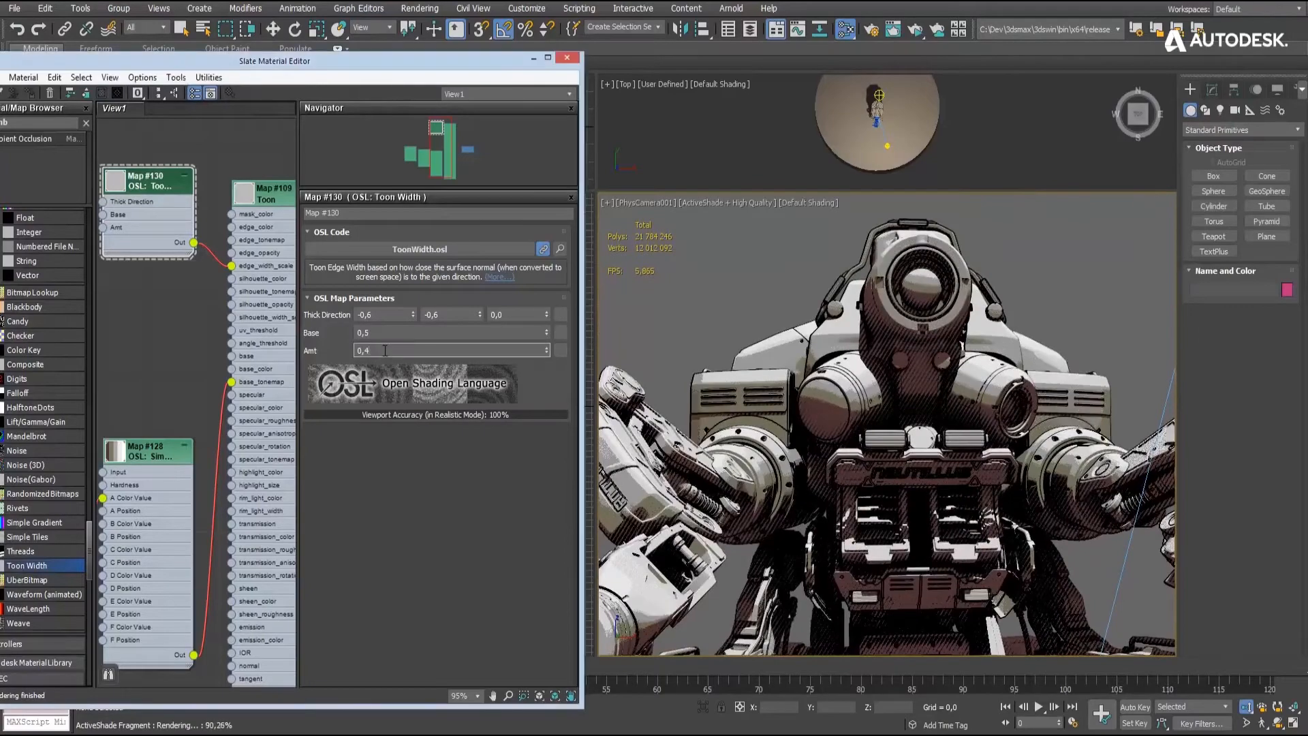
{"action": "key", "text": "BackSpace"}
{"action": "type", "text": "8"}
{"action": "key", "text": "Return"}
{"action": "left_click", "coordinate": [740, 315]}
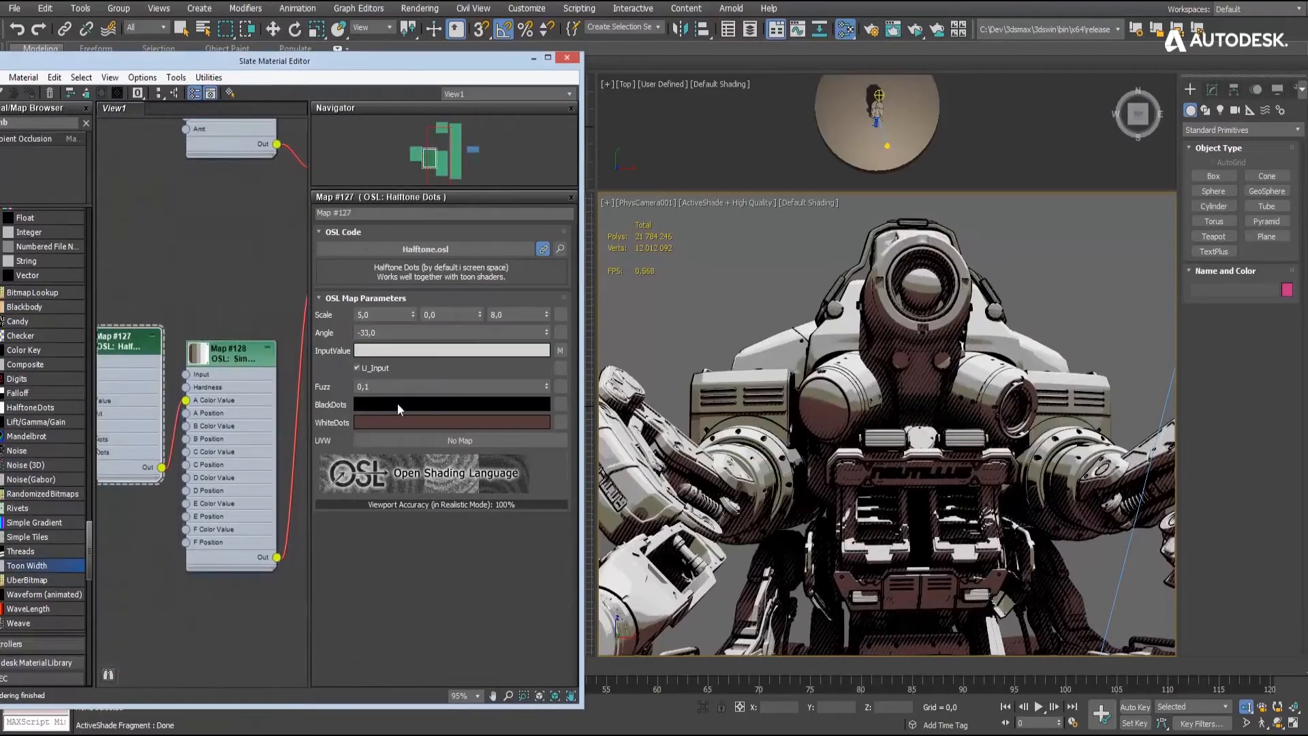
- Increase the saturation of the Halftone Dots map's WhiteDots color
{"action": "left_click", "coordinate": [402, 420]}
{"action": "left_click", "coordinate": [511, 144]}
{"action": "left_click", "coordinate": [507, 203]}
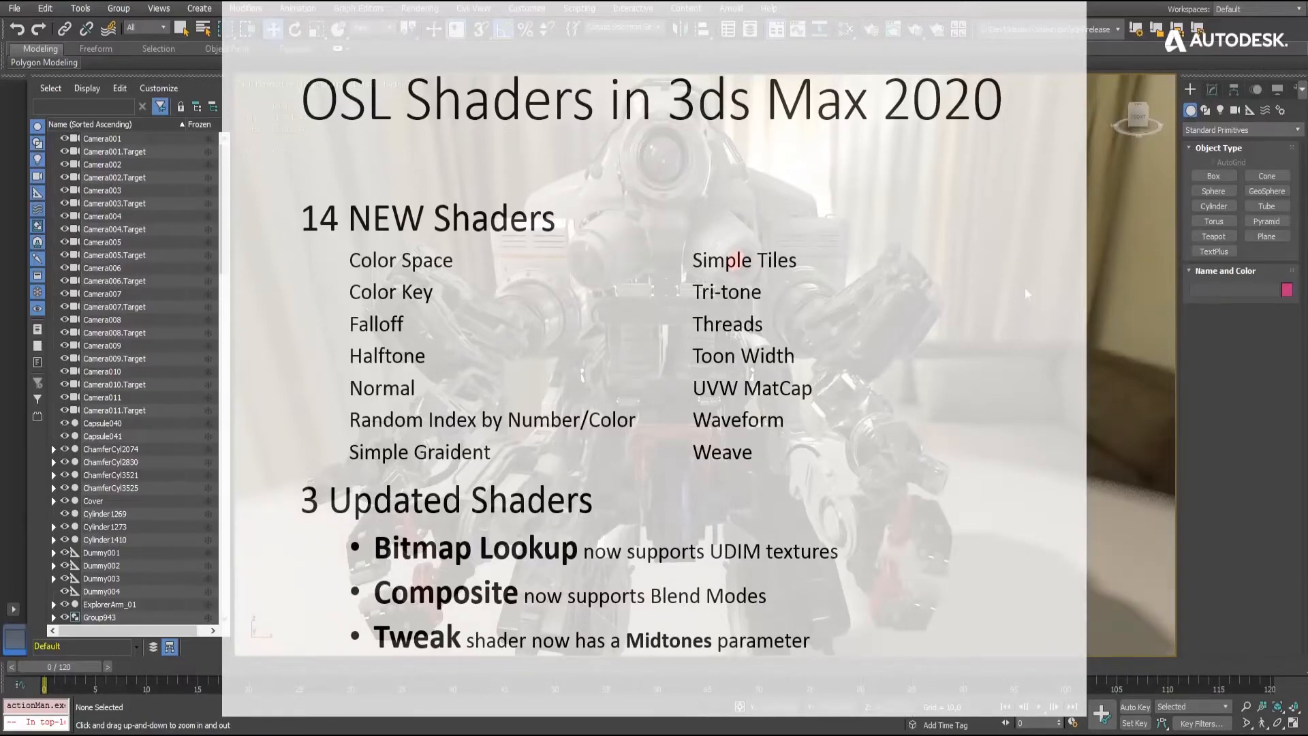
{"action": "middle_click_drag", "start_coordinate": [709, 368], "coordinate": [614, 375], "text": "alt"}
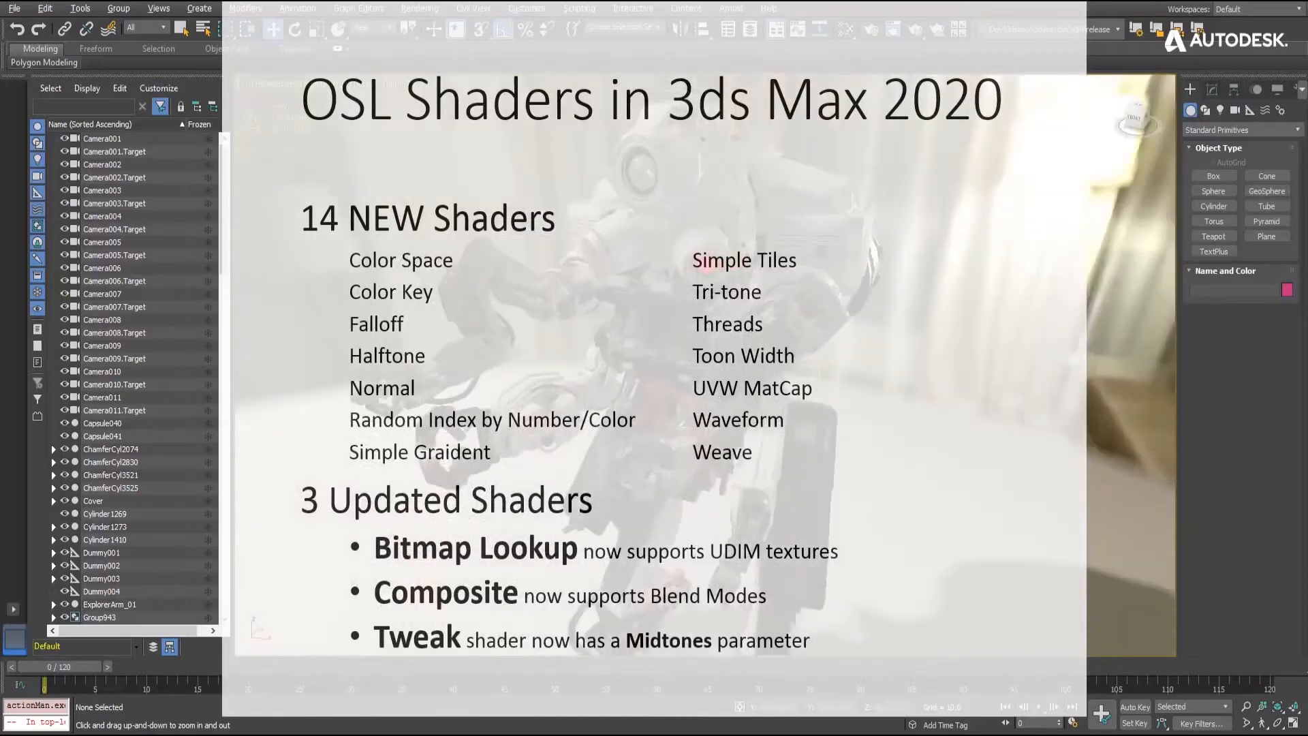
{"action": "scroll", "coordinate": [724, 244], "scroll_direction": "up", "scroll_amount": 3}
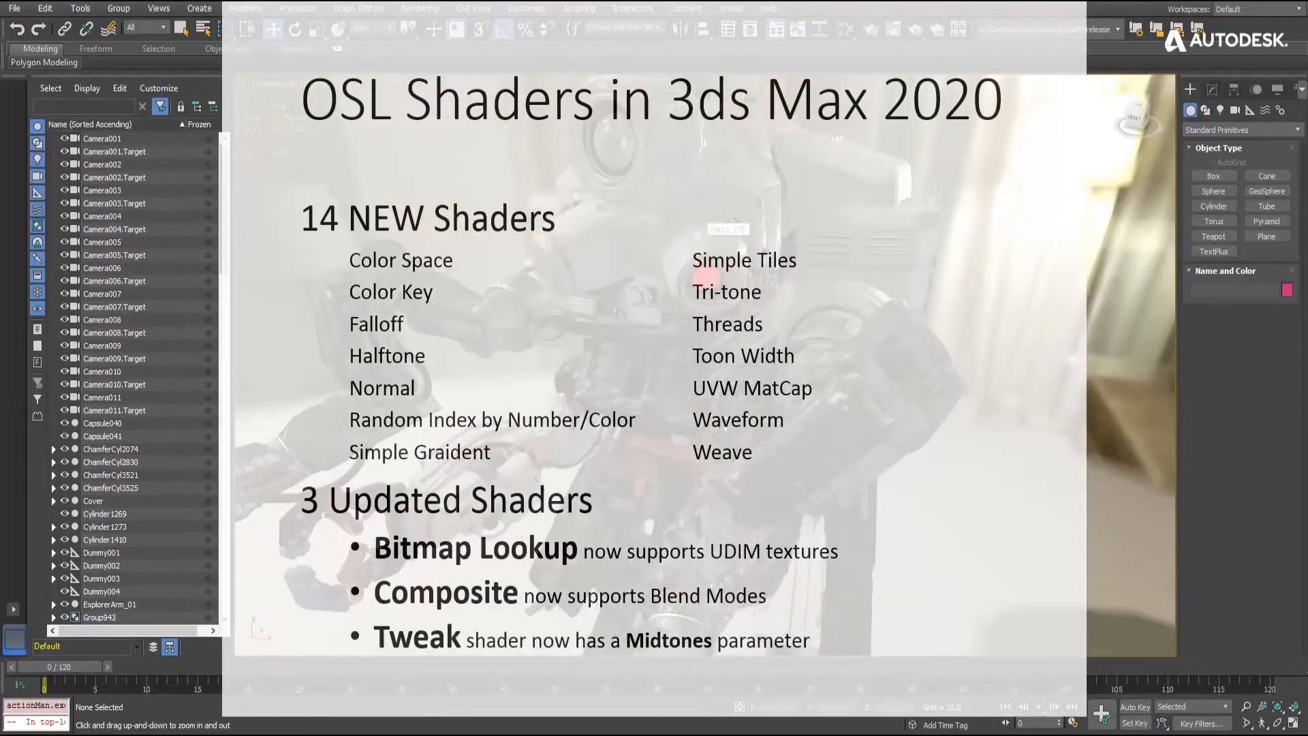
{"action": "middle_click_drag", "start_coordinate": [724, 244], "coordinate": [776, 244]}
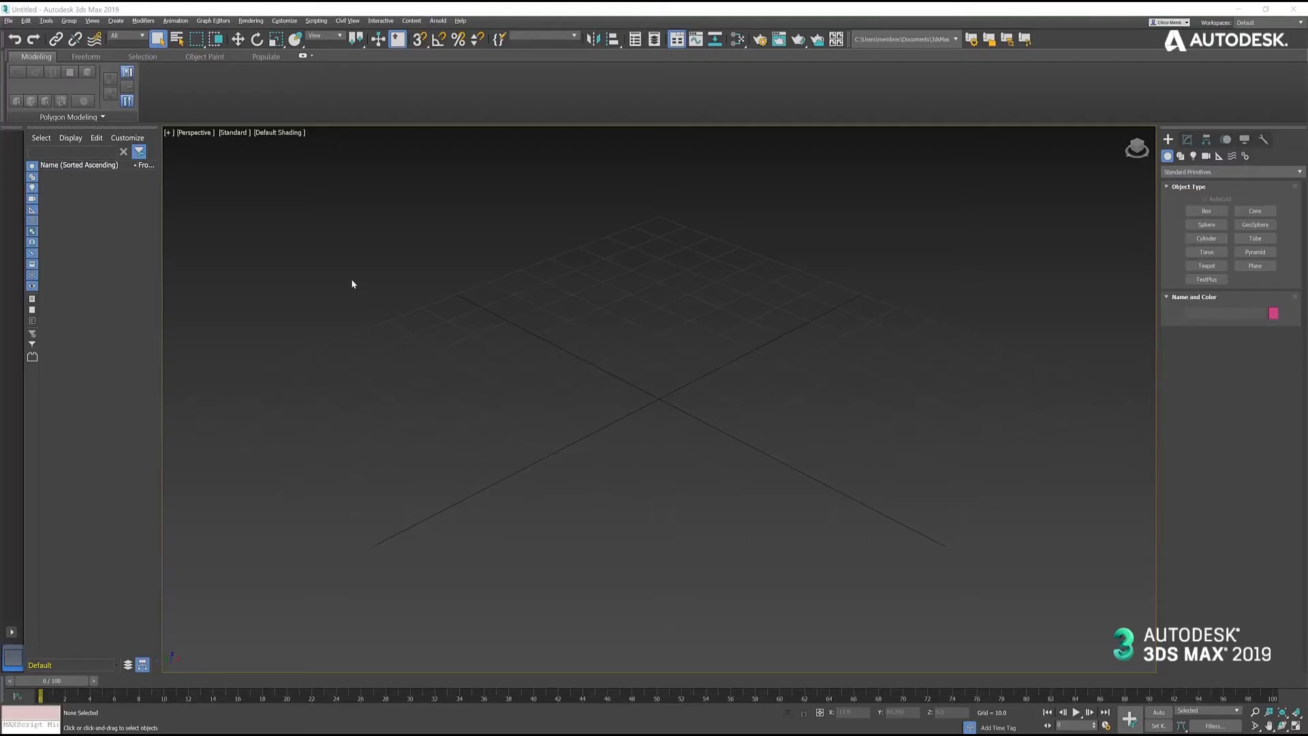
- Import the Revit project Community Center 2019.rvt from the TITAN_Community Center folder
{"action": "left_click", "coordinate": [9, 20]}
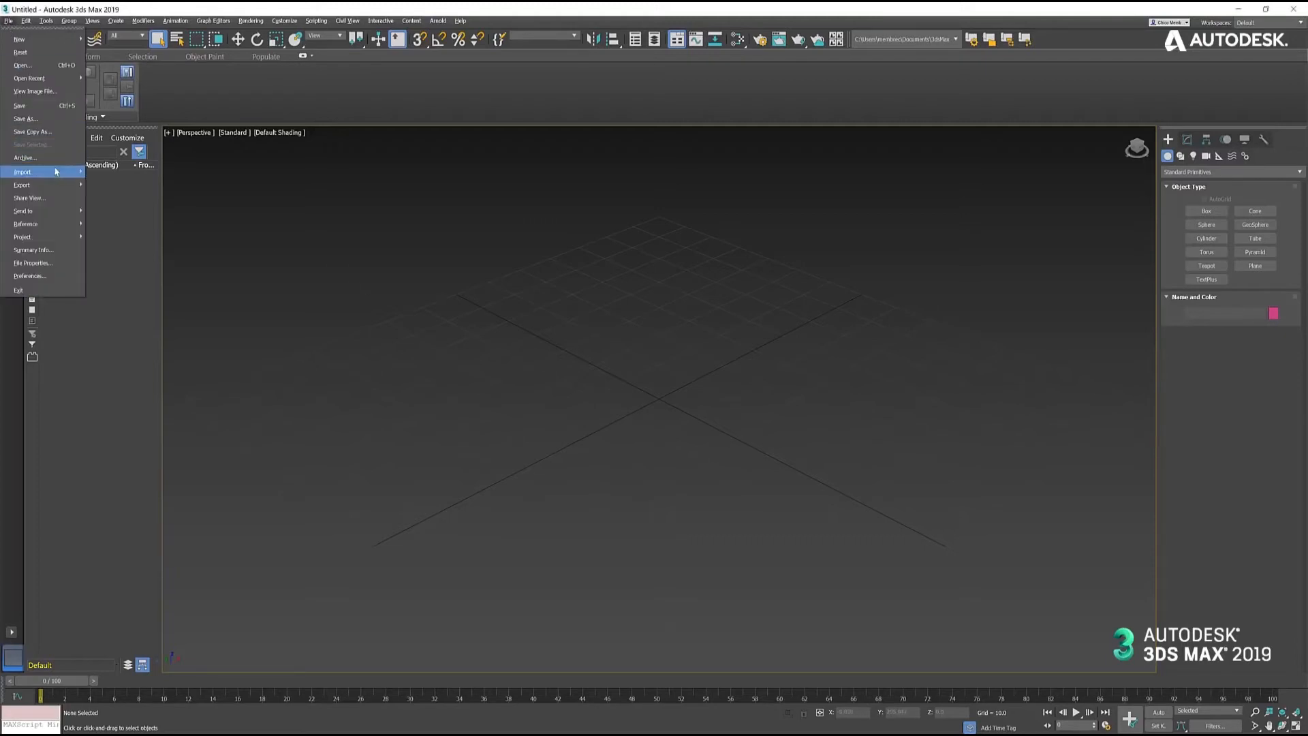
{"action": "left_click", "coordinate": [109, 179]}
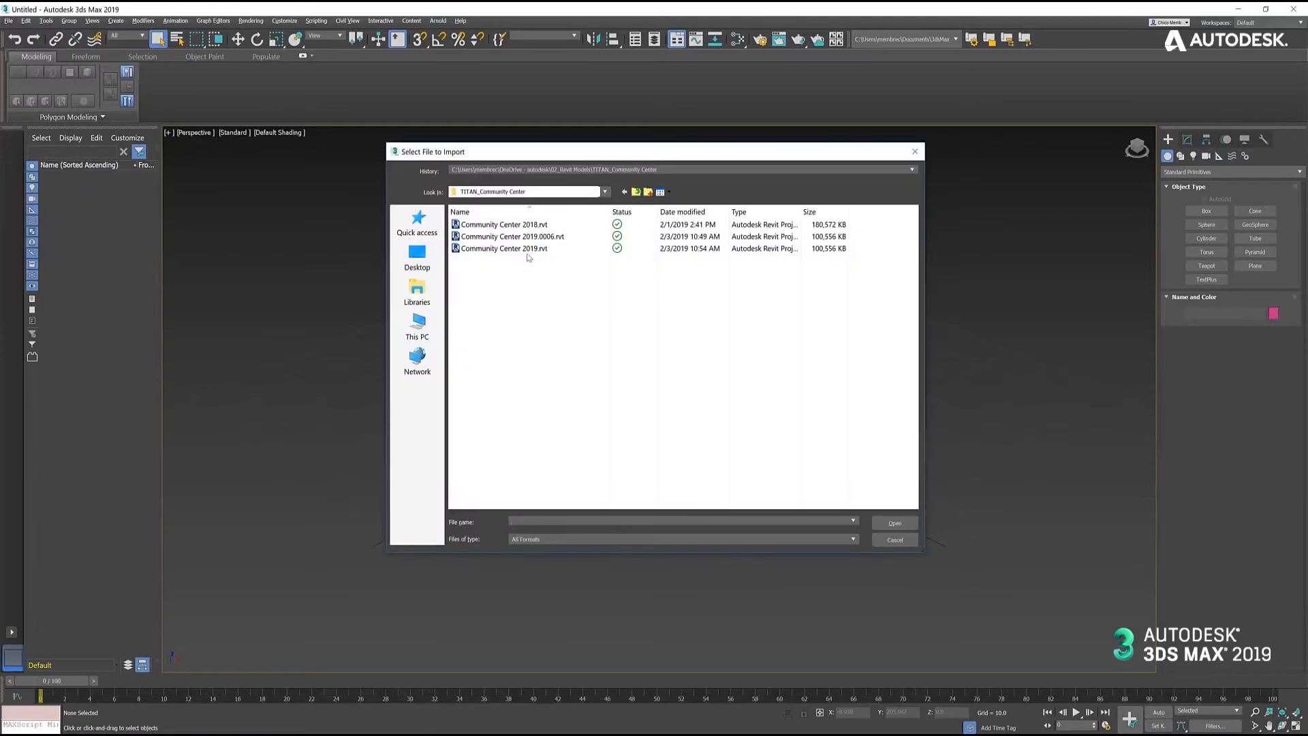
{"action": "left_click", "coordinate": [529, 249]}
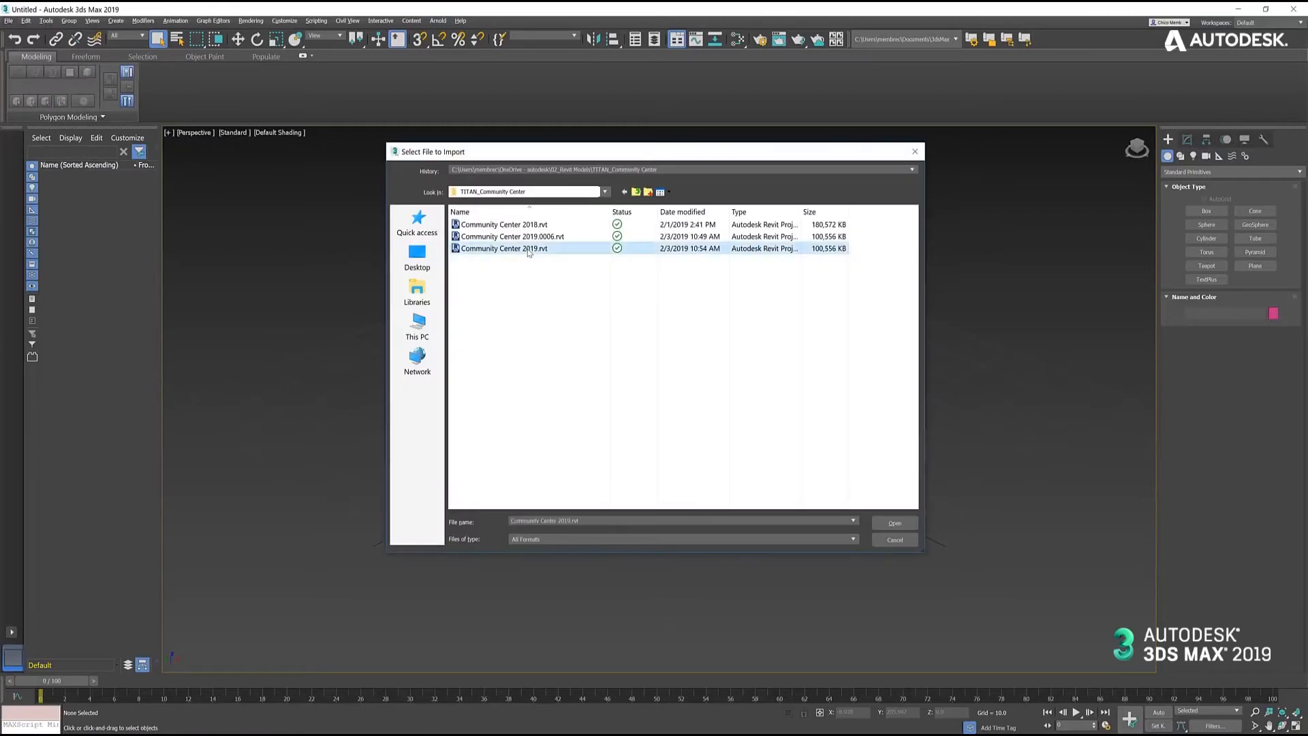
{"action": "left_click", "coordinate": [895, 524]}
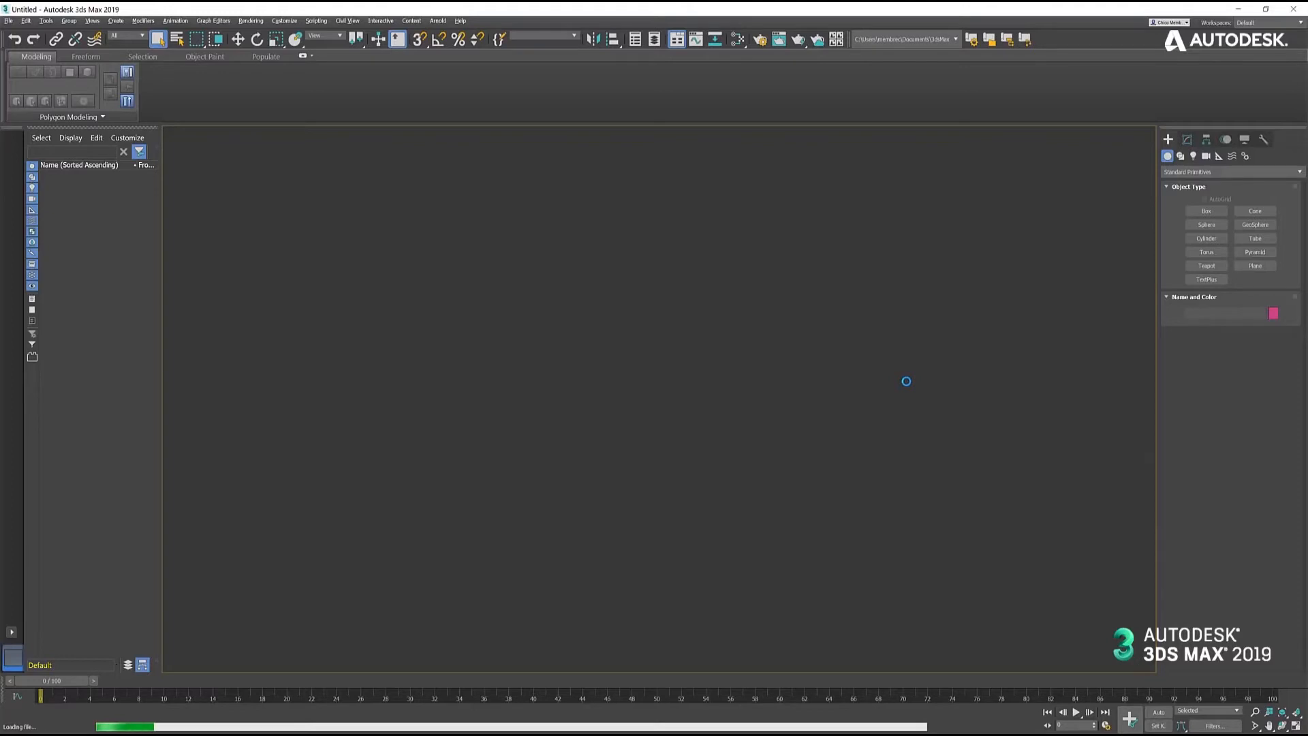
- Choose the 0_Windows and Furniture Revit view for the import and open the Combination Rule choices
{"action": "left_click", "coordinate": [739, 238]}
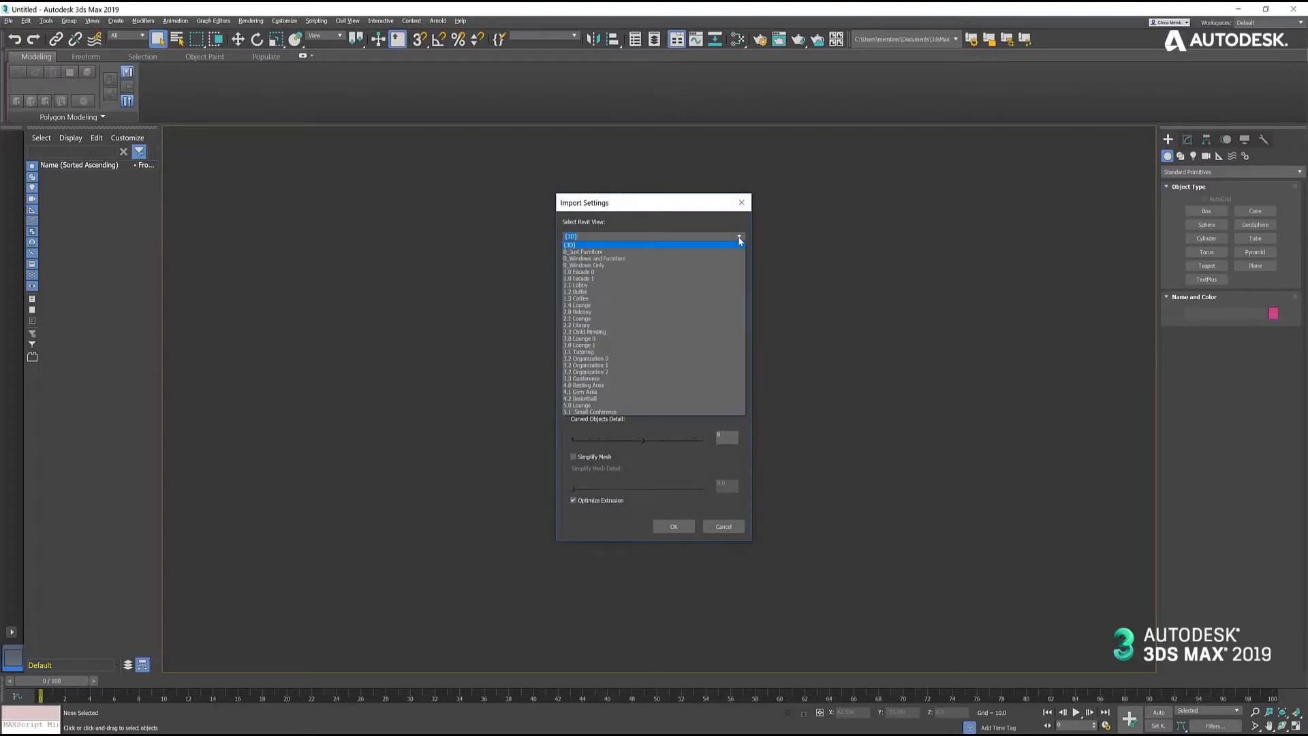
{"action": "left_click", "coordinate": [630, 259]}
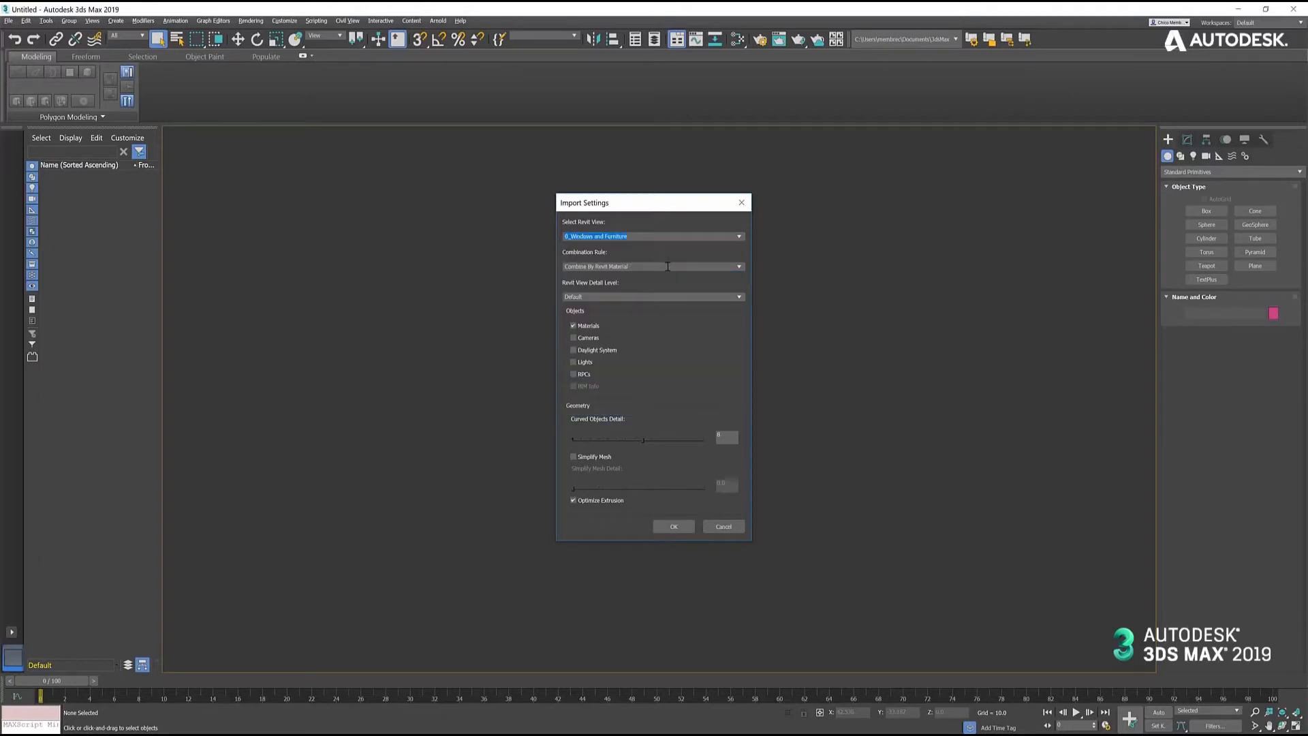
{"action": "left_click", "coordinate": [740, 267]}
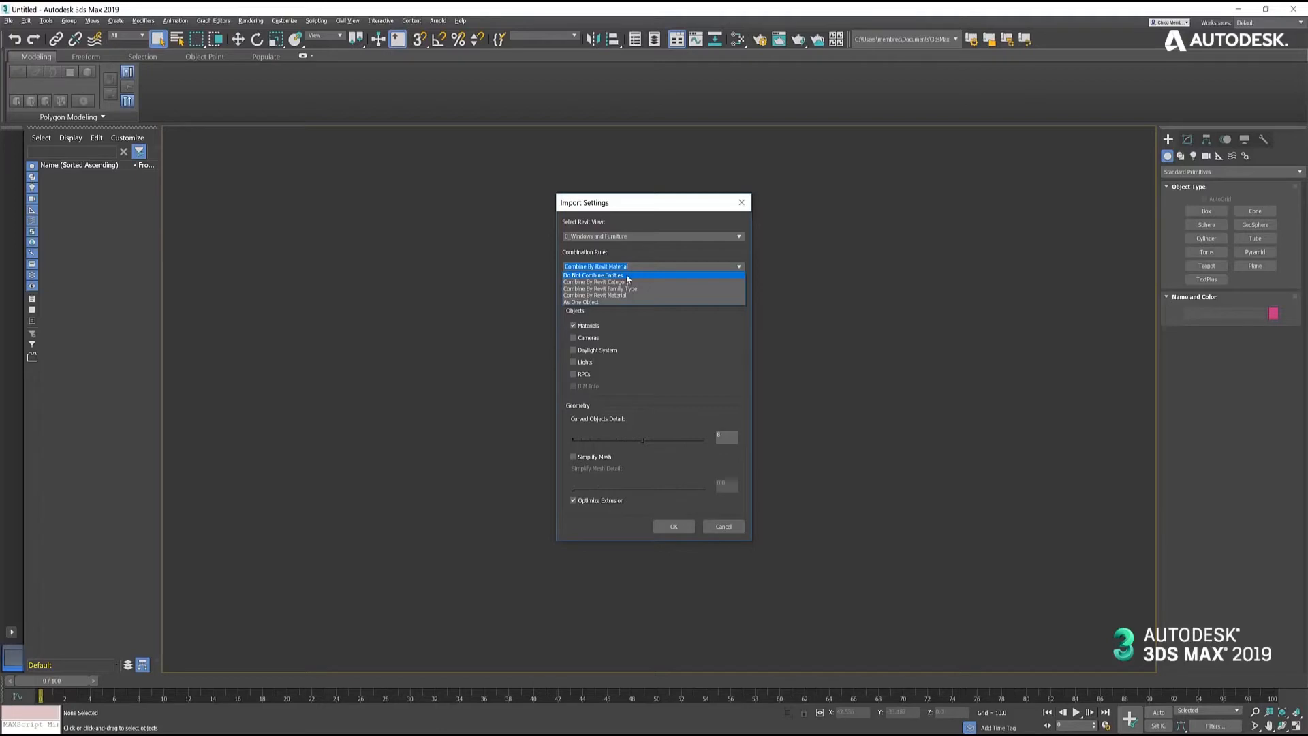
- Set the combination rule to Do Not Combine Entities, exclude the daylight system and cameras, and run the Revit import
{"action": "left_click", "coordinate": [627, 275]}
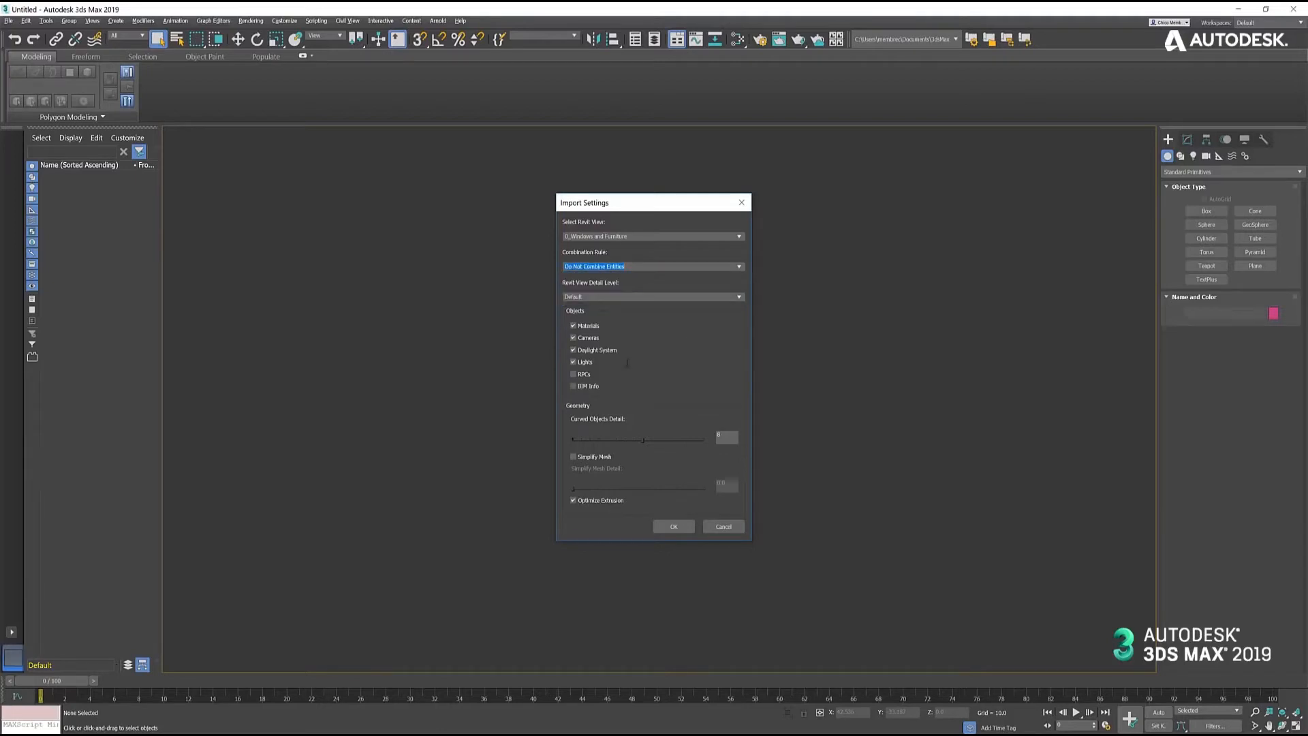
{"action": "left_click", "coordinate": [574, 350]}
{"action": "left_click", "coordinate": [573, 338]}
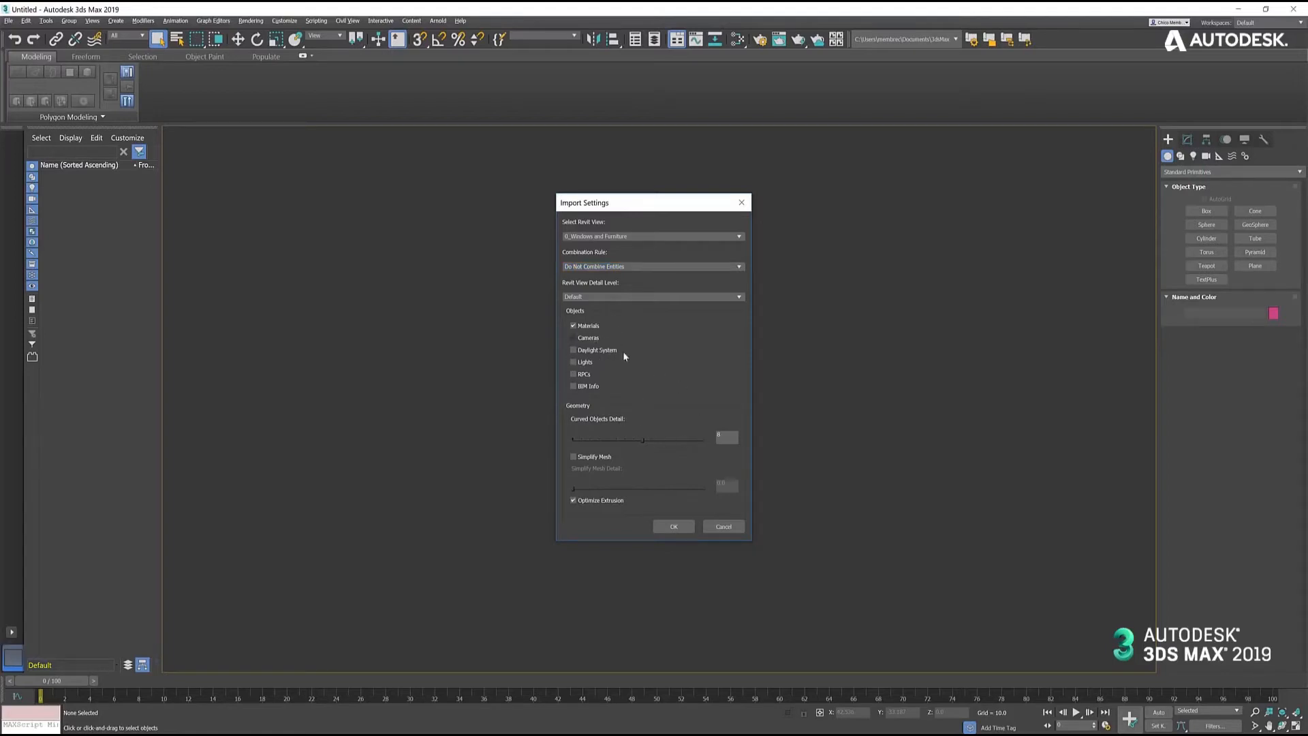
{"action": "left_click", "coordinate": [674, 527]}
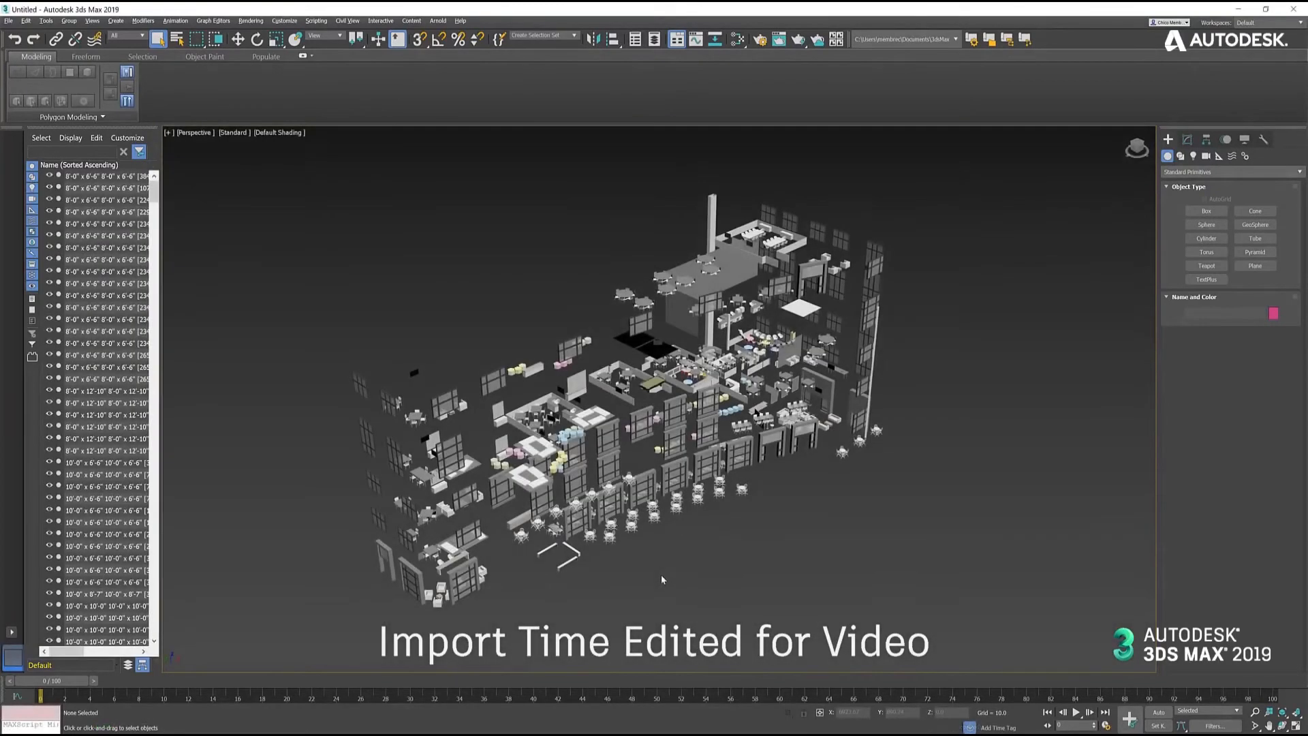
- Select three of the round outdoor table sets one at a time to examine how they were imported, and clear the selection
{"action": "mouse_move", "coordinate": [661, 576]}
{"action": "middle_mouse_down"}
{"action": "mouse_move", "coordinate": [675, 552]}
{"action": "mouse_move", "coordinate": [657, 562]}
{"action": "middle_mouse_up"}
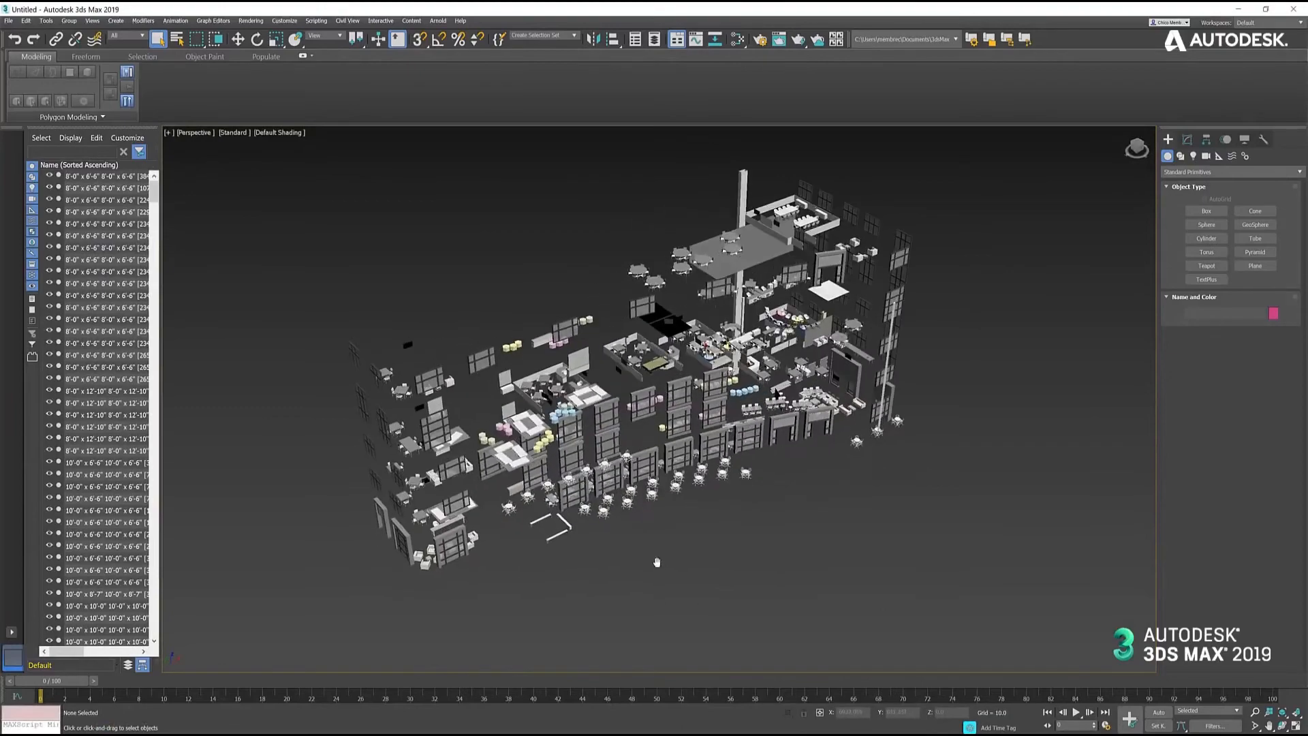
{"action": "scroll", "coordinate": [601, 534], "scroll_direction": "up", "scroll_amount": 6}
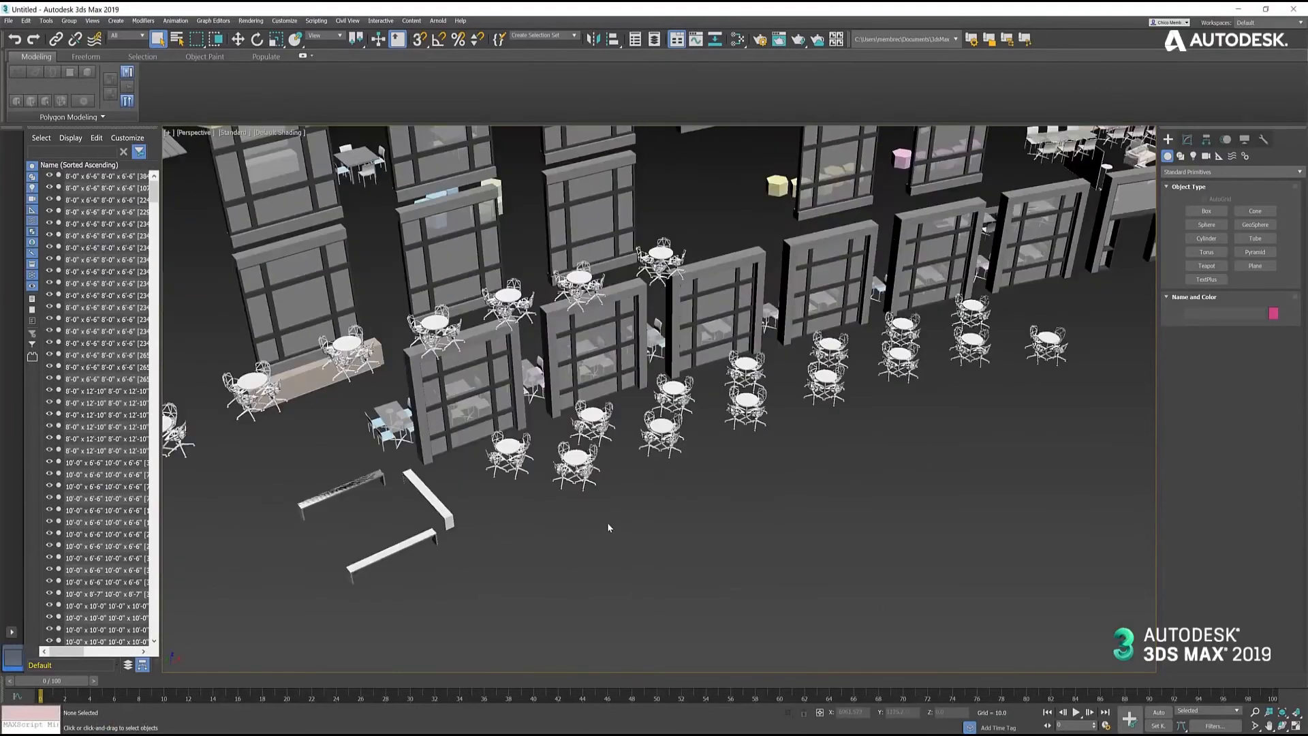
{"action": "middle_click_drag", "start_coordinate": [610, 510], "coordinate": [684, 571]}
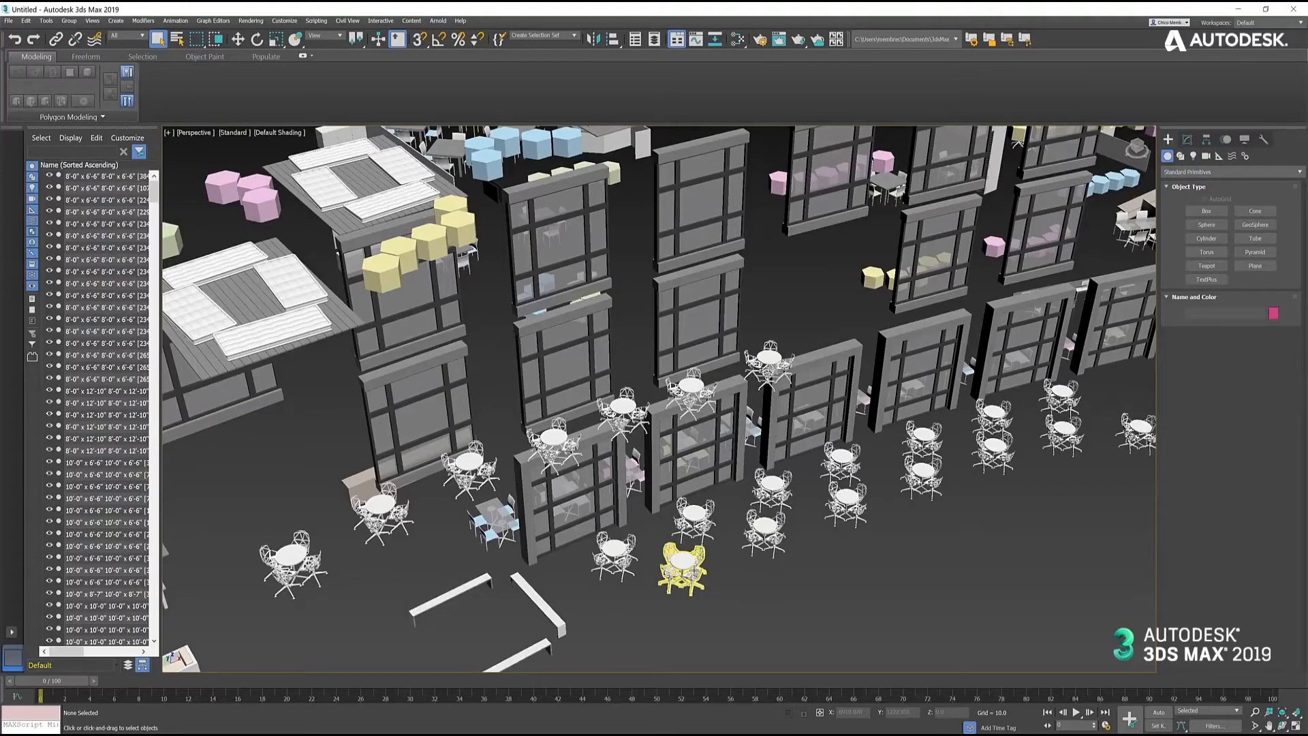
{"action": "left_click", "coordinate": [687, 562]}
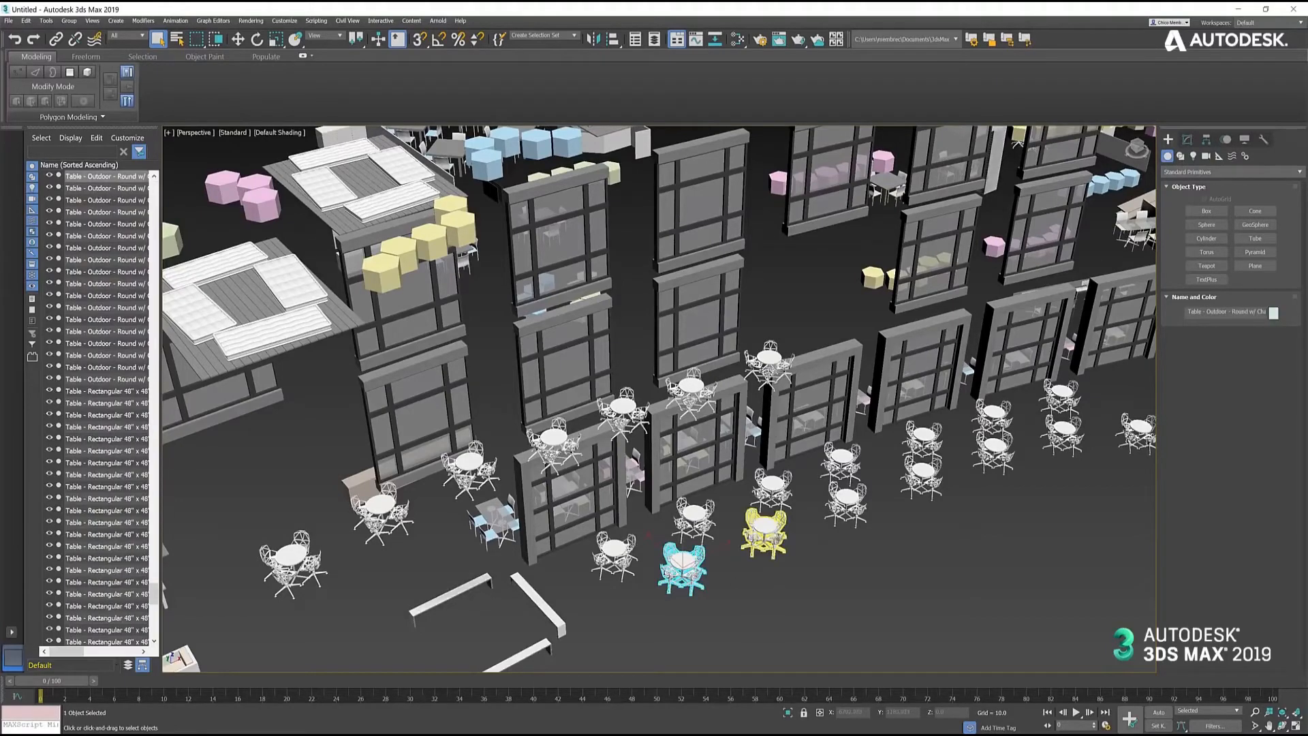
{"action": "left_click", "coordinate": [764, 531]}
{"action": "left_click", "coordinate": [852, 506]}
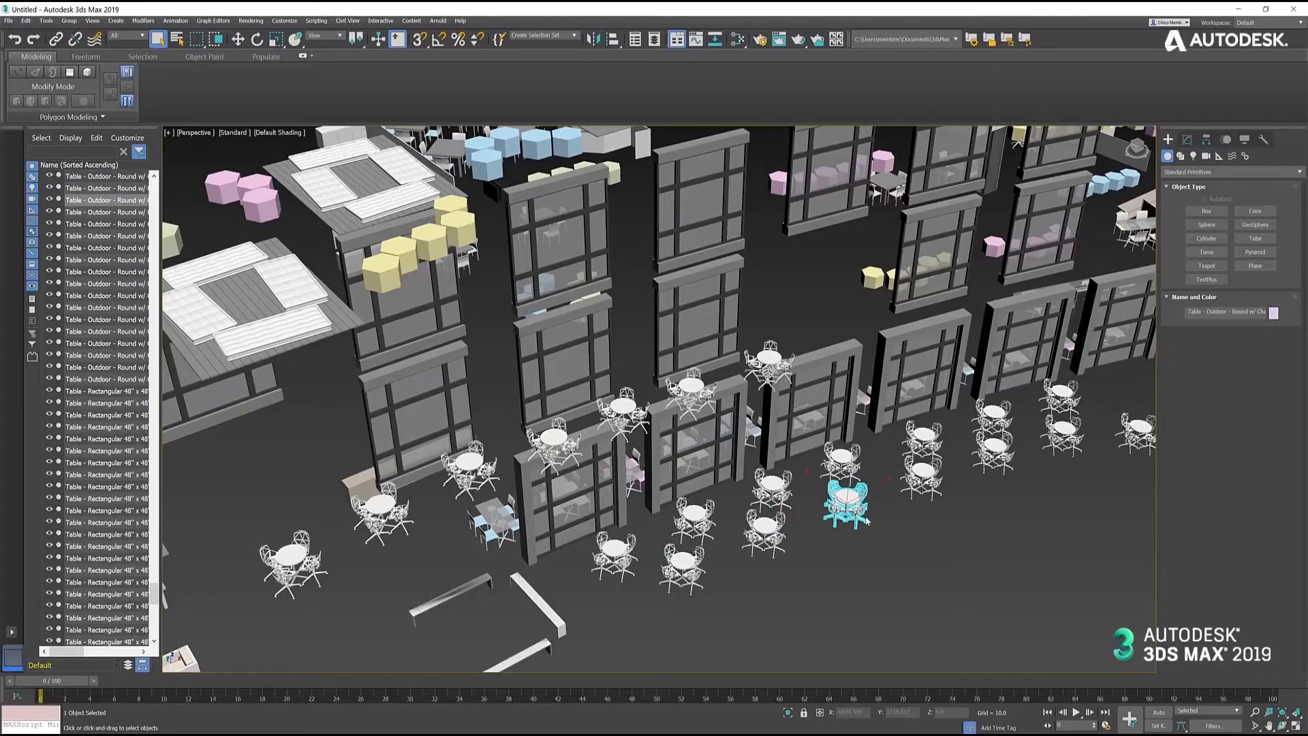
{"action": "scroll", "coordinate": [870, 501], "scroll_direction": "up", "scroll_amount": 4}
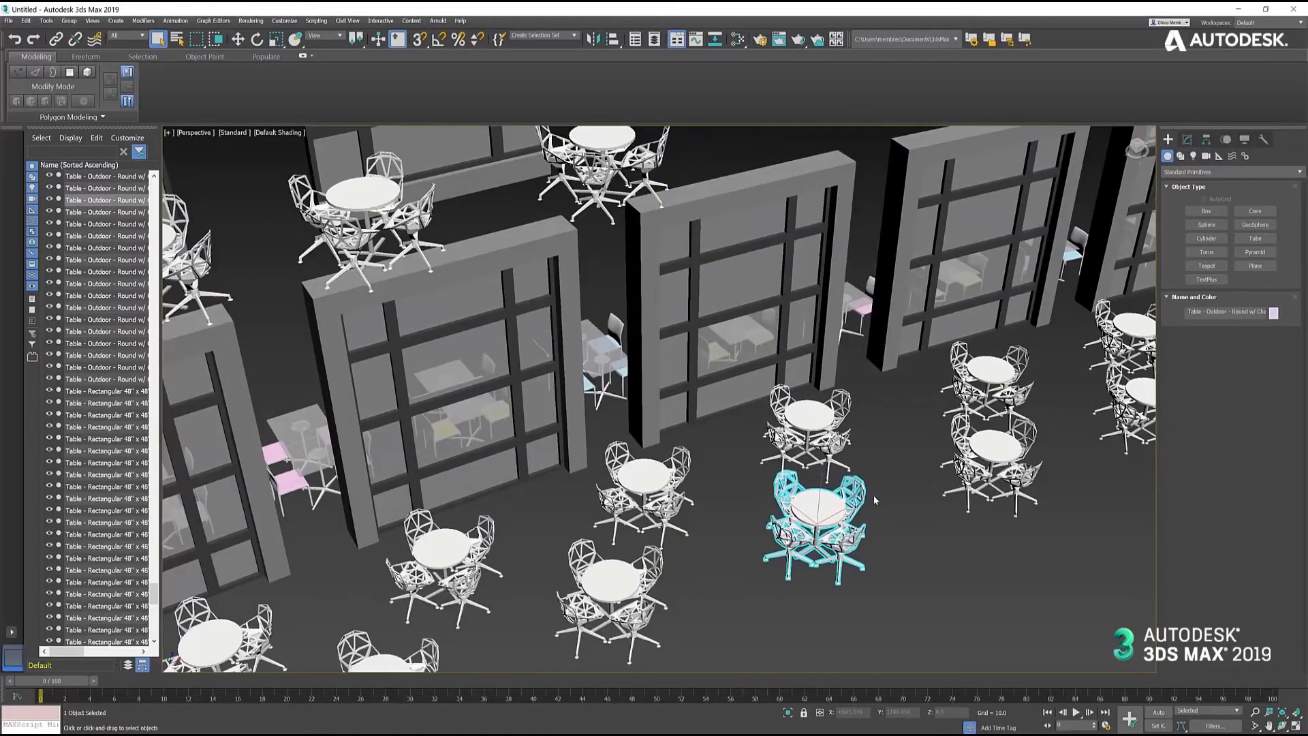
{"action": "left_click", "coordinate": [935, 569]}
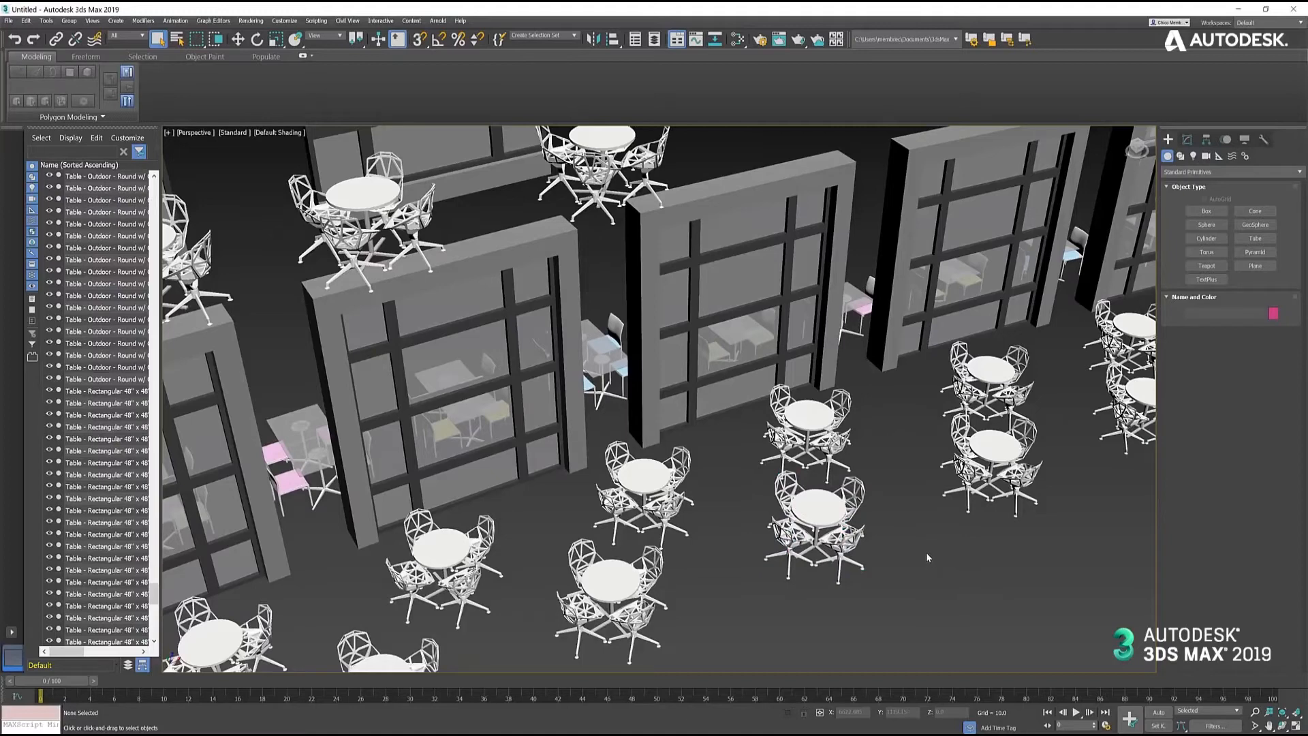
- Select one round outdoor table set, deselect it, and examine the geometry of its table and chairs up close
{"action": "left_click", "coordinate": [837, 514]}
{"action": "left_click", "coordinate": [722, 535]}
{"action": "scroll", "coordinate": [819, 533], "scroll_direction": "up", "scroll_amount": 10}
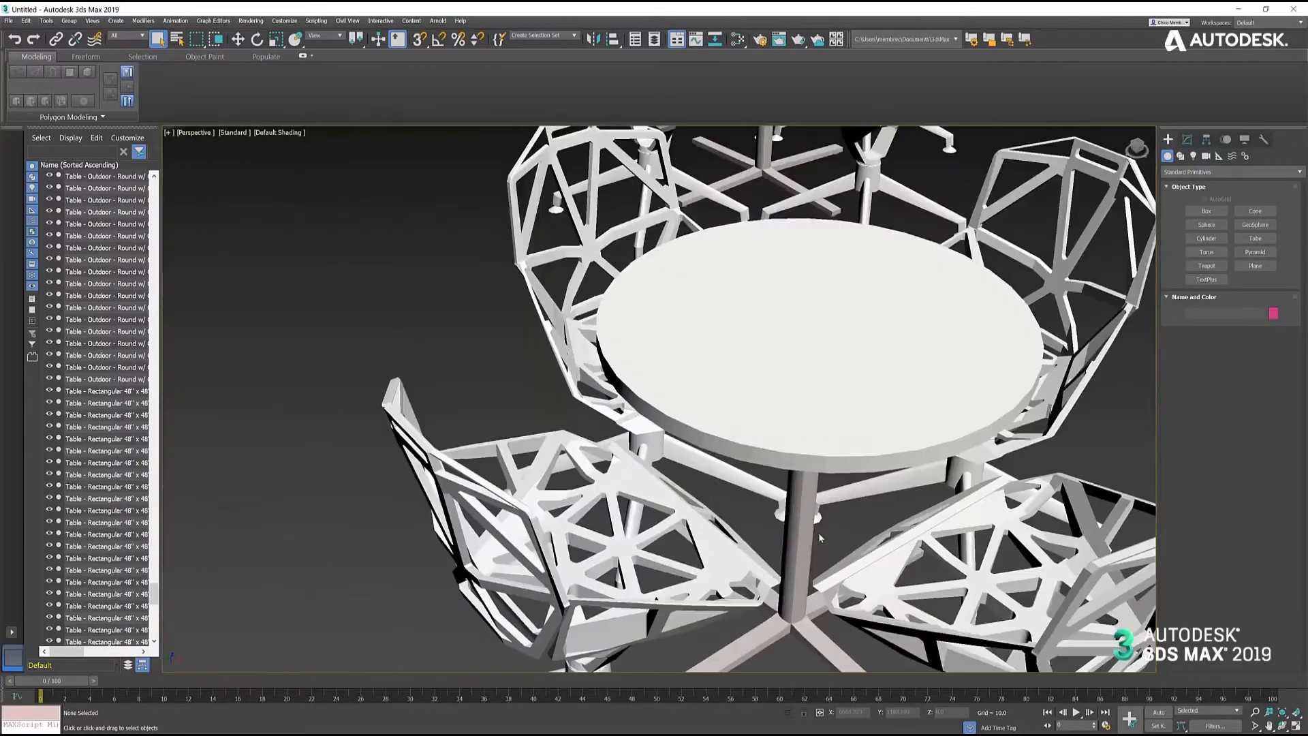
{"action": "scroll", "coordinate": [819, 529], "scroll_direction": "down", "scroll_amount": 10}
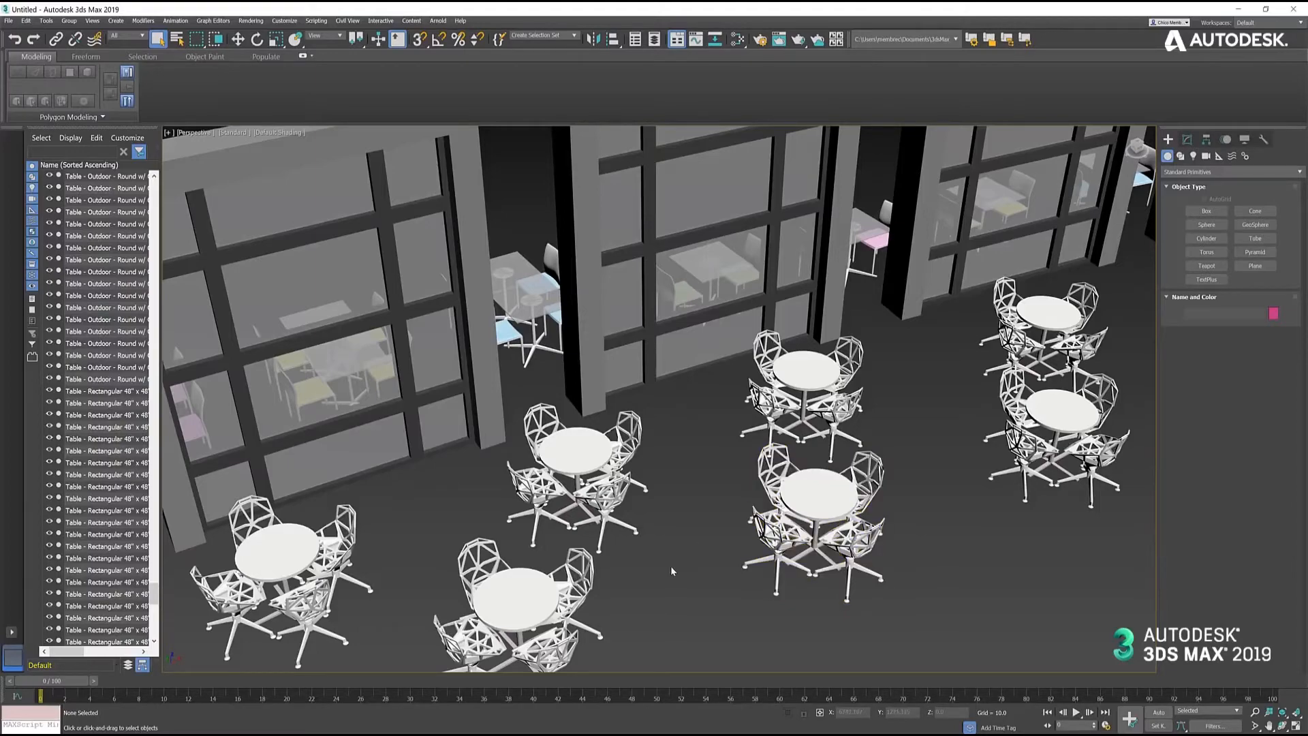
{"action": "scroll", "coordinate": [708, 566], "scroll_direction": "down", "scroll_amount": 5}
- Select one blue-seated chair at the glass table, examine it up close, and clear the selection
{"action": "middle_click_drag", "start_coordinate": [707, 567], "coordinate": [811, 529]}
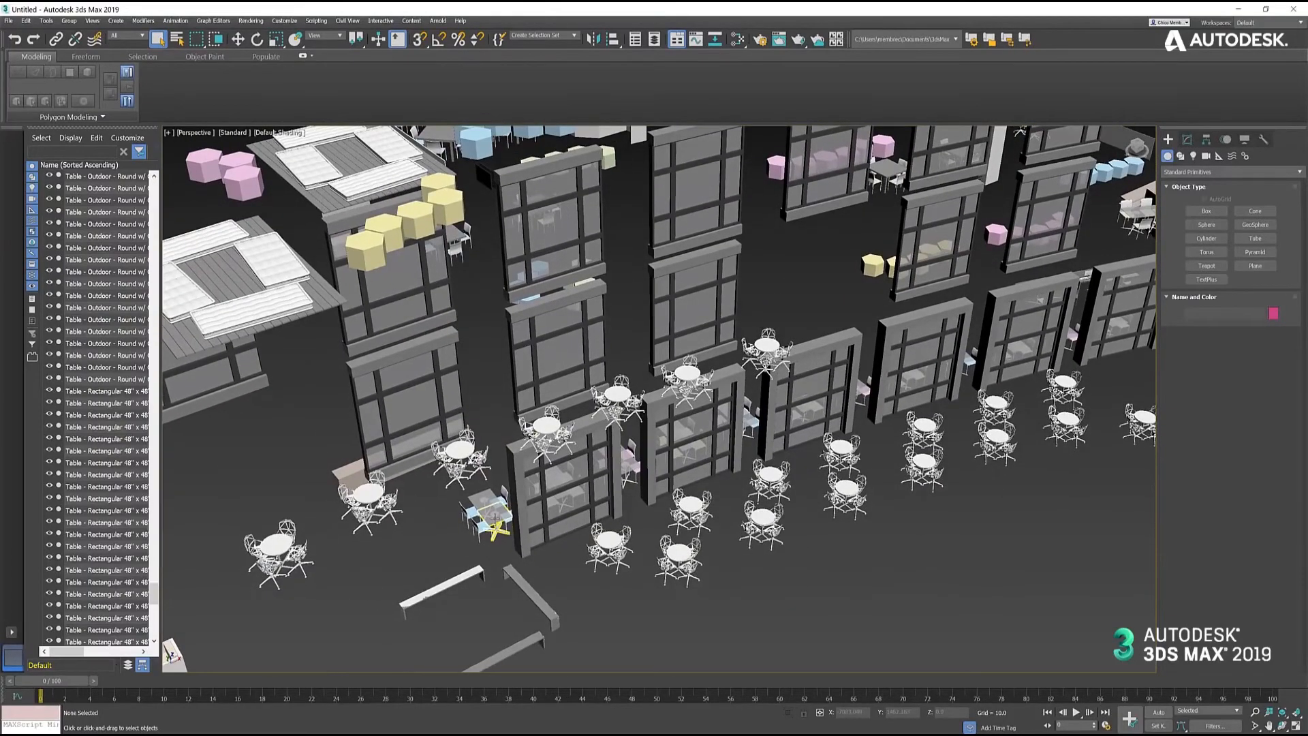
{"action": "scroll", "coordinate": [495, 519], "scroll_direction": "up", "scroll_amount": 6}
{"action": "left_click", "coordinate": [447, 570]}
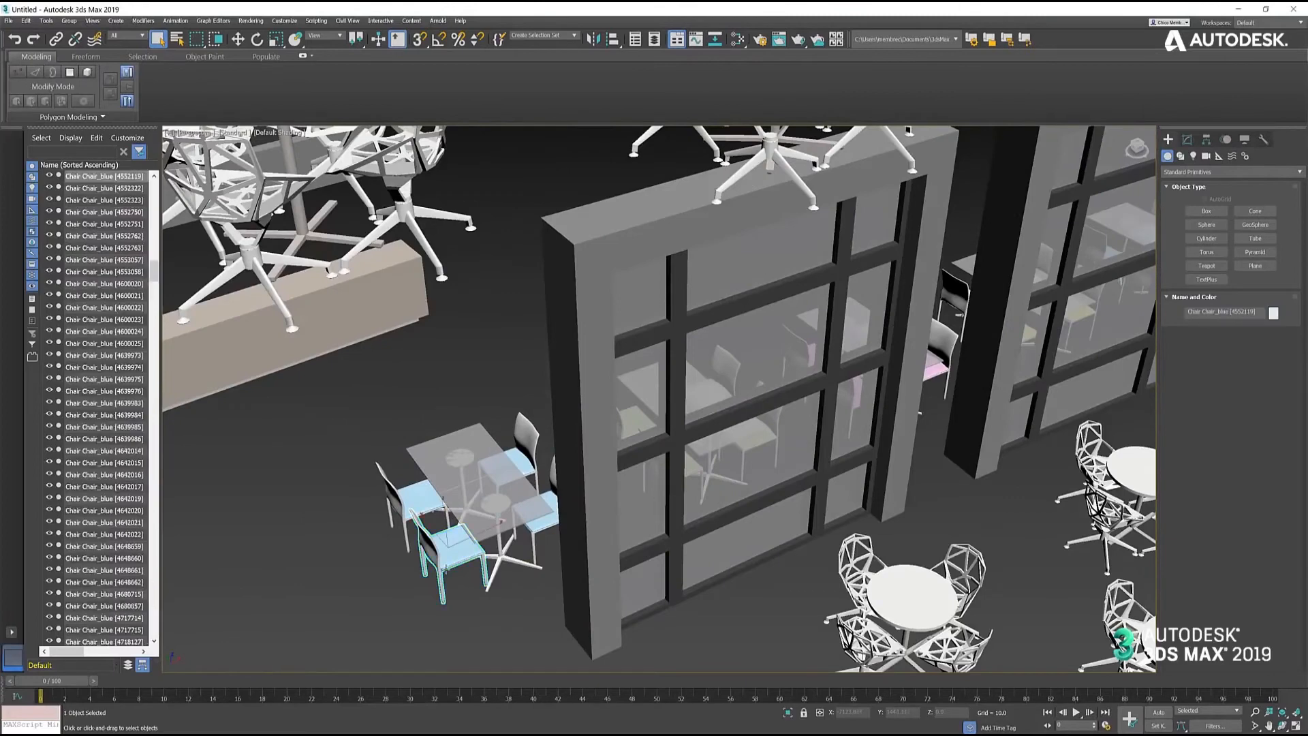
{"action": "scroll", "coordinate": [458, 583], "scroll_direction": "up", "scroll_amount": 5}
{"action": "scroll", "coordinate": [459, 580], "scroll_direction": "up", "scroll_amount": 3}
{"action": "middle_click_drag", "start_coordinate": [472, 598], "coordinate": [537, 506]}
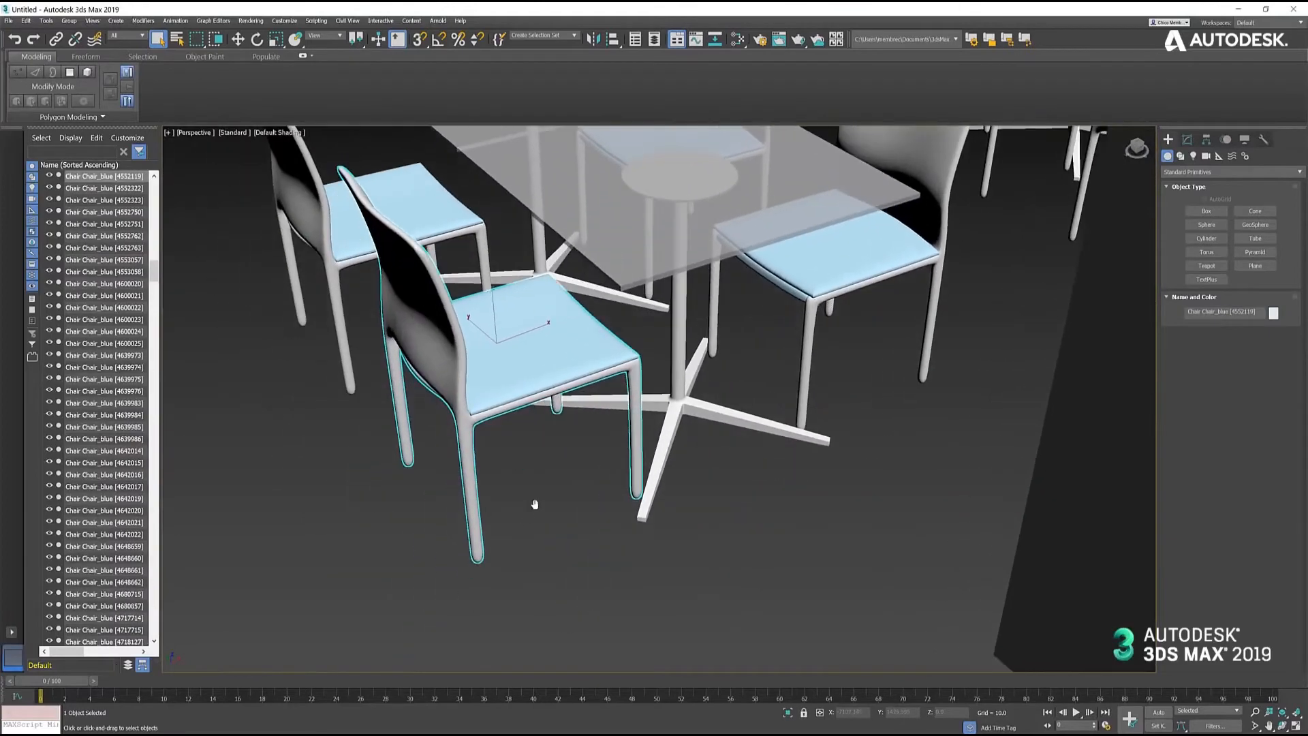
{"action": "left_click", "coordinate": [537, 505]}
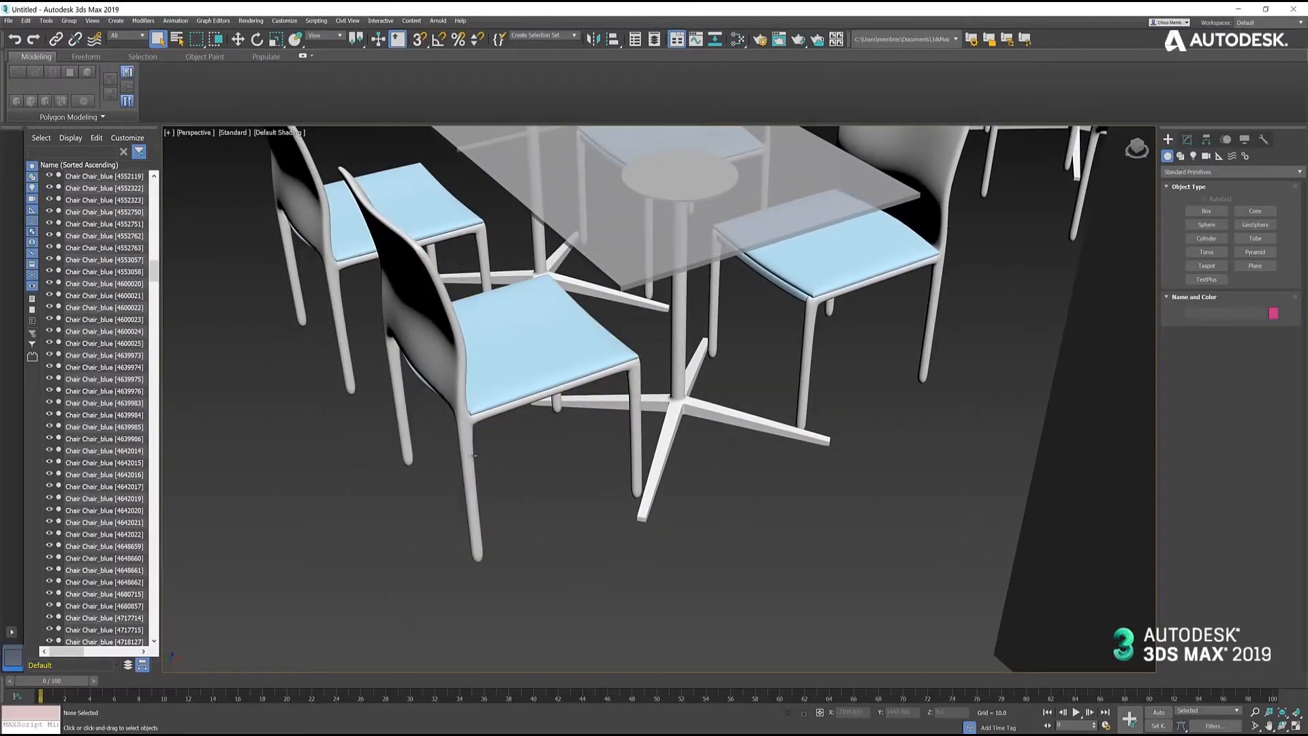
{"action": "middle_click_drag", "start_coordinate": [542, 472], "coordinate": [692, 509]}
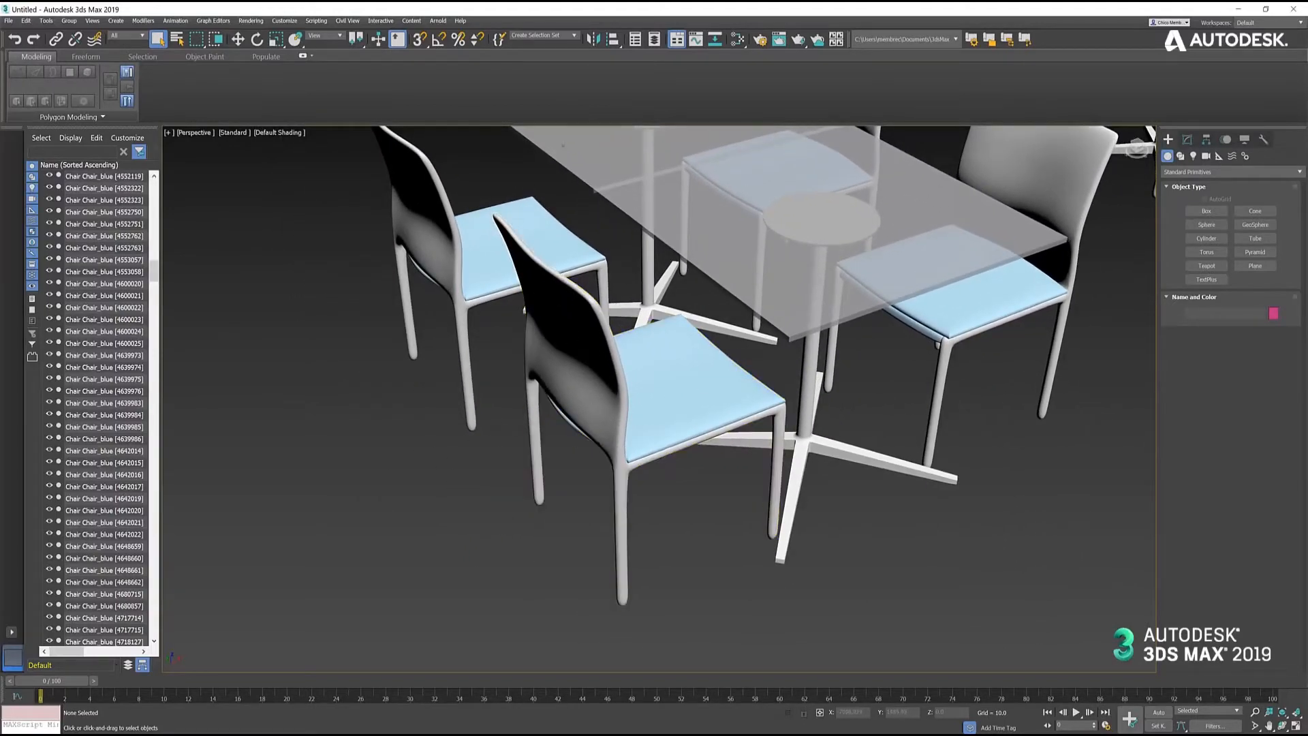
- Assign a new Shellac material to the front blue-seated chair from the Slate Material Editor and close the editor
{"action": "left_click", "coordinate": [734, 43]}
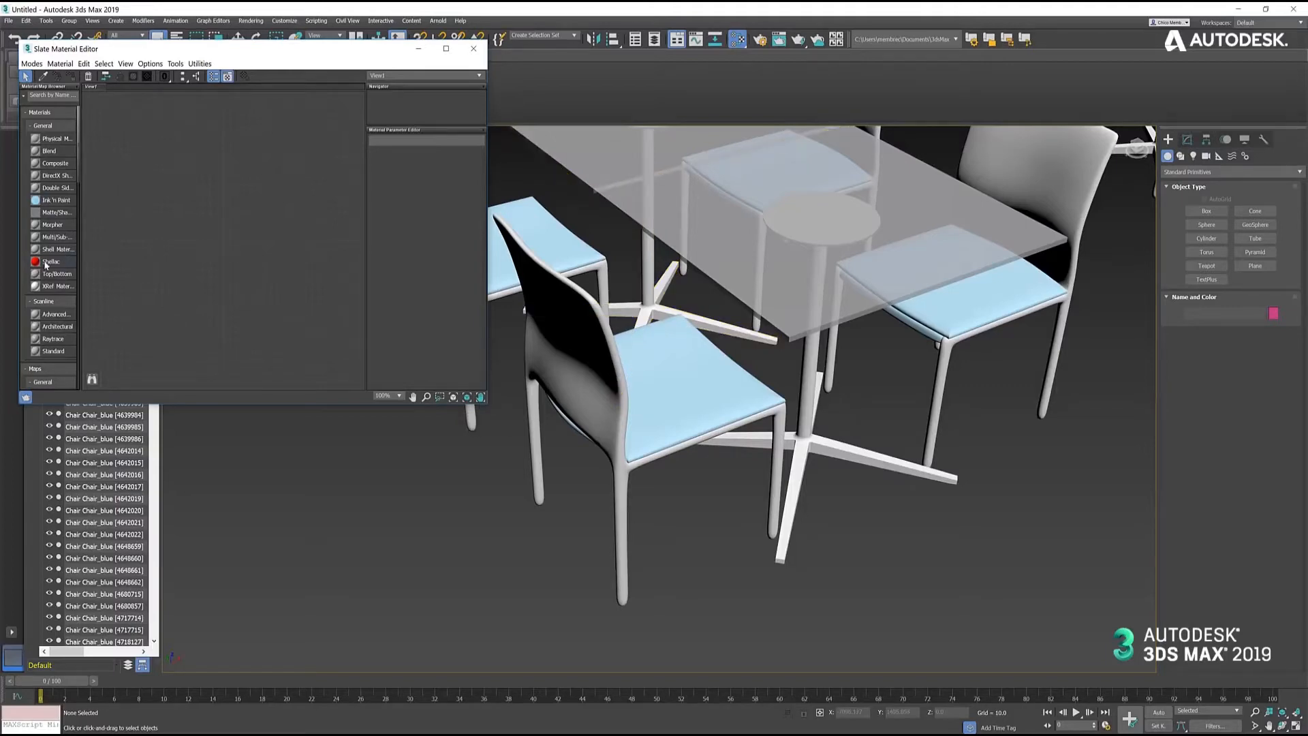
{"action": "left_click_drag", "start_coordinate": [49, 261], "coordinate": [674, 424]}
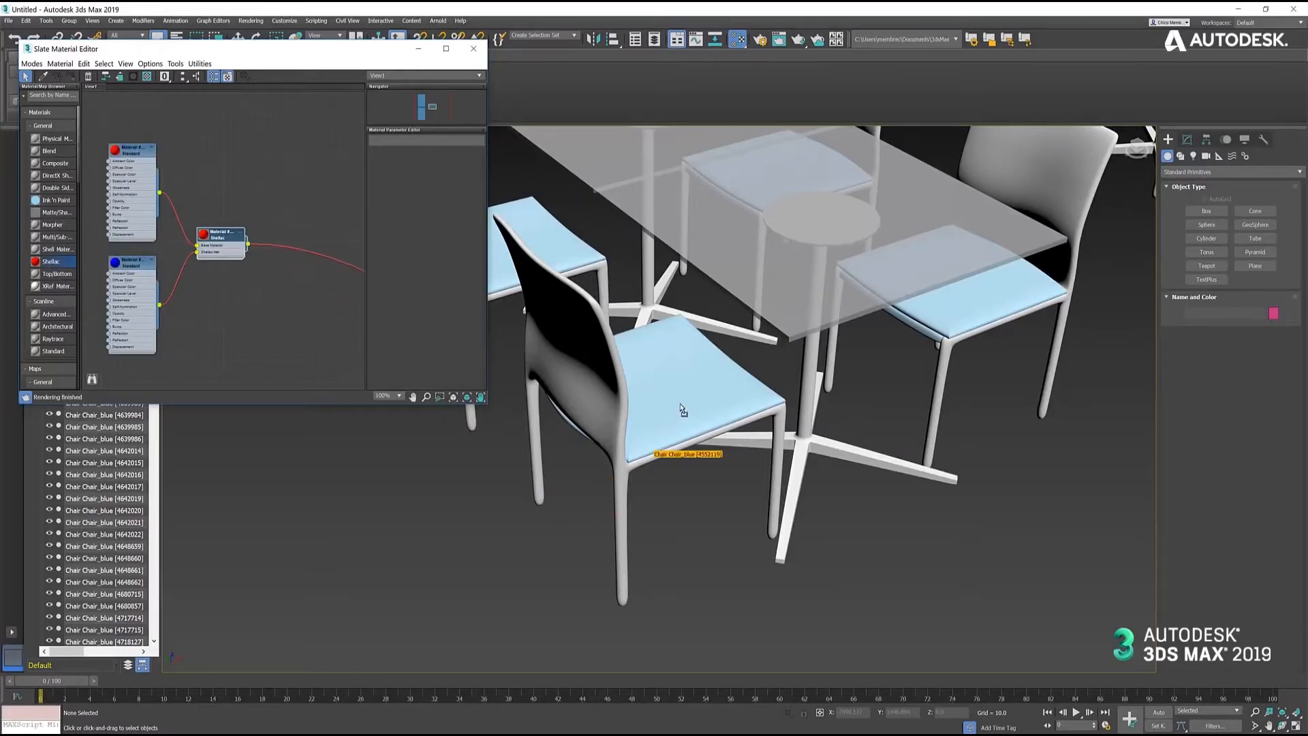
{"action": "left_click", "coordinate": [474, 48]}
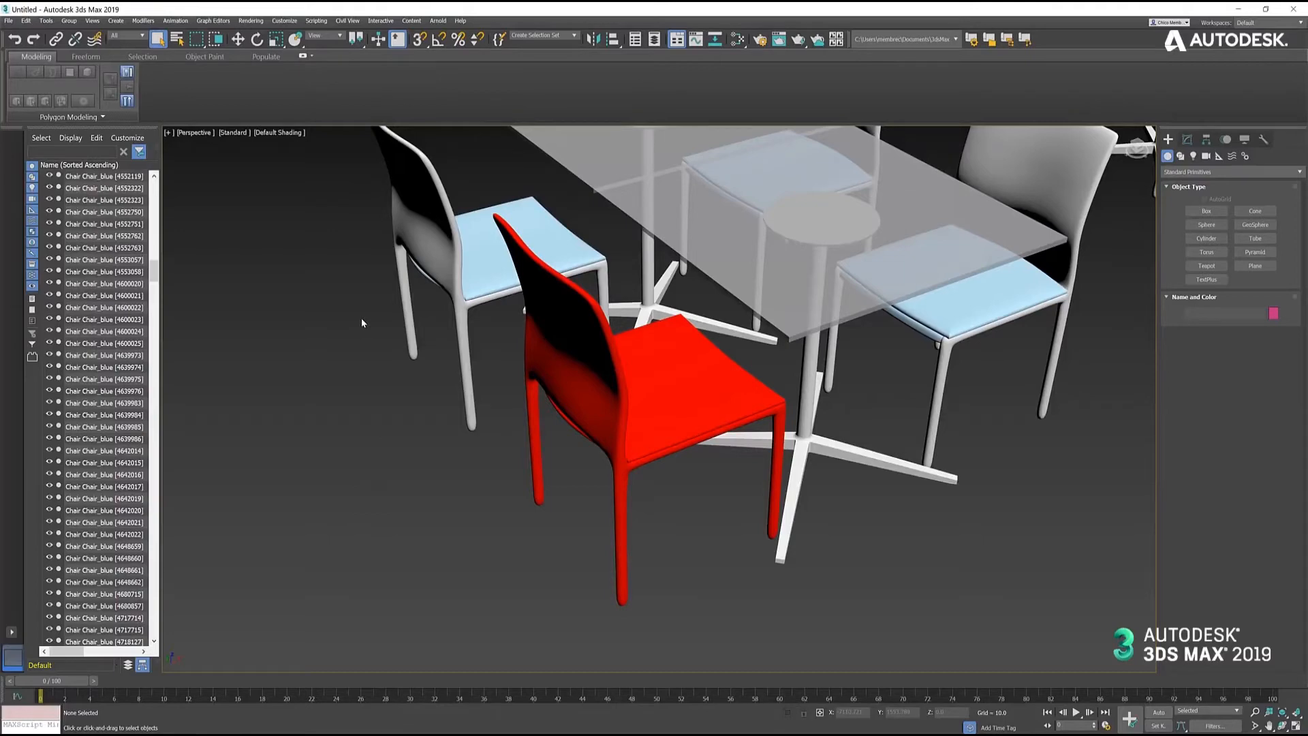
- Reset the scene without saving the changes
{"action": "left_click", "coordinate": [9, 21]}
{"action": "left_click", "coordinate": [23, 52]}
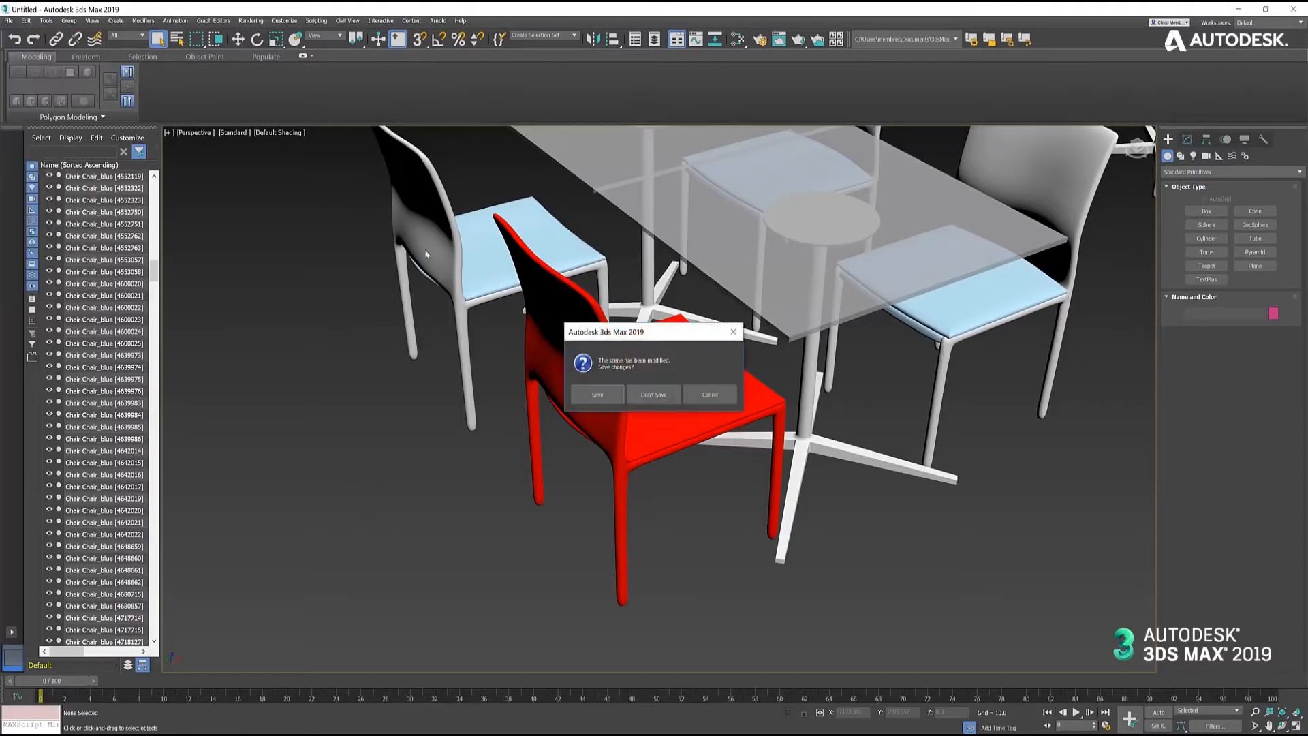
{"action": "left_click", "coordinate": [665, 400]}
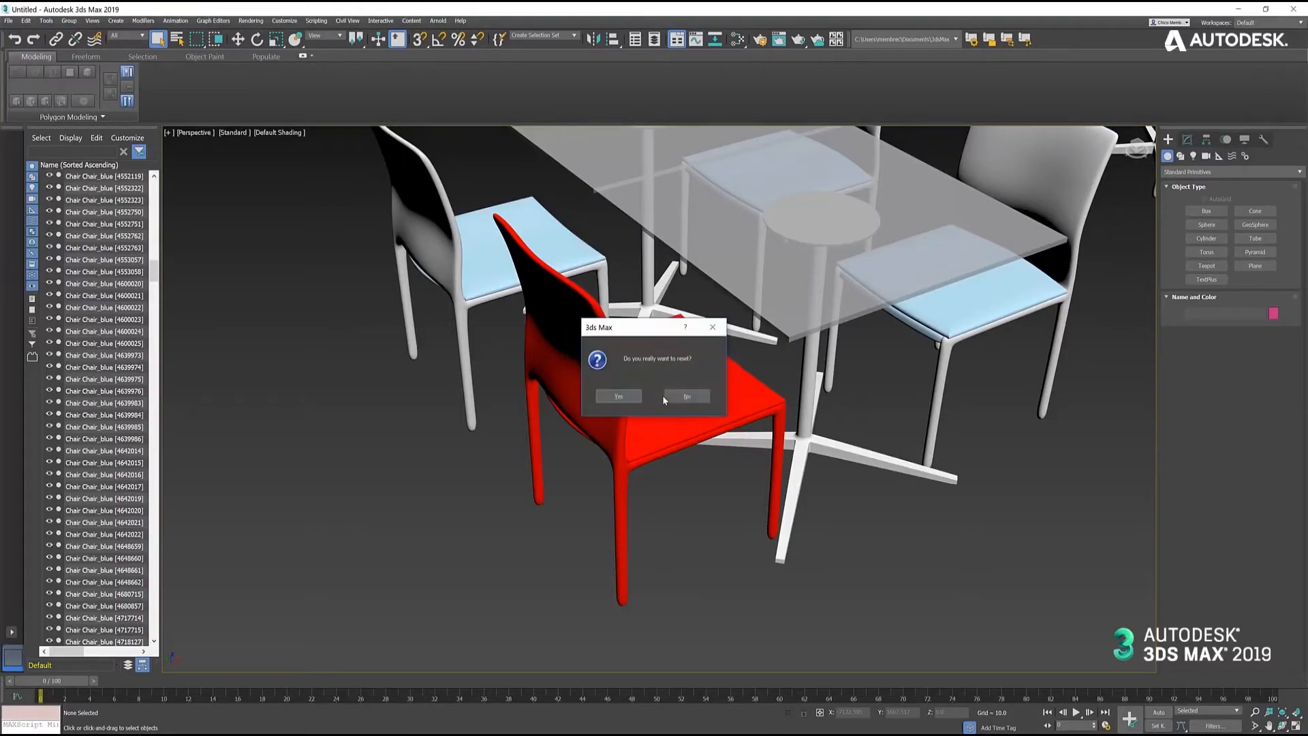
{"action": "left_click", "coordinate": [619, 397]}
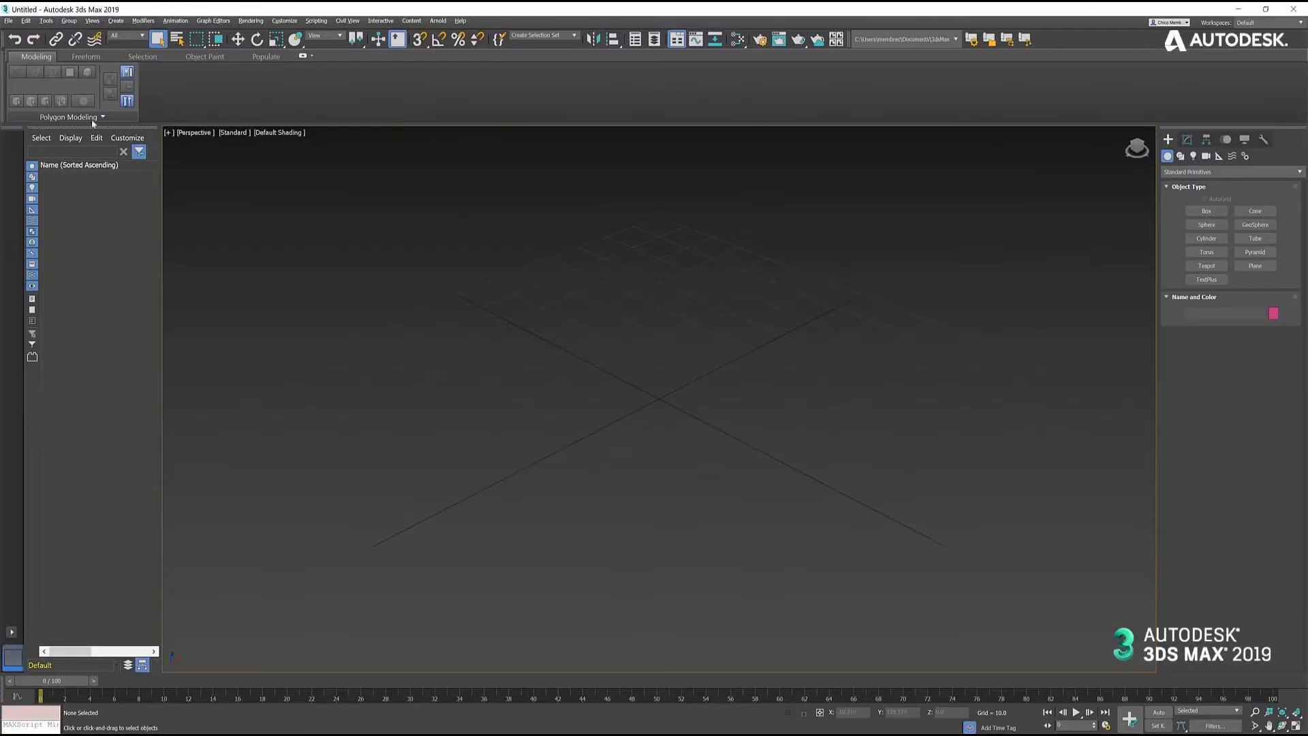
- Import the Revit project Community Center 2019.rvt into the empty scene
{"action": "left_click", "coordinate": [9, 20]}
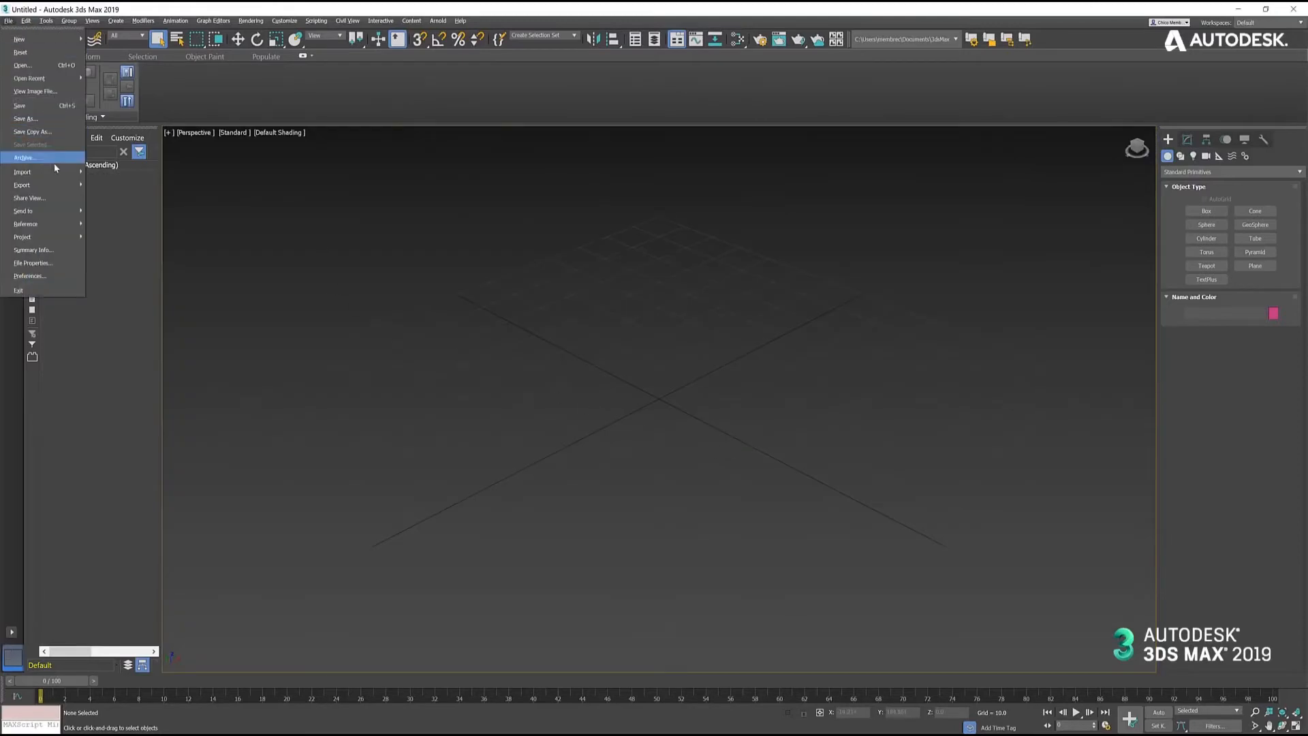
{"action": "mouse_move", "coordinate": [40, 171]}
{"action": "left_click", "coordinate": [118, 182]}
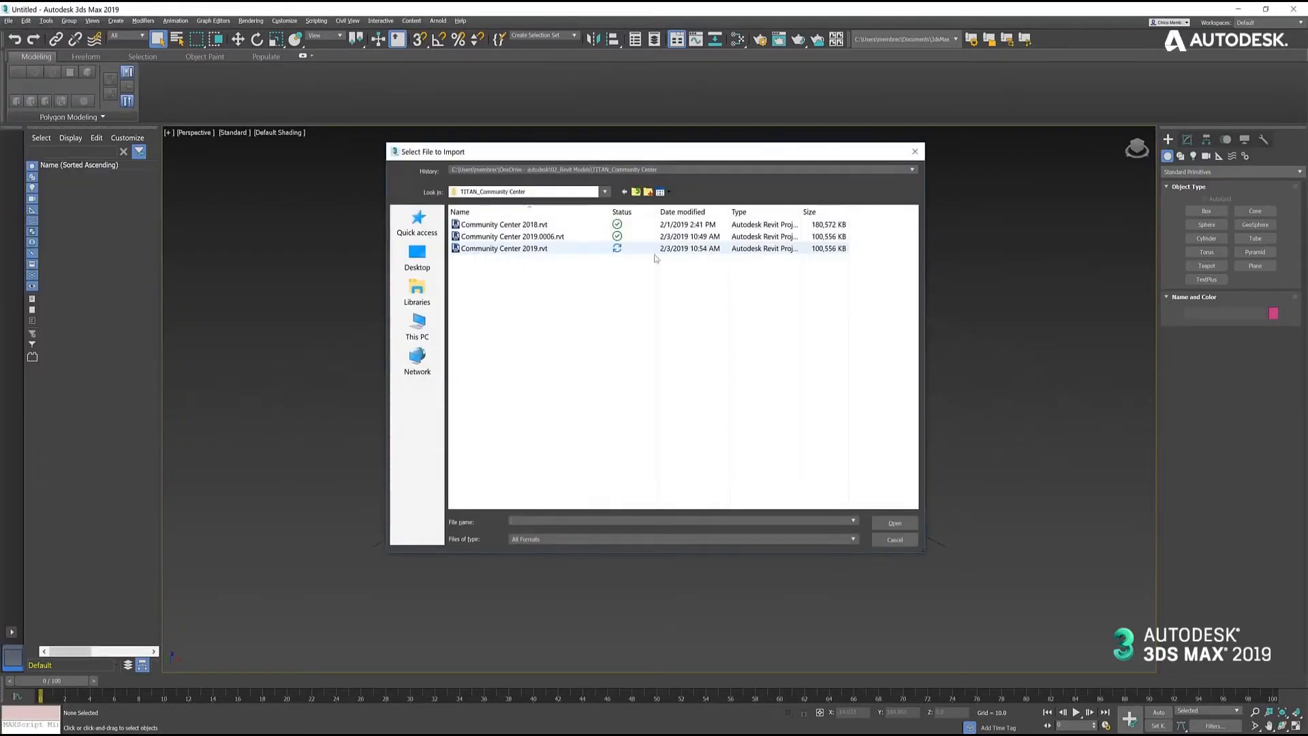
{"action": "double_click", "coordinate": [533, 249]}
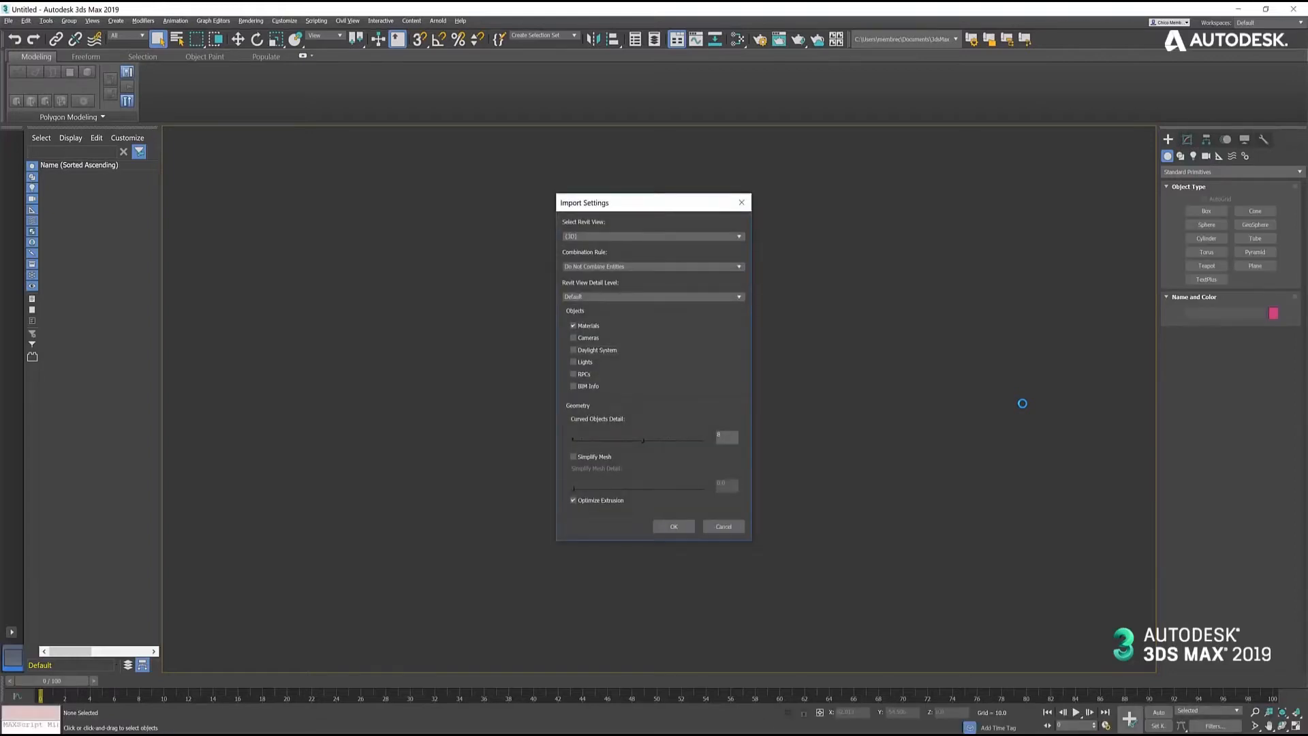
- Set the combination rule to Combine By Revit Material and choose the 0_Windows and Furniture Revit view
{"action": "left_click", "coordinate": [740, 267]}
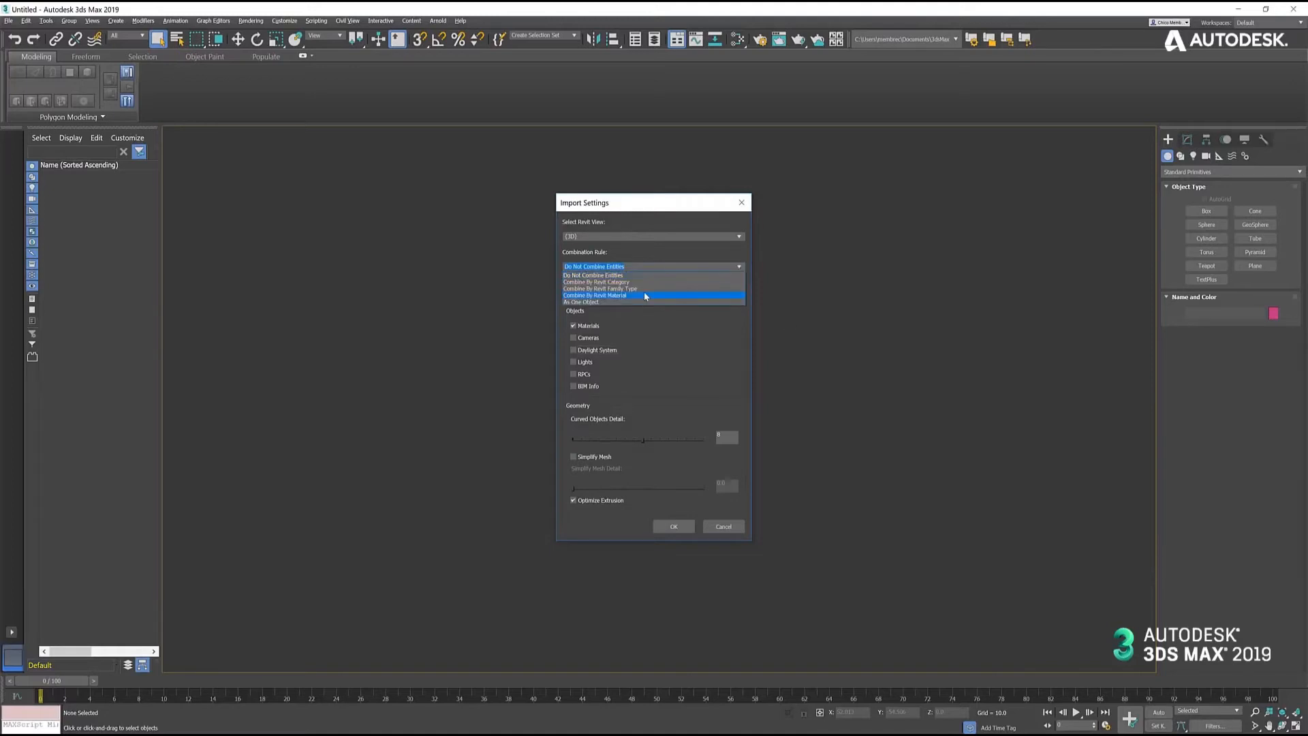
{"action": "left_click", "coordinate": [644, 292]}
{"action": "left_click", "coordinate": [740, 237]}
{"action": "left_click", "coordinate": [736, 275]}
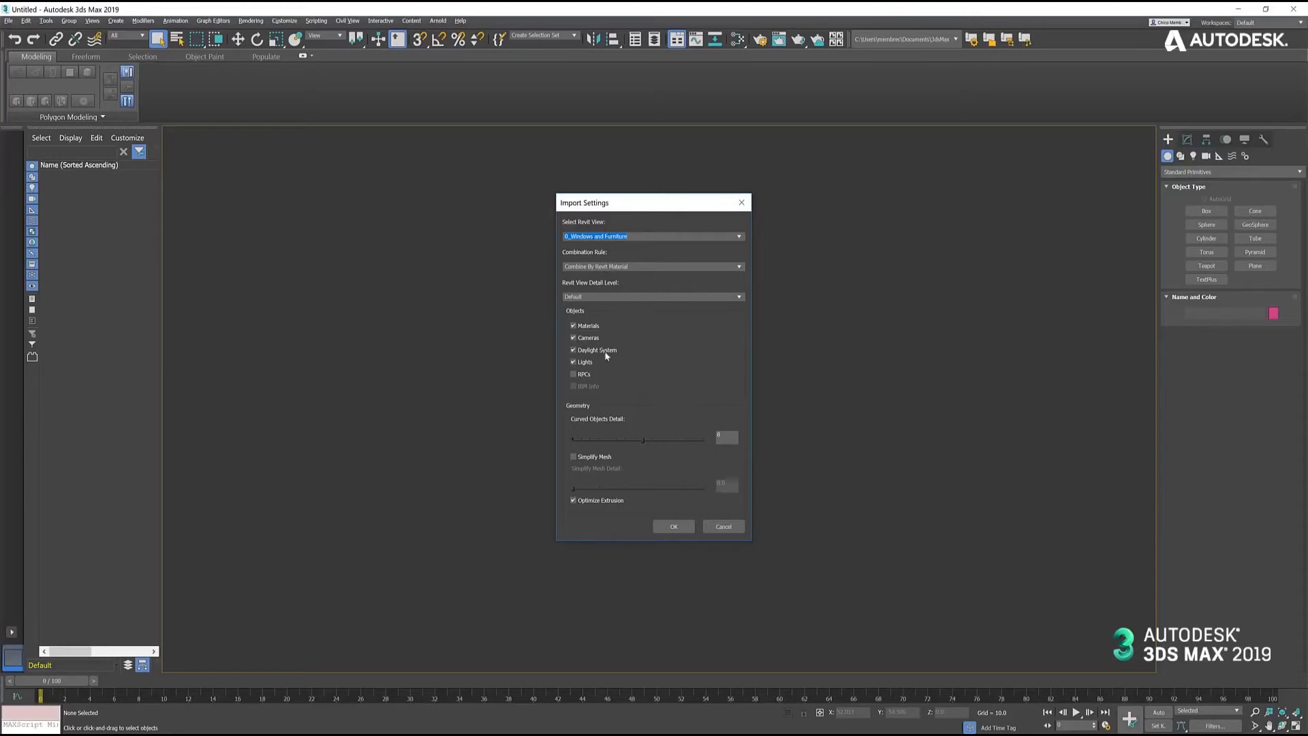
- Exclude lights, the daylight system and cameras from the import and accept the import settings
{"action": "left_click", "coordinate": [574, 361]}
{"action": "left_click", "coordinate": [573, 350]}
{"action": "left_click", "coordinate": [574, 338]}
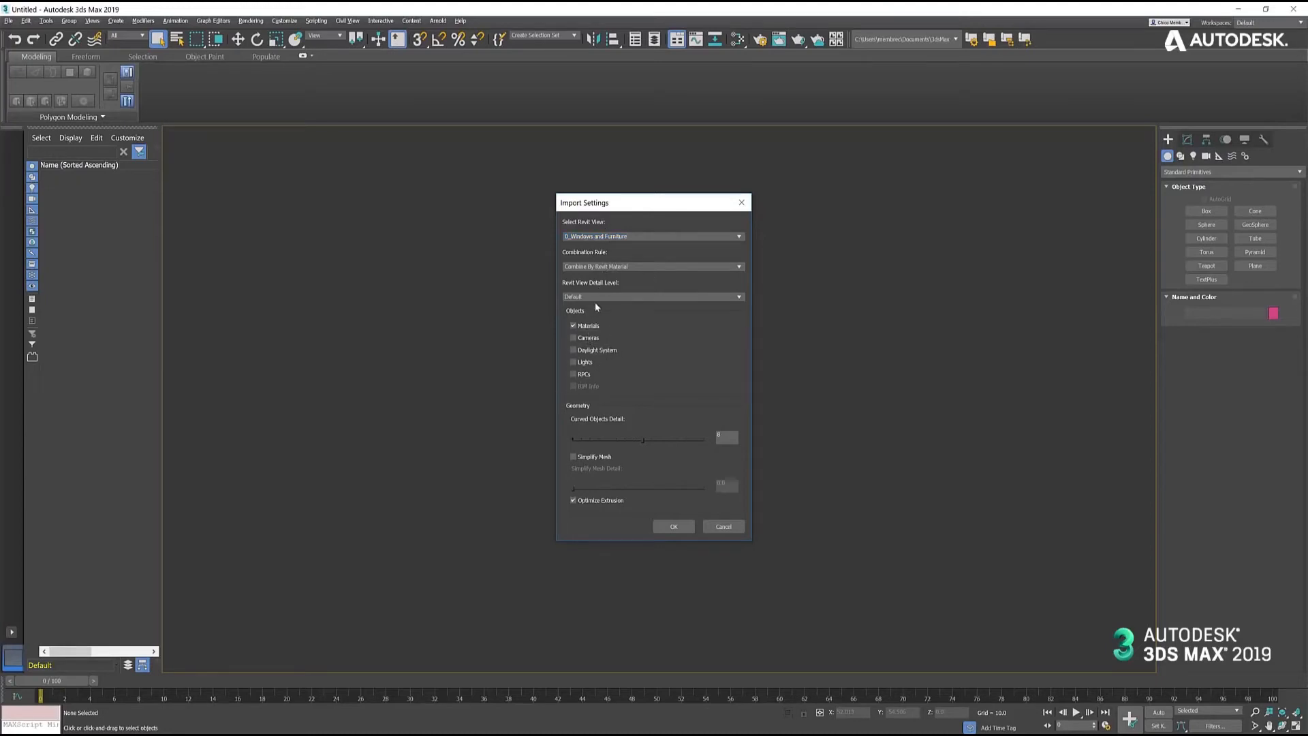
{"action": "left_click", "coordinate": [676, 526]}
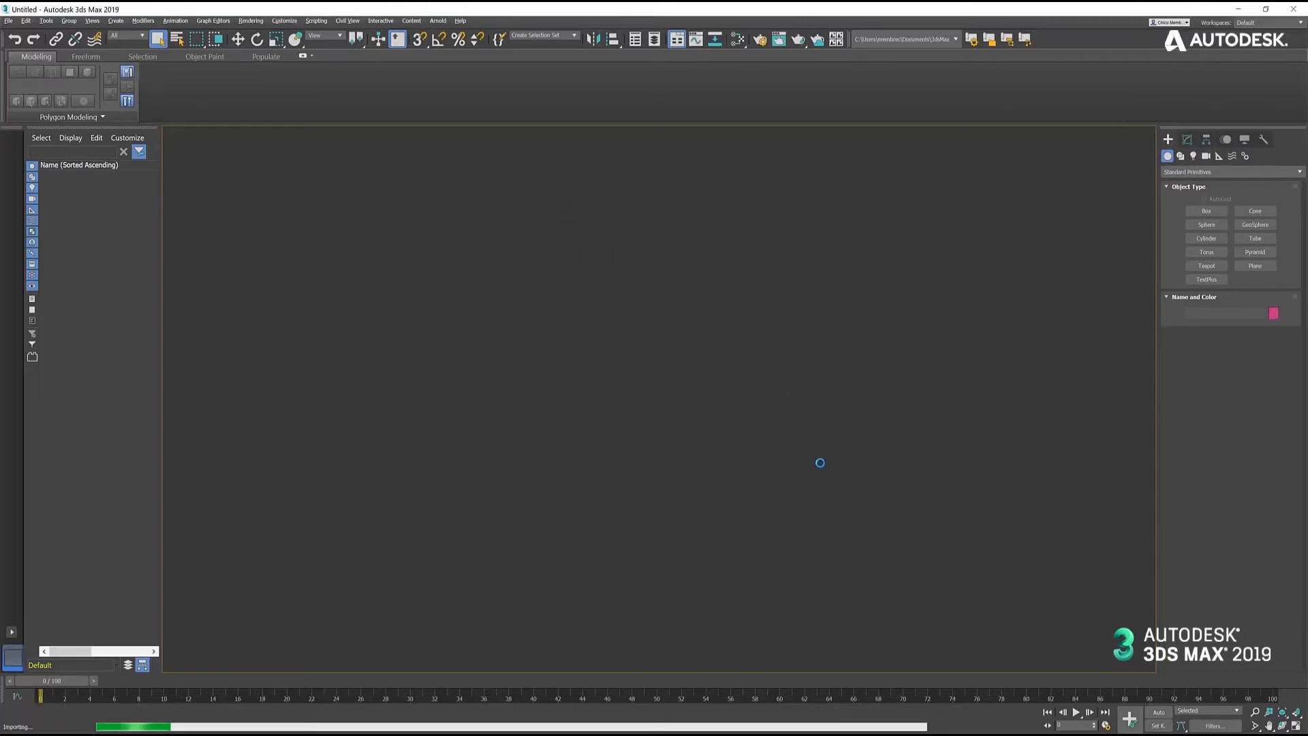
- Look through the list of materials offered for import and import all of them
{"action": "left_click_drag", "start_coordinate": [636, 433], "coordinate": [574, 435]}
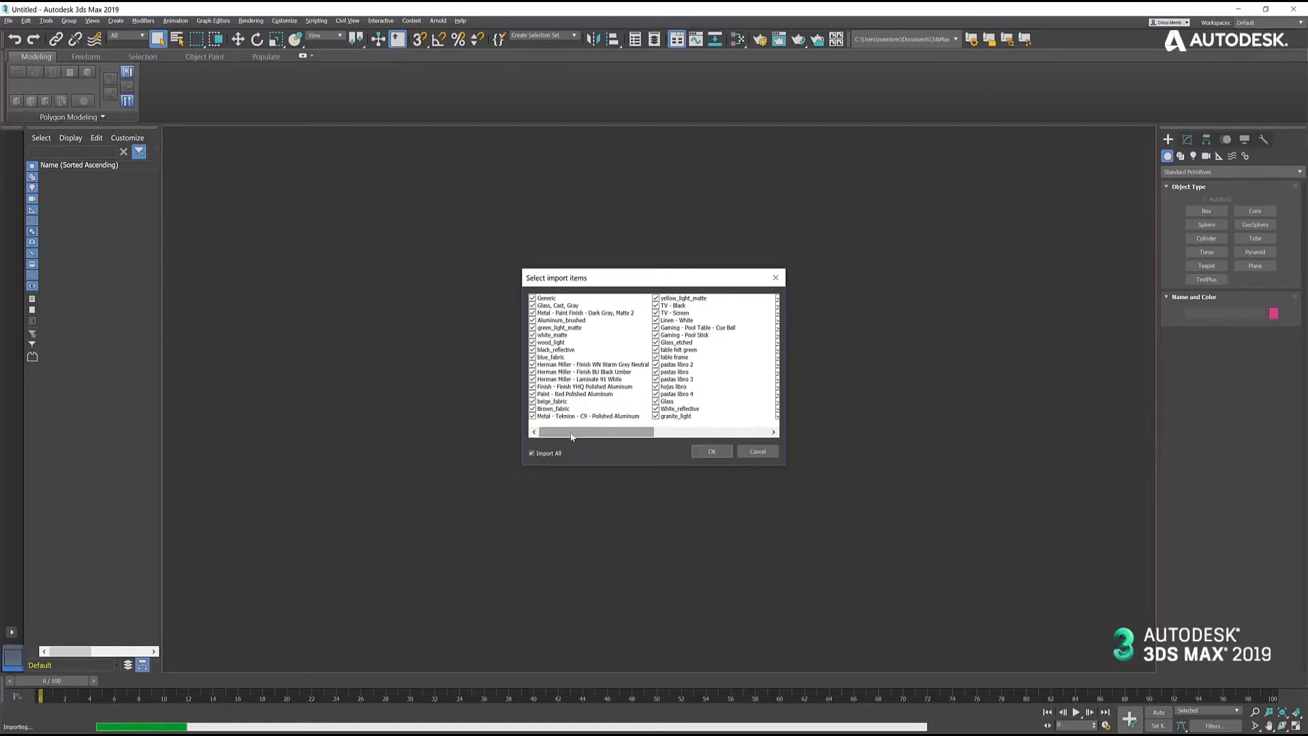
{"action": "mouse_move", "coordinate": [572, 437]}
{"action": "left_mouse_down"}
{"action": "mouse_move", "coordinate": [697, 435]}
{"action": "mouse_move", "coordinate": [553, 435]}
{"action": "left_mouse_up"}
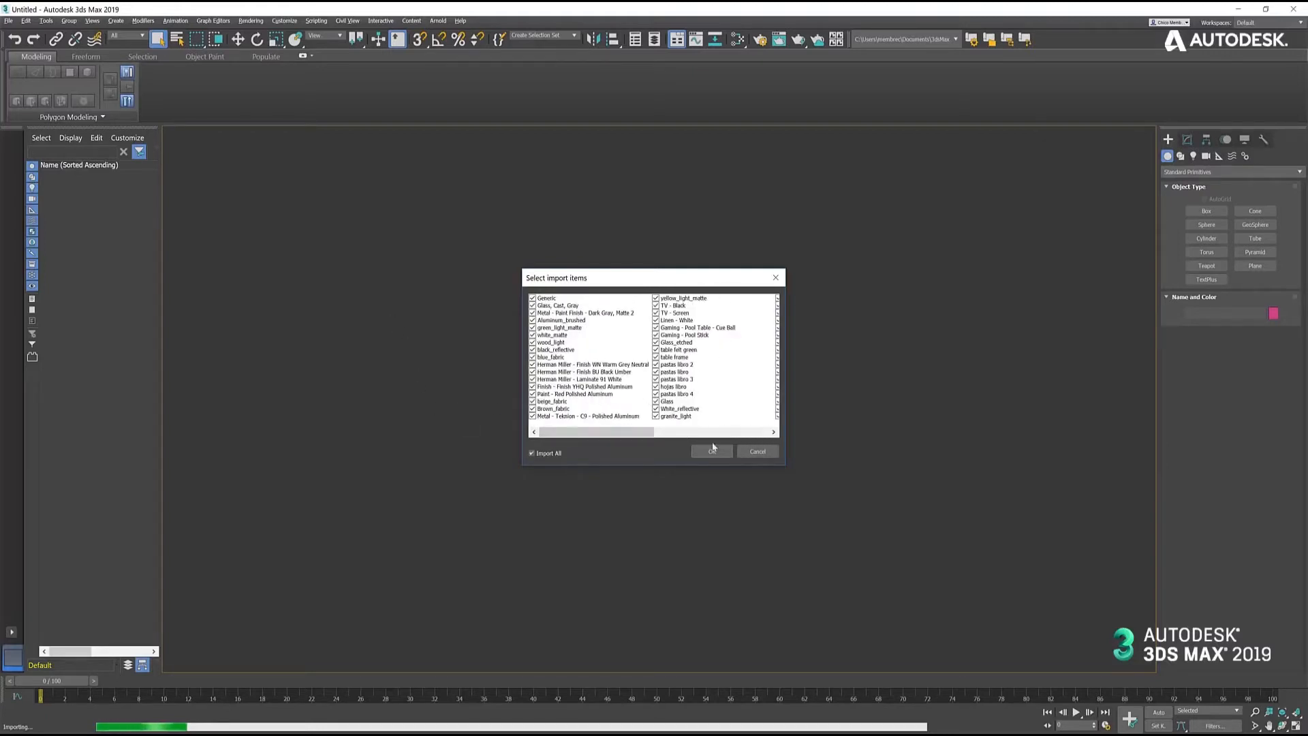
{"action": "mouse_move", "coordinate": [631, 440]}
{"action": "left_mouse_down"}
{"action": "mouse_move", "coordinate": [742, 440]}
{"action": "mouse_move", "coordinate": [607, 436]}
{"action": "left_mouse_up"}
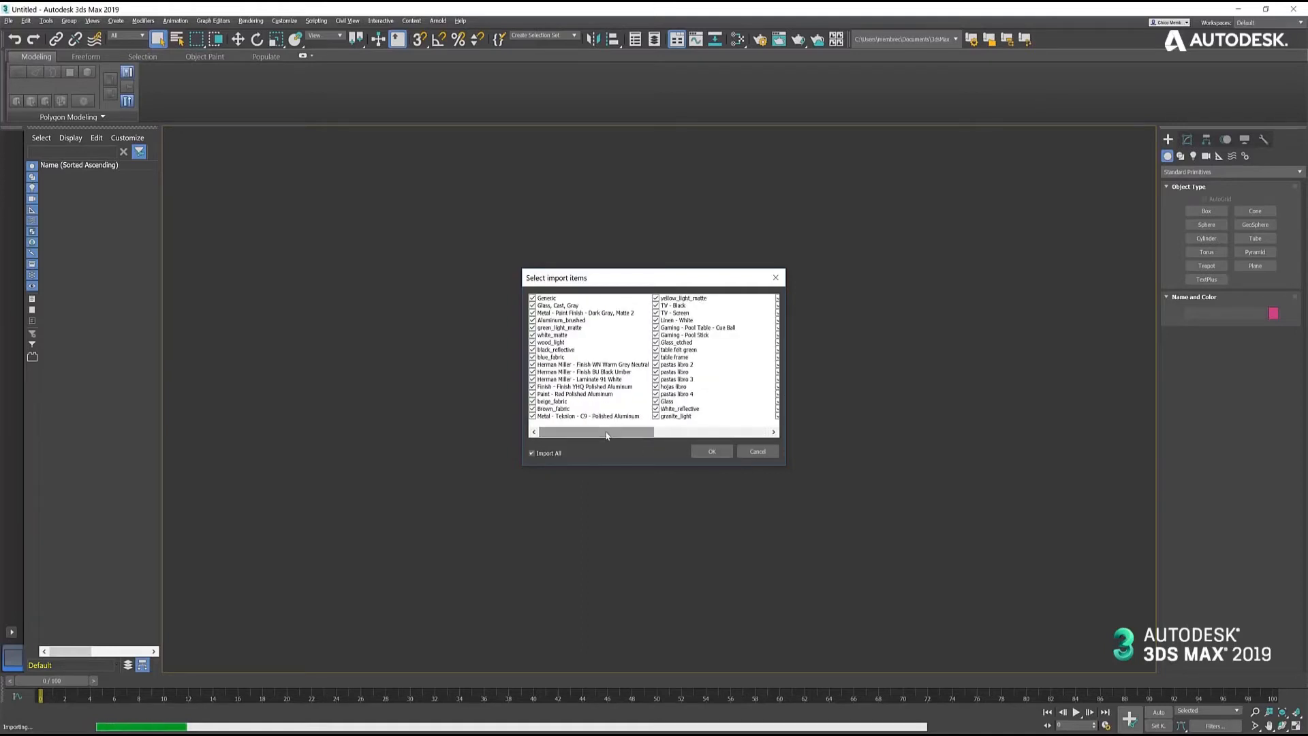
{"action": "left_click", "coordinate": [709, 453]}
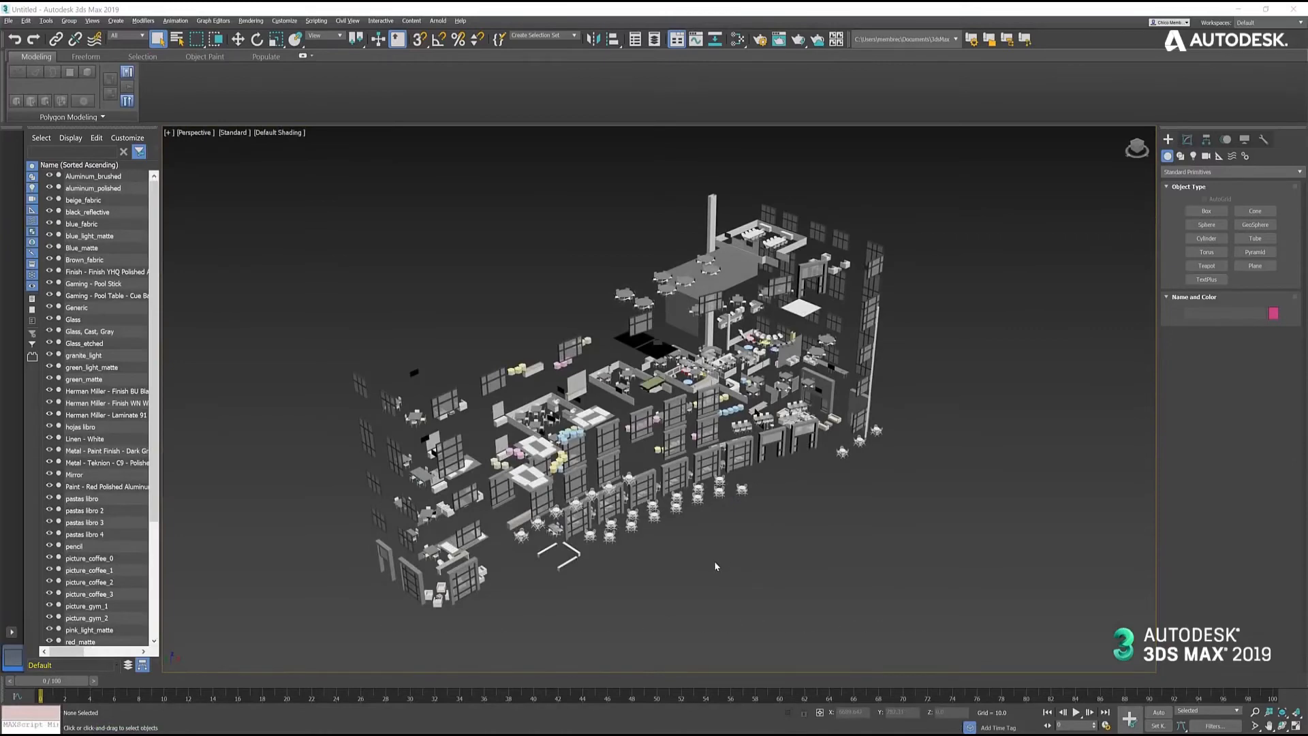
- Select a white chair frame at the glass table to examine how the geometry is combined by material
{"action": "middle_click_drag", "start_coordinate": [707, 560], "coordinate": [747, 553]}
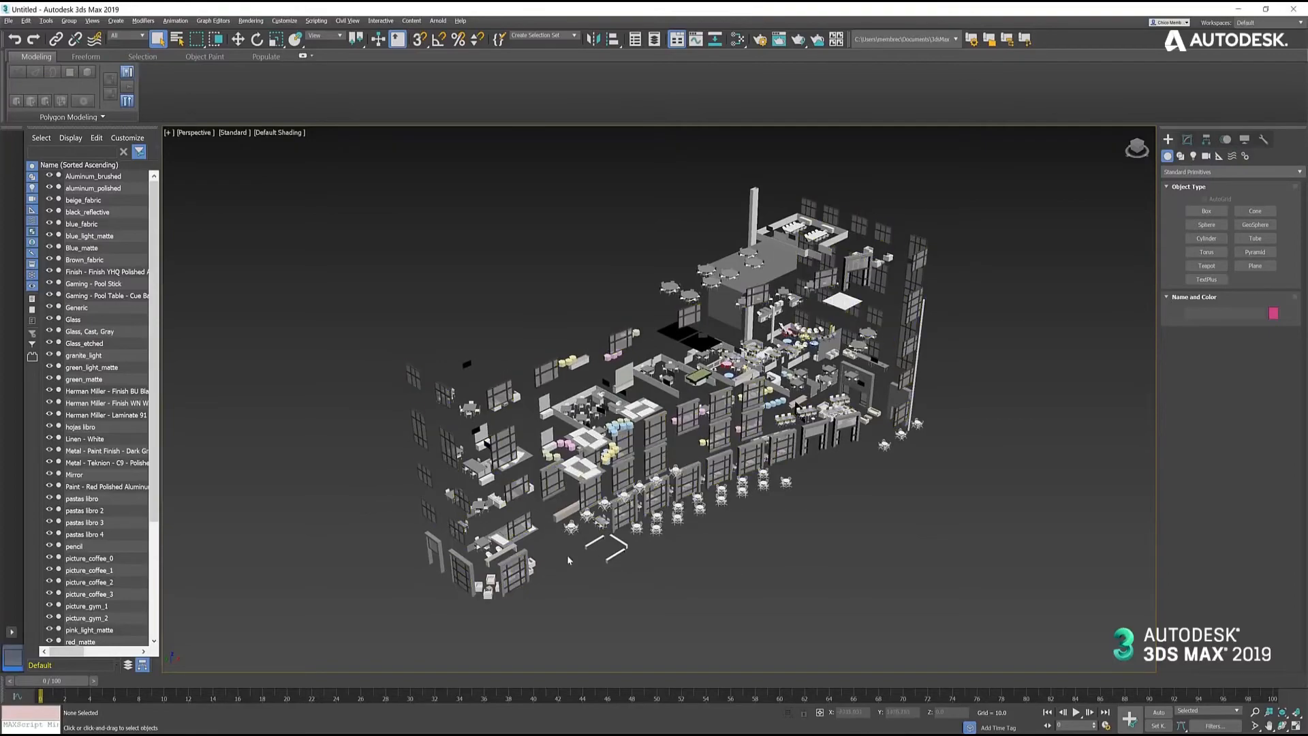
{"action": "scroll", "coordinate": [588, 539], "scroll_direction": "up", "scroll_amount": 10}
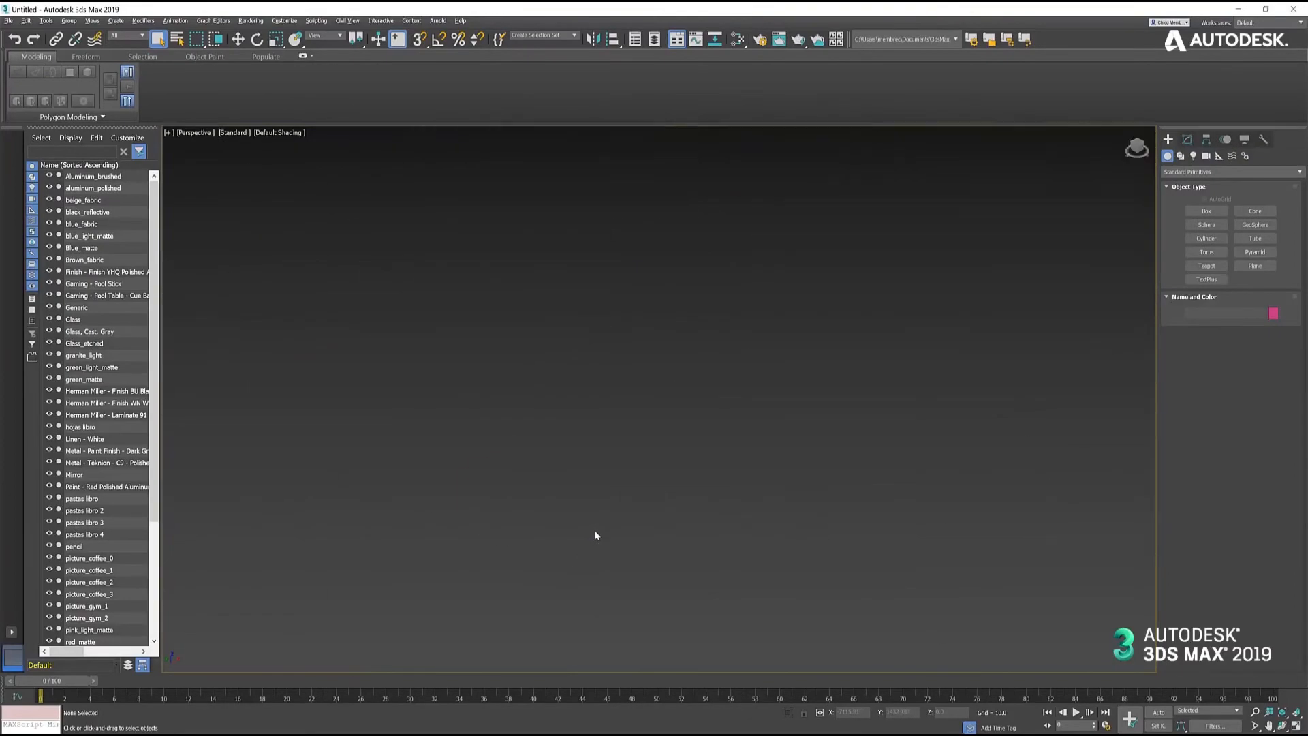
{"action": "scroll", "coordinate": [597, 535], "scroll_direction": "down", "scroll_amount": 3}
{"action": "scroll", "coordinate": [599, 530], "scroll_direction": "up", "scroll_amount": 3}
{"action": "scroll", "coordinate": [545, 525], "scroll_direction": "up", "scroll_amount": 5}
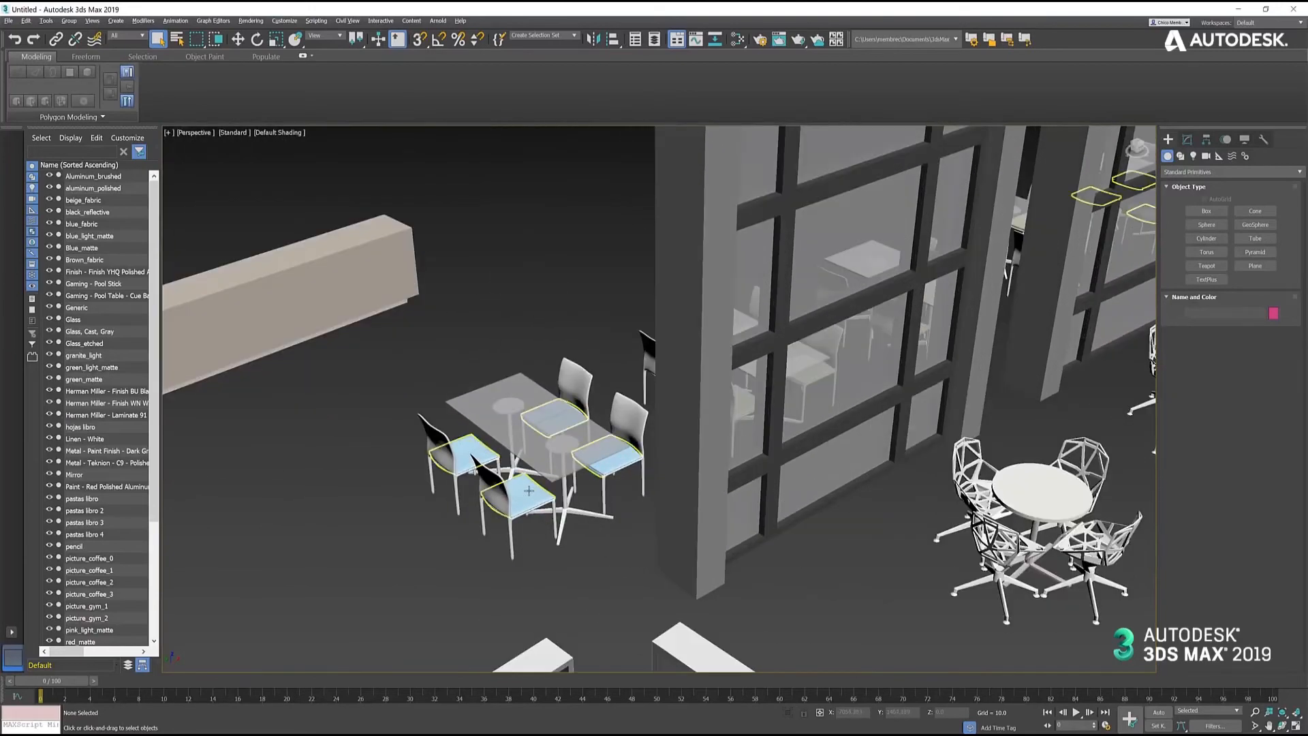
{"action": "left_click", "coordinate": [491, 481]}
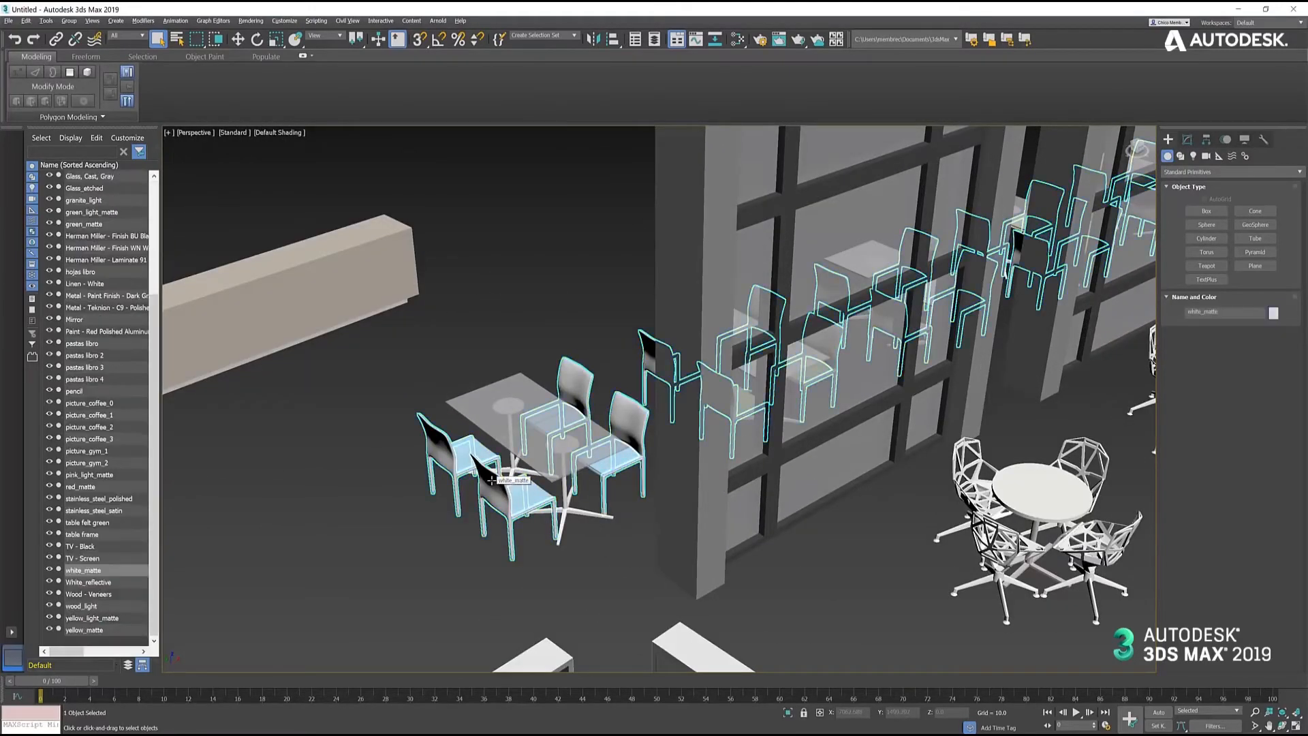
- Create a Shellac material in the Slate Material Editor and assign it to the light blue chair seats at the glass table
{"action": "left_click", "coordinate": [413, 589]}
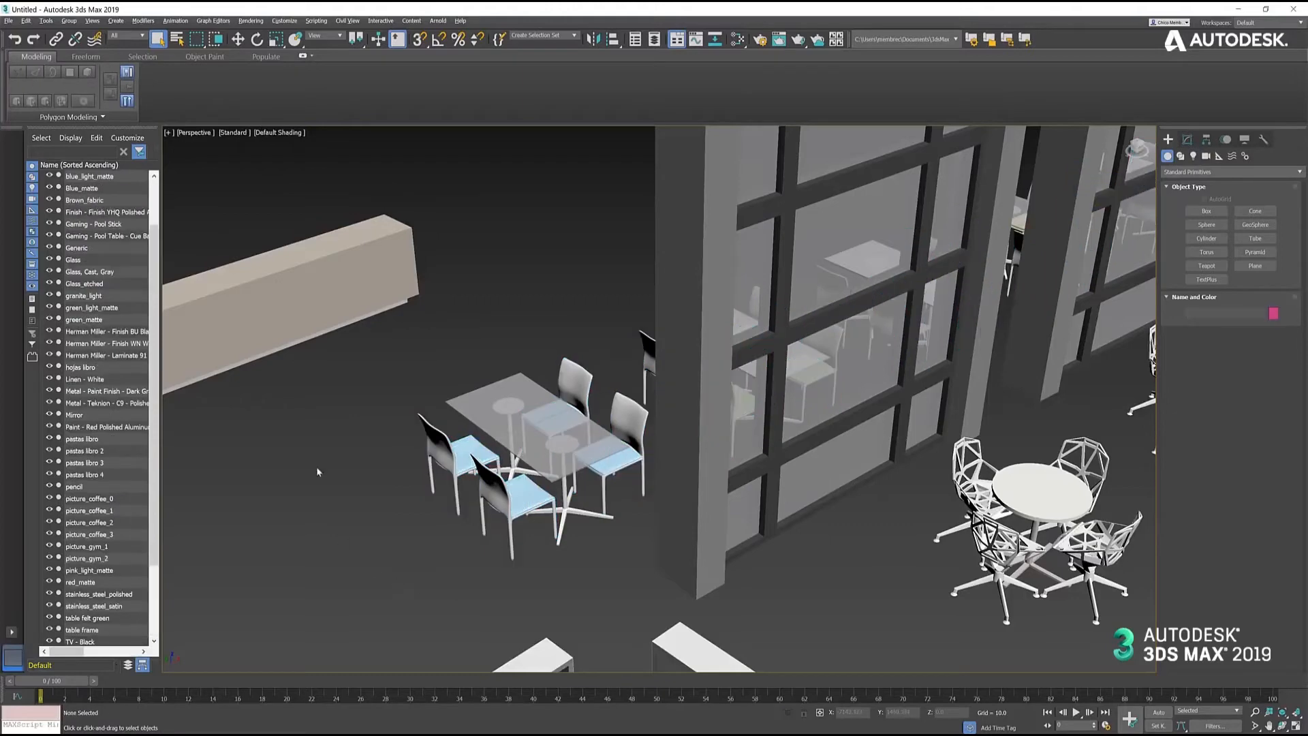
{"action": "left_click", "coordinate": [738, 40]}
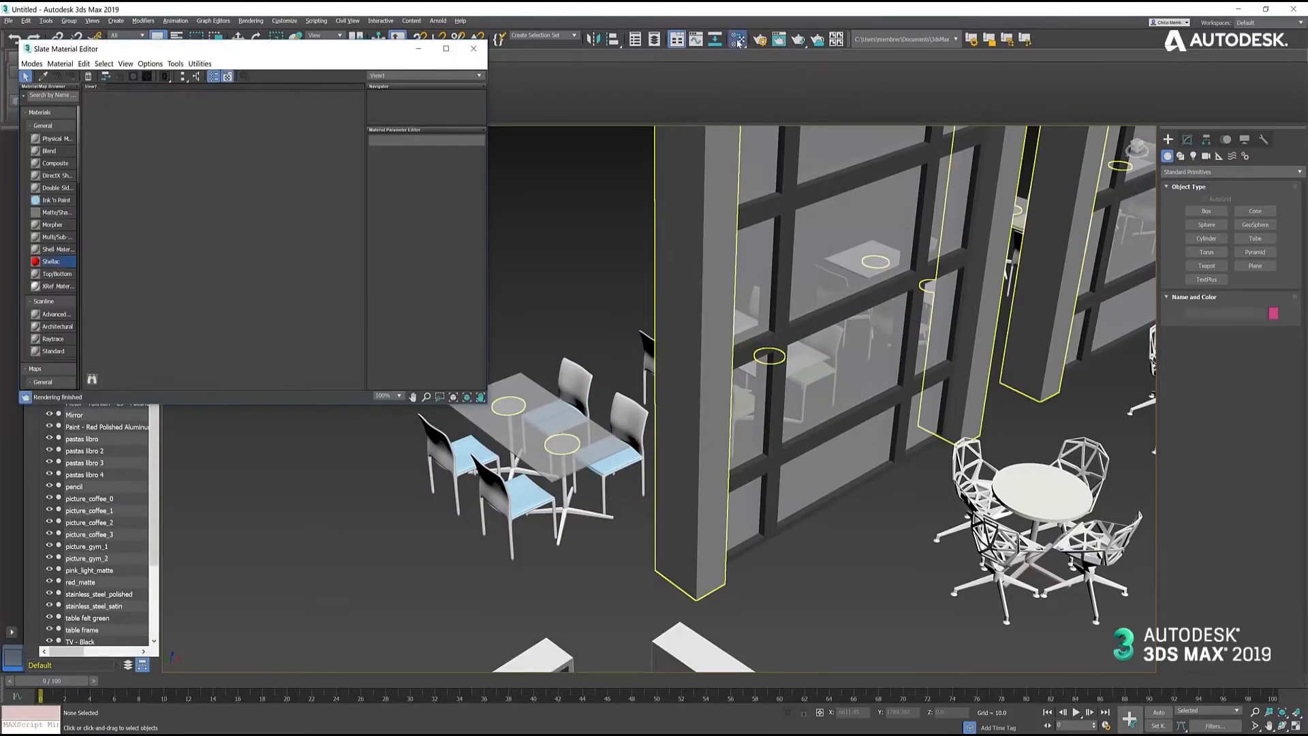
{"action": "double_click", "coordinate": [44, 264]}
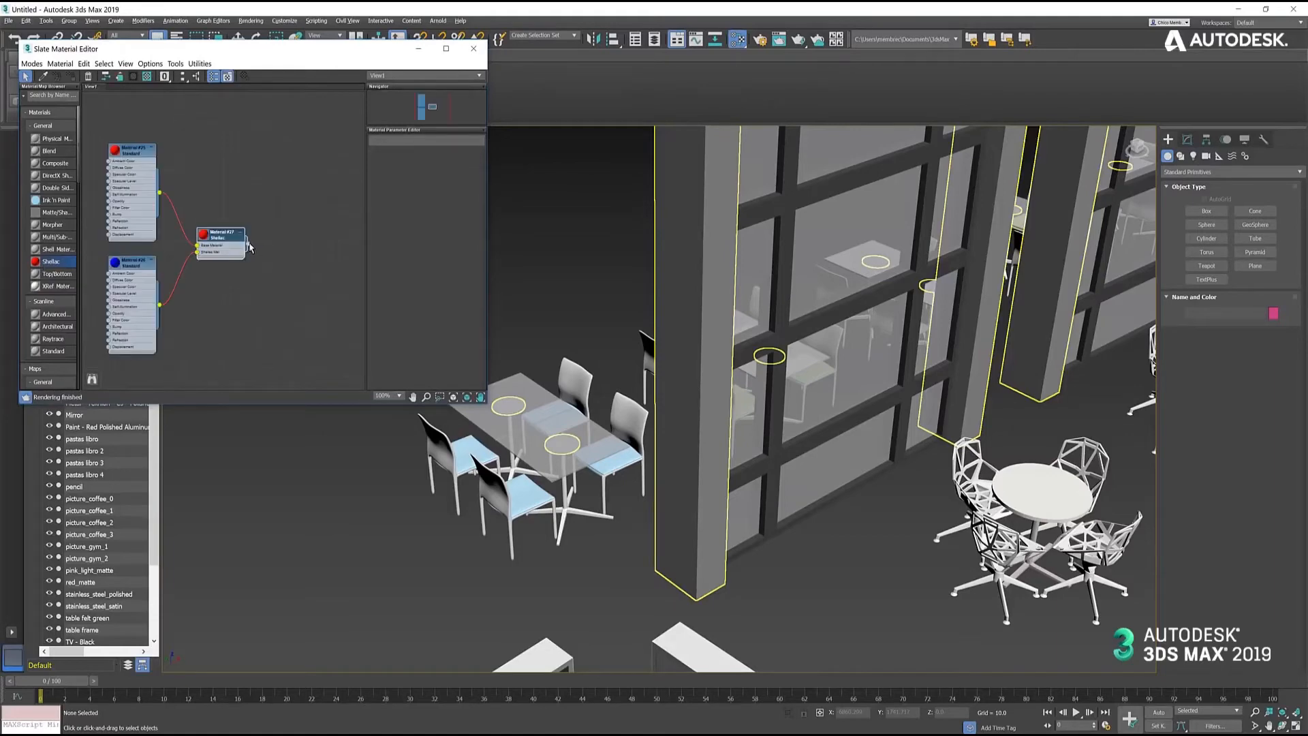
{"action": "left_click_drag", "start_coordinate": [249, 244], "coordinate": [525, 495]}
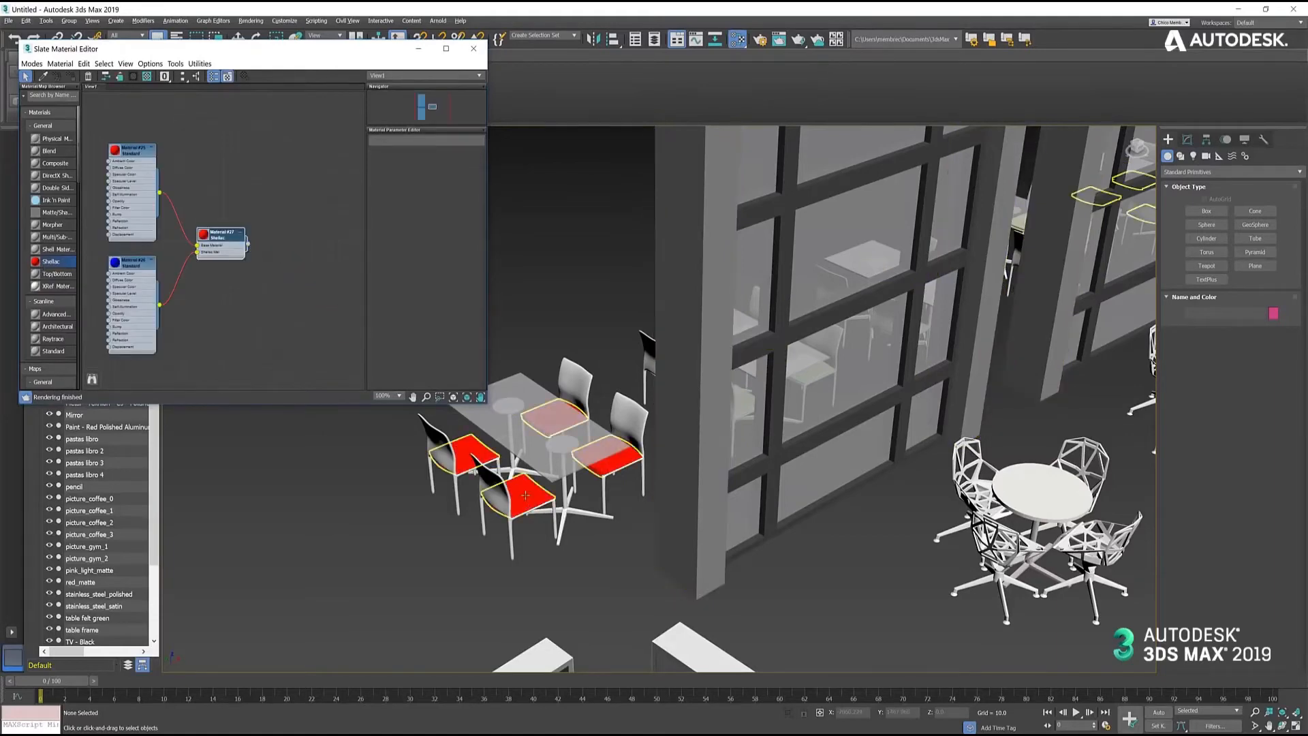
{"action": "left_click", "coordinate": [811, 573]}
{"action": "scroll", "coordinate": [828, 558], "scroll_direction": "down", "scroll_amount": 5}
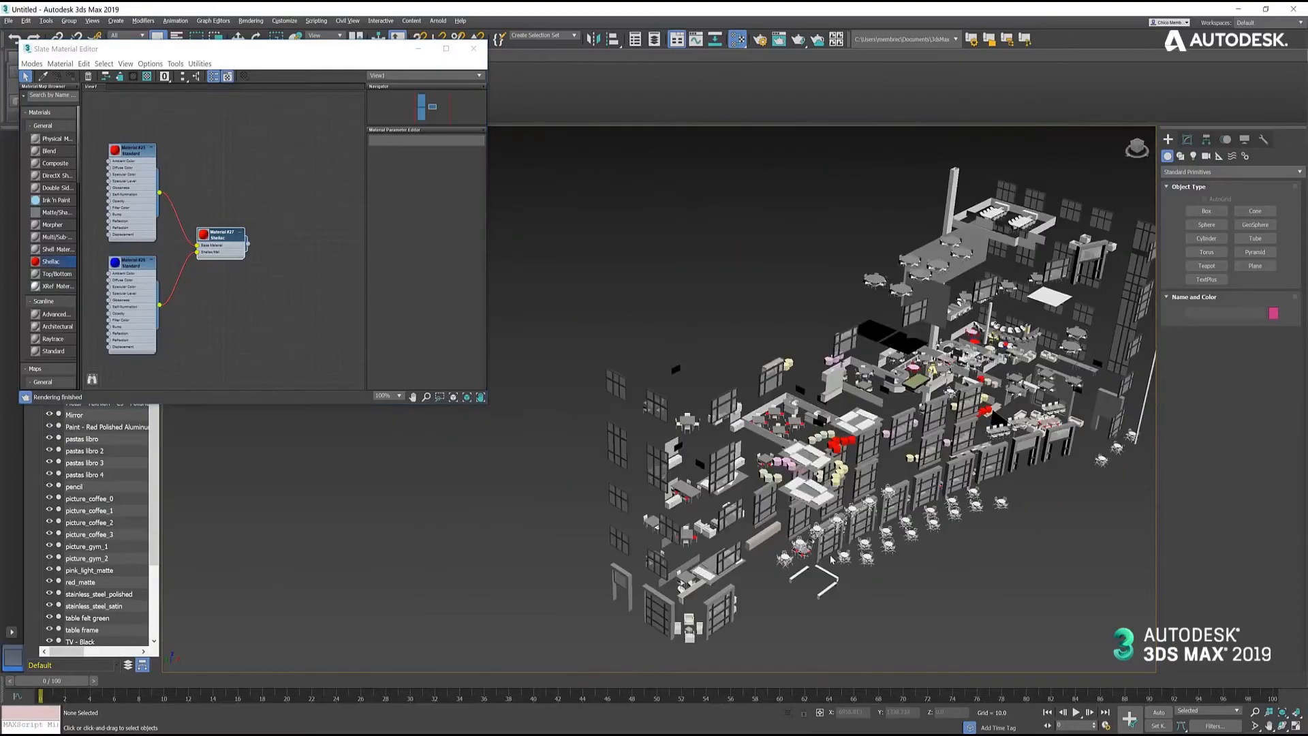
{"action": "scroll", "coordinate": [830, 555], "scroll_direction": "up", "scroll_amount": 2}
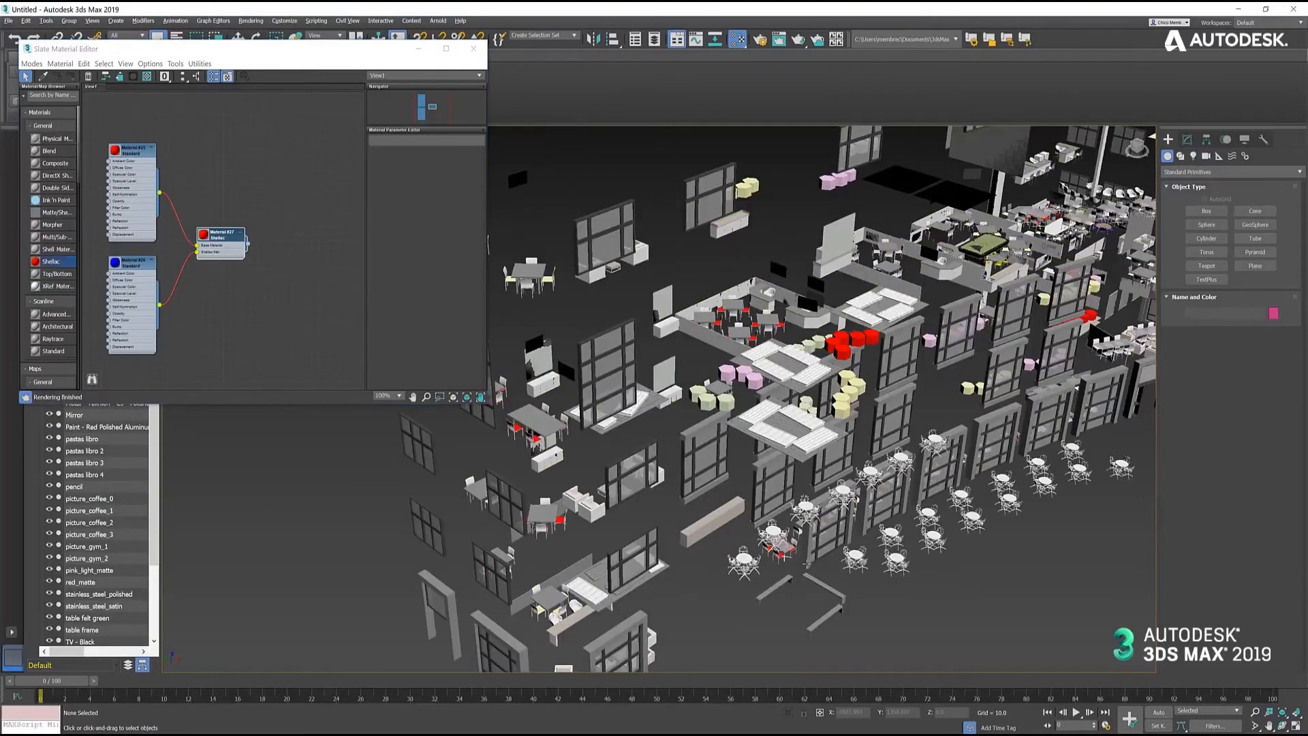
{"action": "middle_click_drag", "start_coordinate": [952, 390], "coordinate": [820, 407], "text": "alt"}
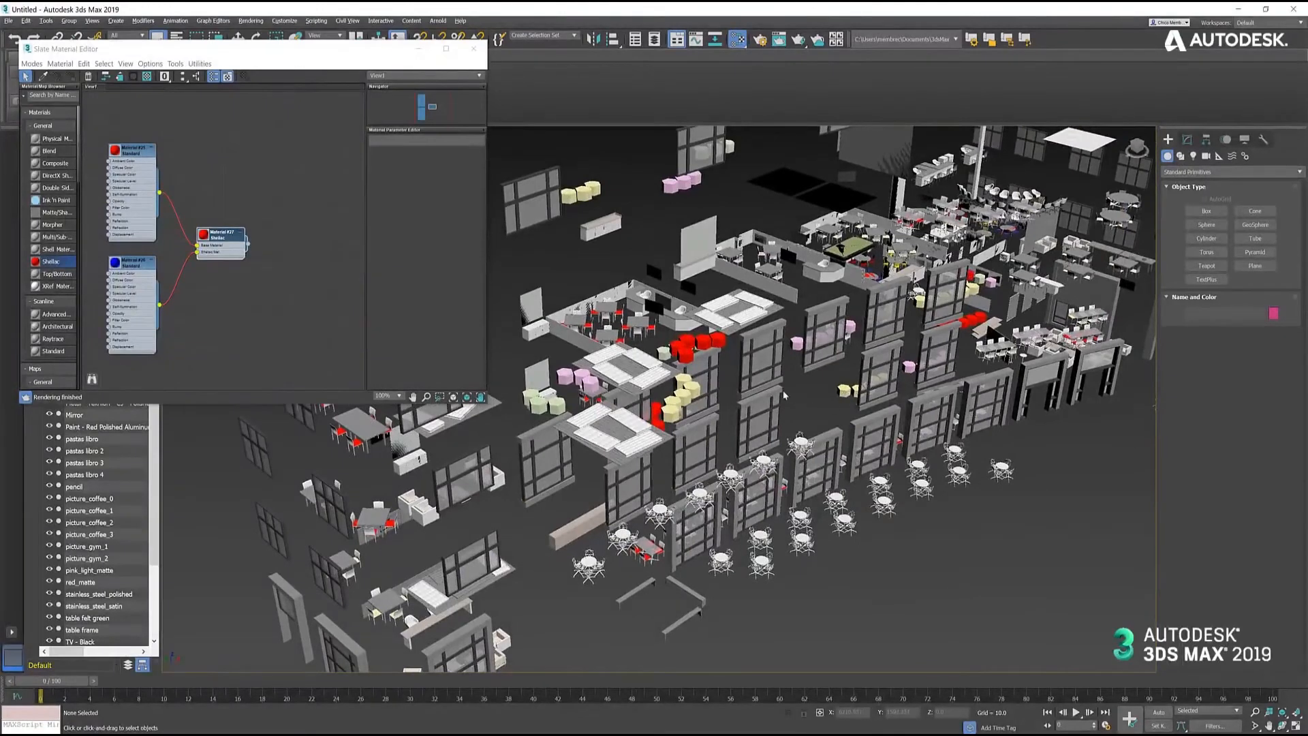
- Undo the Shellac assignment on the chair seats and redo it to compare which objects it affects
{"action": "left_click", "coordinate": [208, 59]}
{"action": "left_click_drag", "start_coordinate": [207, 57], "coordinate": [197, 120]}
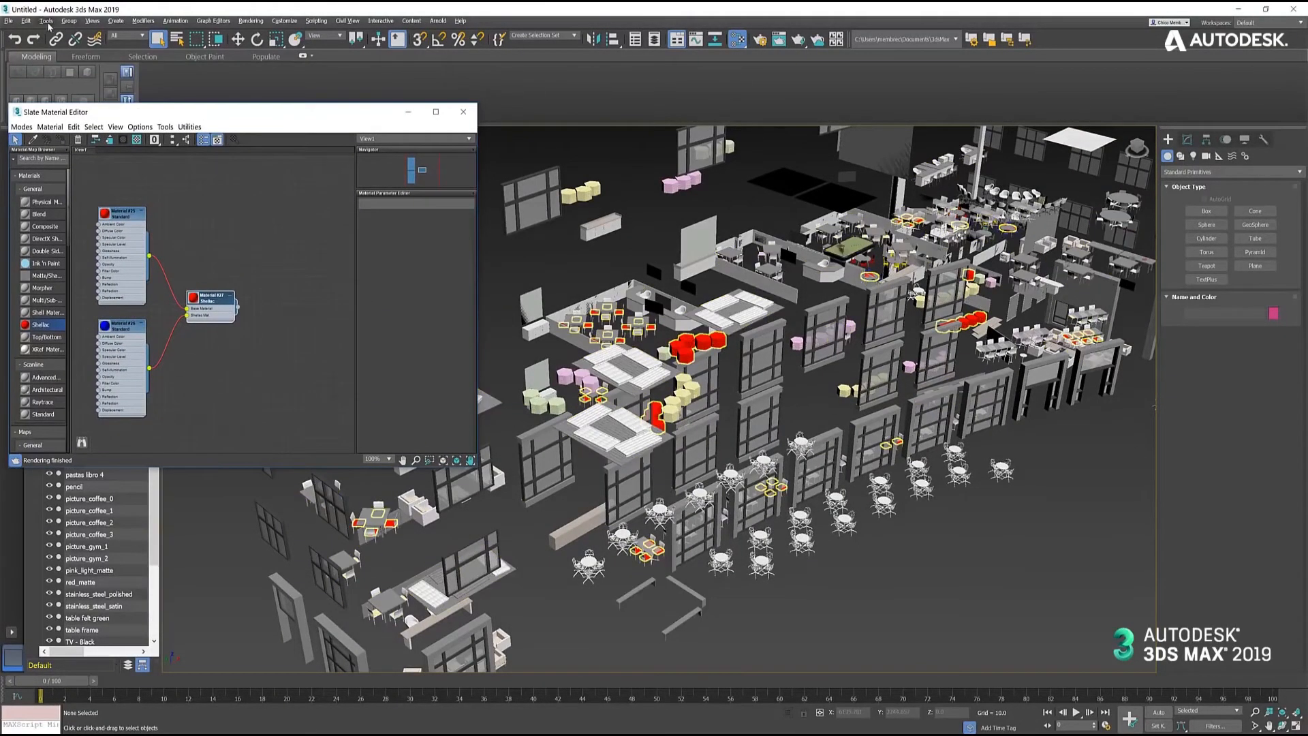
{"action": "right_click", "coordinate": [33, 38]}
{"action": "left_click", "coordinate": [34, 42]}
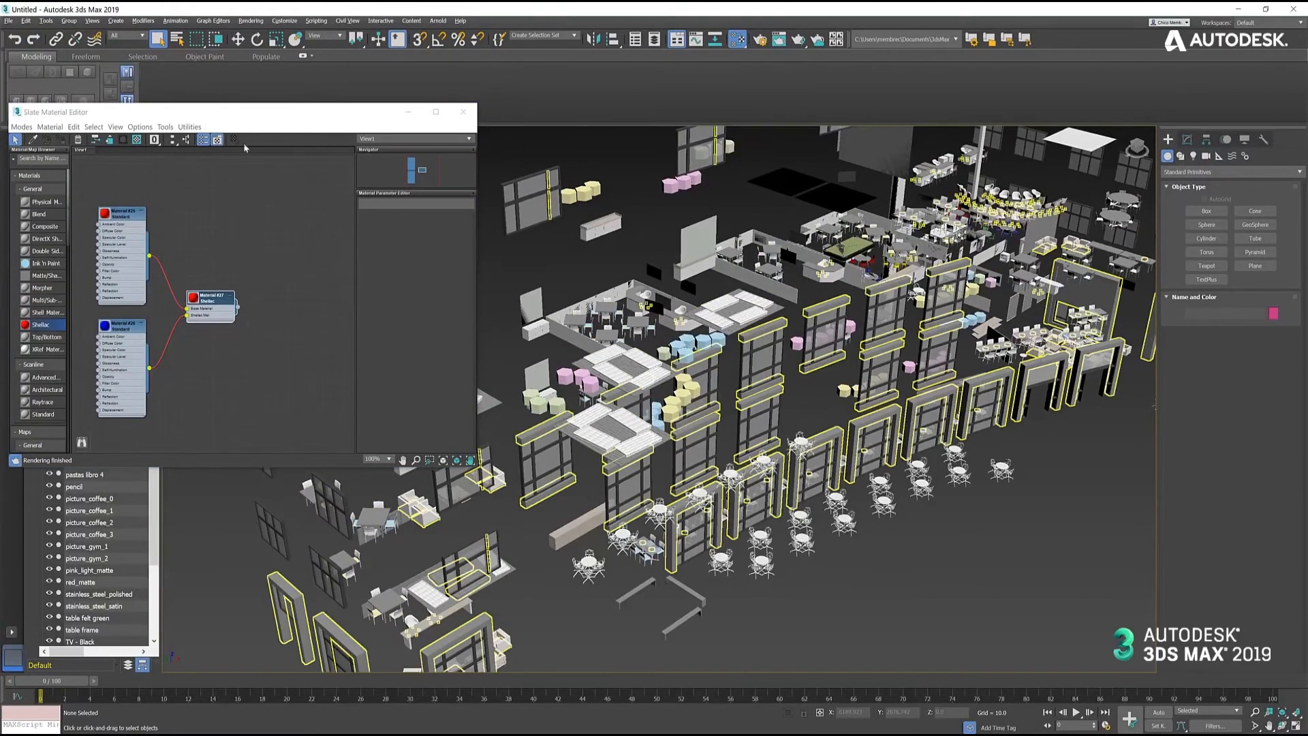
{"action": "left_click", "coordinate": [34, 43]}
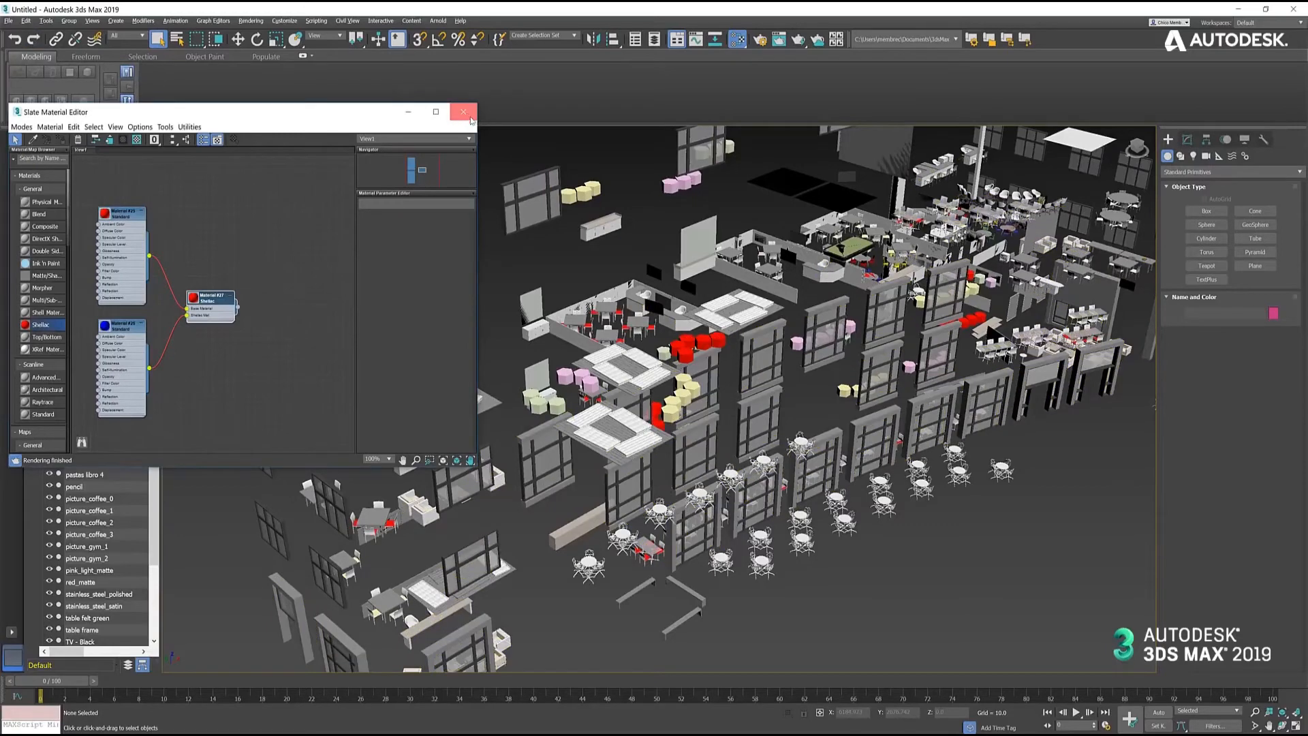
{"action": "left_click_drag", "start_coordinate": [347, 115], "coordinate": [342, 16]}
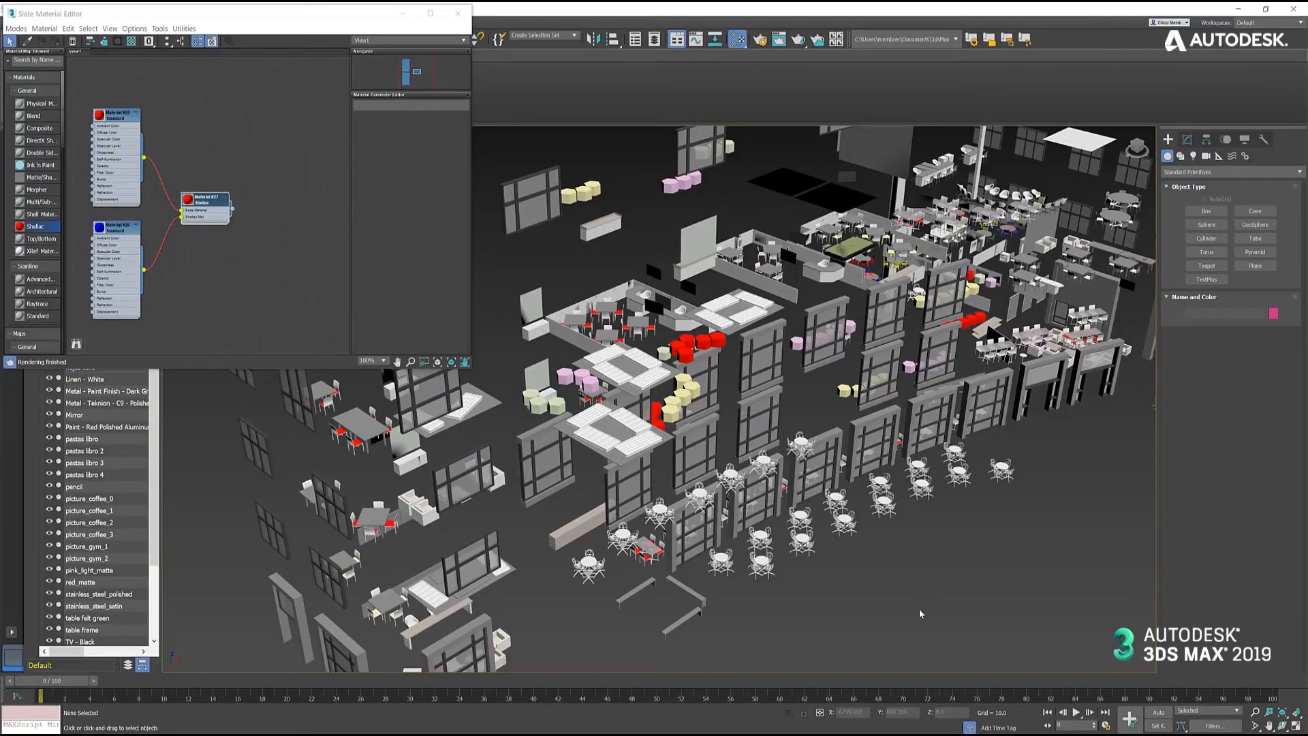
- Add an Ink 'n Paint material, assign it to the glass tabletop and close the material editor
{"action": "middle_click_drag", "start_coordinate": [828, 621], "coordinate": [824, 605]}
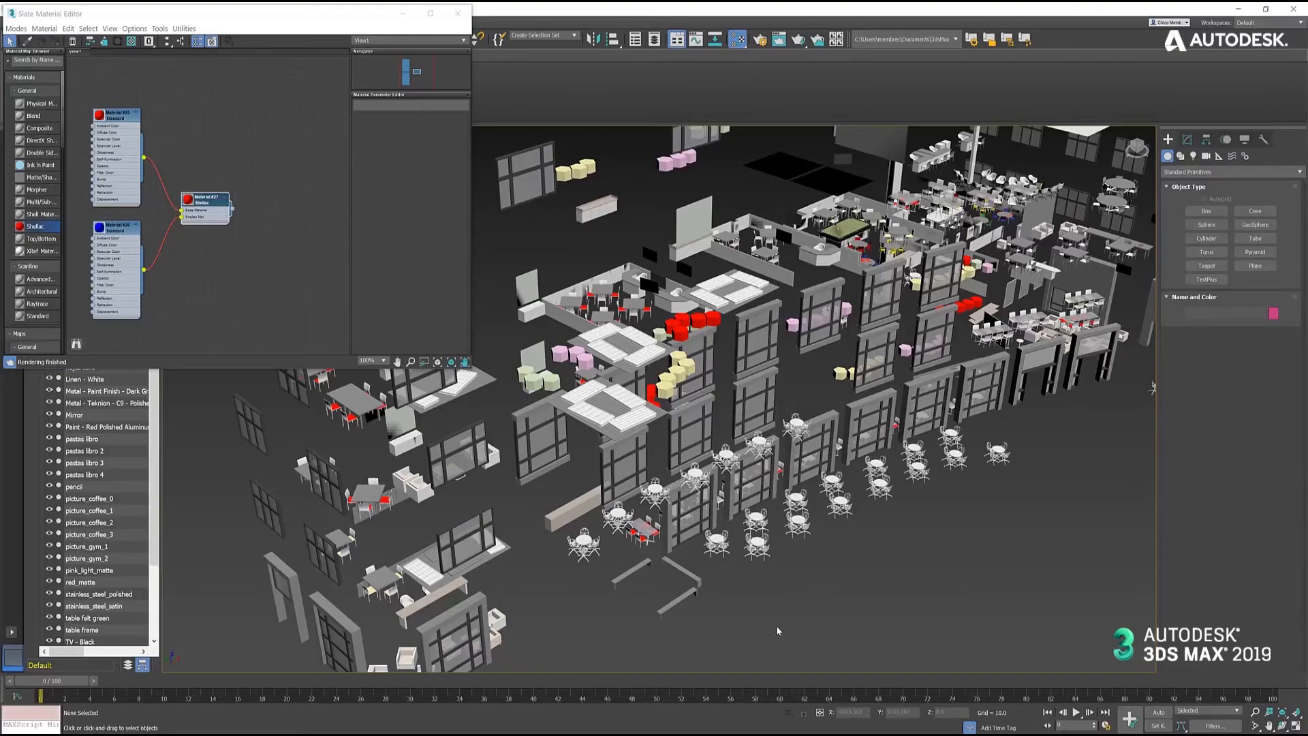
{"action": "scroll", "coordinate": [709, 594], "scroll_direction": "up", "scroll_amount": 6}
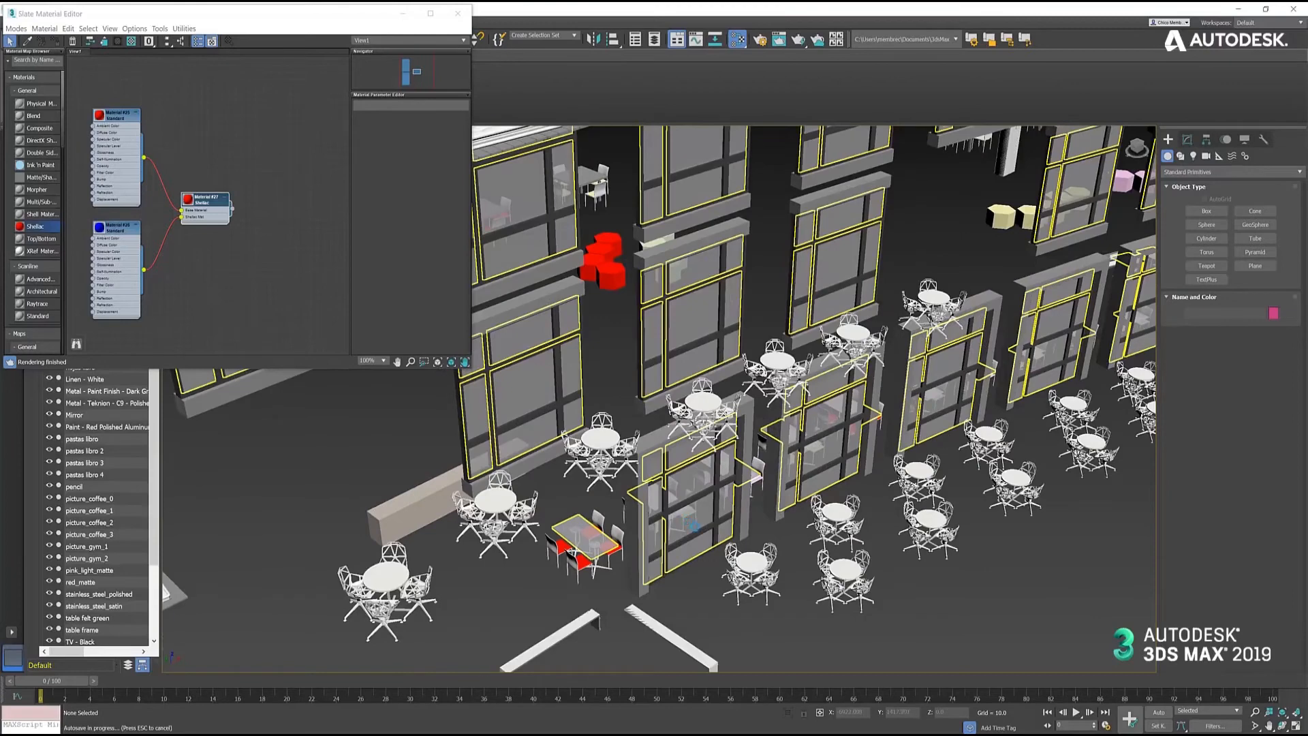
{"action": "middle_click_drag", "start_coordinate": [477, 594], "coordinate": [450, 528]}
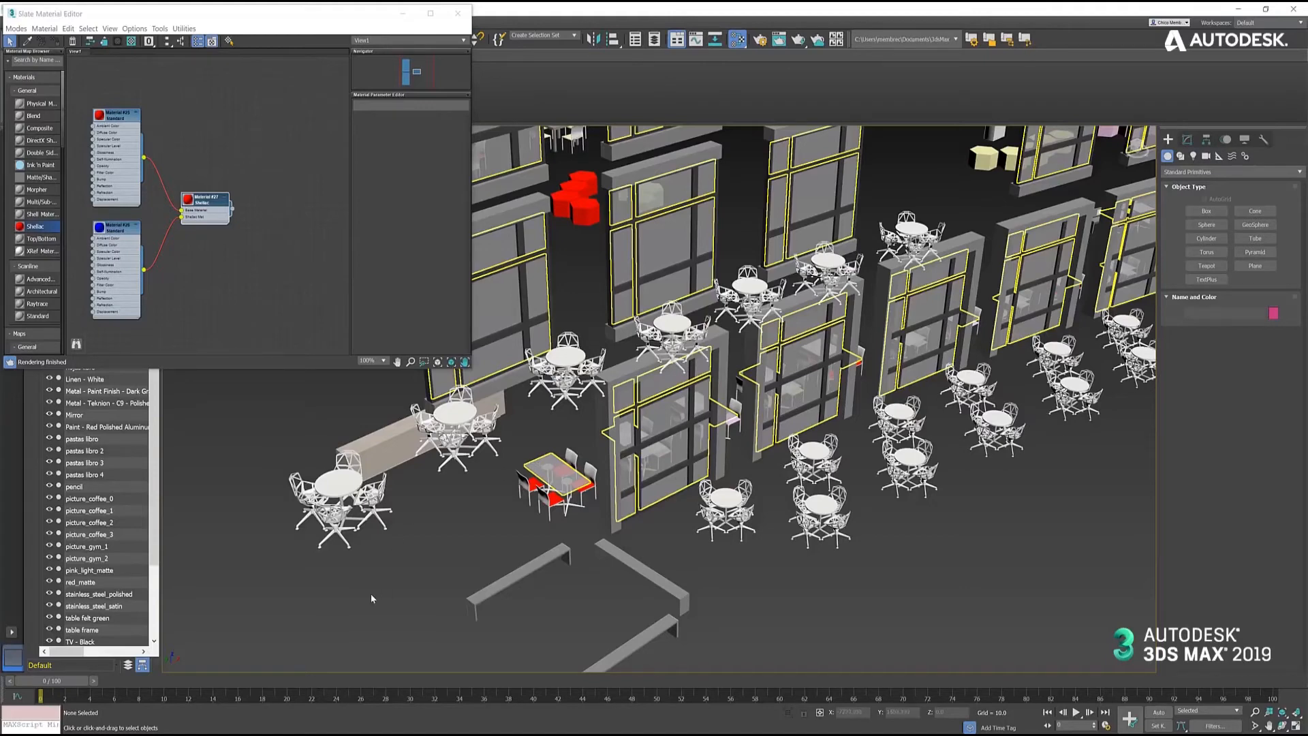
{"action": "left_click", "coordinate": [41, 168]}
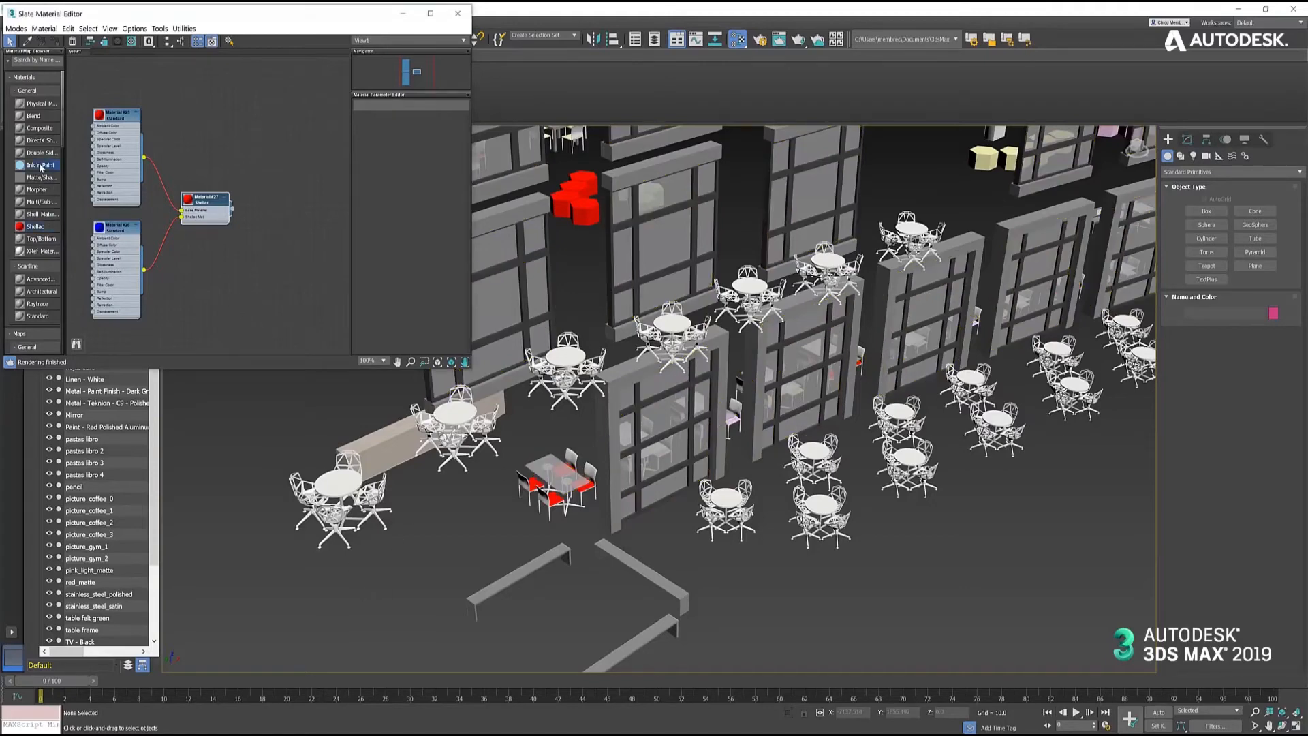
{"action": "mouse_move", "coordinate": [41, 168]}
{"action": "left_mouse_down"}
{"action": "mouse_move", "coordinate": [211, 167]}
{"action": "mouse_move", "coordinate": [324, 190]}
{"action": "left_mouse_up"}
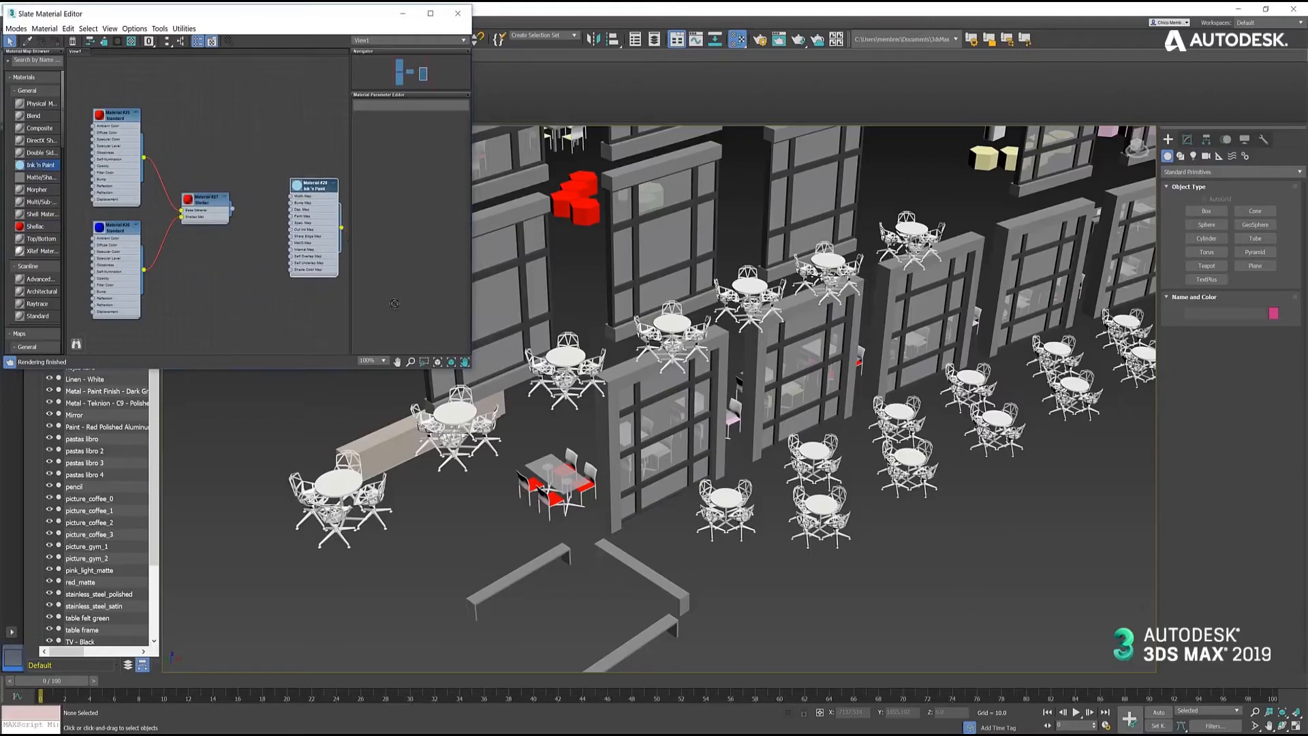
{"action": "left_click_drag", "start_coordinate": [519, 445], "coordinate": [543, 474]}
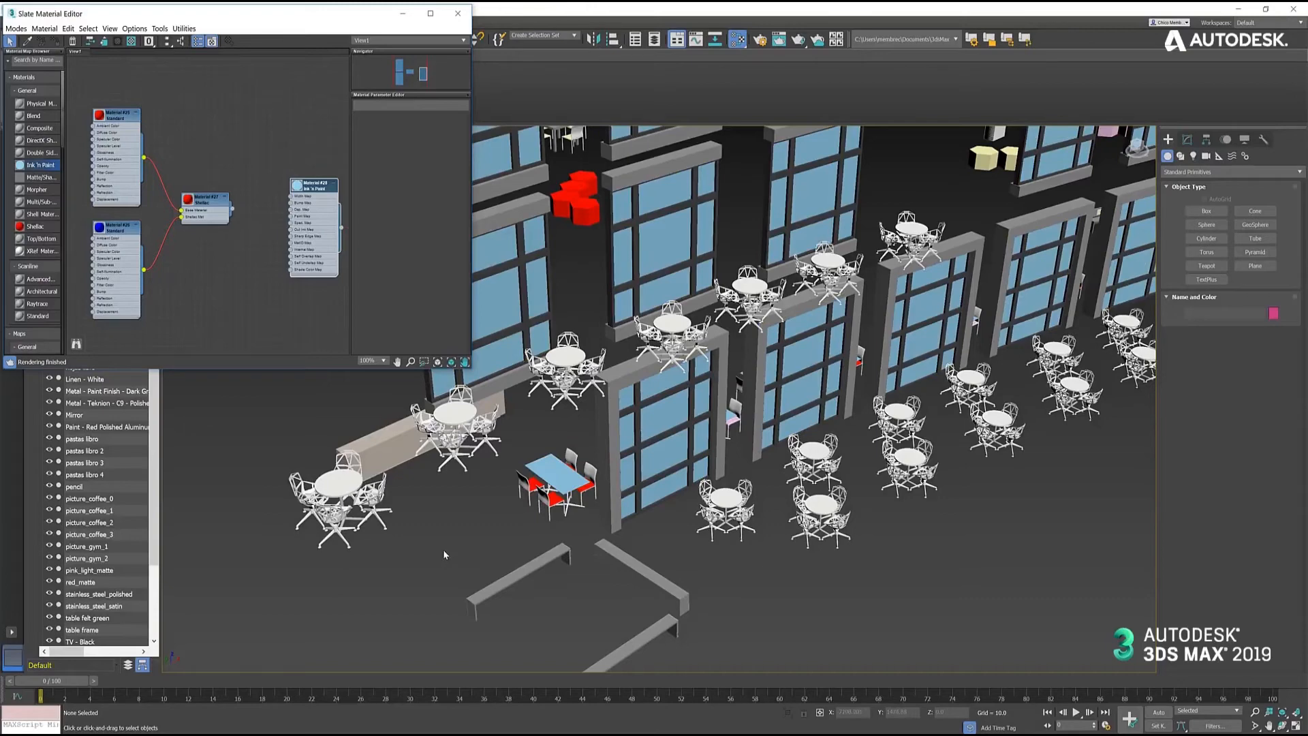
{"action": "left_click", "coordinate": [458, 13]}
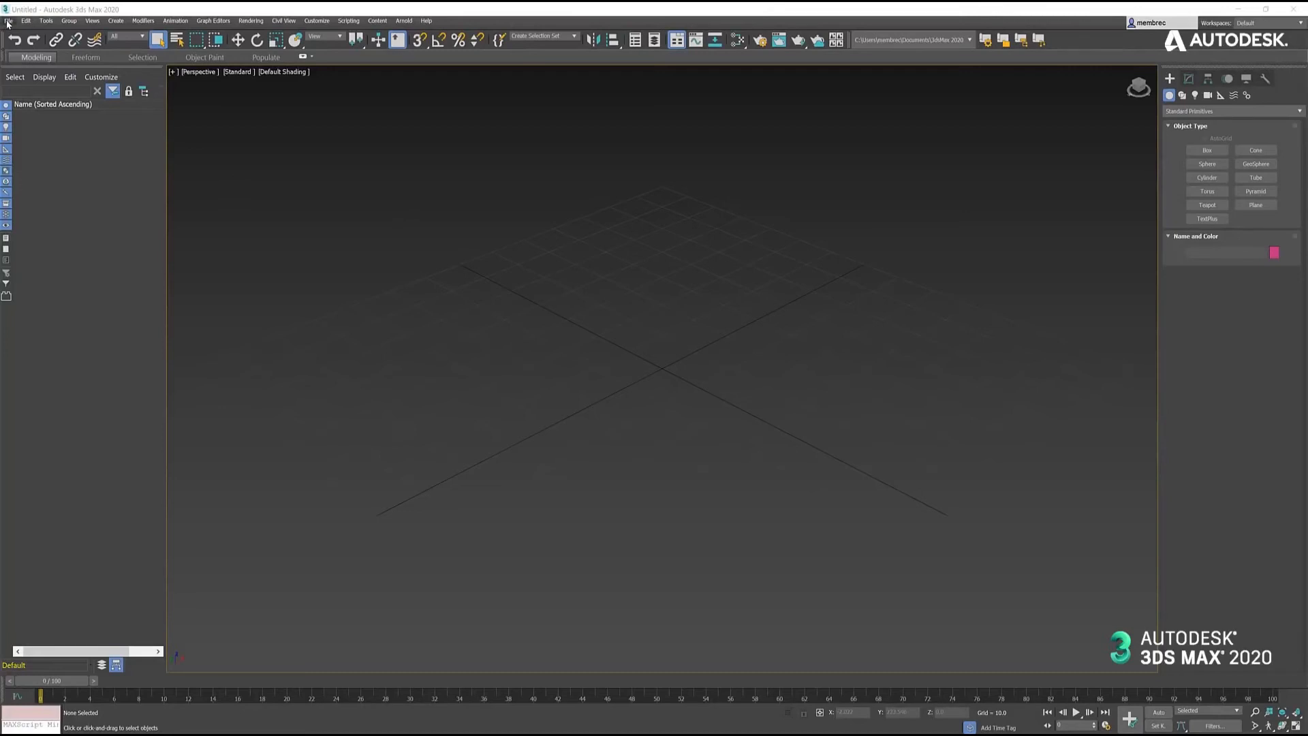
- Start importing the Revit file Community Center 2019.rvt in 3ds Max 2020
{"action": "left_click", "coordinate": [8, 21]}
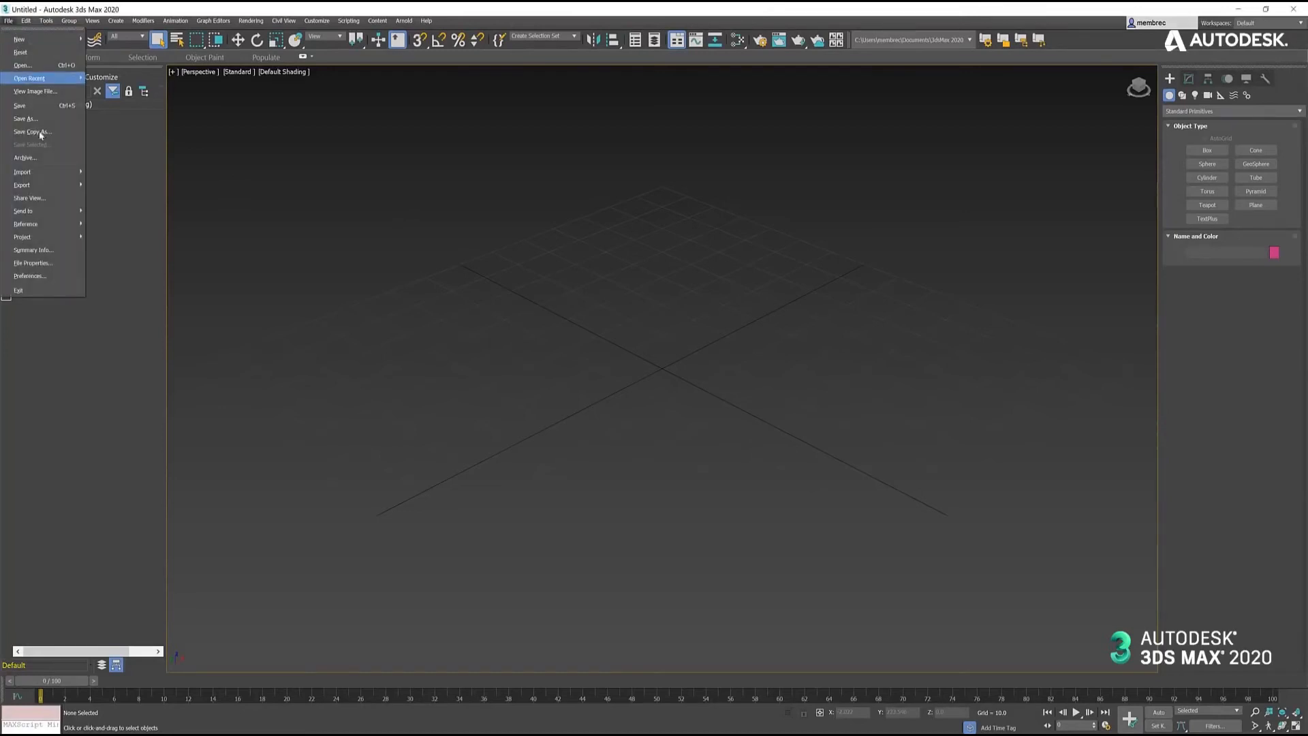
{"action": "mouse_move", "coordinate": [75, 171]}
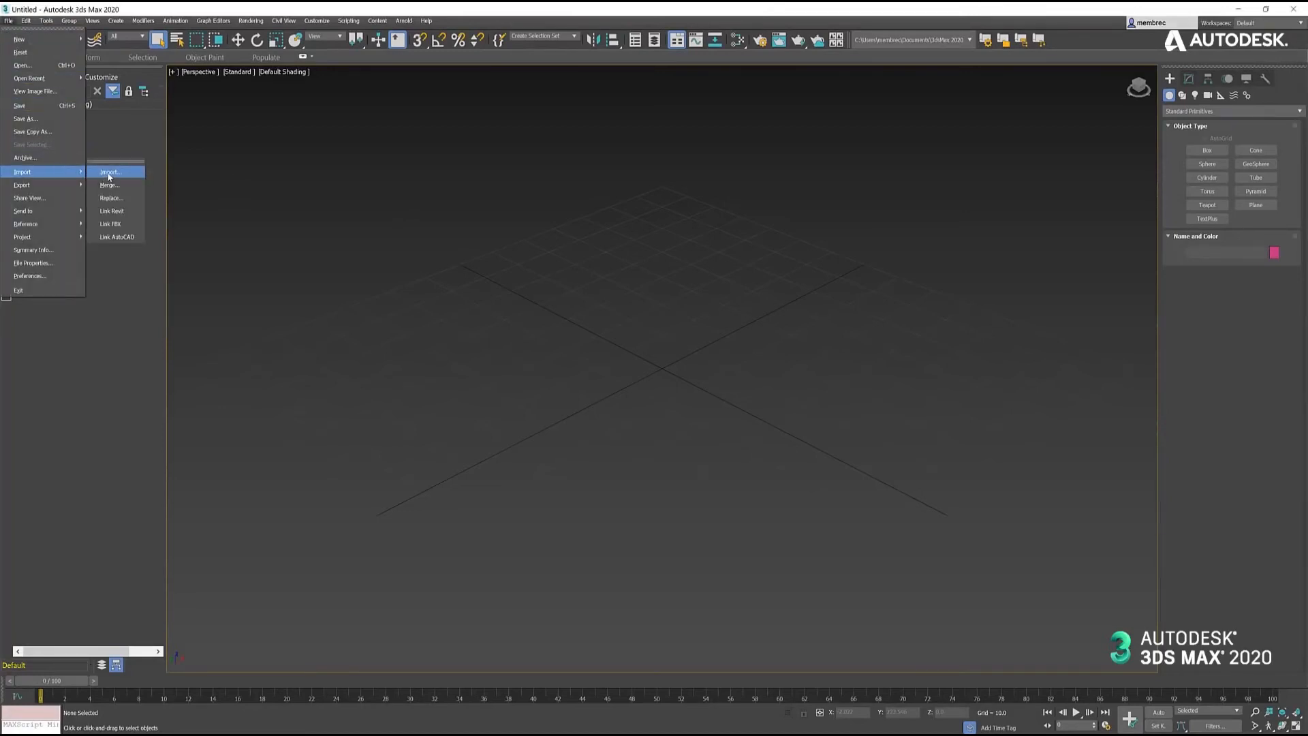
{"action": "left_click", "coordinate": [109, 174]}
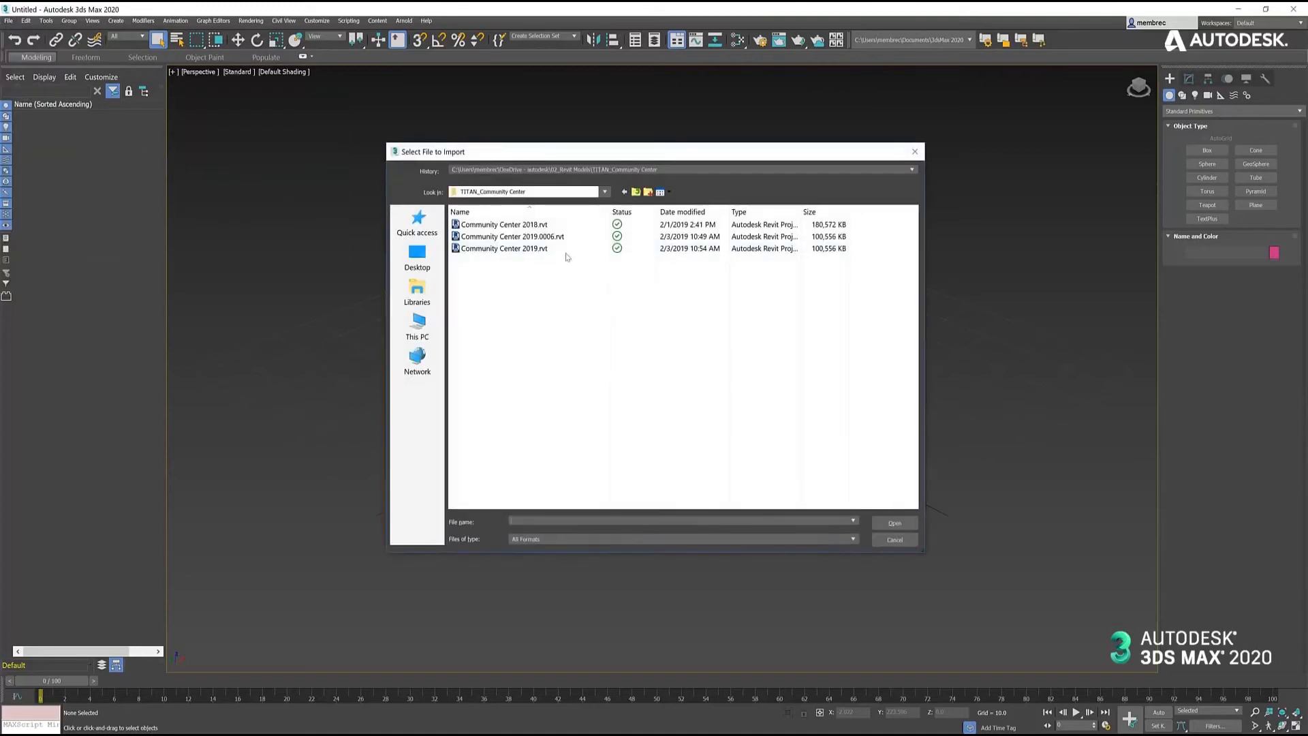
{"action": "left_click", "coordinate": [511, 251]}
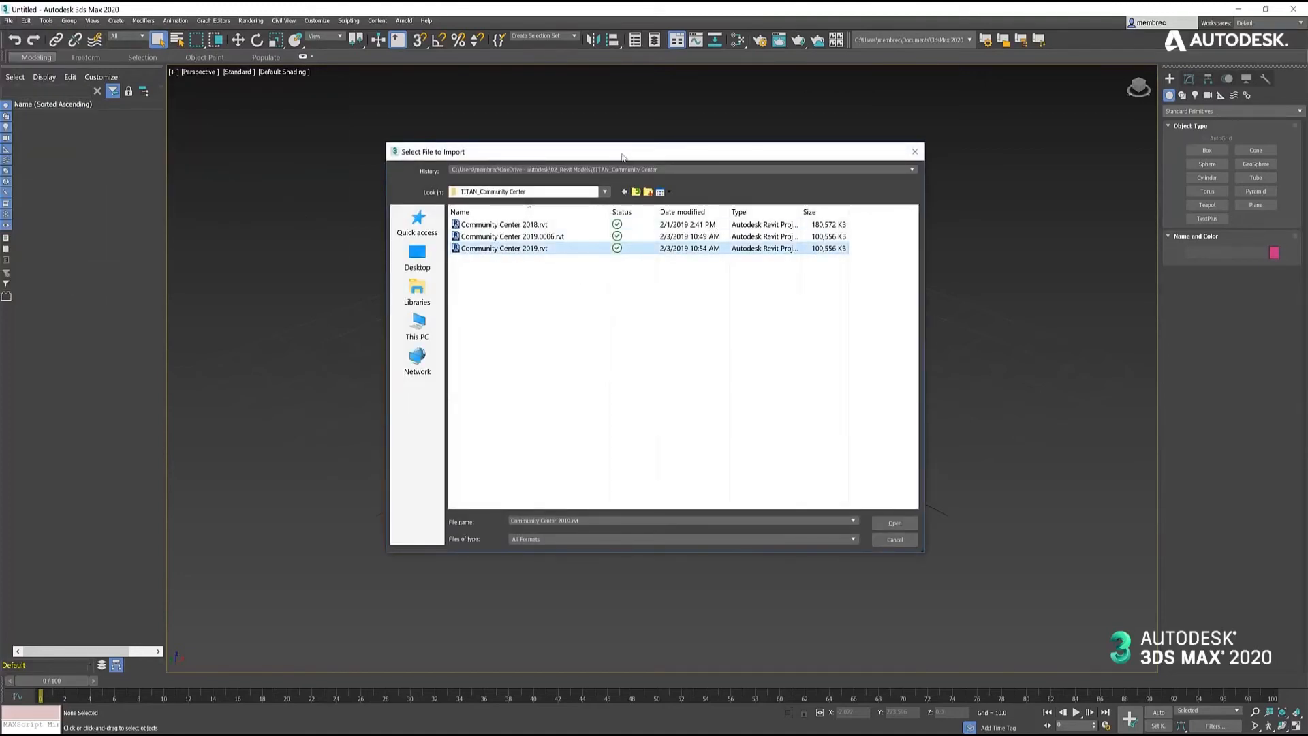
{"action": "left_click_drag", "start_coordinate": [620, 153], "coordinate": [645, 168]}
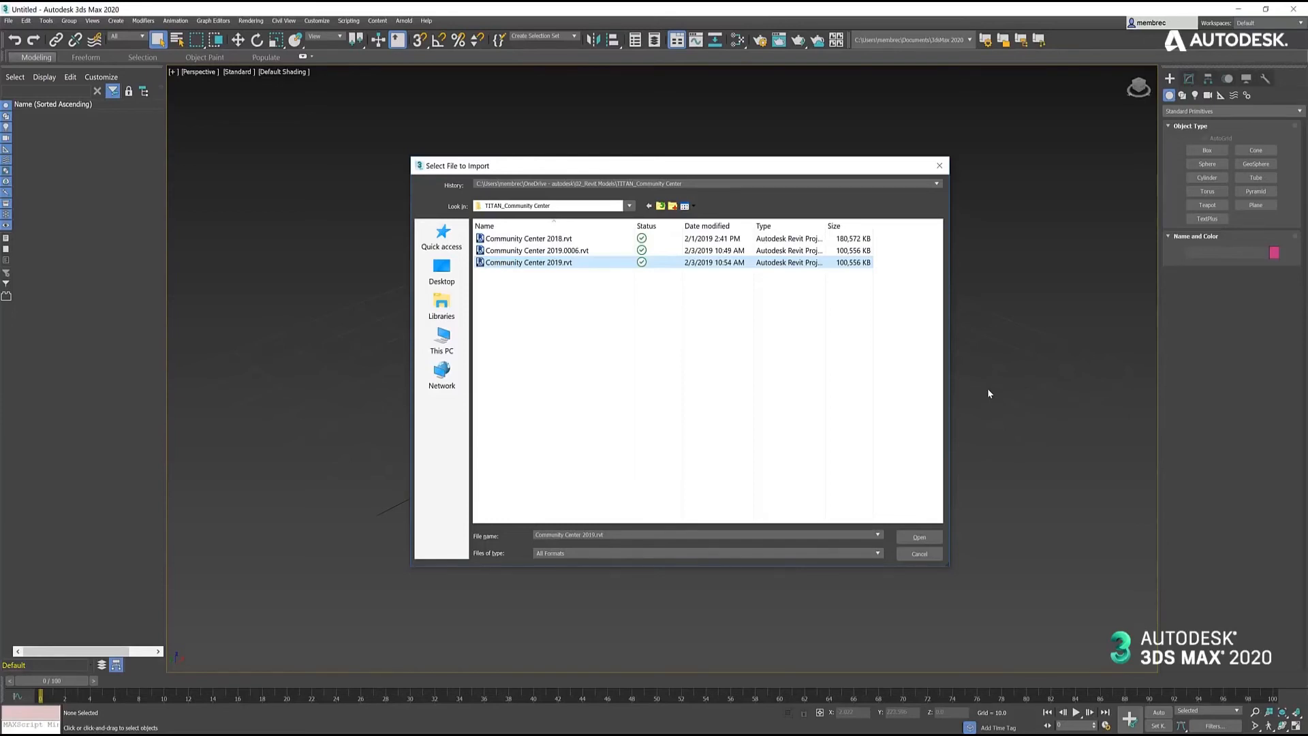
{"action": "left_click_drag", "start_coordinate": [723, 171], "coordinate": [719, 172]}
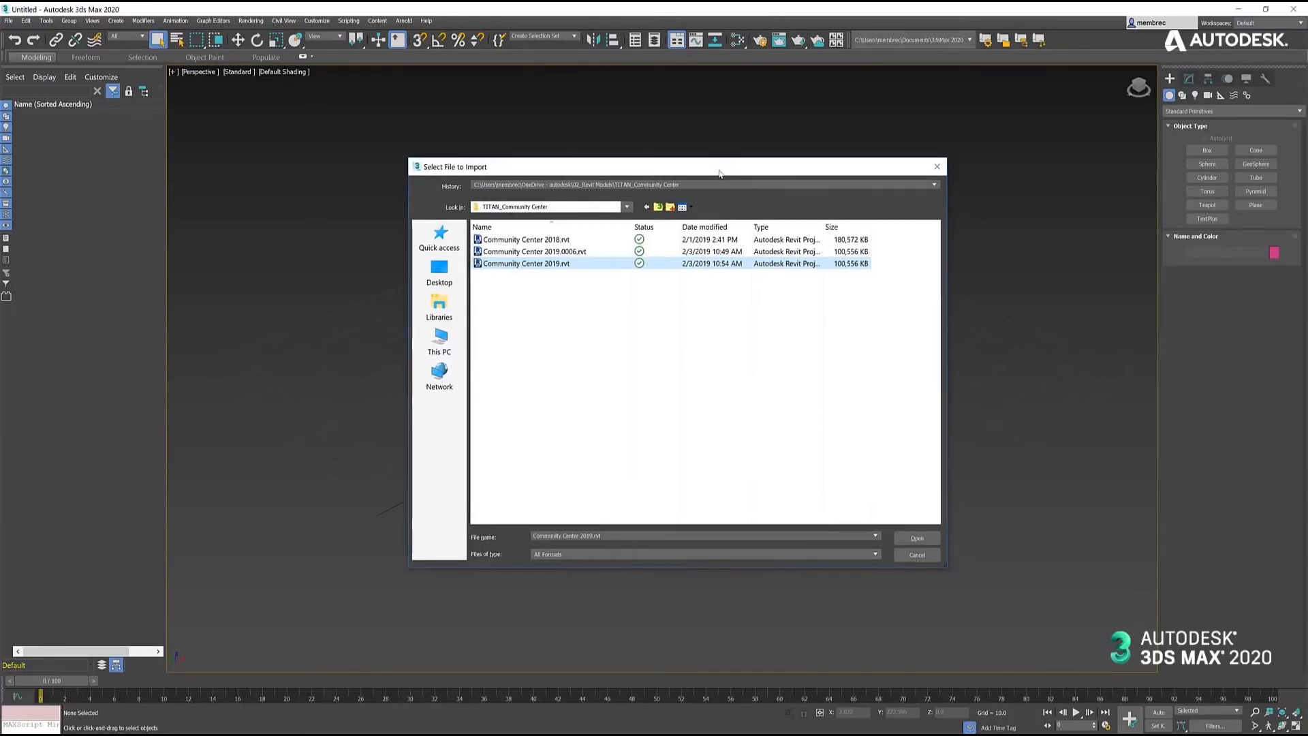
{"action": "left_click", "coordinate": [925, 540]}
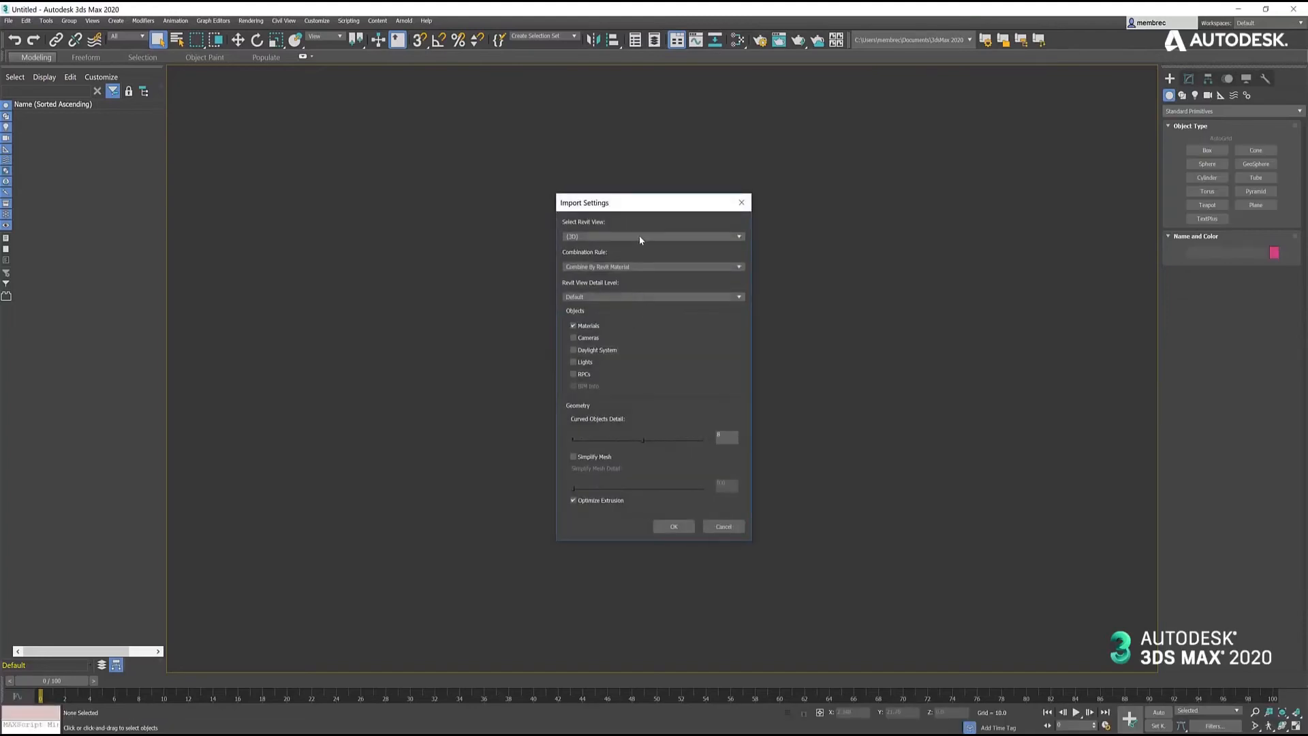
- Choose the 0_Windows and Furniture Revit view and set the combination rule to Combine By Revit Category and Revit Material
{"action": "left_click", "coordinate": [641, 236]}
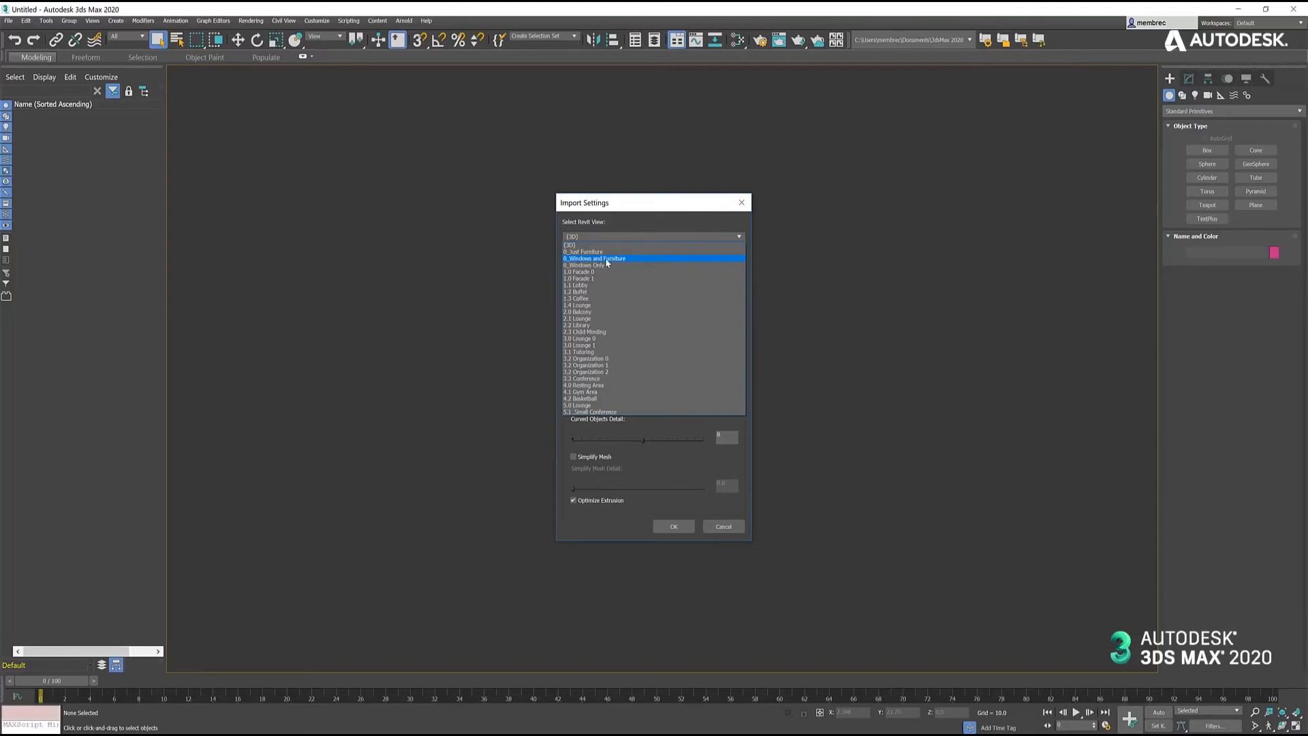
{"action": "left_click", "coordinate": [607, 260]}
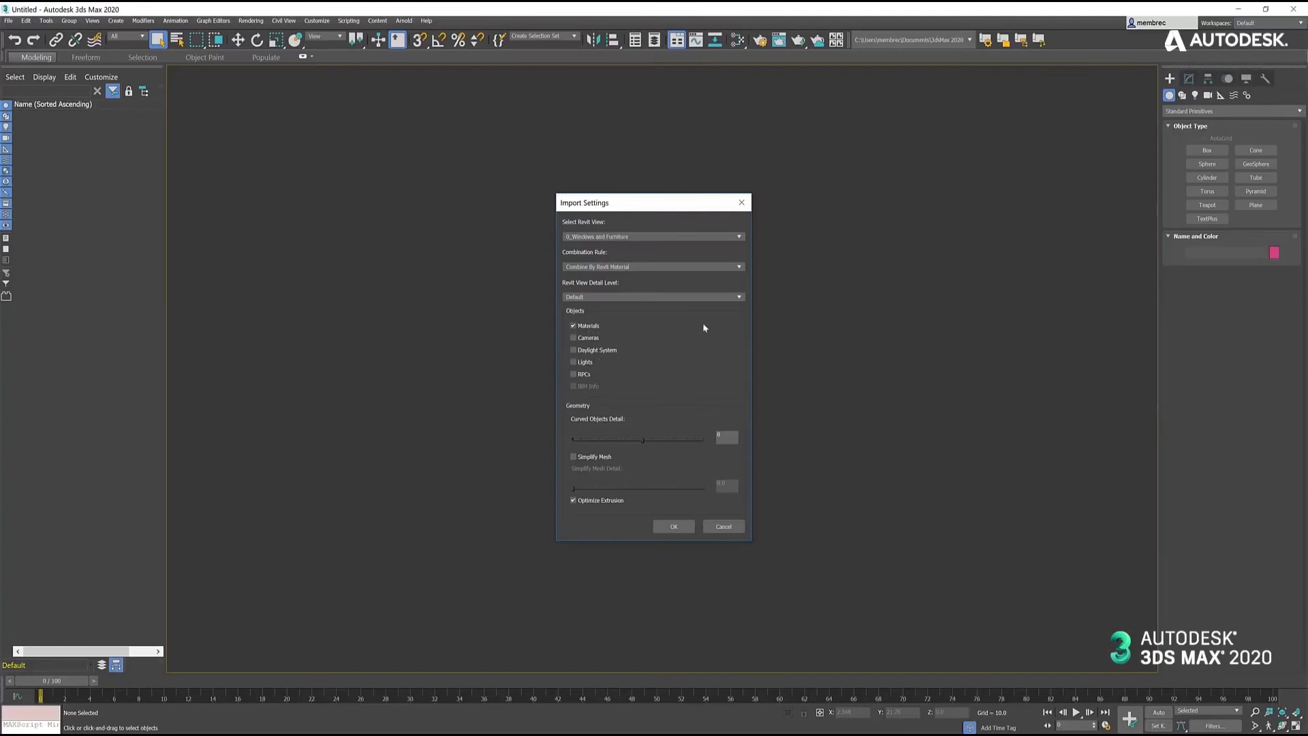
{"action": "left_click", "coordinate": [742, 266]}
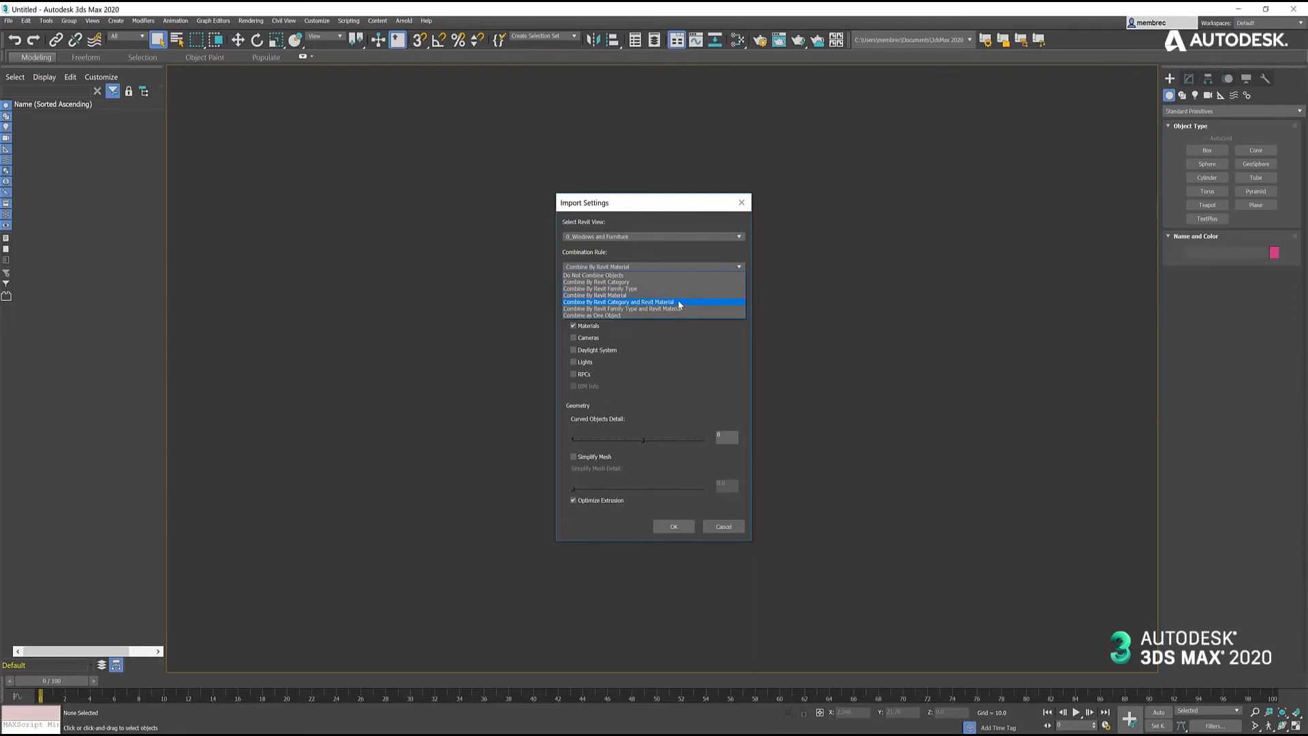
{"action": "left_click", "coordinate": [680, 304]}
- Exclude lights, the daylight system and cameras, accept the settings, and import all Furniture and Windows categories
{"action": "left_click", "coordinate": [574, 363]}
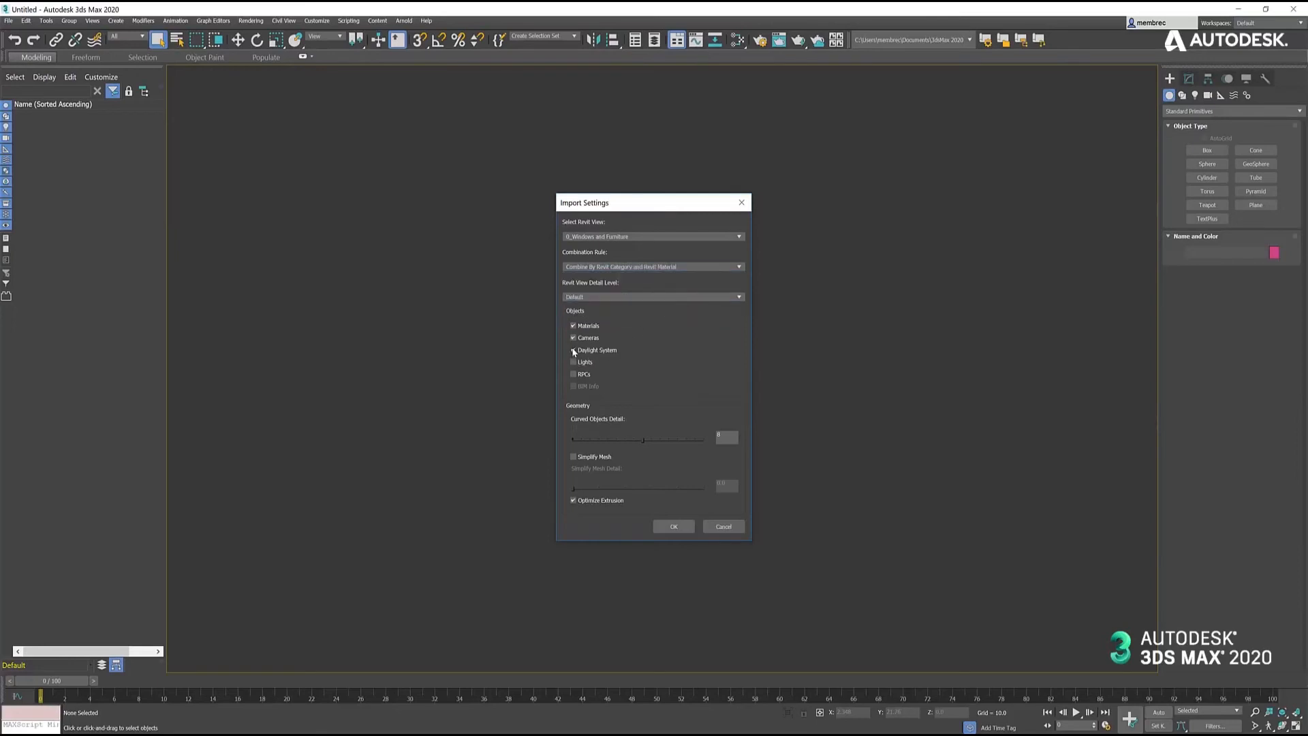
{"action": "left_click", "coordinate": [574, 351]}
{"action": "left_click", "coordinate": [573, 339]}
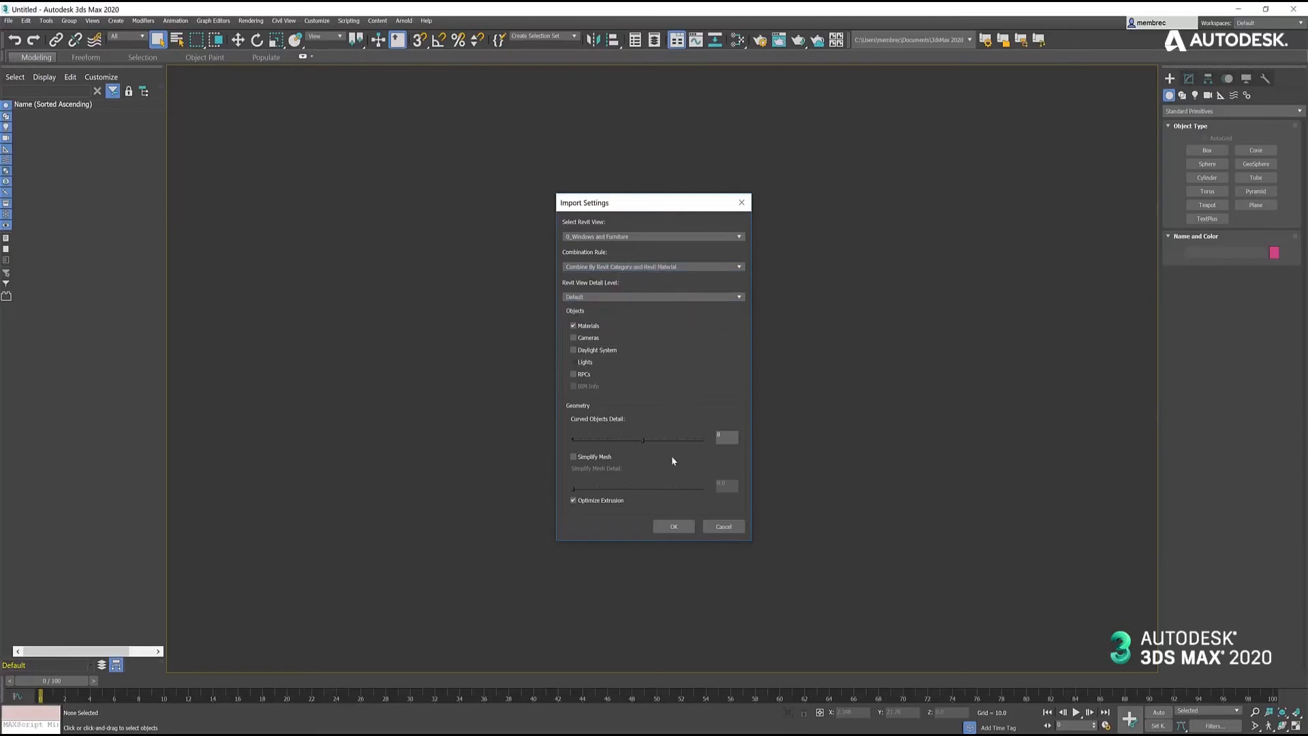
{"action": "left_click", "coordinate": [673, 525]}
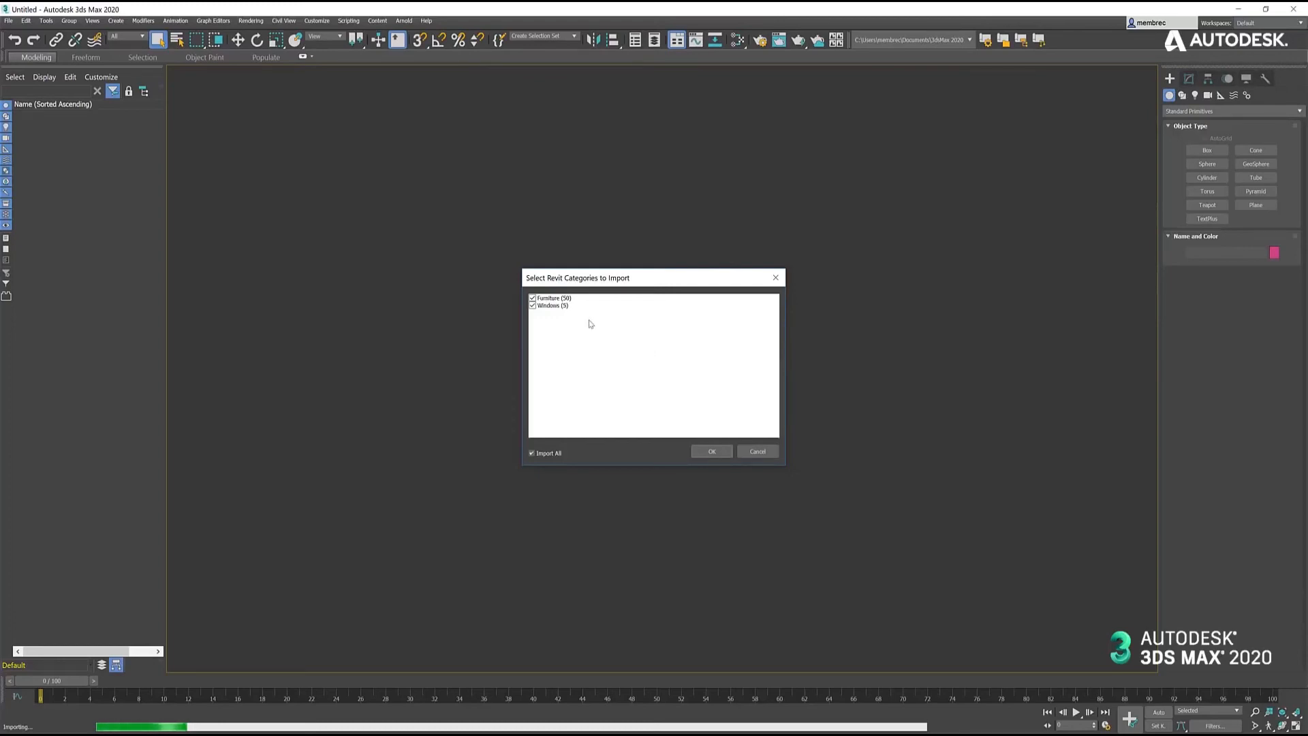
{"action": "left_click", "coordinate": [710, 450]}
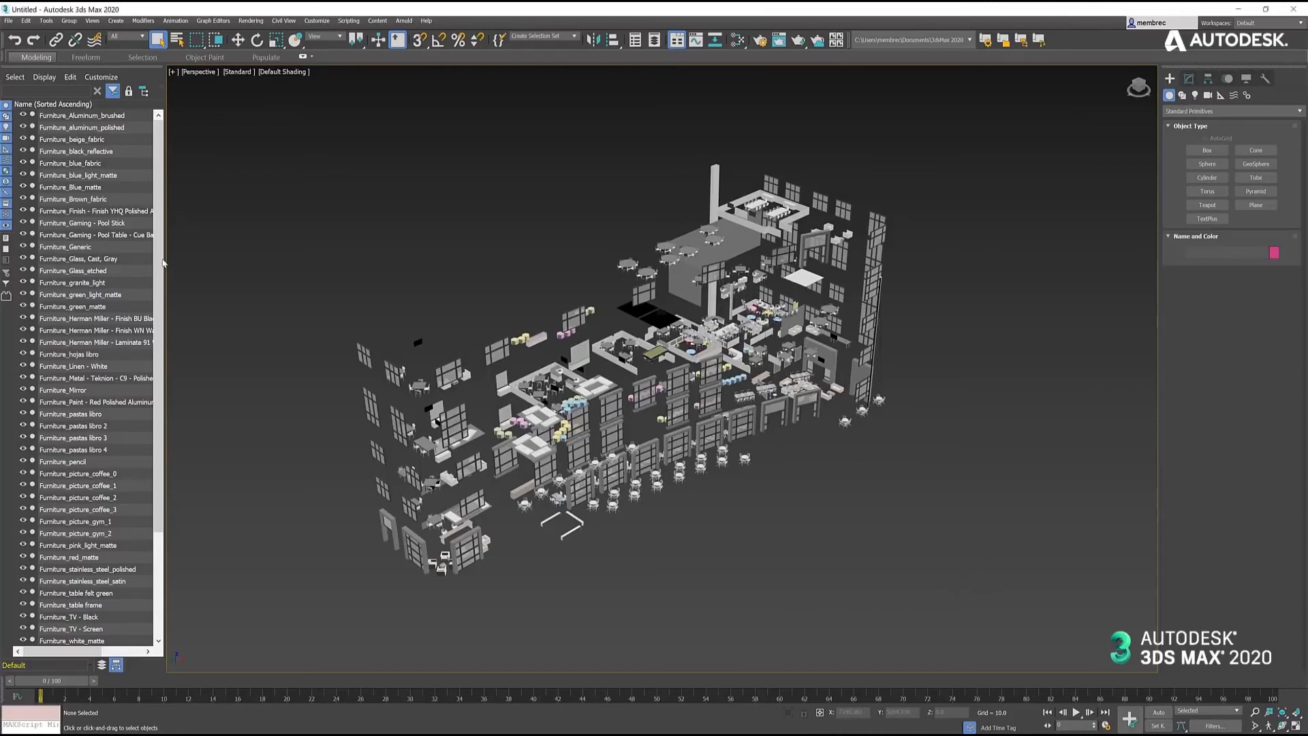
- Review the imported object names and select Furniture_Aluminum_brushed, Furniture_aluminum_polished and Furniture_beige_fabric in turn to examine how geometry is combined
{"action": "scroll", "coordinate": [147, 342], "scroll_direction": "down", "scroll_amount": 4}
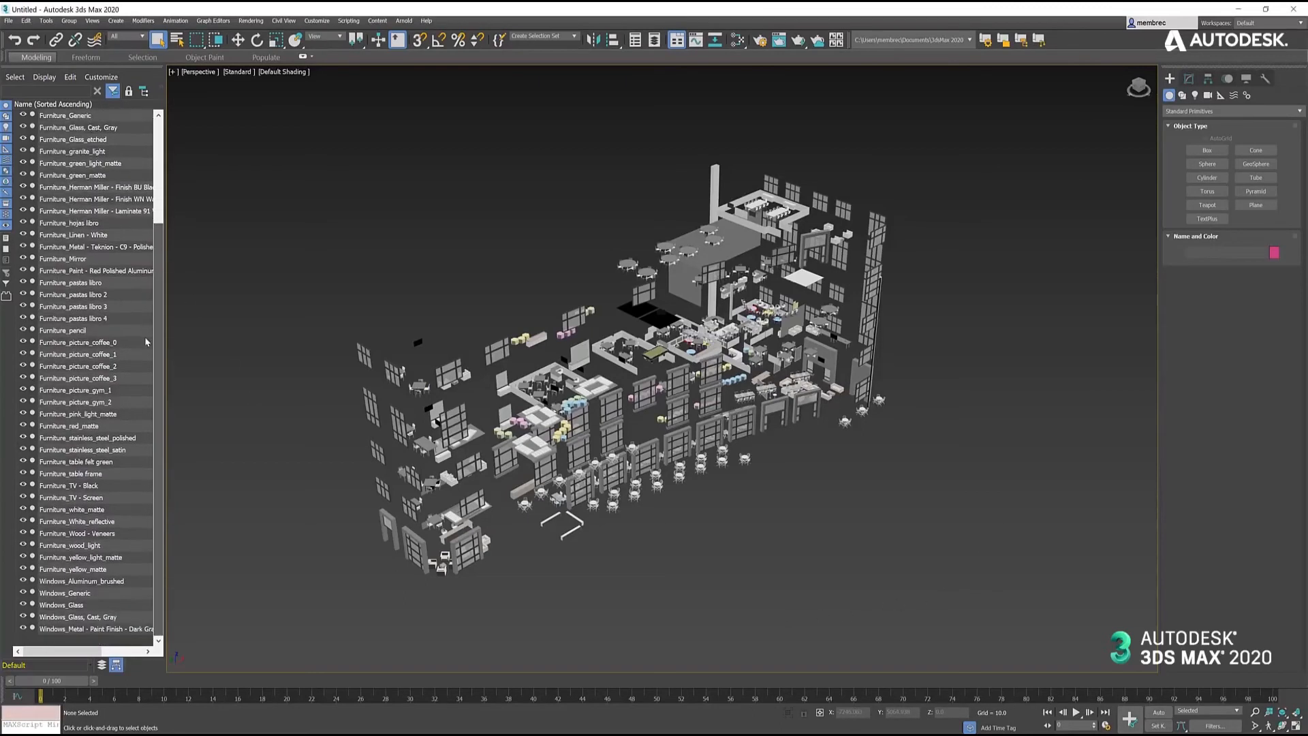
{"action": "scroll", "coordinate": [160, 337], "scroll_direction": "up", "scroll_amount": 4}
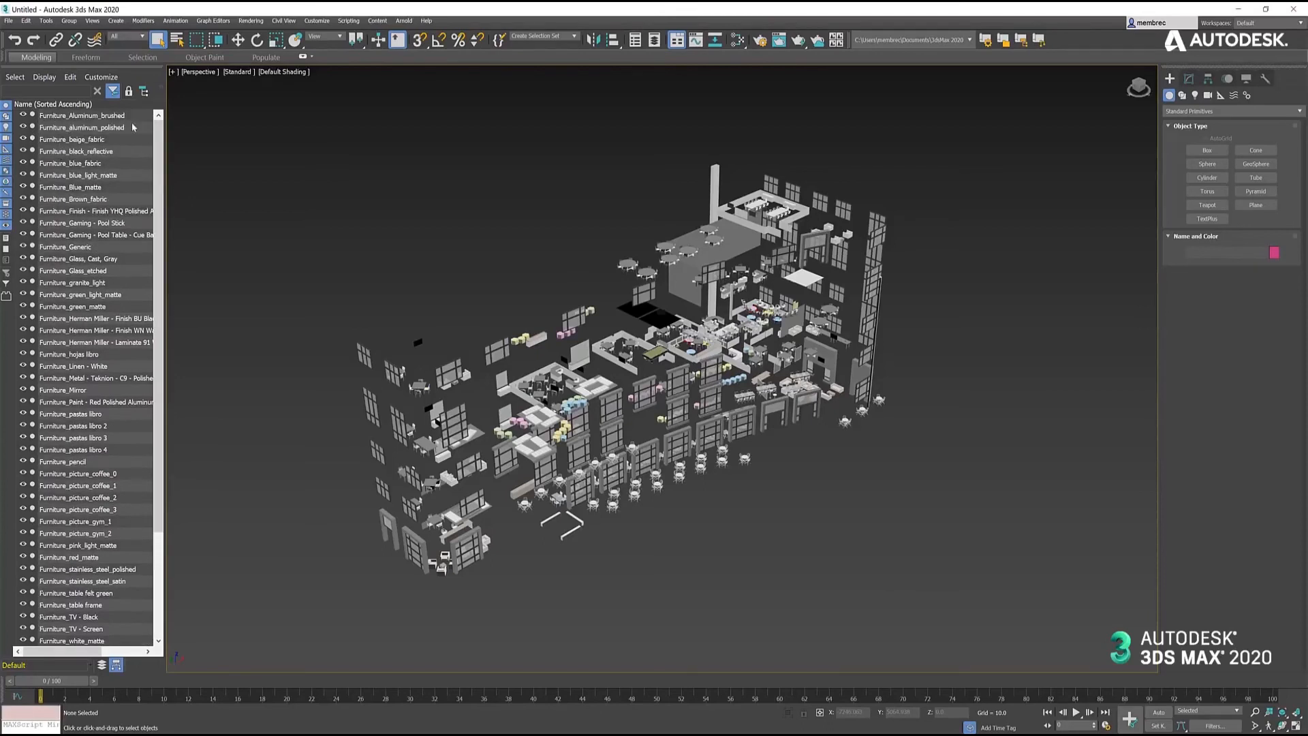
{"action": "left_click", "coordinate": [92, 118]}
{"action": "left_click", "coordinate": [94, 129]}
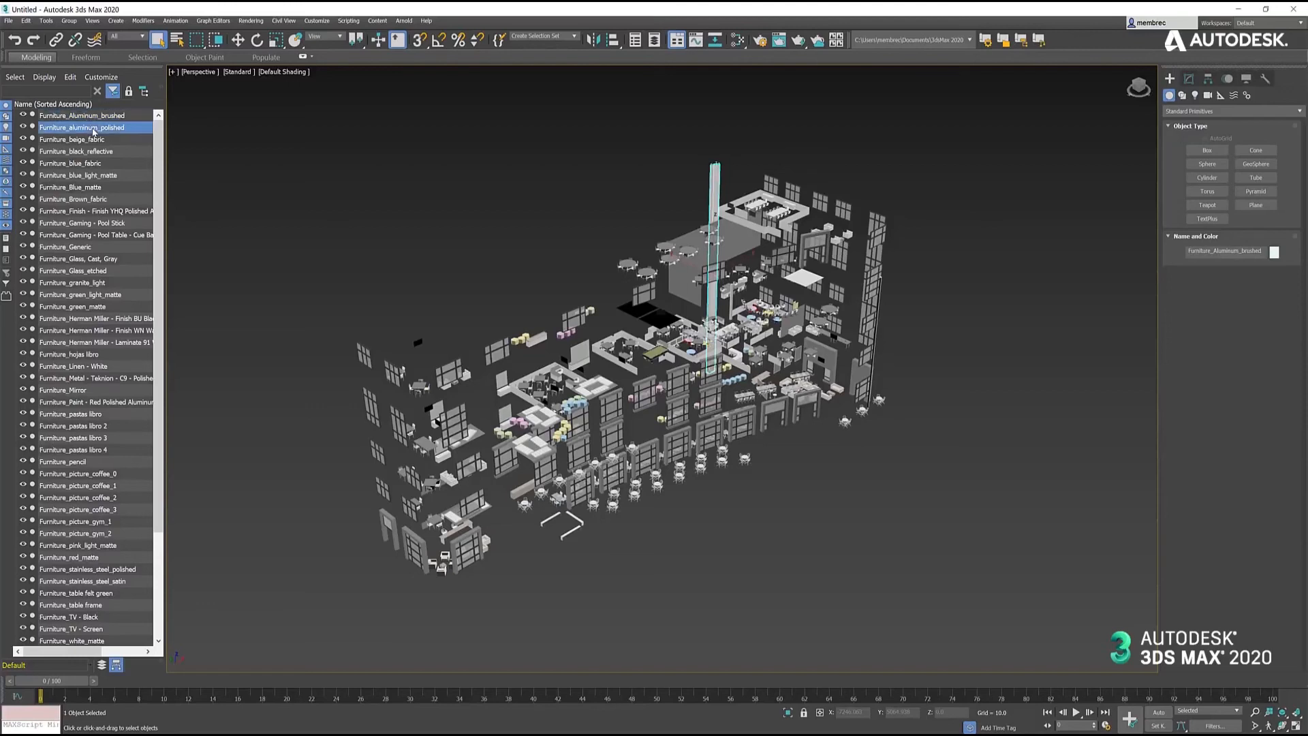
{"action": "left_click", "coordinate": [88, 140]}
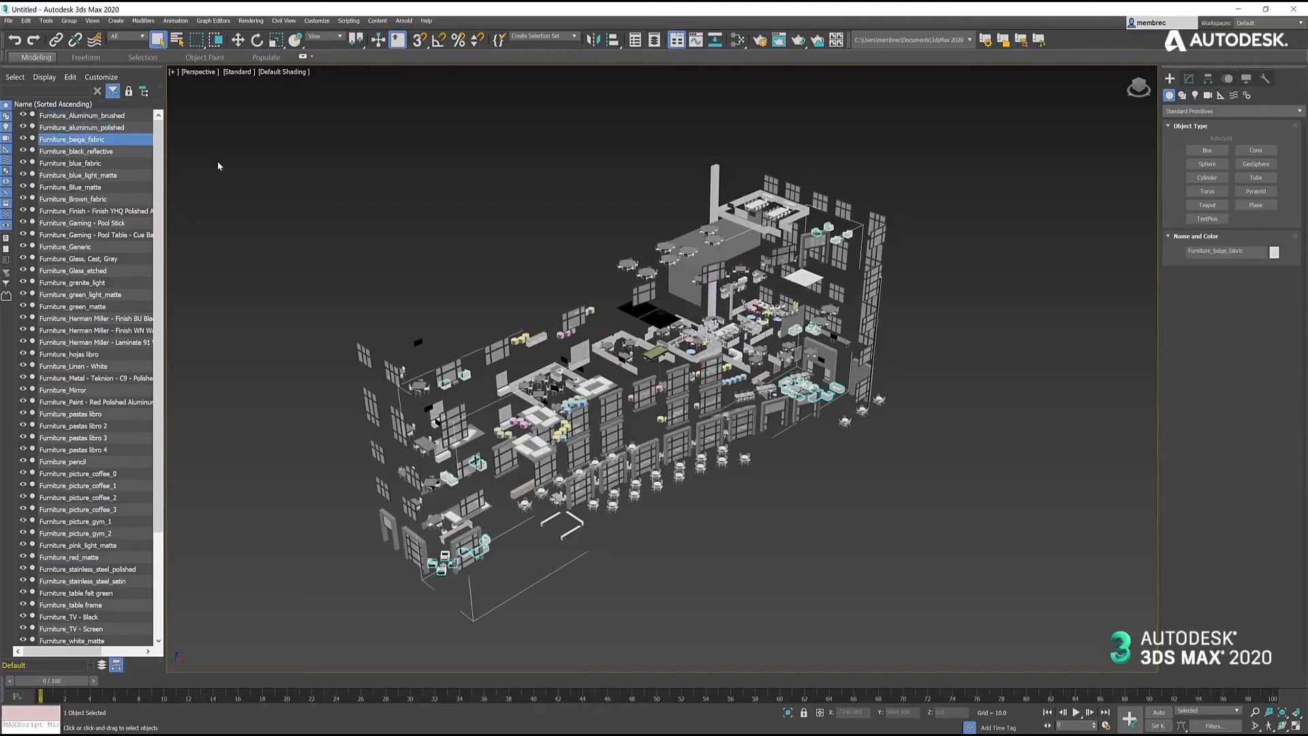
- Create an Autodesk Metallic Paint material in the Slate Material Editor and assign it to the light blue chair seats
{"action": "left_click", "coordinate": [496, 622]}
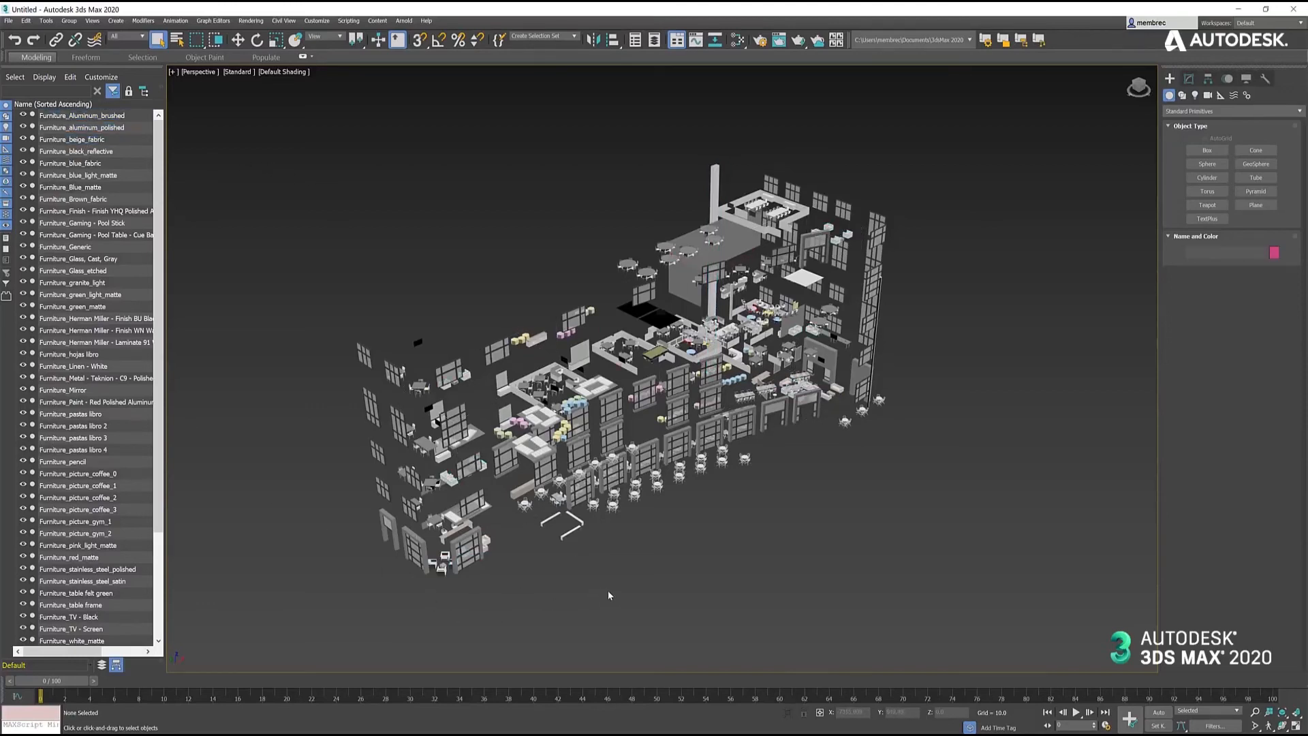
{"action": "scroll", "coordinate": [599, 542], "scroll_direction": "up", "scroll_amount": 10}
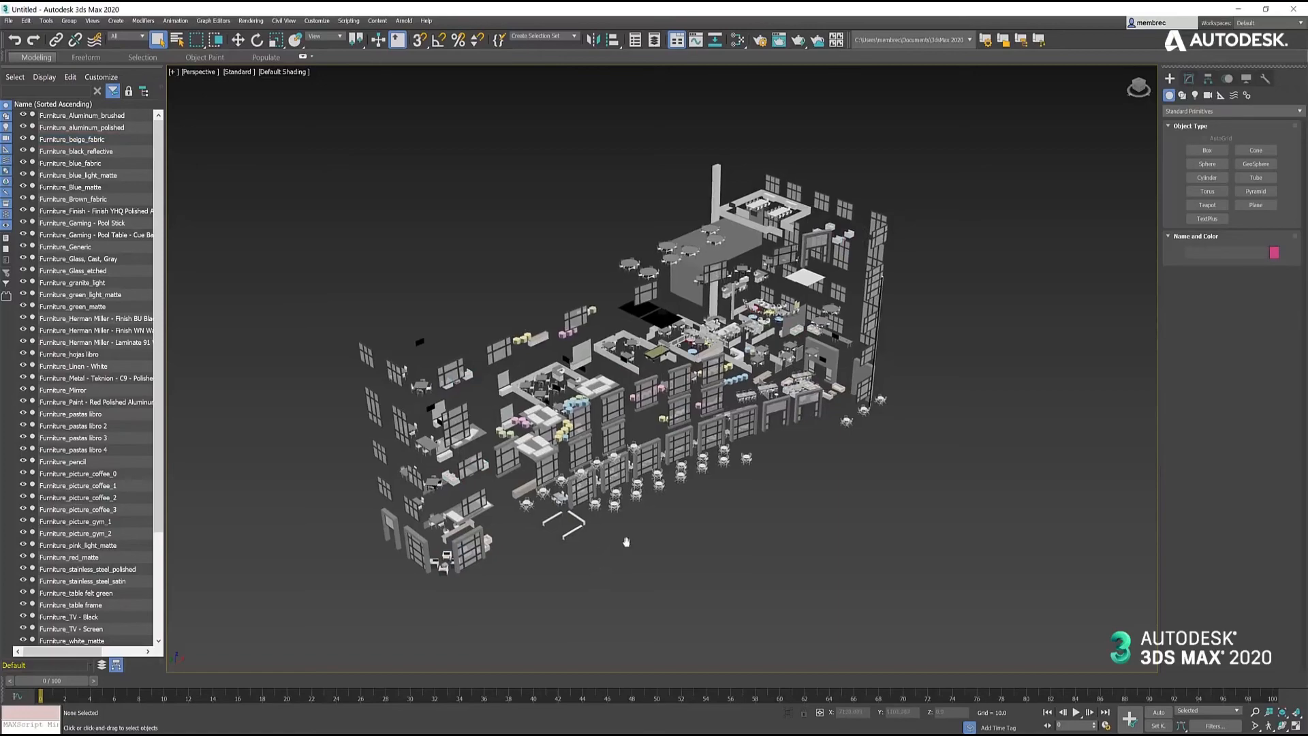
{"action": "middle_click_drag", "start_coordinate": [600, 482], "coordinate": [492, 520]}
{"action": "scroll", "coordinate": [492, 508], "scroll_direction": "up", "scroll_amount": 4}
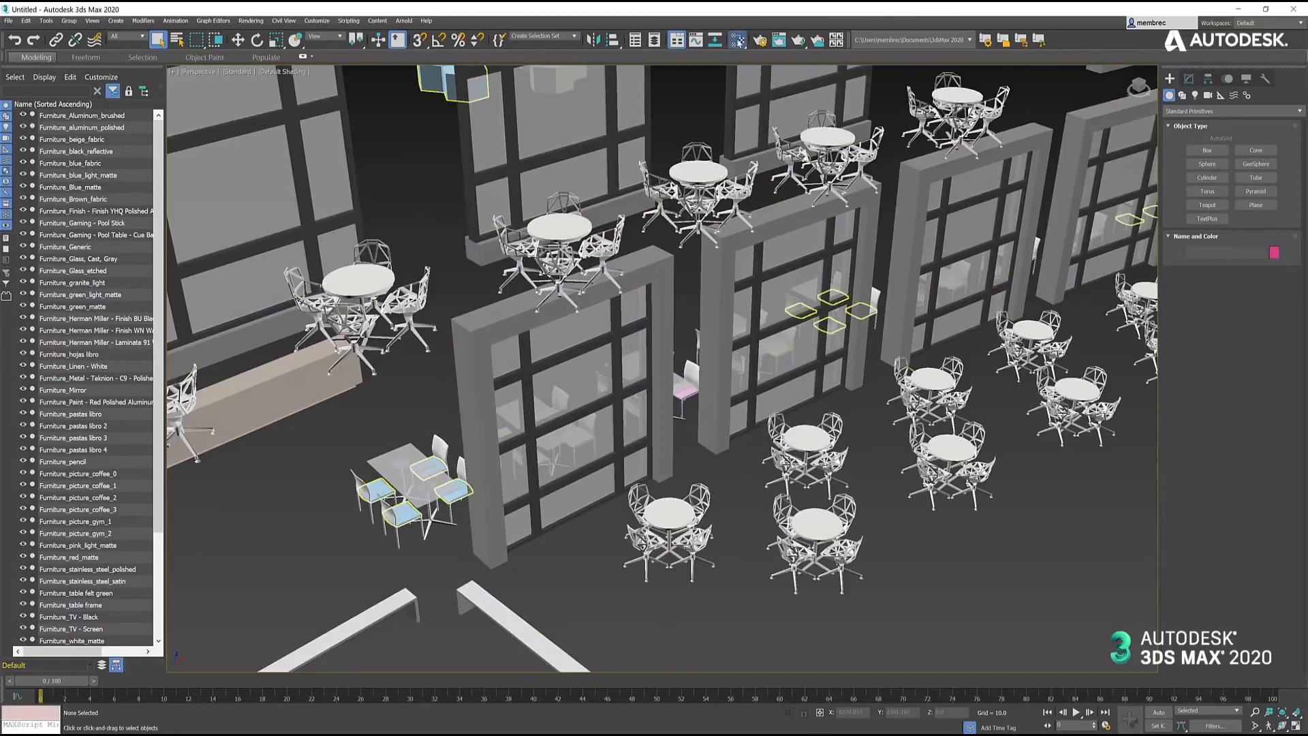
{"action": "key", "text": "m"}
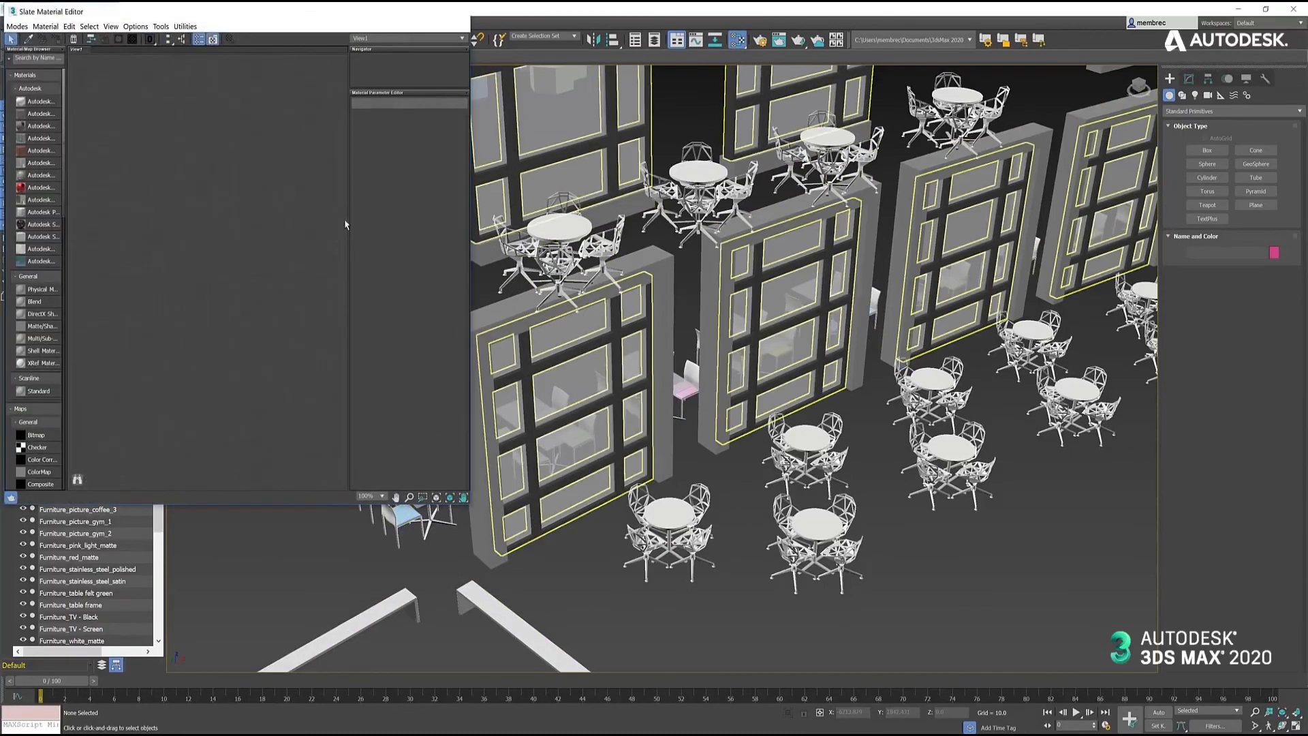
{"action": "left_click", "coordinate": [38, 190]}
{"action": "double_click", "coordinate": [38, 189]}
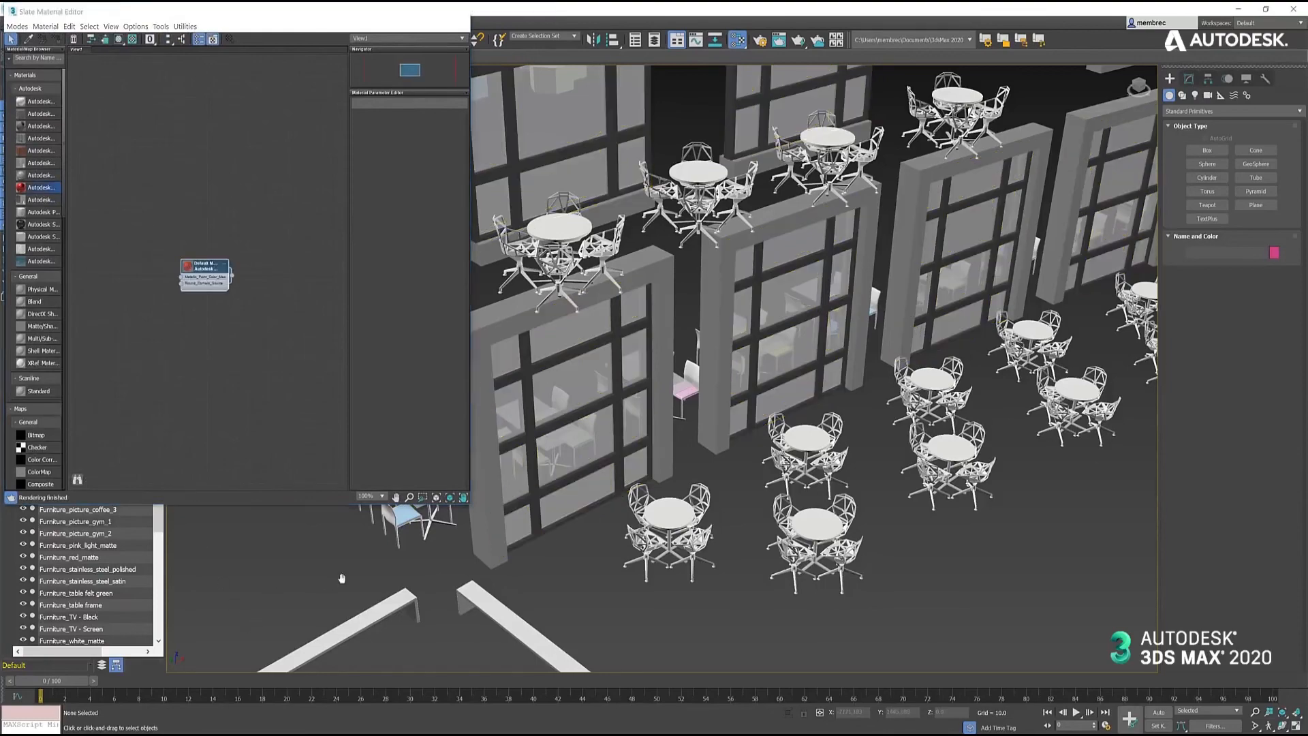
{"action": "middle_click_drag", "start_coordinate": [342, 578], "coordinate": [424, 564]}
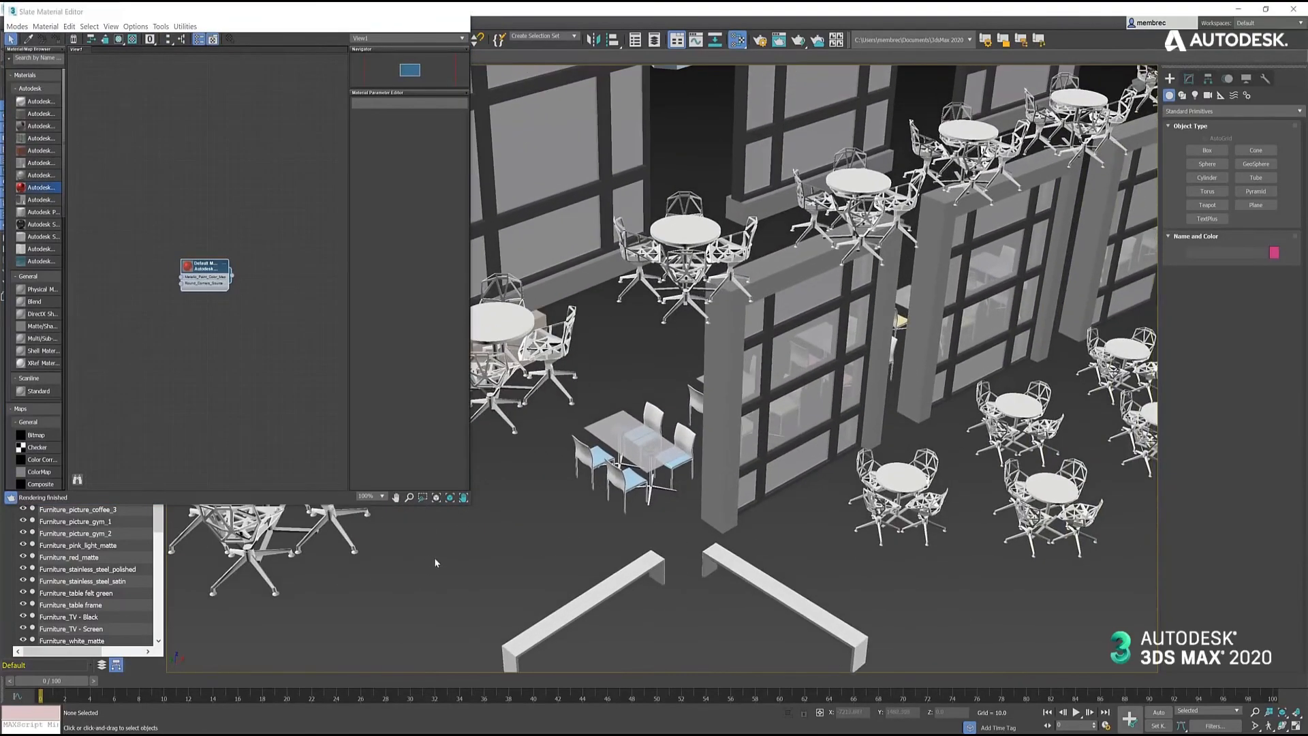
{"action": "left_click_drag", "start_coordinate": [233, 275], "coordinate": [598, 458]}
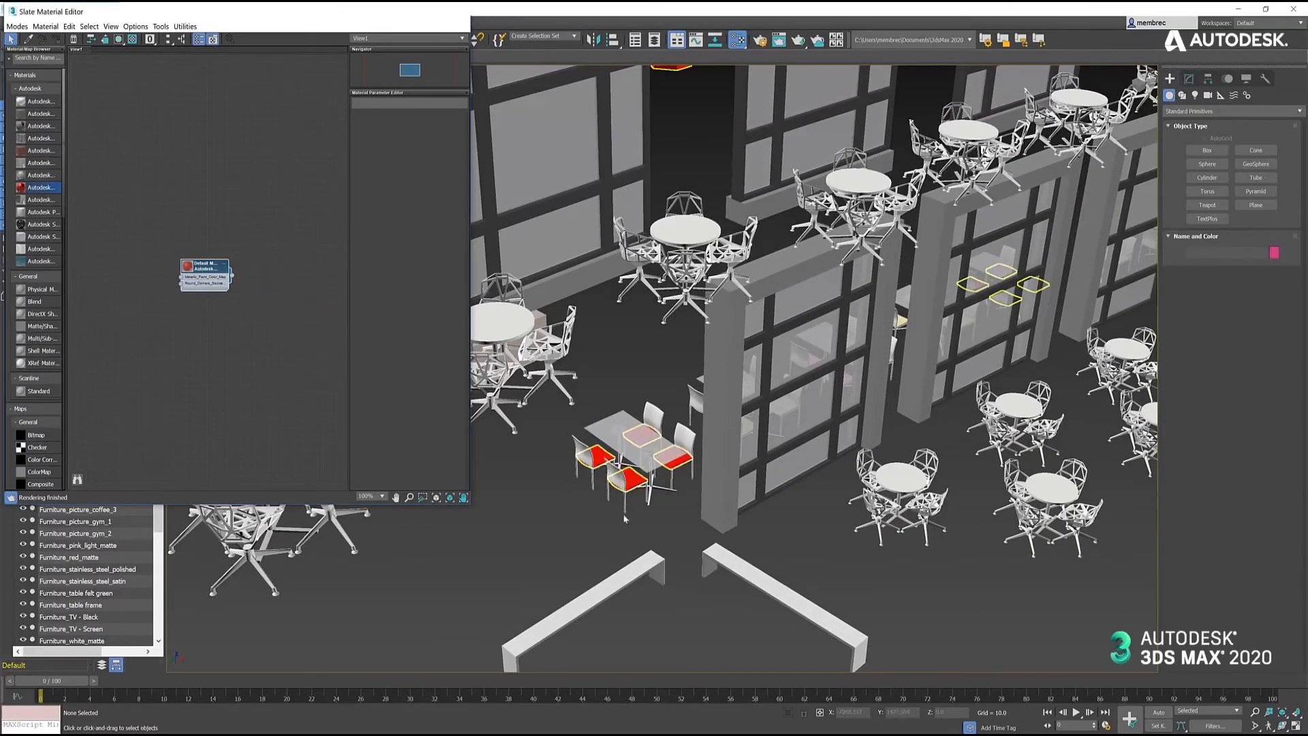
- Create Autodesk Glazing and Autodesk Solid Glass materials and assign them in turn to the window glass beside the table
{"action": "scroll", "coordinate": [587, 529], "scroll_direction": "down", "scroll_amount": 5}
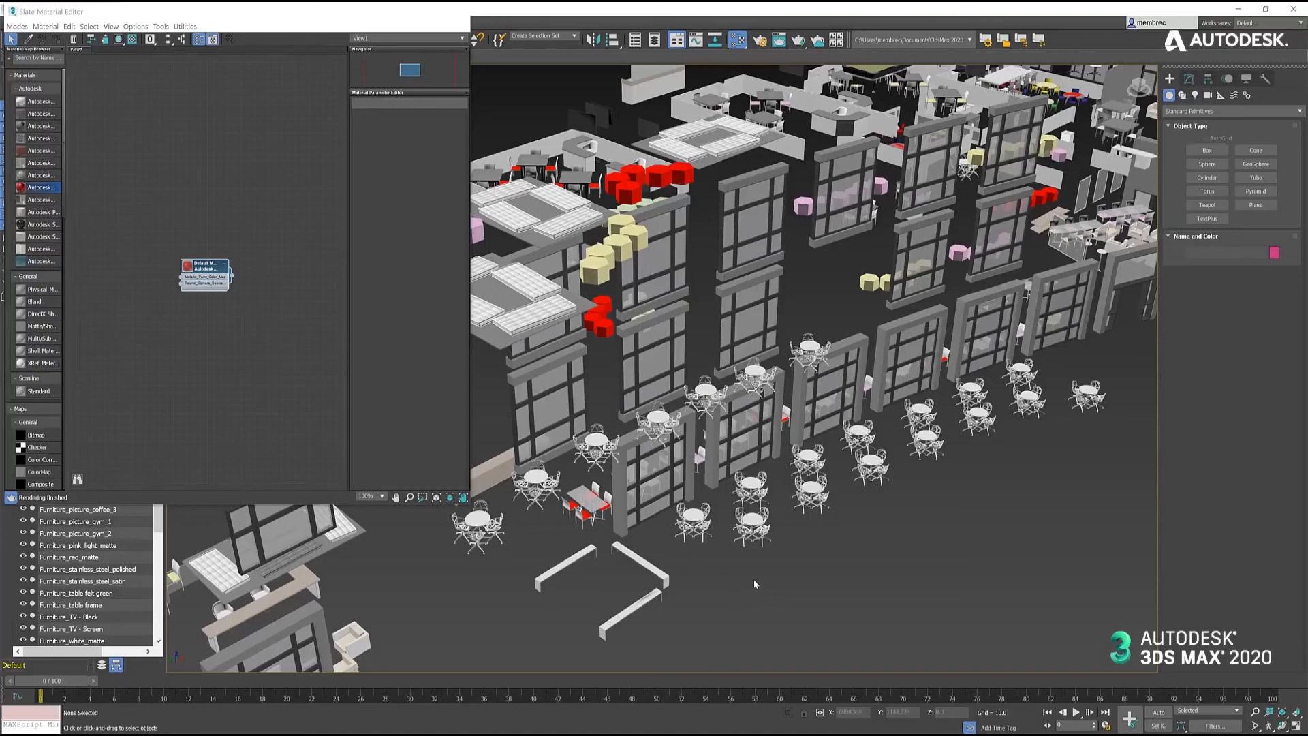
{"action": "middle_click_drag", "start_coordinate": [780, 572], "coordinate": [771, 574]}
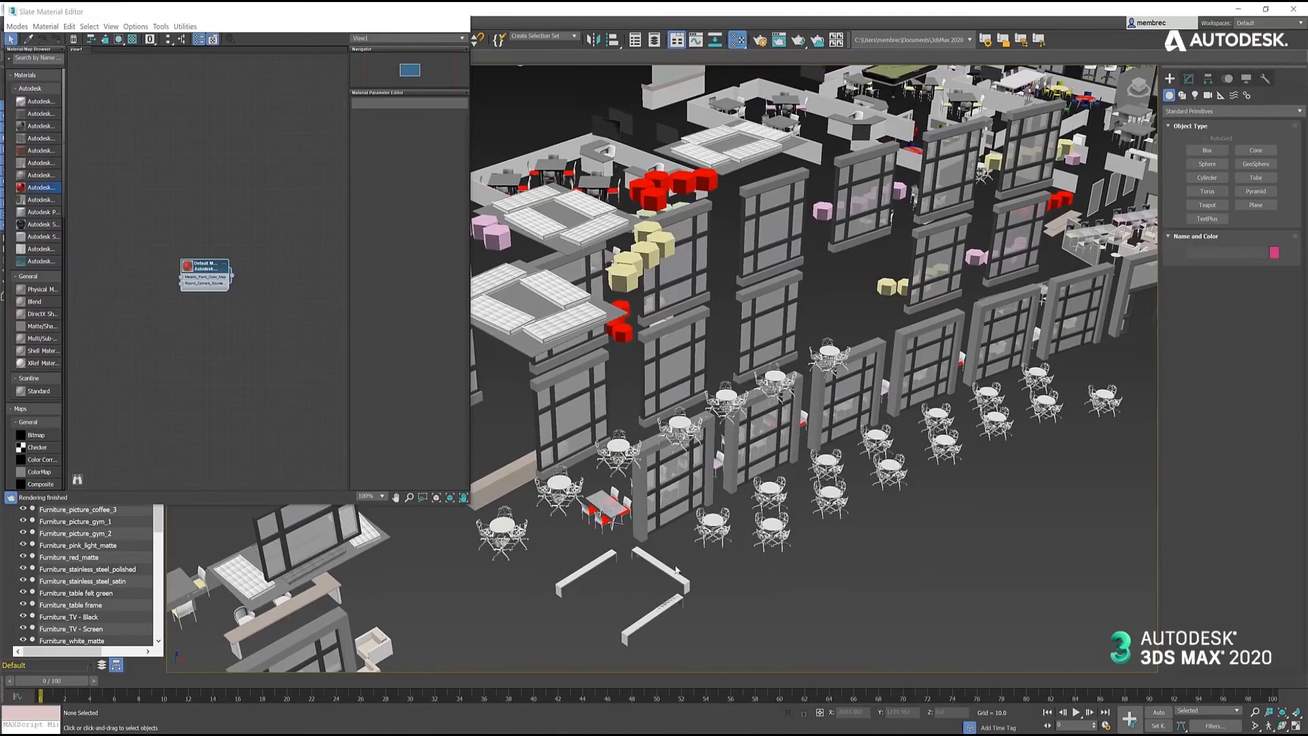
{"action": "scroll", "coordinate": [574, 540], "scroll_direction": "up", "scroll_amount": 6}
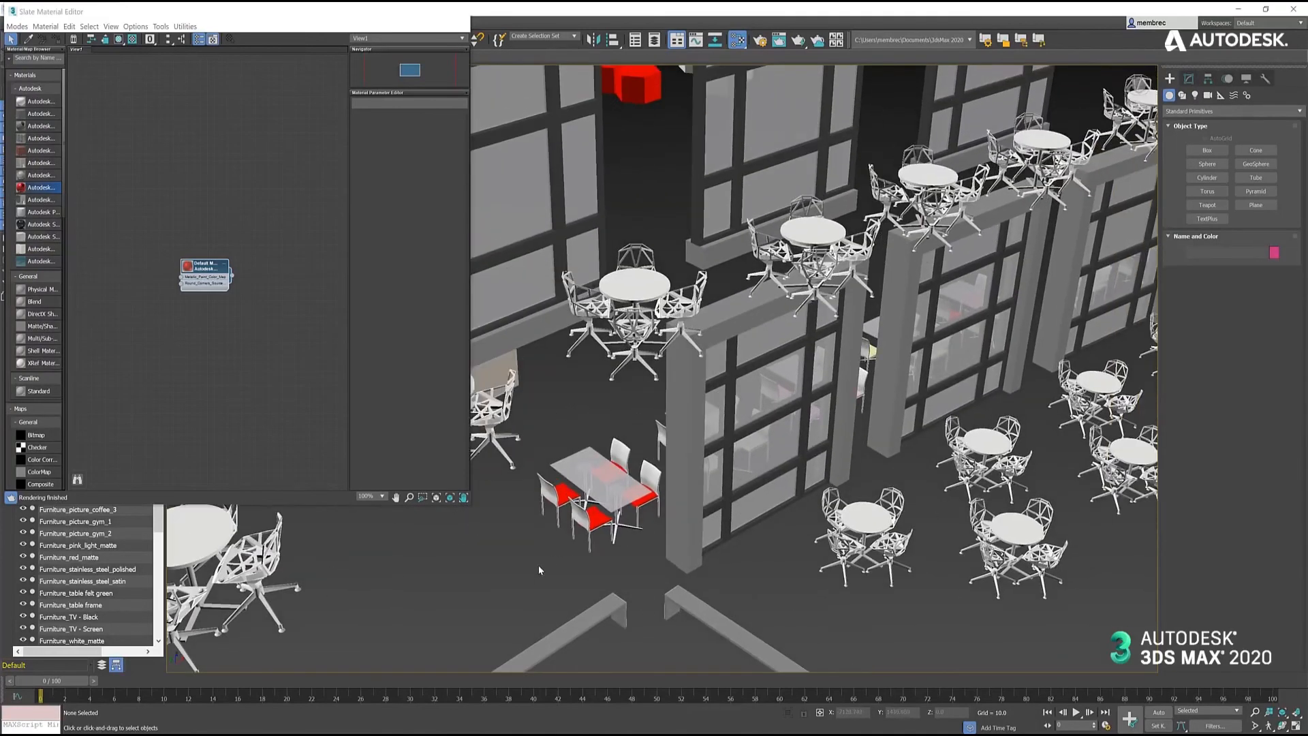
{"action": "middle_click_drag", "start_coordinate": [539, 566], "coordinate": [534, 550]}
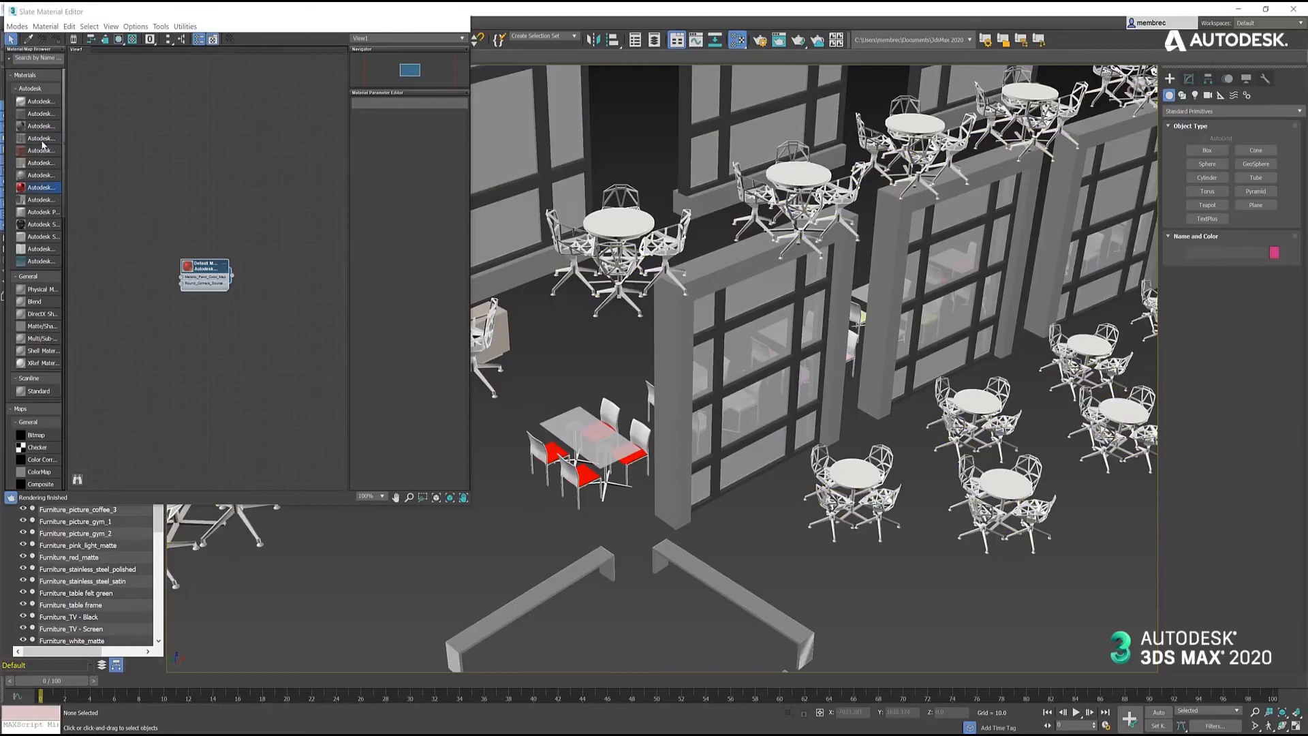
{"action": "mouse_move", "coordinate": [43, 140]}
{"action": "left_mouse_down"}
{"action": "mouse_move", "coordinate": [204, 269]}
{"action": "mouse_move", "coordinate": [293, 224]}
{"action": "left_mouse_up"}
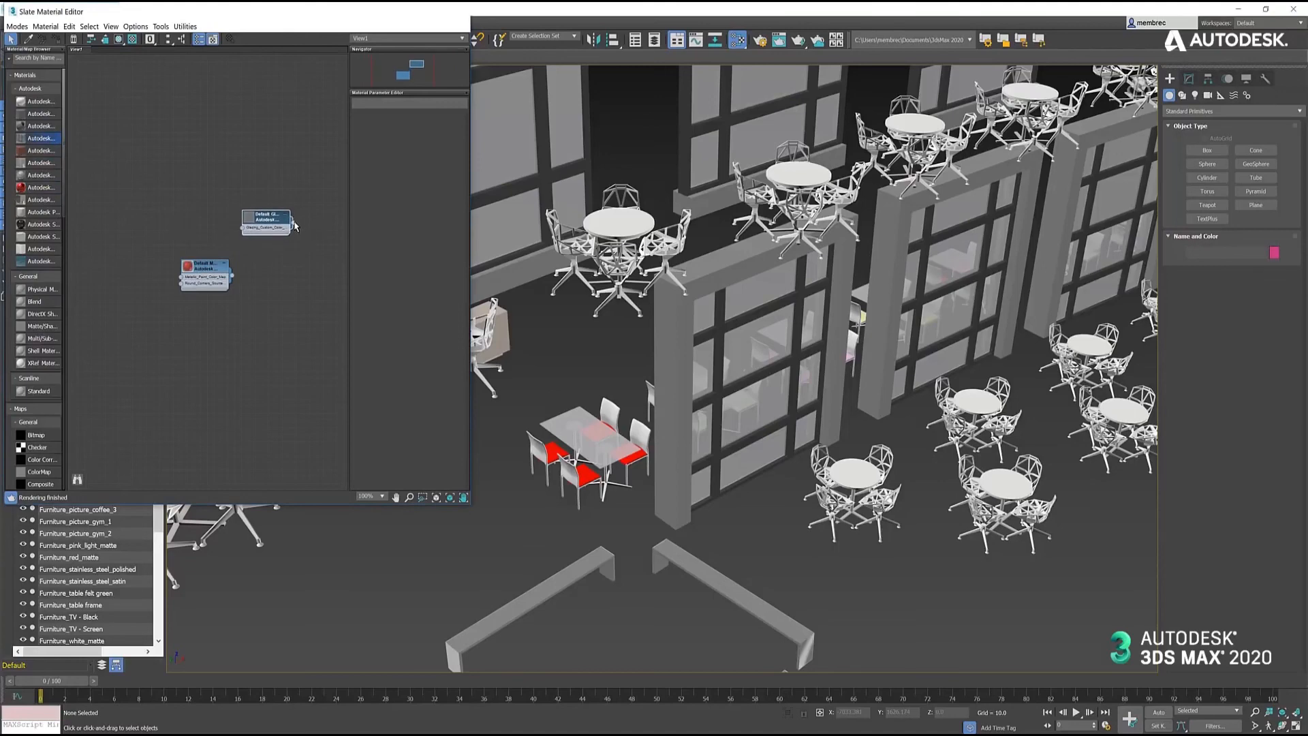
{"action": "left_click_drag", "start_coordinate": [359, 312], "coordinate": [742, 465]}
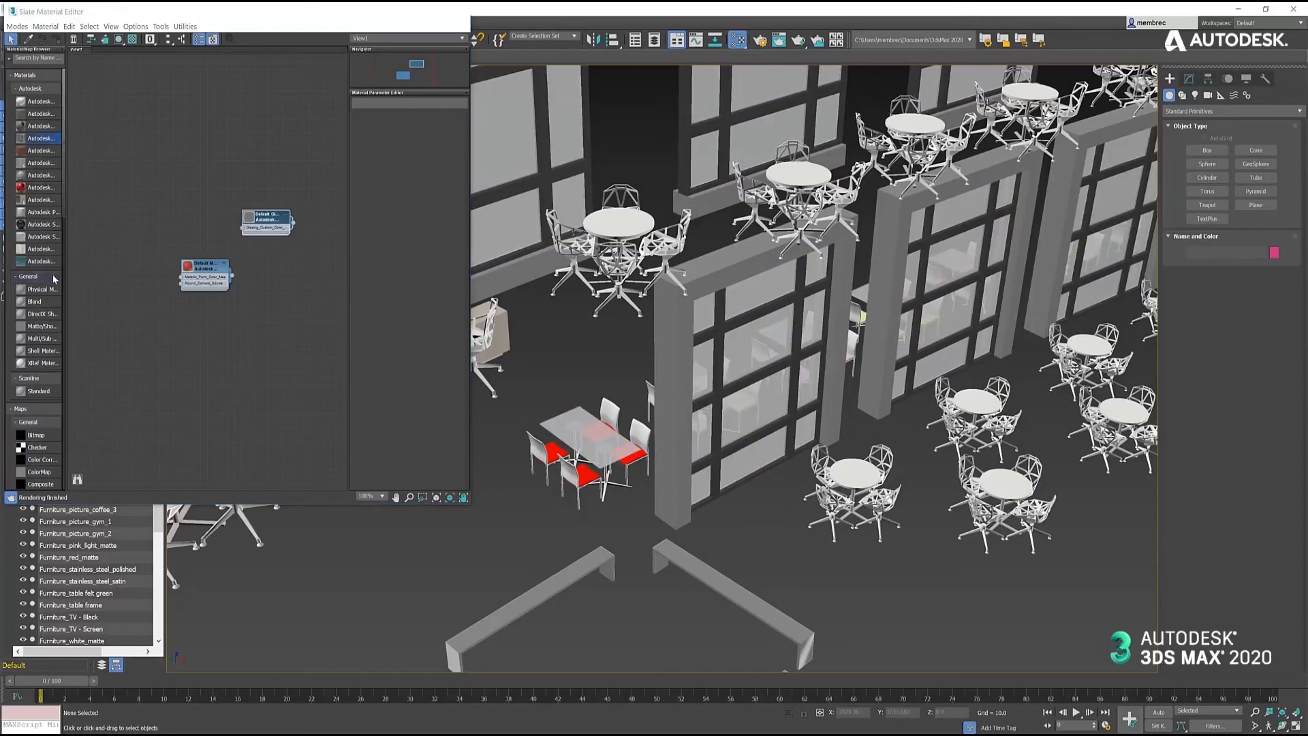
{"action": "double_click", "coordinate": [40, 228]}
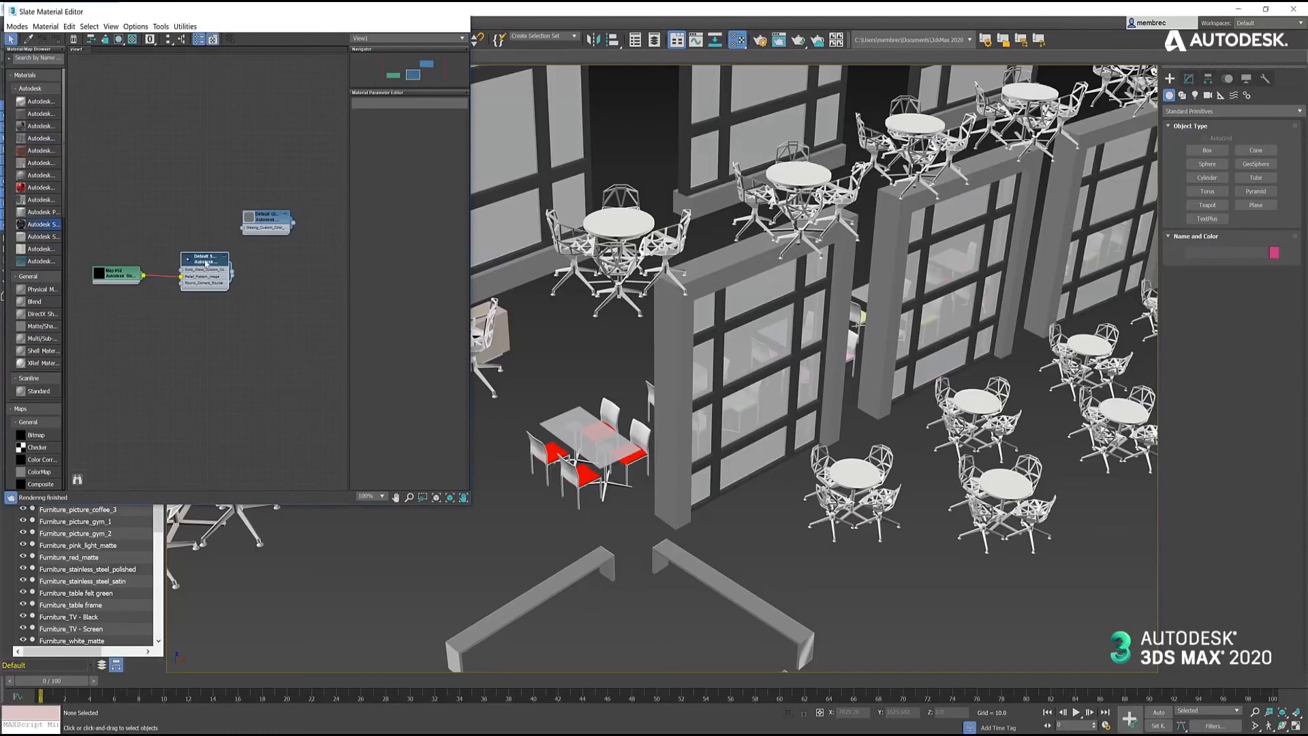
{"action": "left_click_drag", "start_coordinate": [207, 261], "coordinate": [736, 429]}
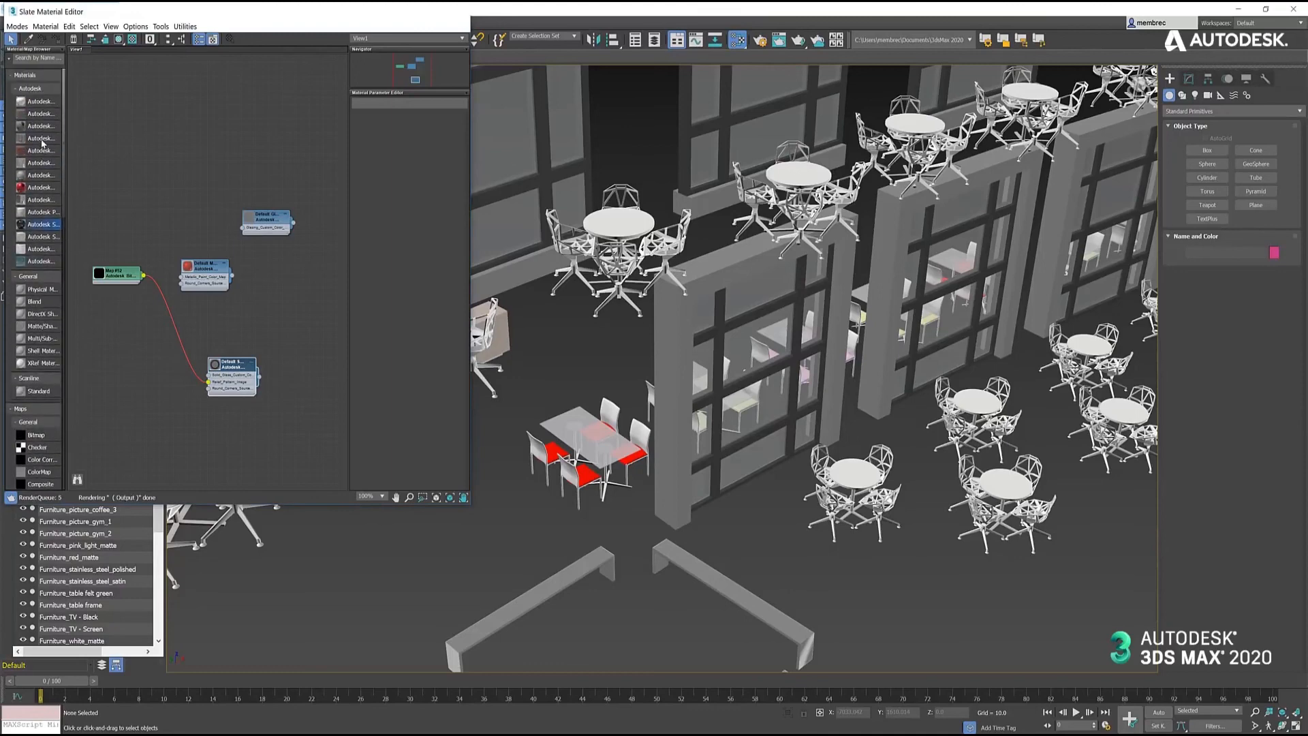
- Create an Autodesk Ceramic material and assign it to the rectangular glass tabletop above the red seats
{"action": "double_click", "coordinate": [39, 103]}
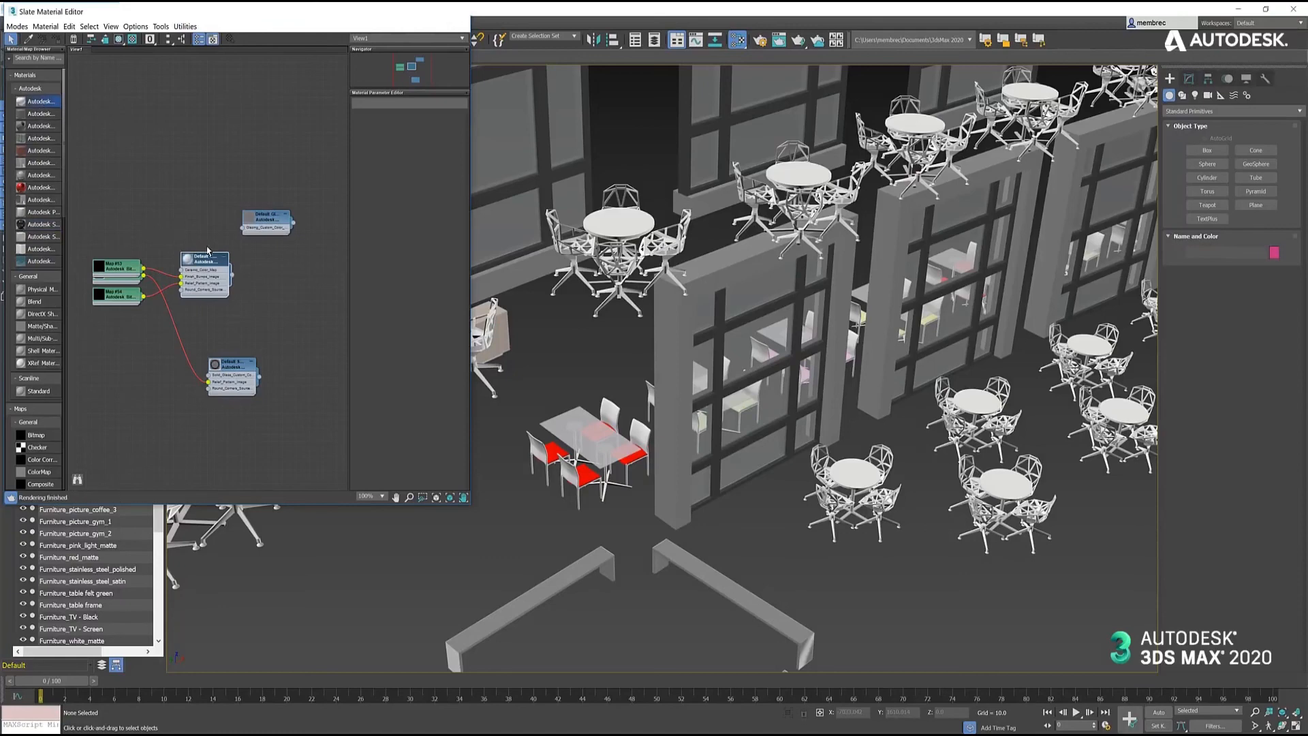
{"action": "left_click_drag", "start_coordinate": [205, 256], "coordinate": [184, 158]}
{"action": "left_click_drag", "start_coordinate": [532, 388], "coordinate": [559, 429]}
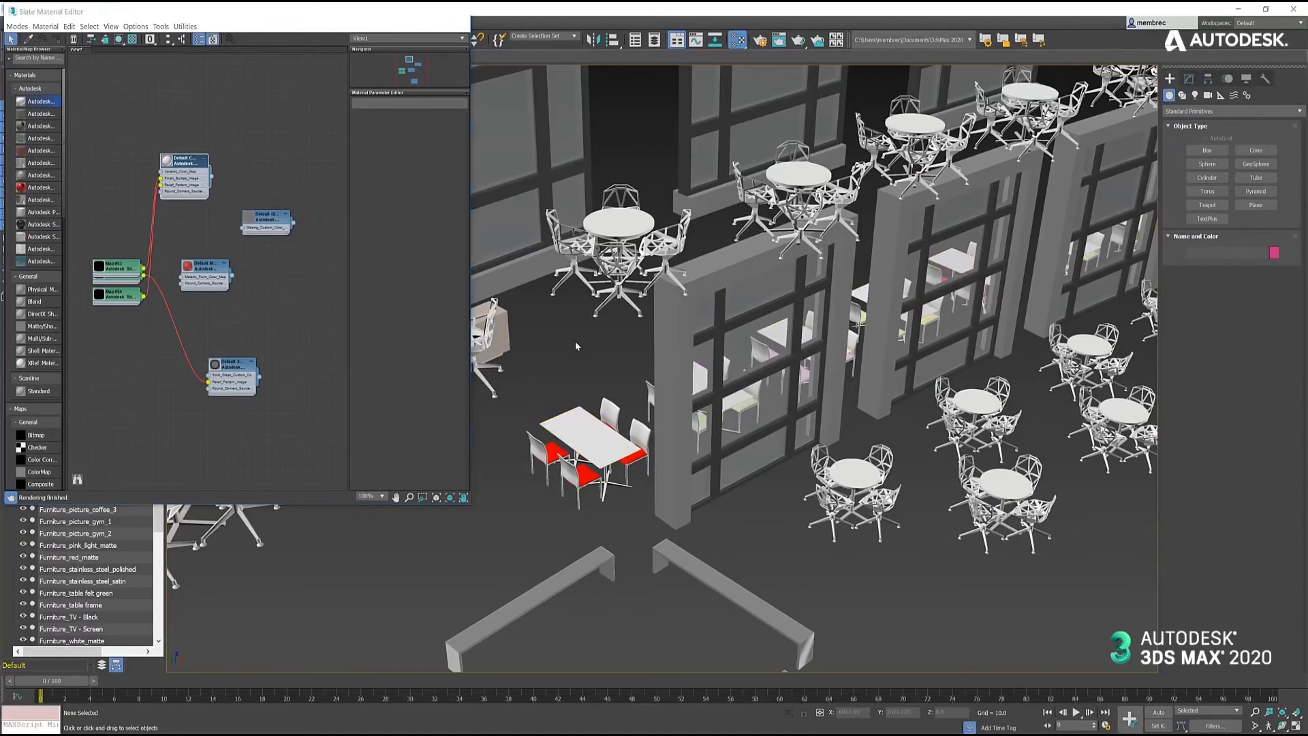
- Select the tabletop glass and the window glass in turn to compare their separate objects, and clear the selection
{"action": "left_click", "coordinate": [567, 415]}
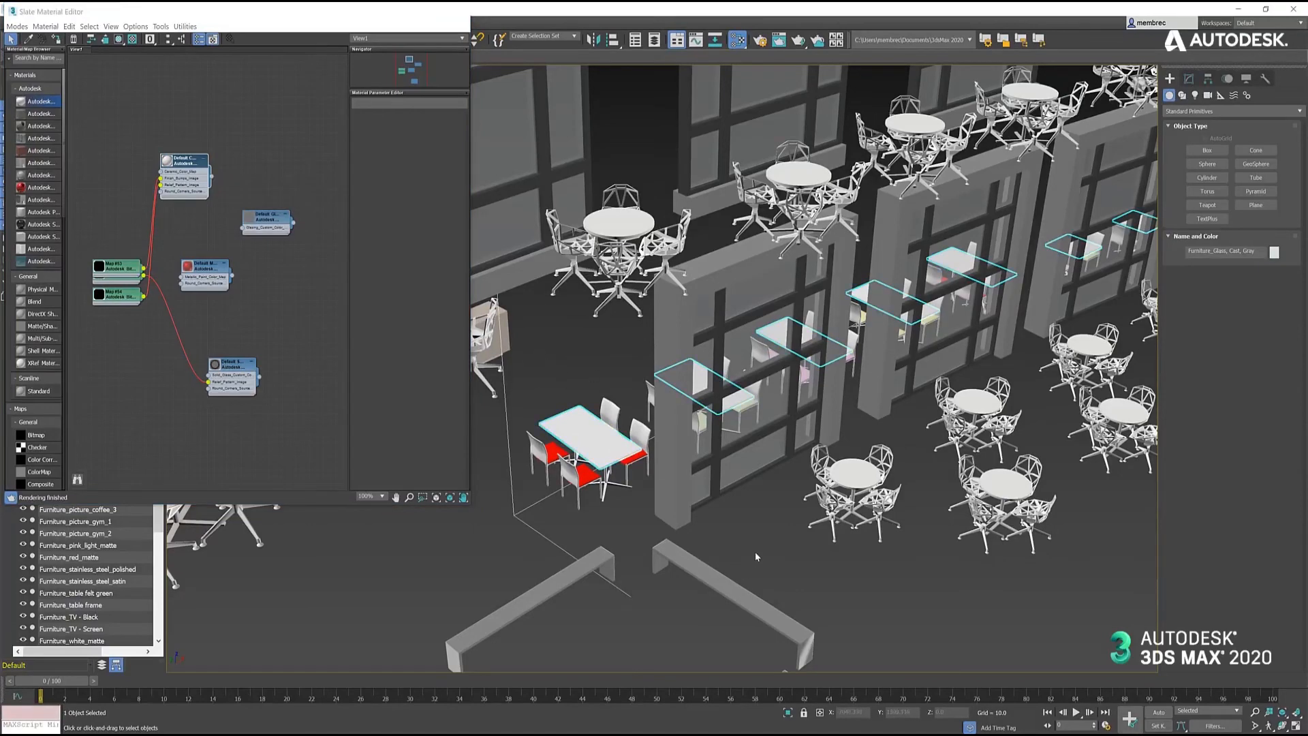
{"action": "left_click", "coordinate": [749, 473]}
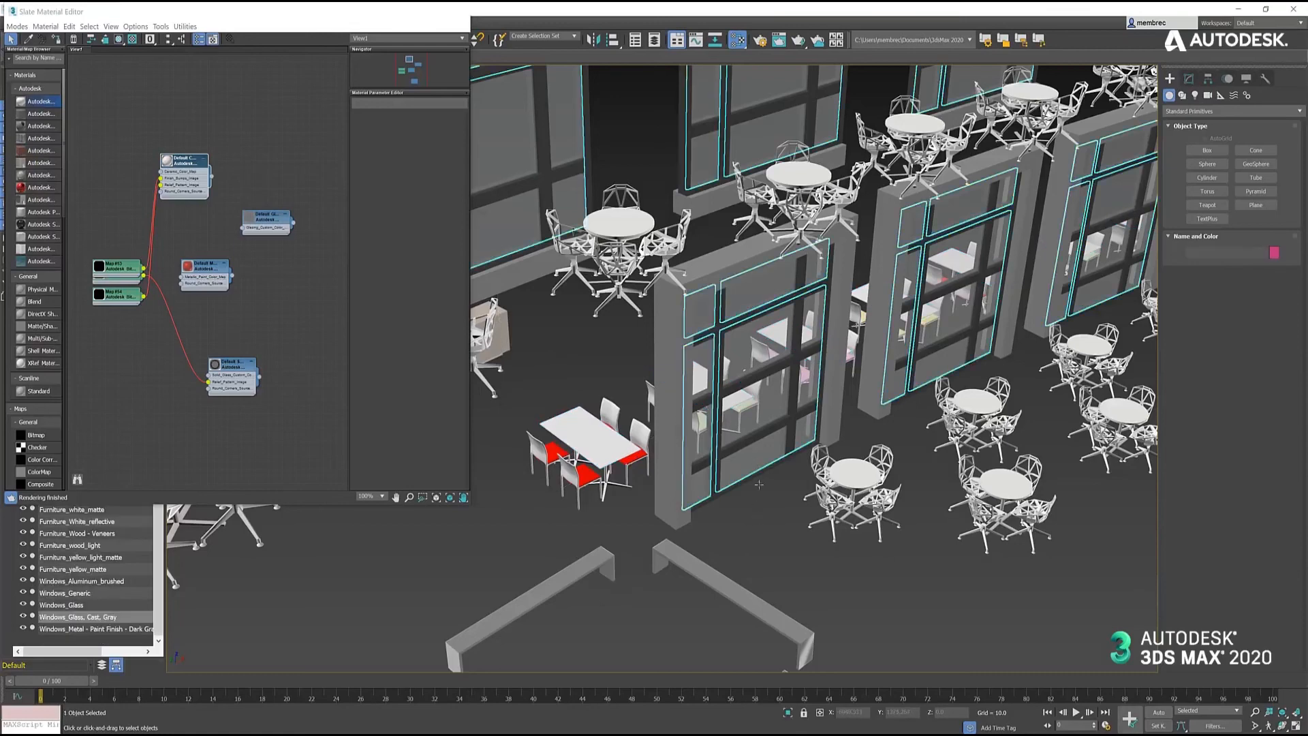
{"action": "left_click", "coordinate": [779, 543]}
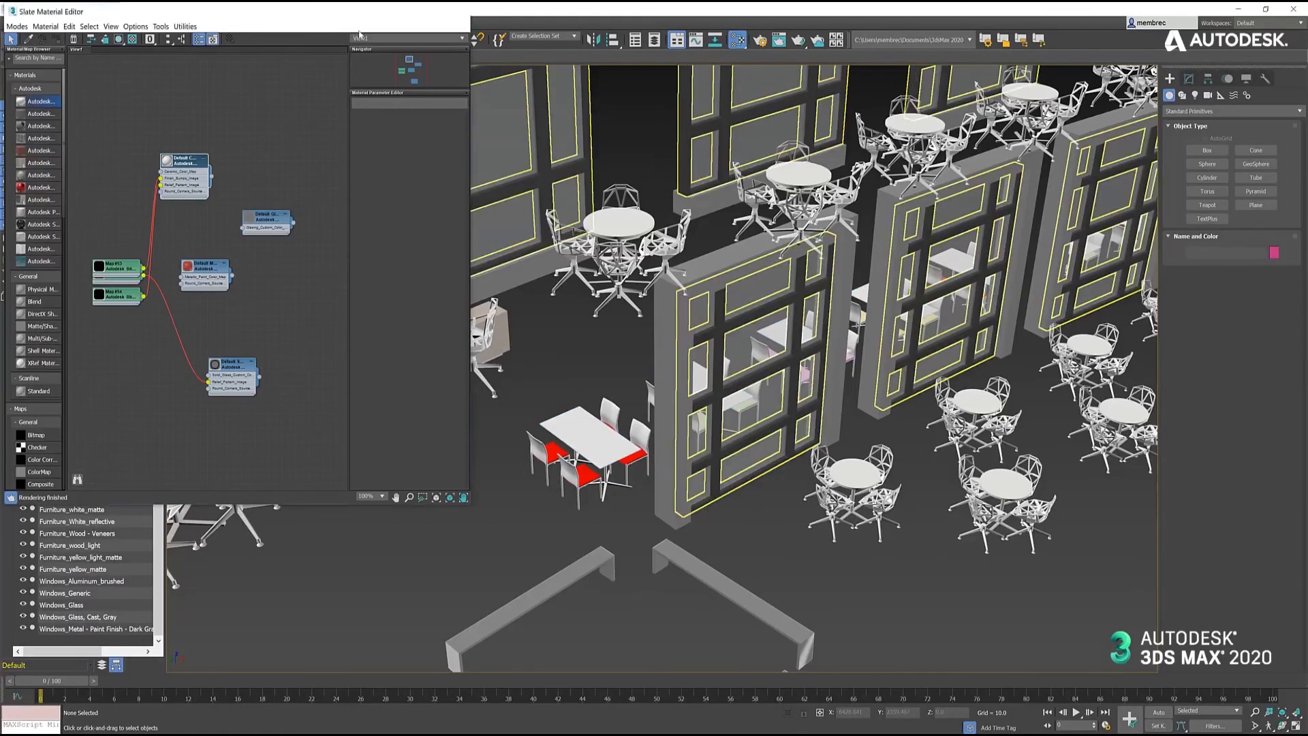
{"action": "left_click_drag", "start_coordinate": [359, 14], "coordinate": [477, 73]}
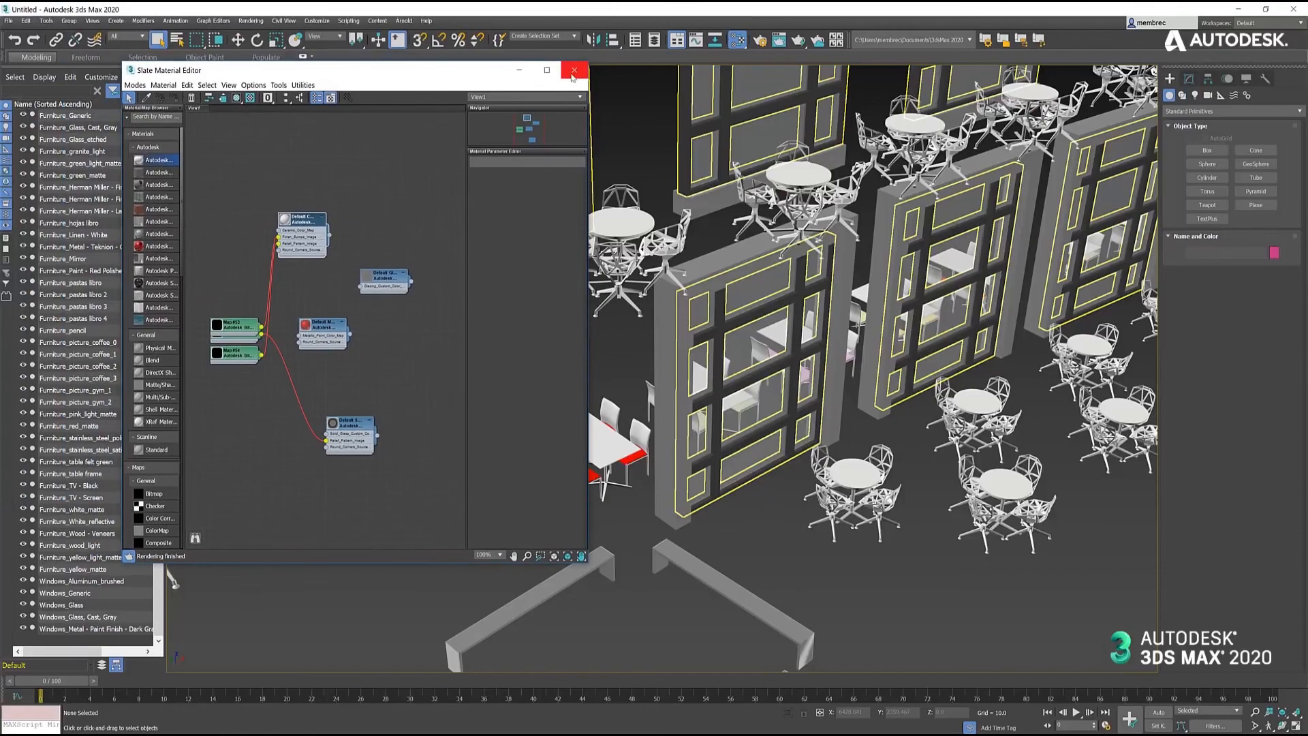